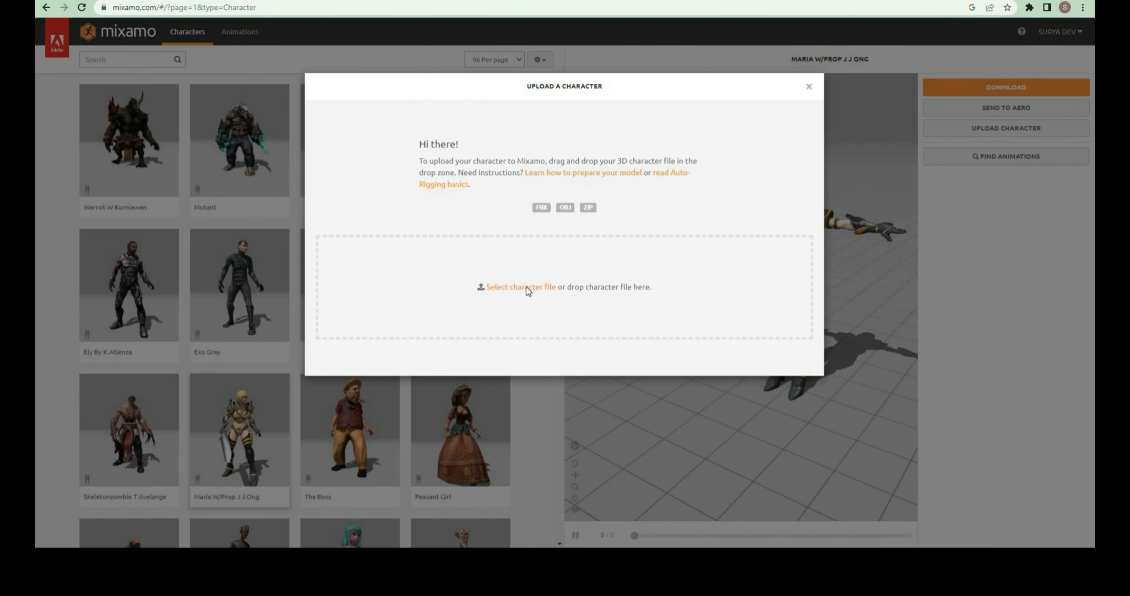
Step: Upload the Mario 3D object file as a new character
{"action": "left_click", "coordinate": [526, 287]}
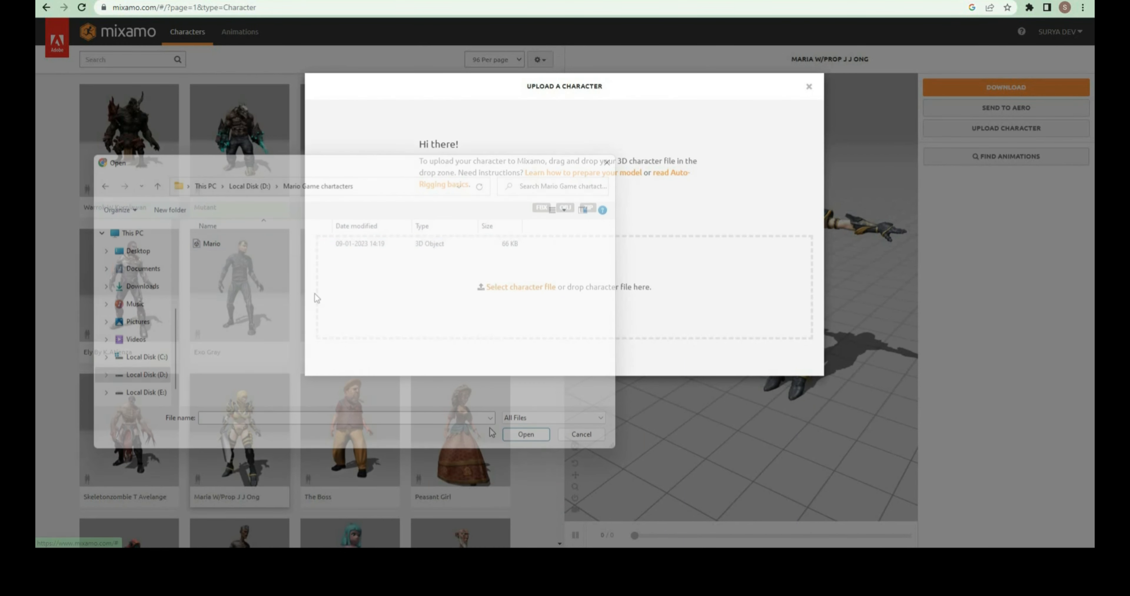
{"action": "left_click", "coordinate": [316, 244]}
{"action": "key", "text": "Return"}
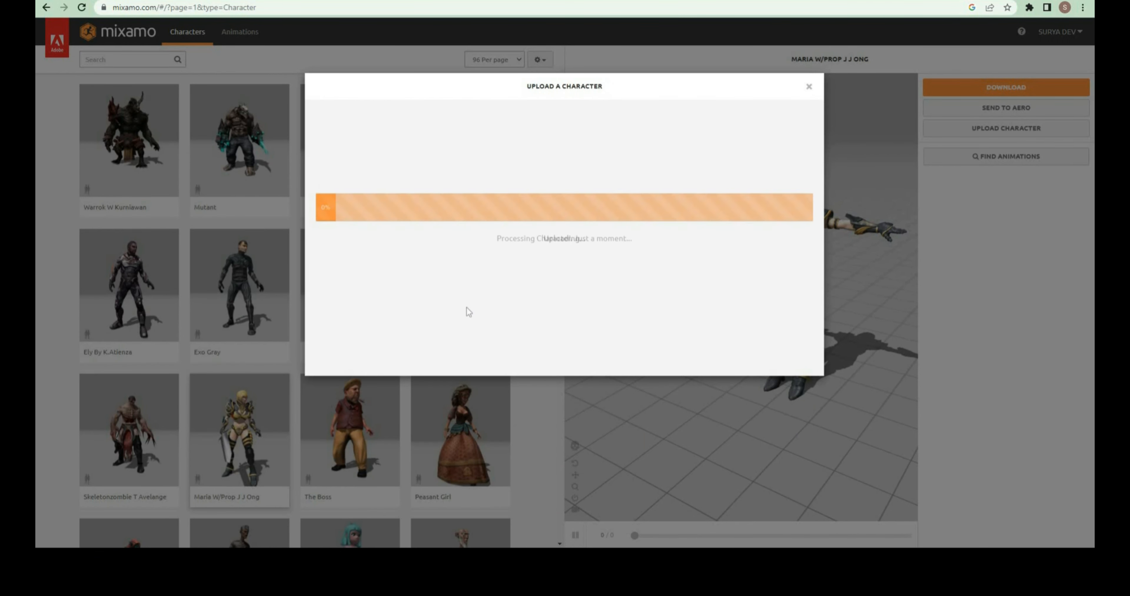
Step: Rotate the character on the Y and X axes until it stands upright facing forward, and accept the orientation
{"action": "left_click", "coordinate": [331, 332]}
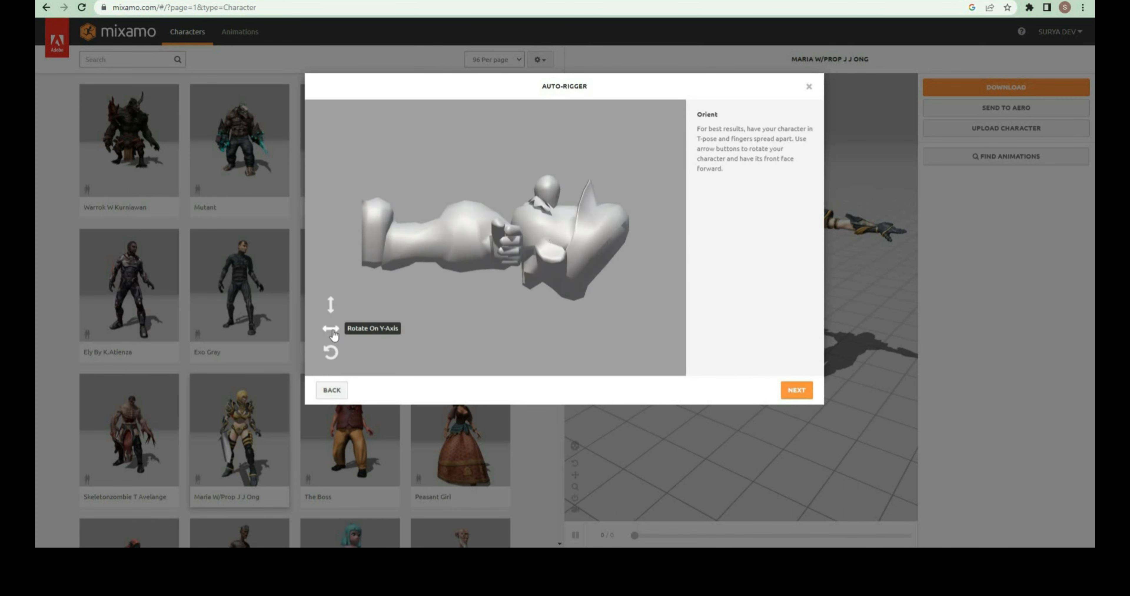
{"action": "left_click", "coordinate": [329, 331]}
{"action": "left_click", "coordinate": [331, 305]}
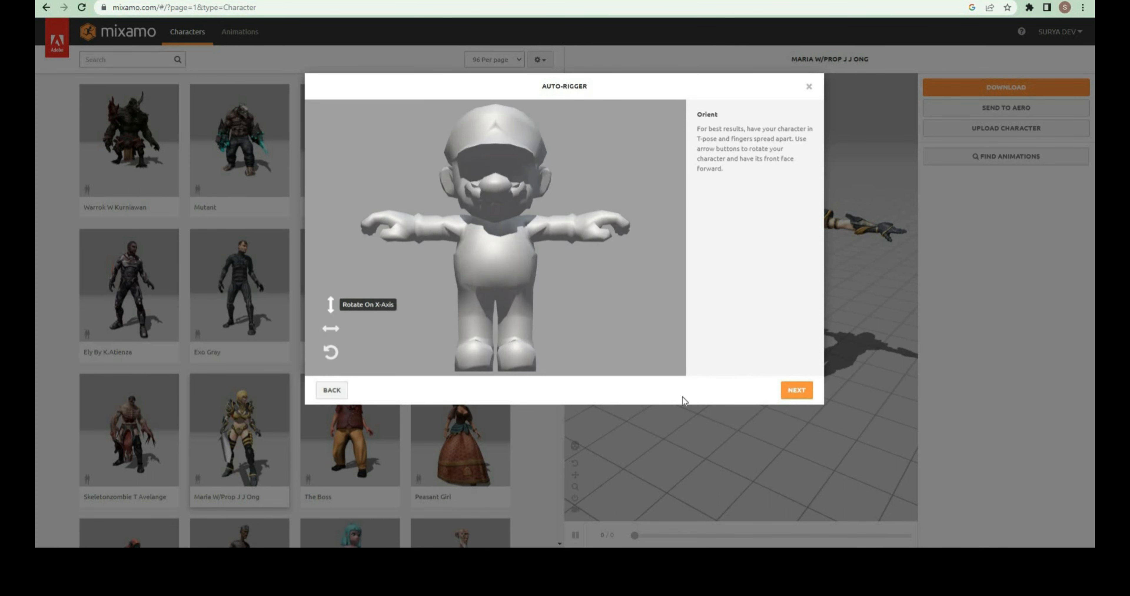
{"action": "left_click", "coordinate": [804, 394]}
Step: Place the chin, wrist, elbow, knee and groin markers on Mario with symmetry on
{"action": "mouse_move", "coordinate": [365, 238]}
{"action": "left_mouse_down"}
{"action": "mouse_move", "coordinate": [479, 204]}
{"action": "mouse_move", "coordinate": [512, 218]}
{"action": "left_mouse_up"}
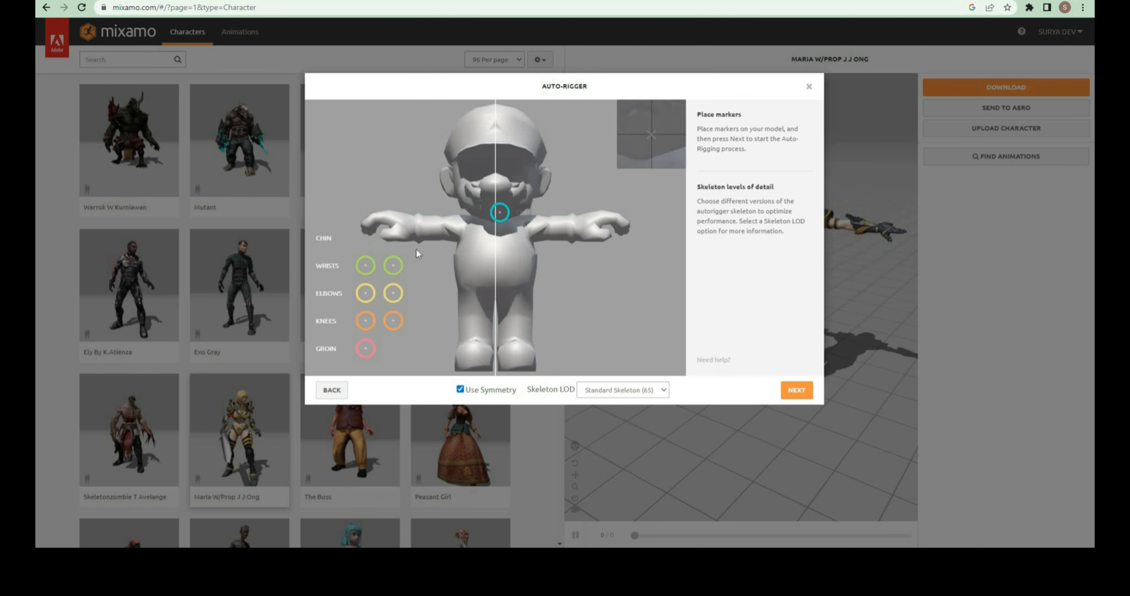
{"action": "left_click", "coordinate": [417, 232]}
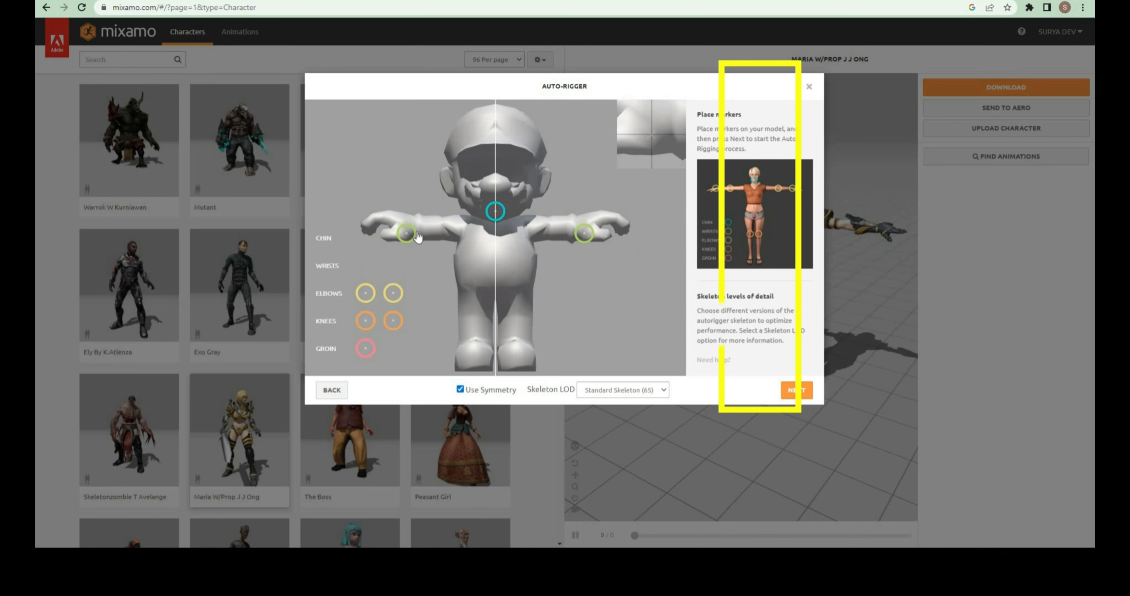
{"action": "left_click_drag", "start_coordinate": [365, 293], "coordinate": [443, 226]}
{"action": "left_click_drag", "start_coordinate": [365, 320], "coordinate": [474, 317]}
{"action": "left_click_drag", "start_coordinate": [366, 348], "coordinate": [496, 292]}
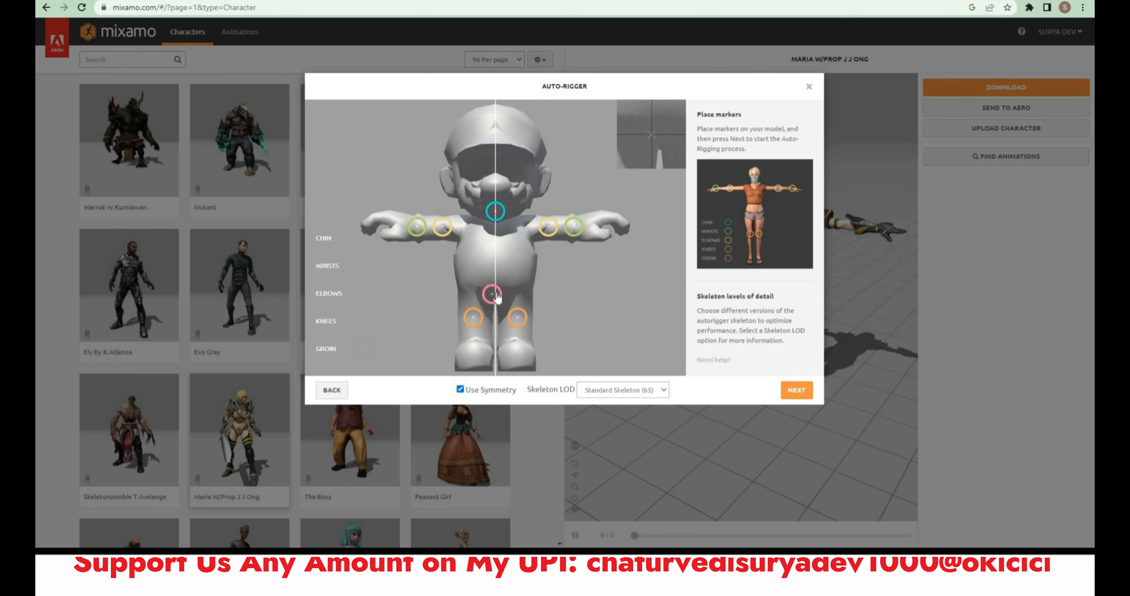
Step: Auto-rig Mario with the Standard Skeleton (65) and accept the rigged character
{"action": "left_click", "coordinate": [794, 391]}
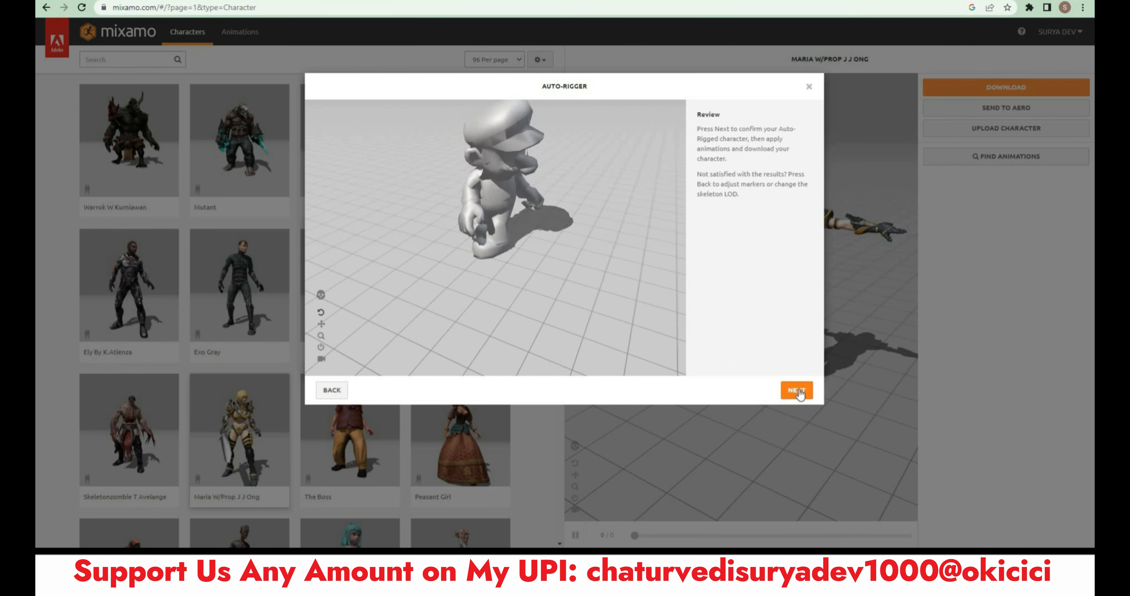
{"action": "left_click", "coordinate": [798, 392]}
{"action": "left_click", "coordinate": [798, 391]}
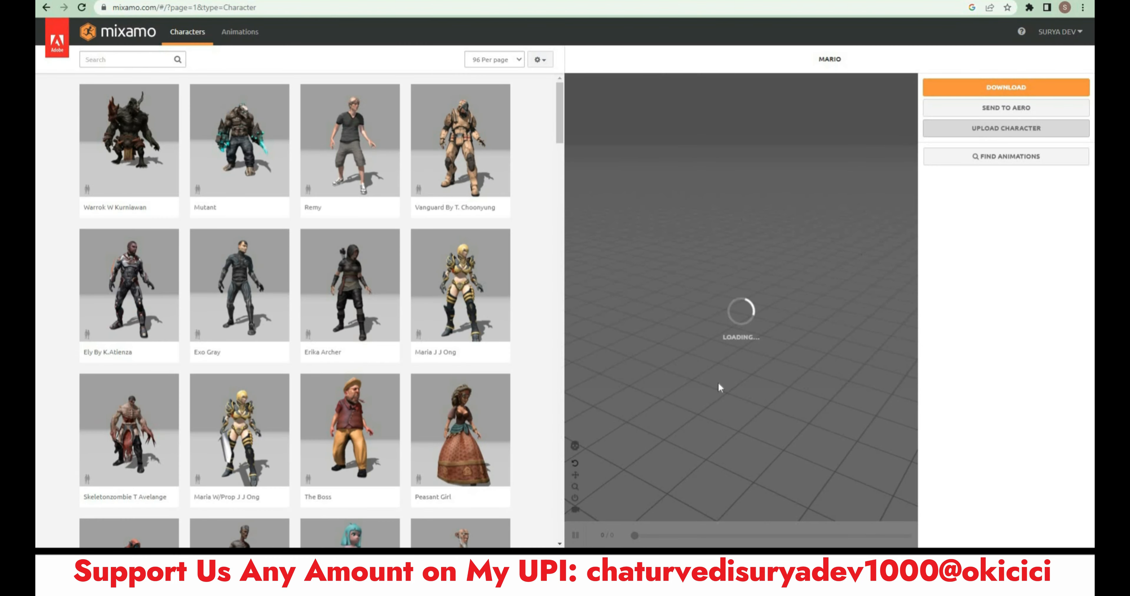
Step: Search the animations for "run" and apply Slow Run to Mario with In Place enabled
{"action": "left_click", "coordinate": [240, 31]}
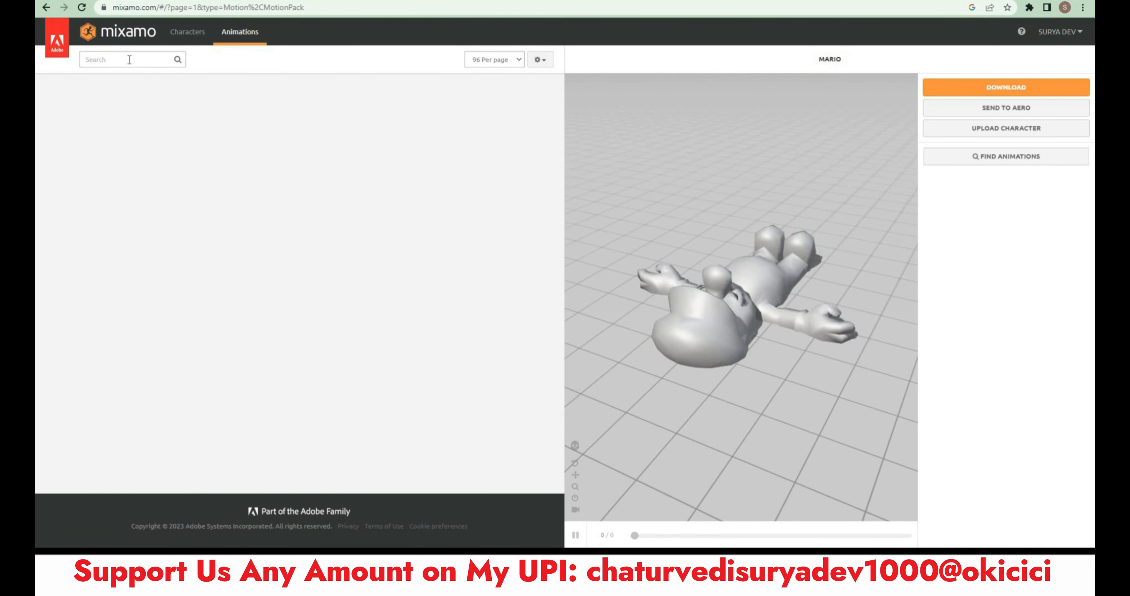
{"action": "left_click", "coordinate": [130, 60]}
{"action": "type", "text": "r"}
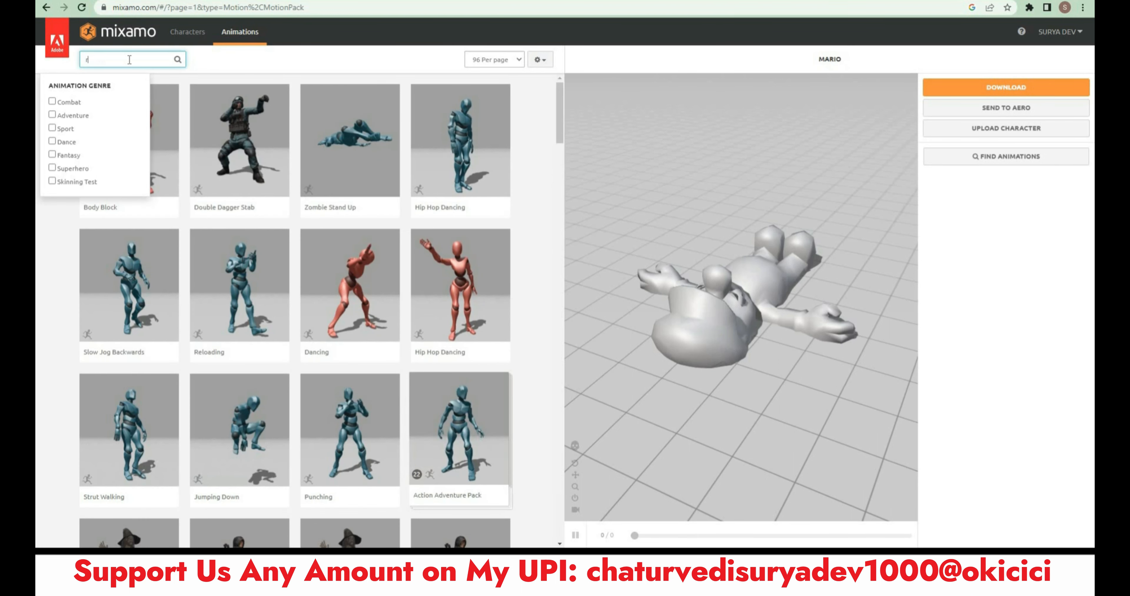
{"action": "type", "text": "un"}
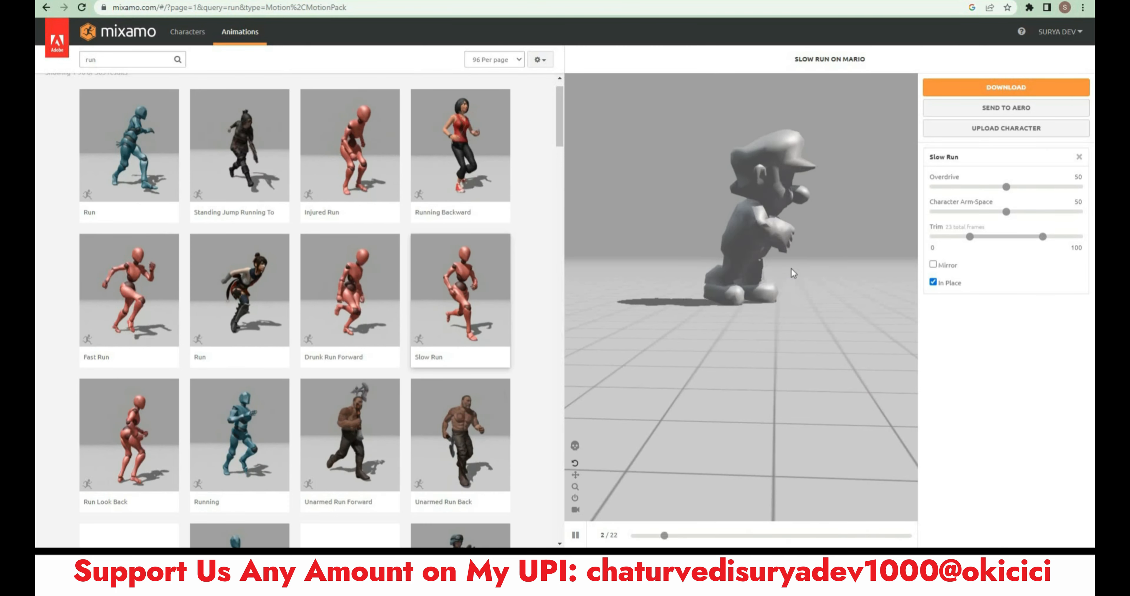
Step: Download the Slow Run animation as FBX for Unity with skin, 30 frames per second and uniform keyframe reduction
{"action": "left_click", "coordinate": [1016, 90]}
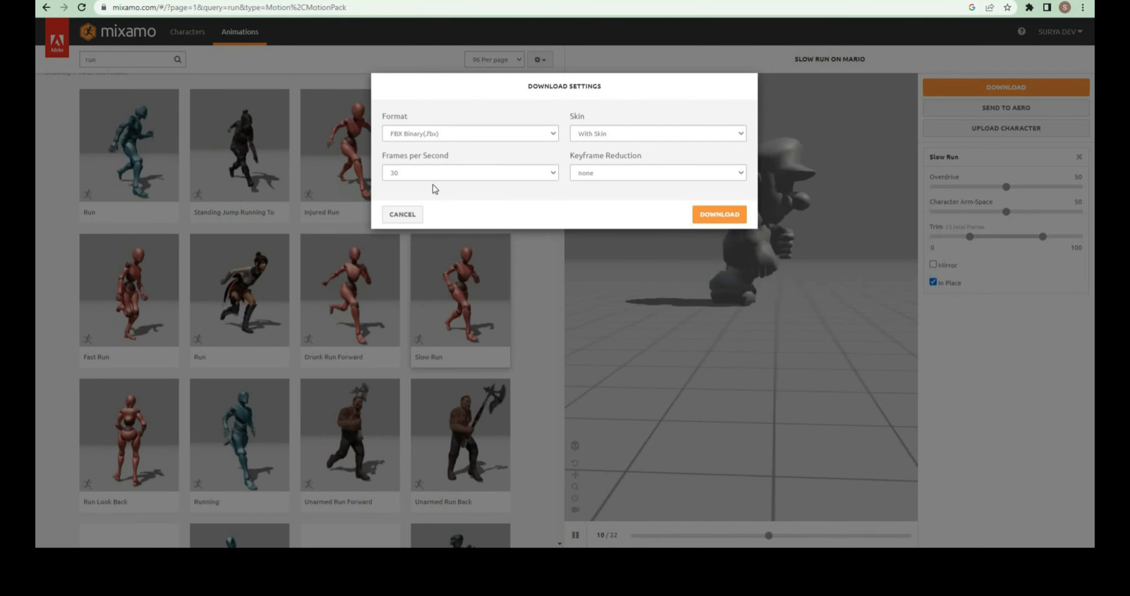
{"action": "left_click", "coordinate": [443, 133]}
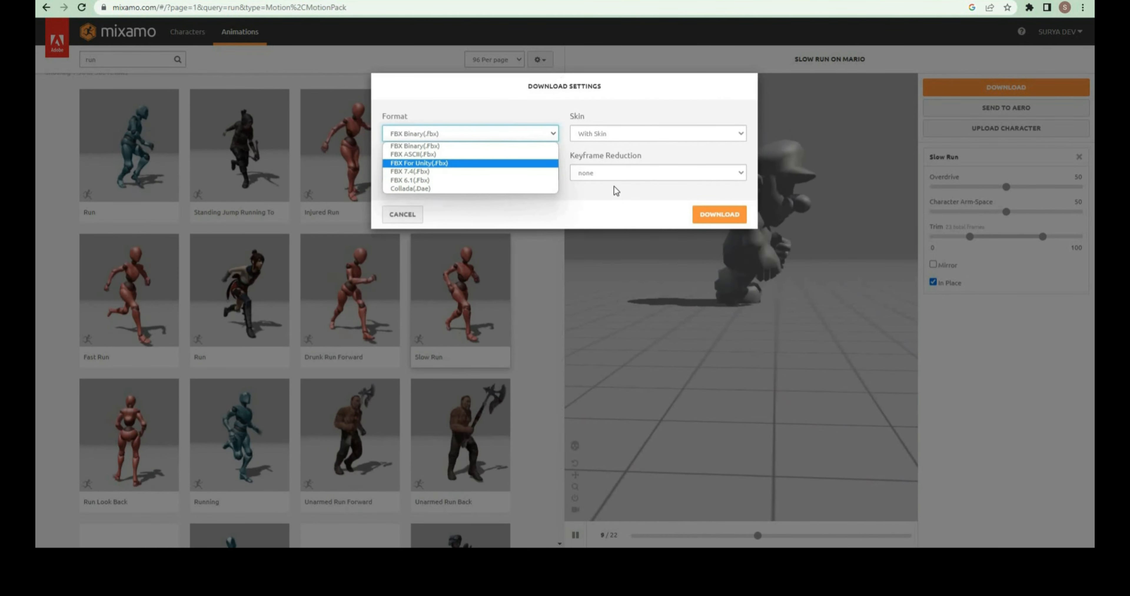
{"action": "left_click", "coordinate": [432, 164]}
{"action": "left_click", "coordinate": [668, 174]}
{"action": "left_click", "coordinate": [659, 194]}
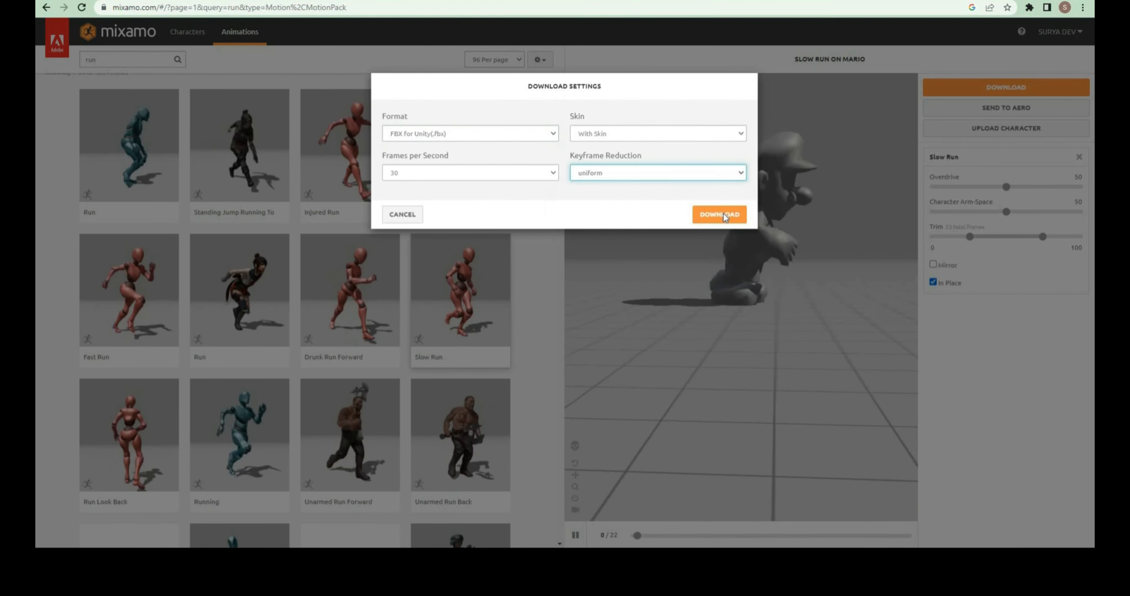
{"action": "left_click", "coordinate": [719, 215]}
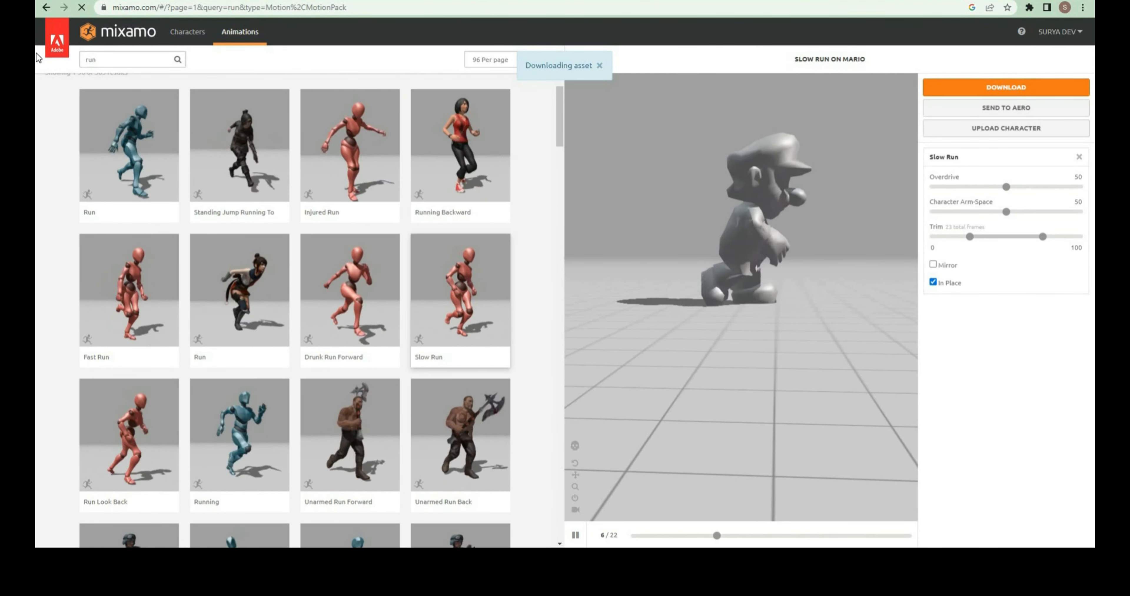
Step: Search the animations for "idle", apply Breathing Idle to Mario and preview it from the side
{"action": "left_click", "coordinate": [84, 58]}
{"action": "type", "text": "idle"}
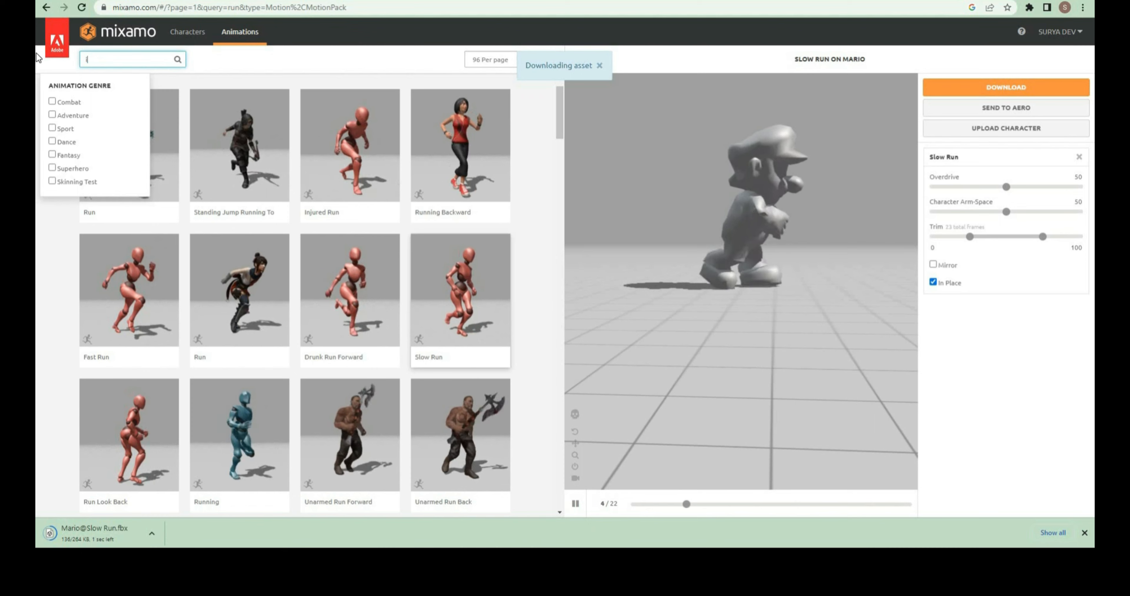
{"action": "key", "text": "Return"}
{"action": "scroll", "coordinate": [242, 334], "scroll_direction": "down", "scroll_amount": 3}
{"action": "left_click", "coordinate": [242, 334]}
{"action": "scroll", "coordinate": [241, 334], "scroll_direction": "up", "scroll_amount": 1}
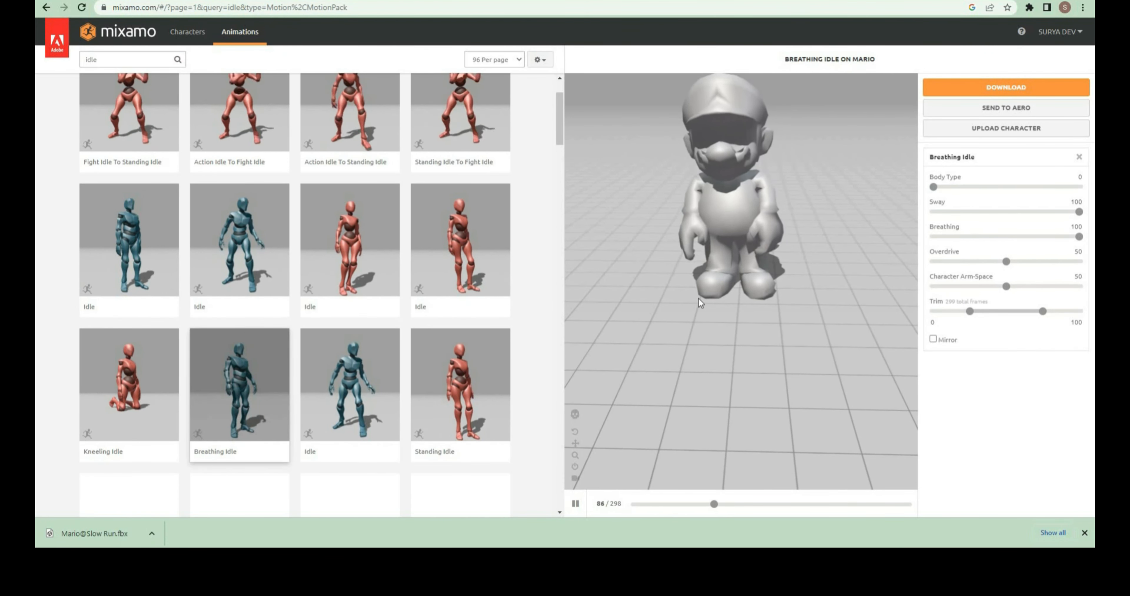
{"action": "scroll", "coordinate": [698, 298], "scroll_direction": "down", "scroll_amount": 2}
{"action": "left_click_drag", "start_coordinate": [815, 289], "coordinate": [790, 272]}
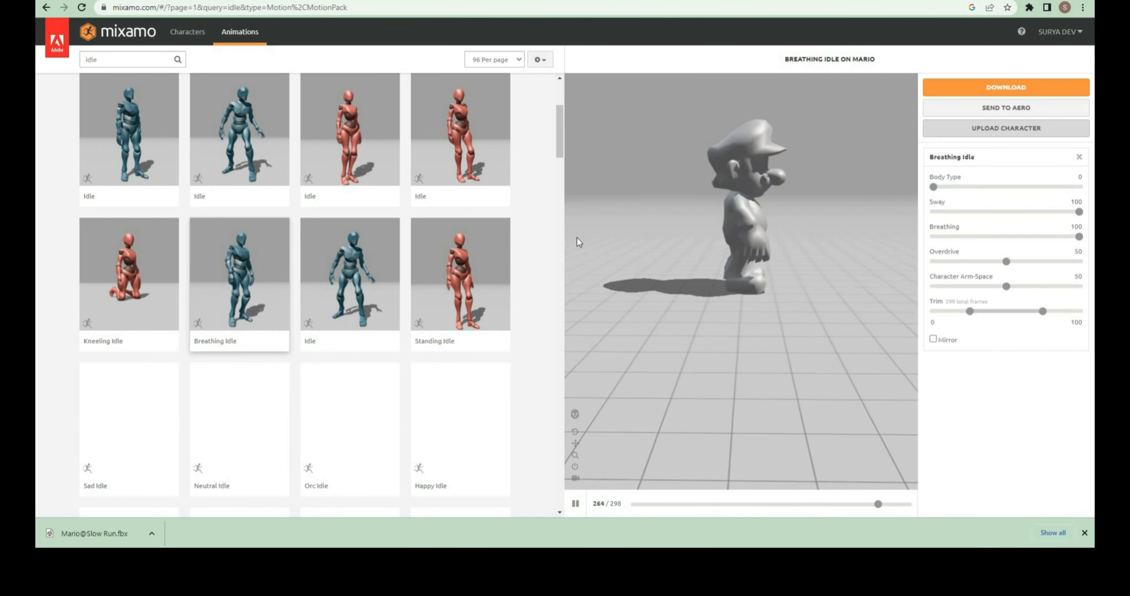
Step: Download the Breathing Idle animation with skin in FBX for Unity format
{"action": "scroll", "coordinate": [515, 267], "scroll_direction": "up", "scroll_amount": 3}
{"action": "left_click", "coordinate": [1006, 89]}
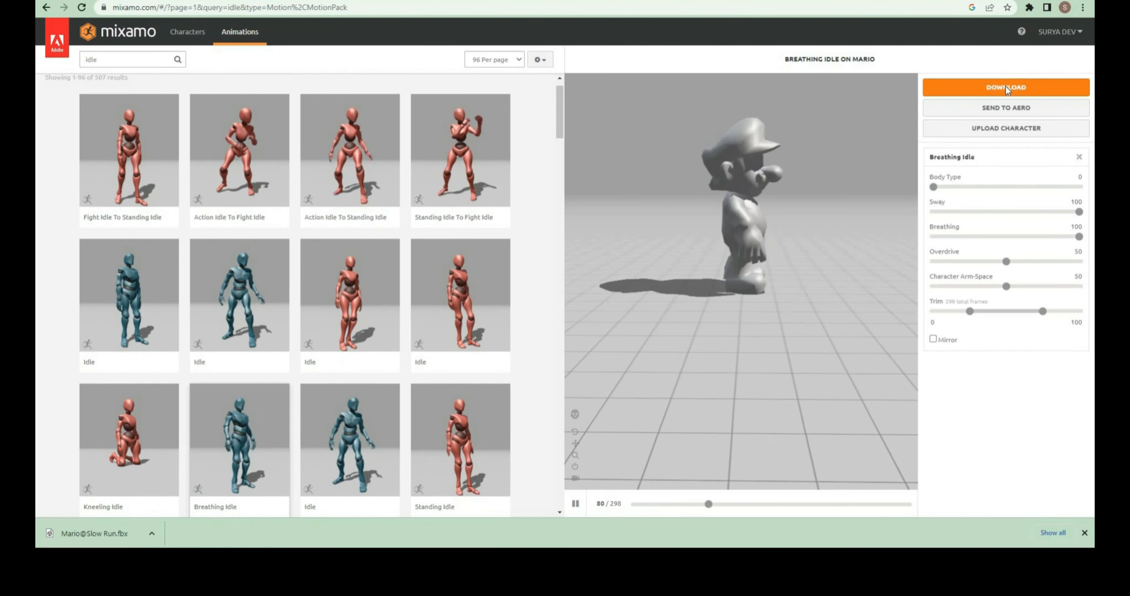
{"action": "left_click", "coordinate": [716, 213]}
Step: Search for "Jump", apply Jumping to Mario and download it as FBX for Unity with uniform keyframe reduction
{"action": "left_click_drag", "start_coordinate": [127, 60], "coordinate": [57, 60]}
{"action": "type", "text": "Jump"}
{"action": "key", "text": "Return"}
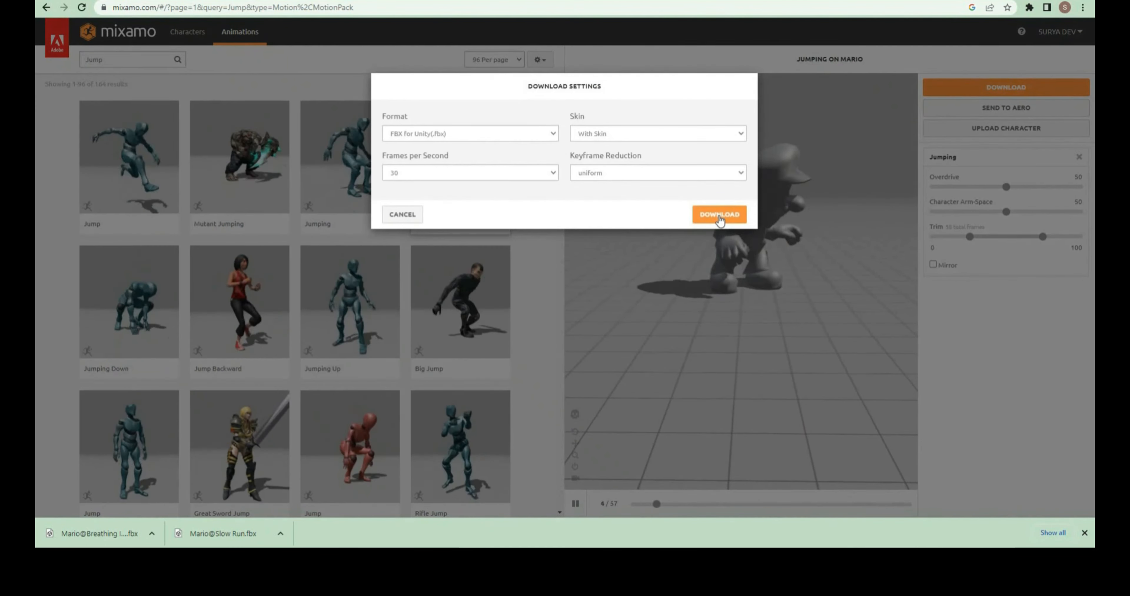
{"action": "left_click", "coordinate": [719, 217]}
Step: Search for "die", apply Flying Back Death to Mario and download it as FBX for Unity with skin
{"action": "double_click", "coordinate": [102, 60]}
{"action": "type", "text": "die"}
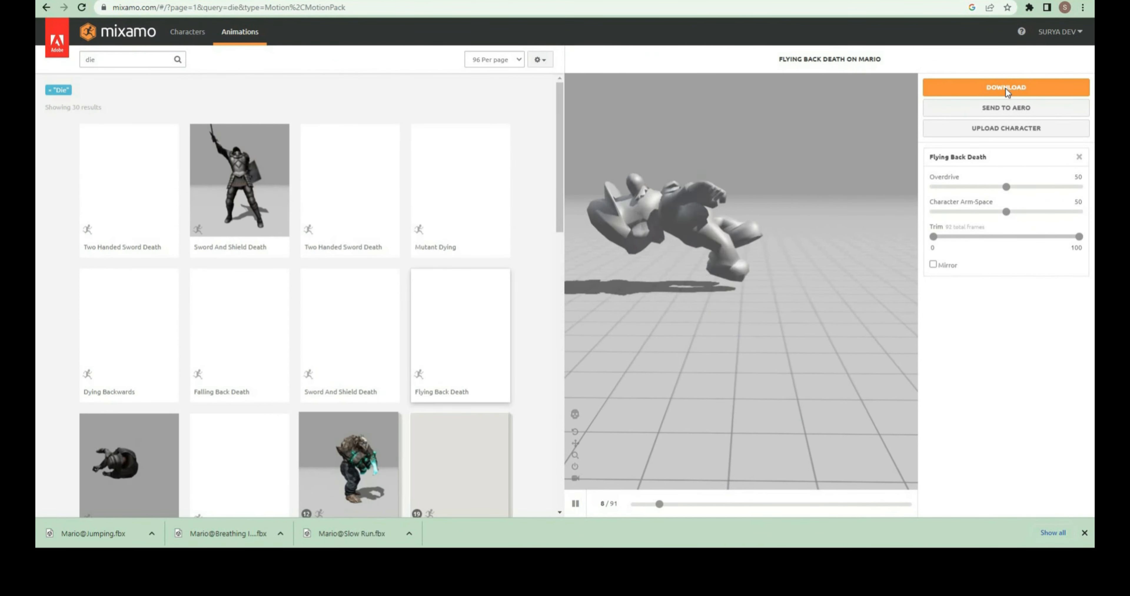
{"action": "left_click", "coordinate": [1006, 88]}
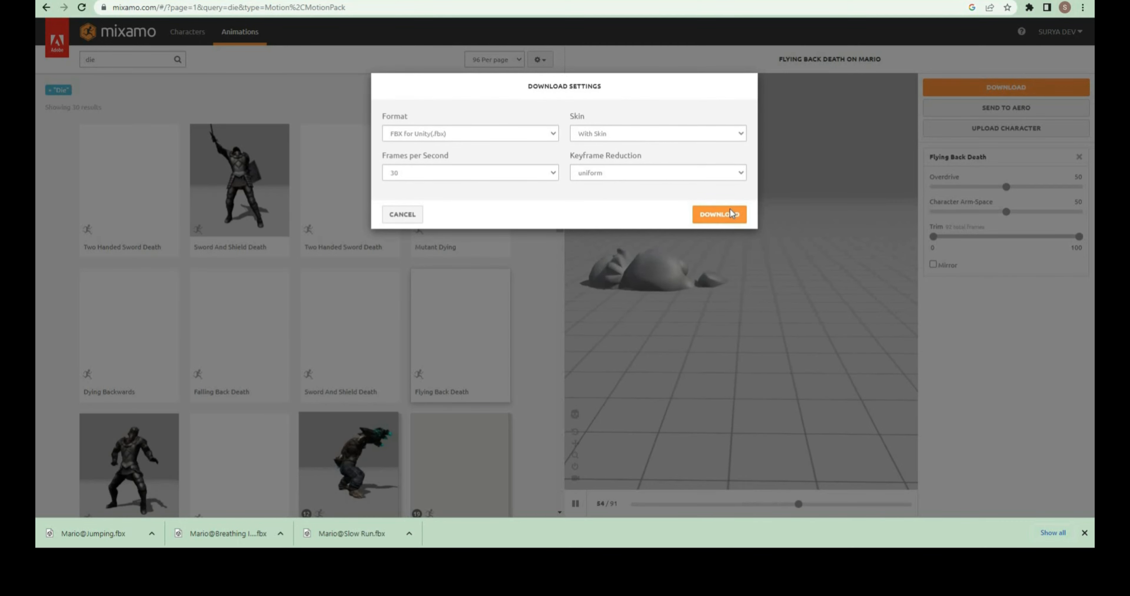
{"action": "left_click", "coordinate": [729, 210]}
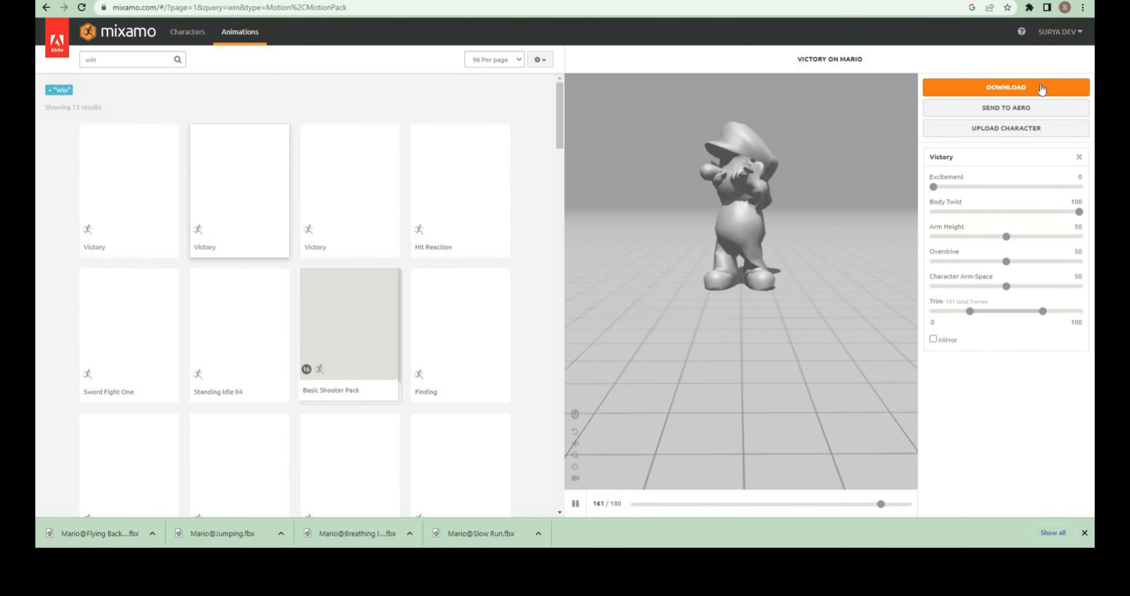
Step: Download the Victory animation applied to Mario
{"action": "left_click", "coordinate": [1042, 89]}
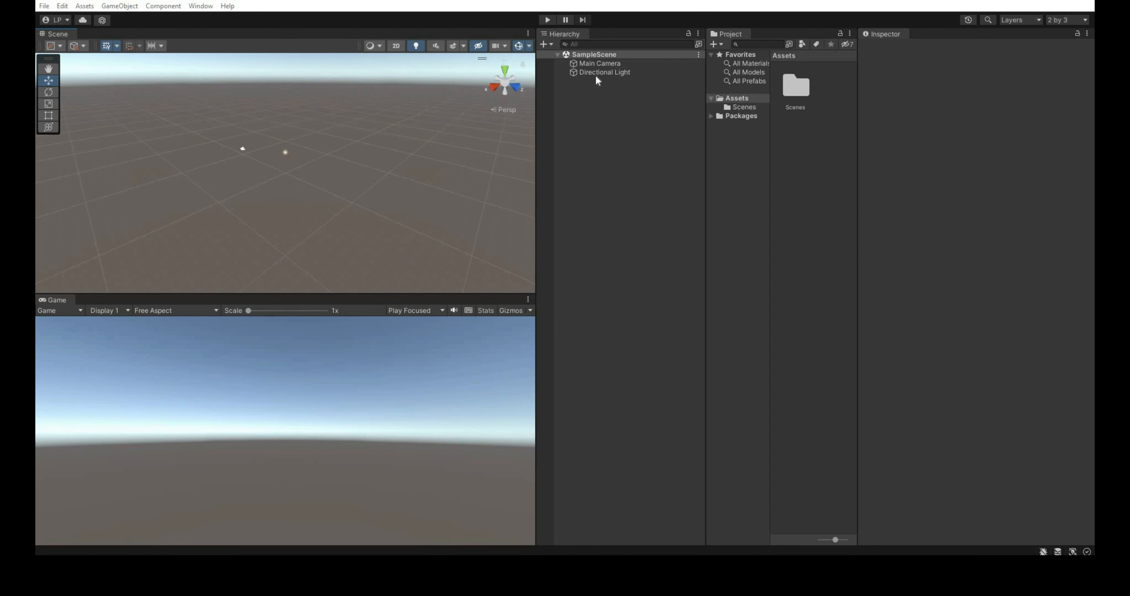
Step: Switch to Unity and examine the component settings of the Main Camera and Directional Light in SampleScene
{"action": "left_click", "coordinate": [610, 64]}
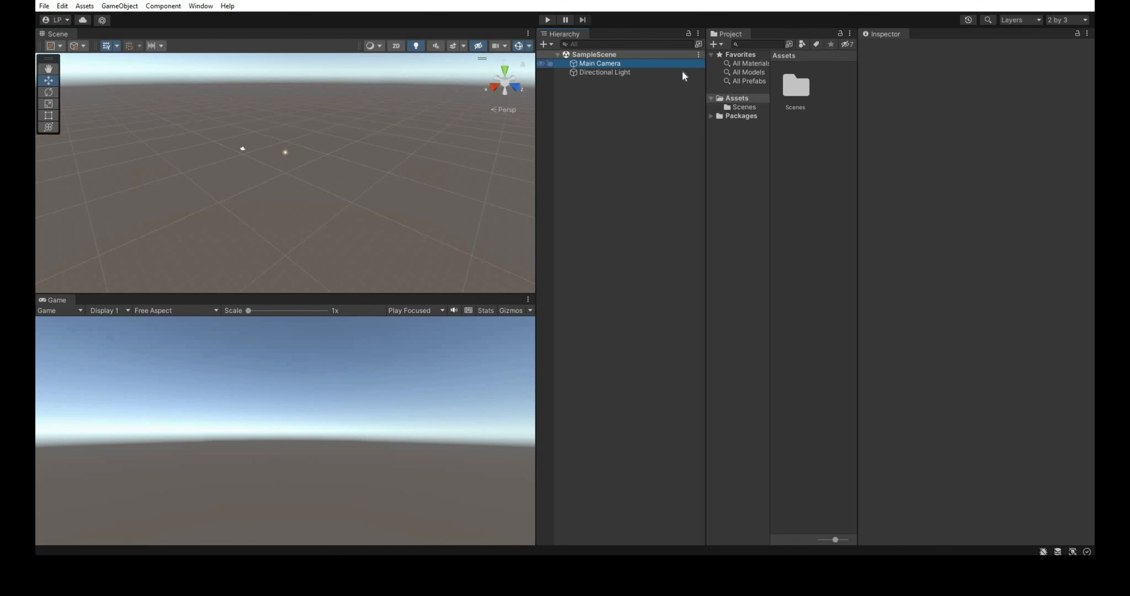
{"action": "left_click", "coordinate": [653, 71]}
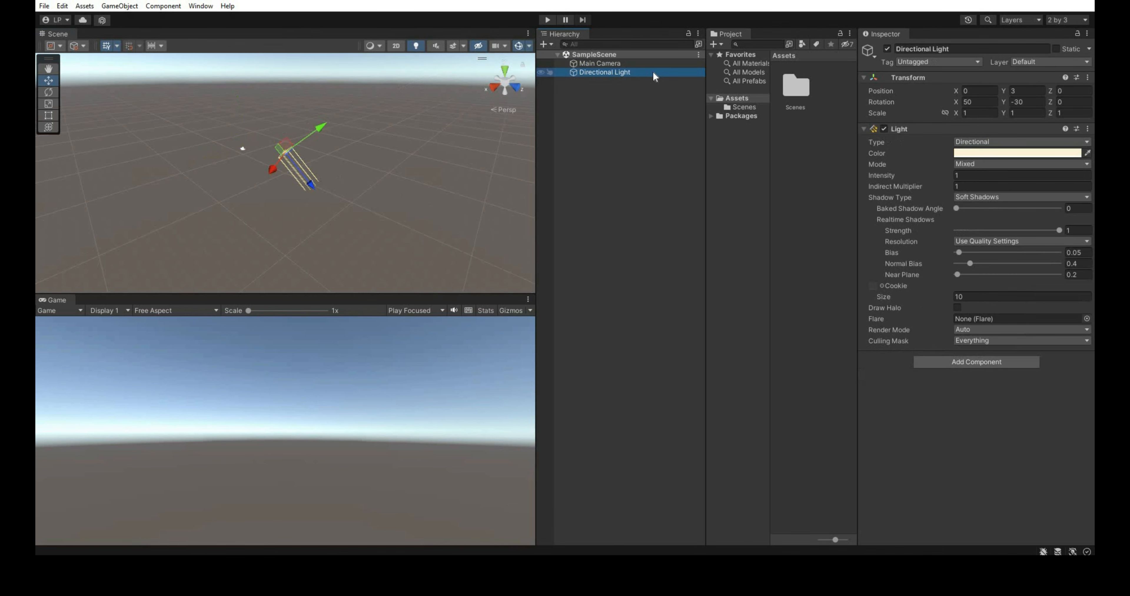
{"action": "left_click", "coordinate": [653, 67]}
{"action": "left_click", "coordinate": [651, 74]}
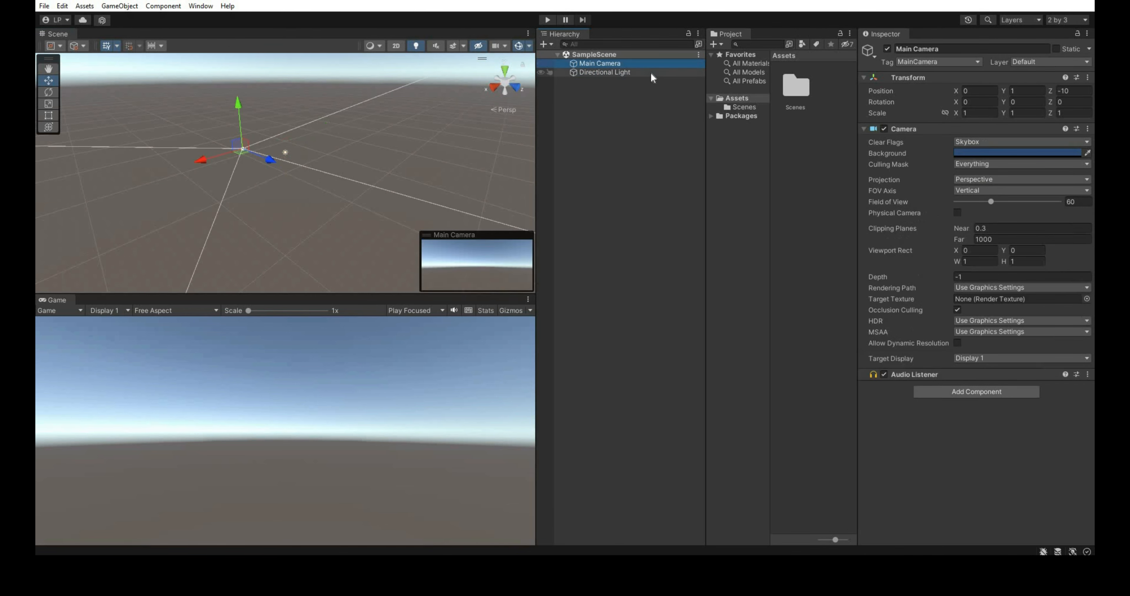
{"action": "left_click", "coordinate": [652, 65]}
{"action": "left_click", "coordinate": [650, 74]}
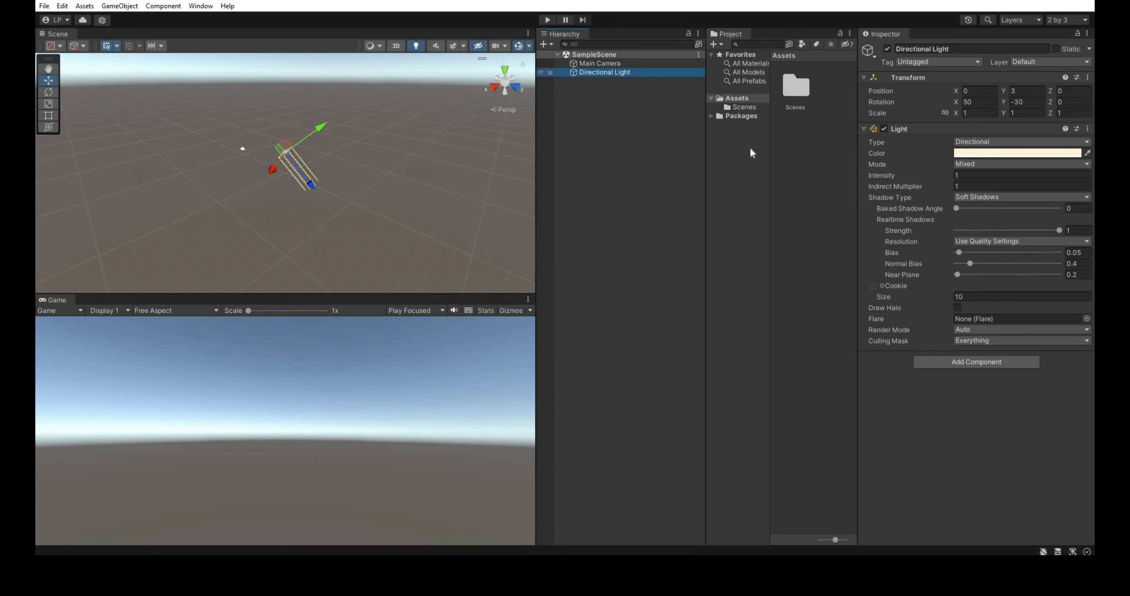
{"action": "left_click", "coordinate": [653, 66]}
{"action": "left_click", "coordinate": [651, 73]}
{"action": "left_click", "coordinate": [652, 67]}
{"action": "left_click", "coordinate": [649, 73]}
{"action": "left_click", "coordinate": [652, 65]}
{"action": "left_click", "coordinate": [651, 72]}
{"action": "left_click", "coordinate": [653, 66]}
{"action": "left_click", "coordinate": [651, 72]}
{"action": "left_click", "coordinate": [651, 65]}
{"action": "left_click", "coordinate": [651, 74]}
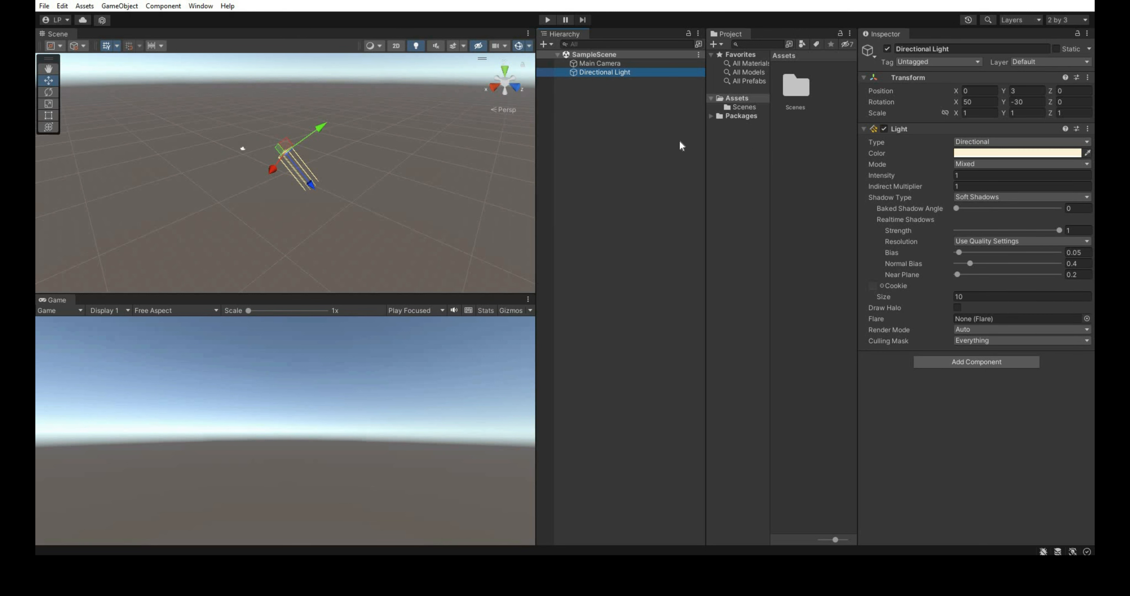
Step: Create a folder named "Mario Animation" in Assets and open it
{"action": "right_click", "coordinate": [822, 184]}
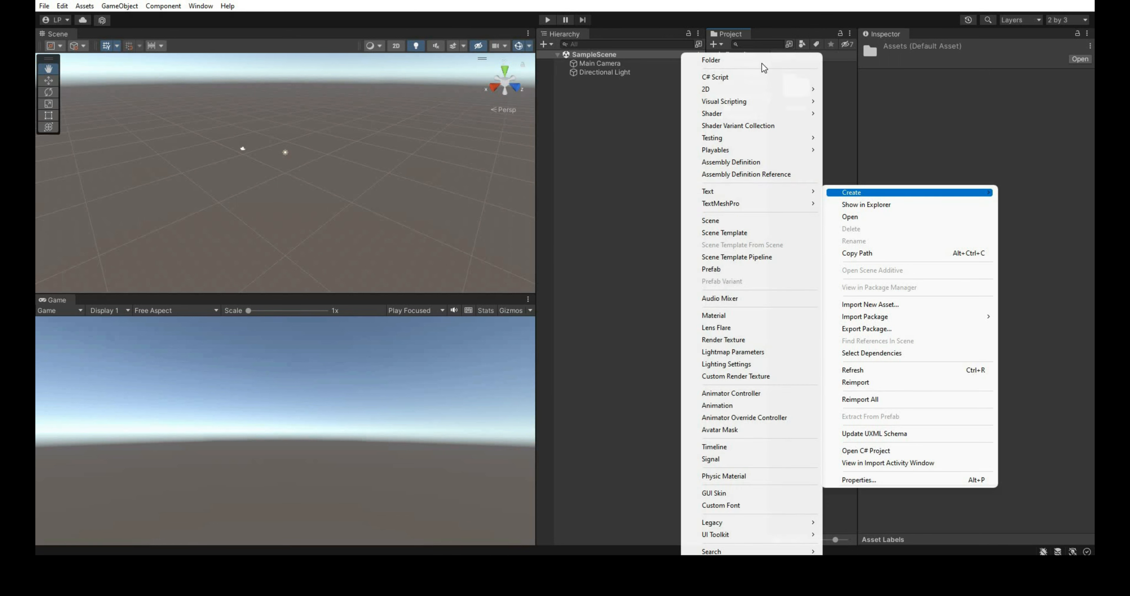
{"action": "left_click", "coordinate": [762, 63]}
{"action": "type", "text": "Mario"}
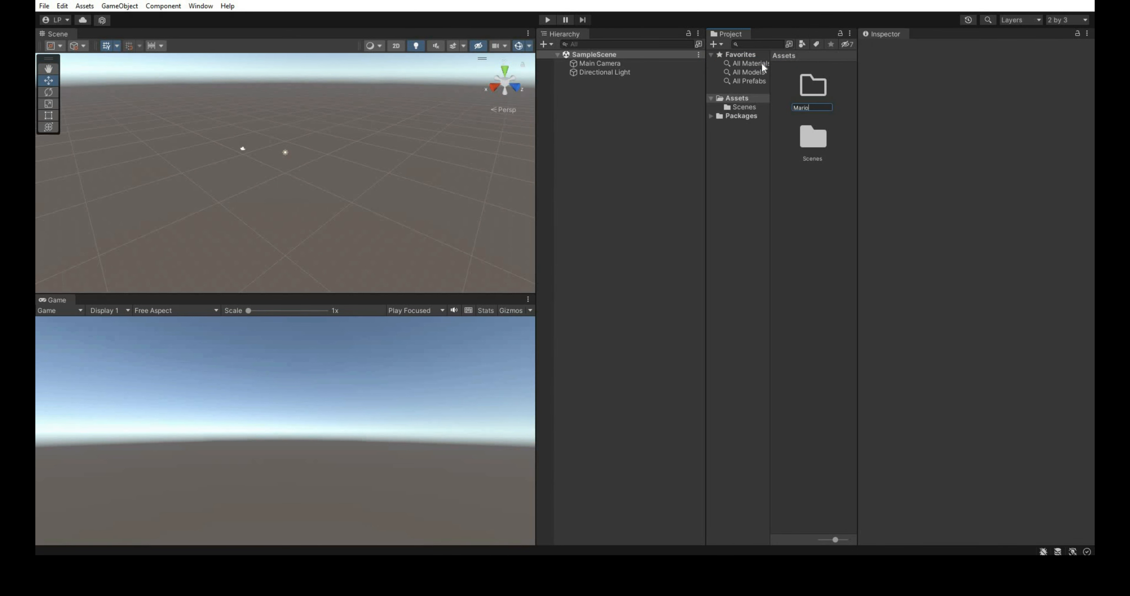
{"action": "type", "text": "Animation"}
{"action": "left_click", "coordinate": [812, 86]}
{"action": "double_click", "coordinate": [812, 86]}
Step: Import the Mario Breathing Idle, Flying Back Death, Jumping, Slow Run and Victory FBX files into the Mario Animation folder
{"action": "right_click", "coordinate": [815, 143]}
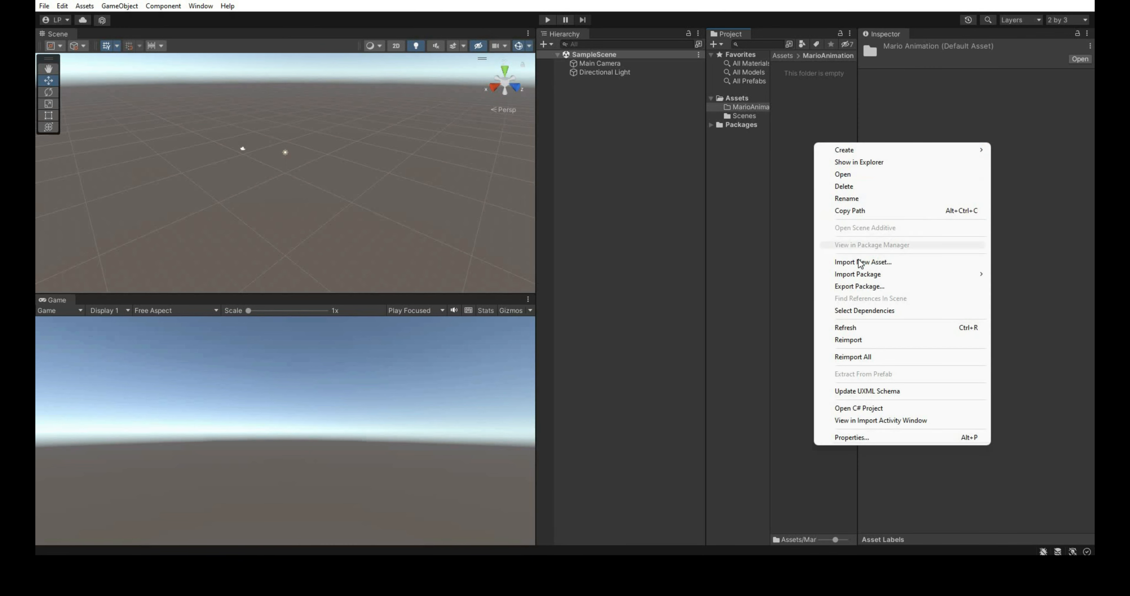
{"action": "left_click", "coordinate": [860, 263]}
{"action": "left_click", "coordinate": [237, 137]}
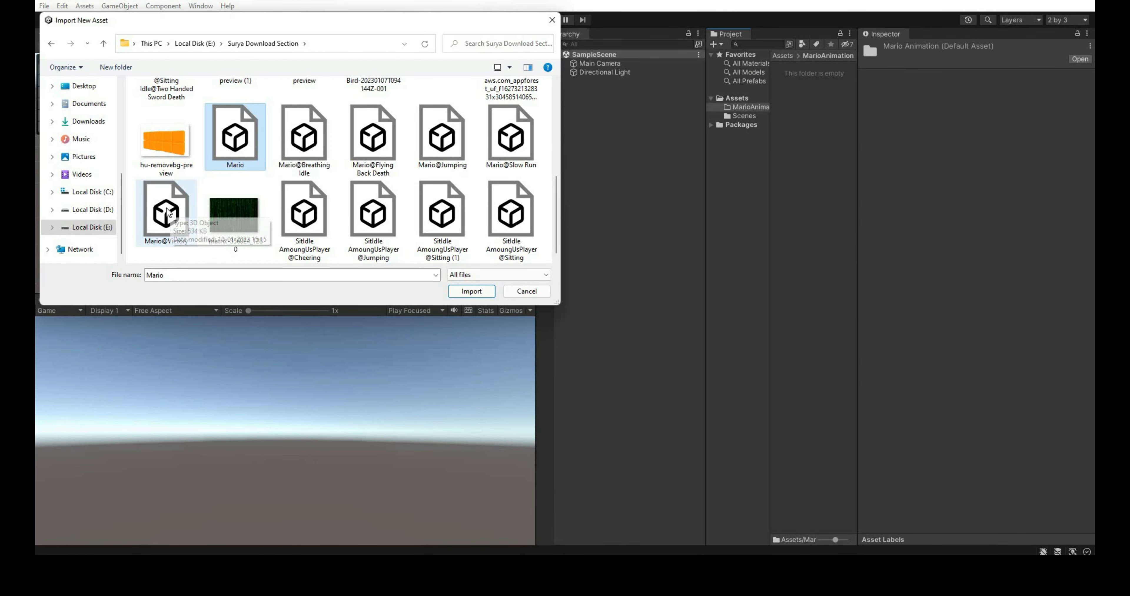
{"action": "left_click", "coordinate": [172, 211], "text": "shift"}
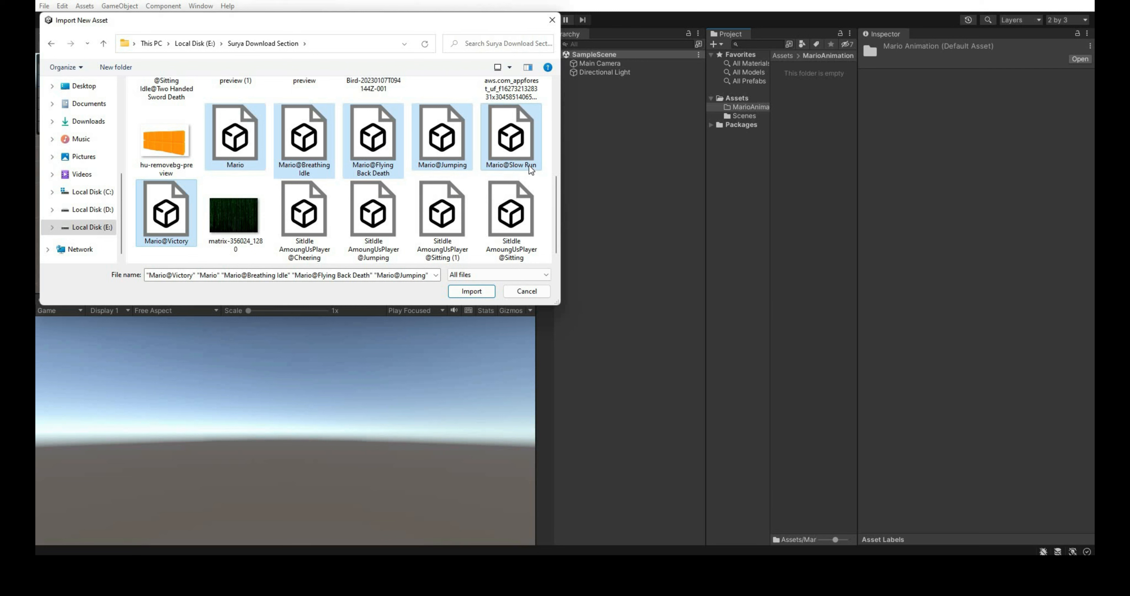
{"action": "left_click", "coordinate": [235, 137], "text": "ctrl"}
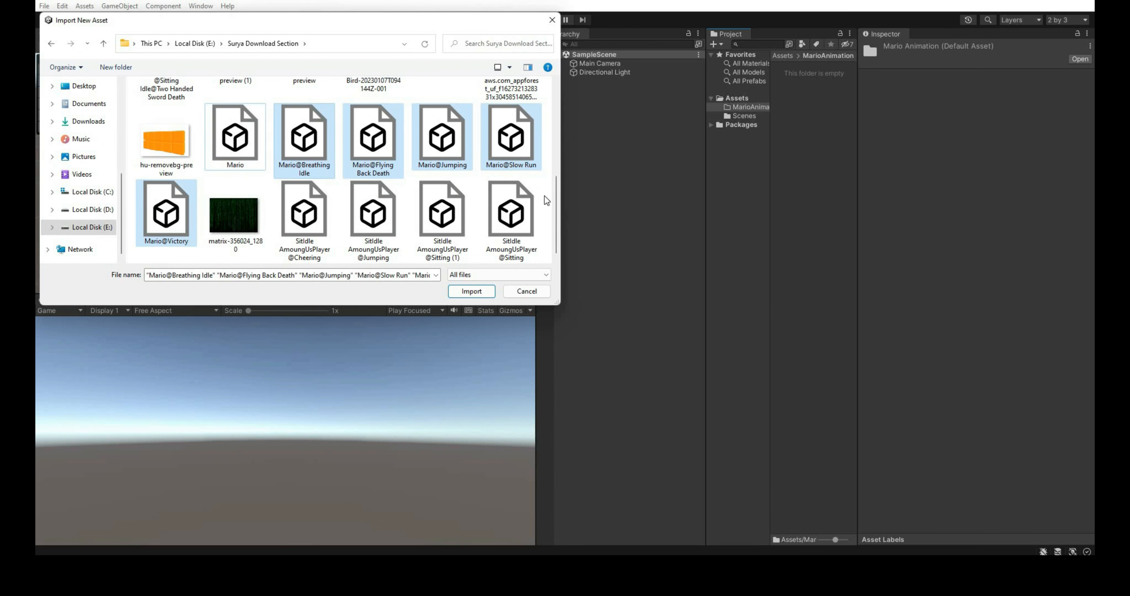
{"action": "left_click", "coordinate": [478, 286]}
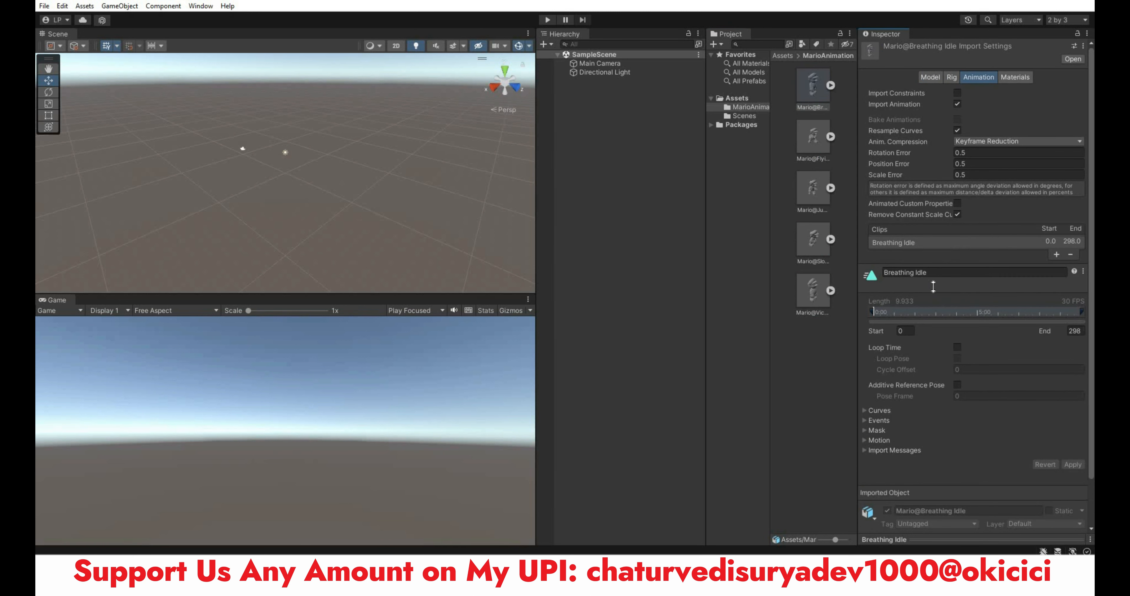
Step: Play the animation previews of the imported Breathing Idle, Flying Back Death, Jumping, Slow Run and Victory files
{"action": "left_click", "coordinate": [969, 539]}
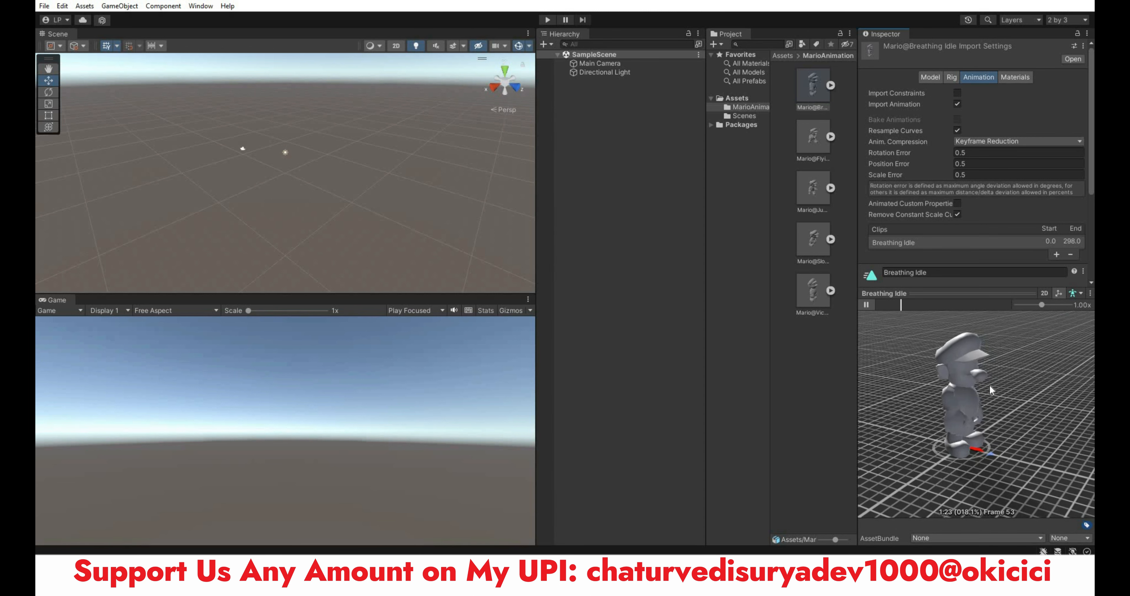
{"action": "left_click", "coordinate": [816, 140]}
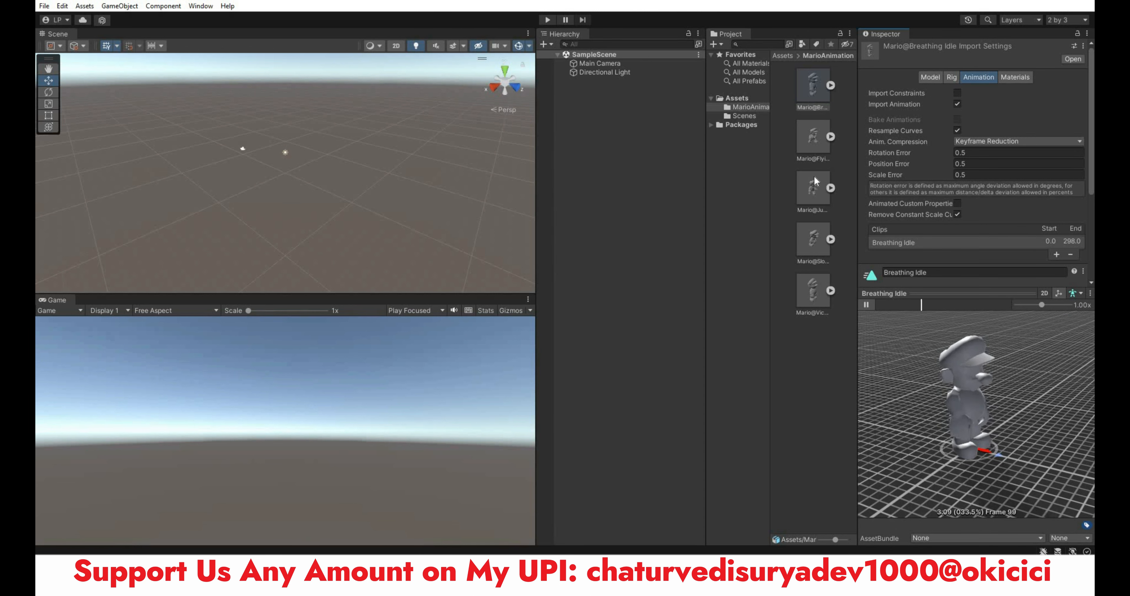
{"action": "left_click", "coordinate": [821, 210]}
{"action": "left_click", "coordinate": [812, 140]}
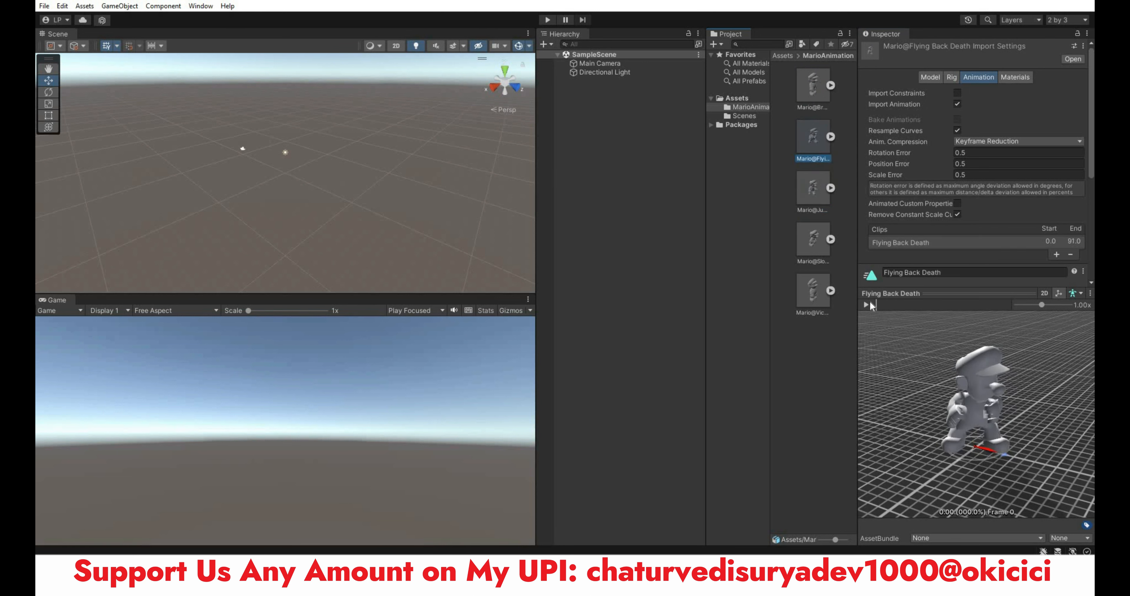
{"action": "left_click", "coordinate": [868, 305]}
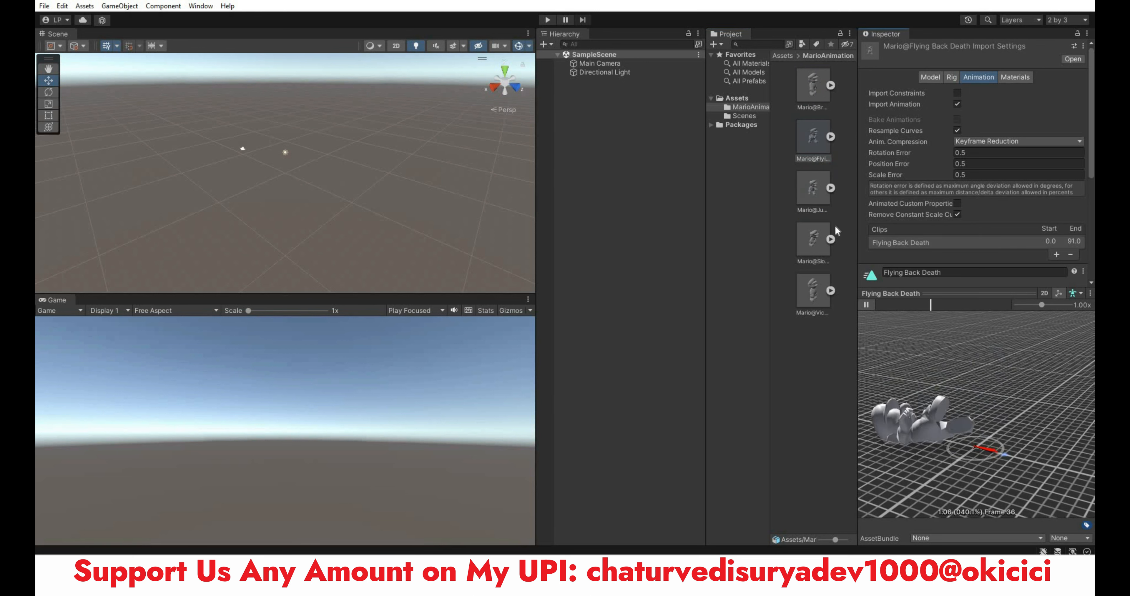
{"action": "left_click", "coordinate": [817, 192]}
{"action": "left_click", "coordinate": [866, 304]}
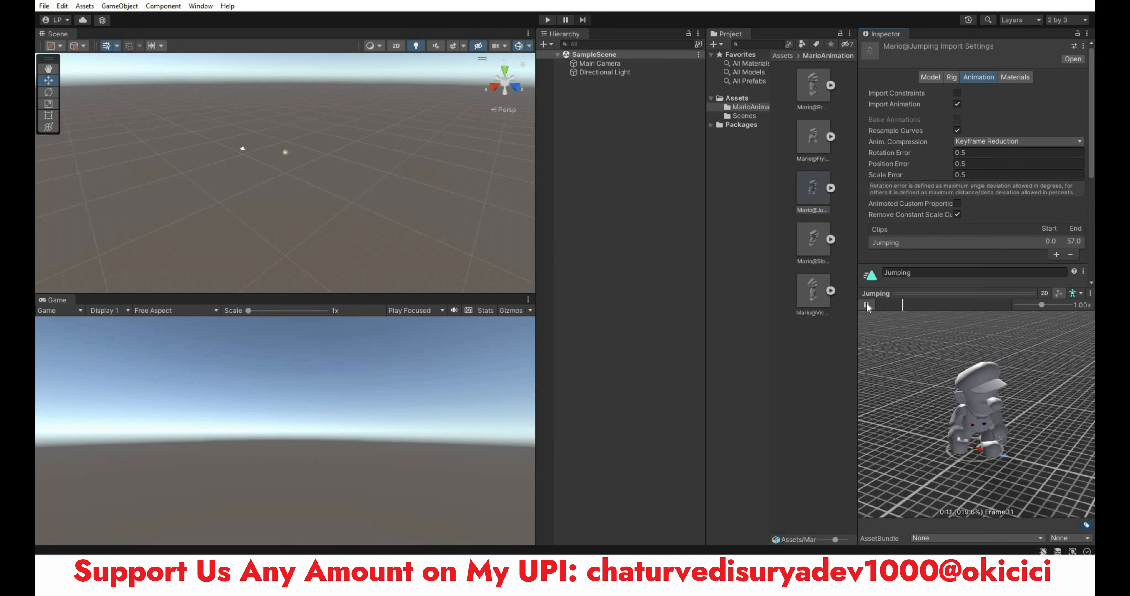
{"action": "left_click", "coordinate": [813, 240]}
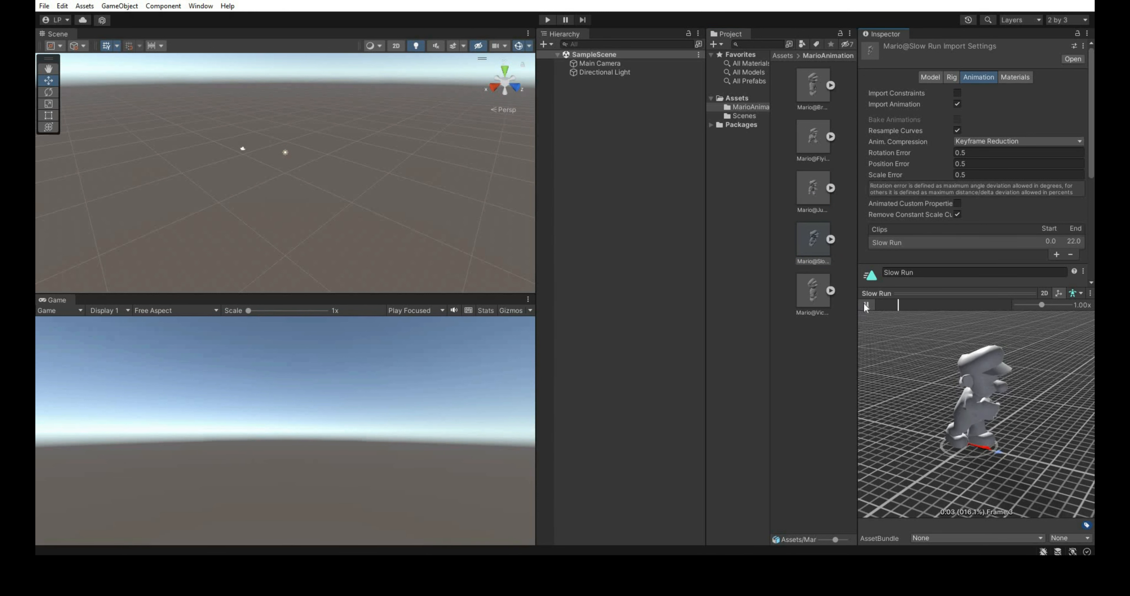
{"action": "left_click", "coordinate": [813, 290]}
{"action": "left_click_drag", "start_coordinate": [1002, 412], "coordinate": [953, 416]}
{"action": "left_click", "coordinate": [869, 307]}
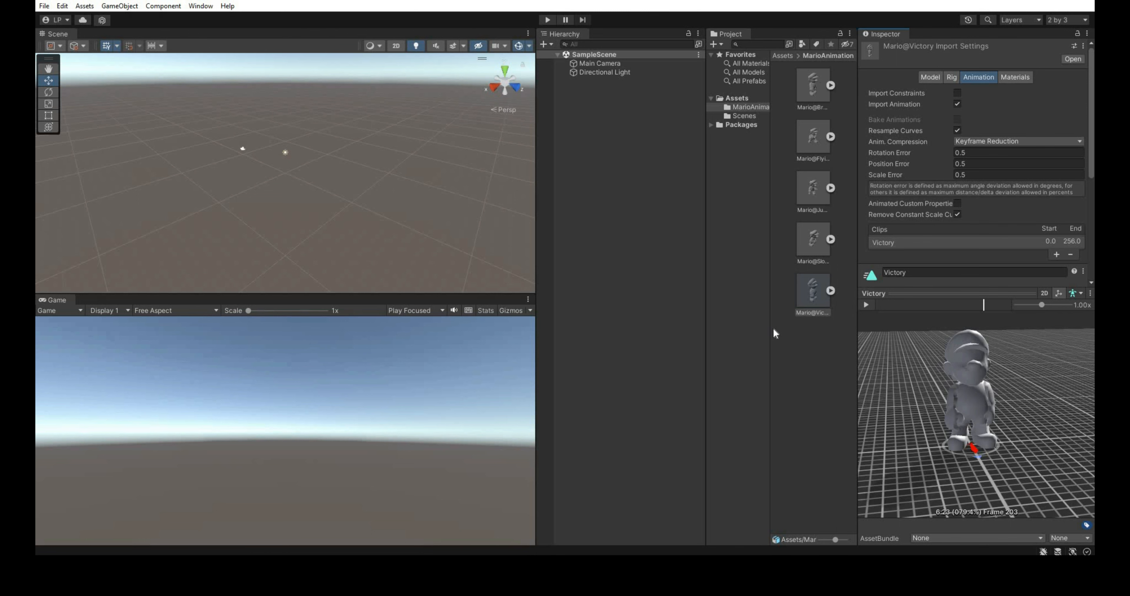
Step: Switch to the shared 3D Models folder in Google Drive and look through its model and texture files
{"action": "key", "text": "alt+Tab"}
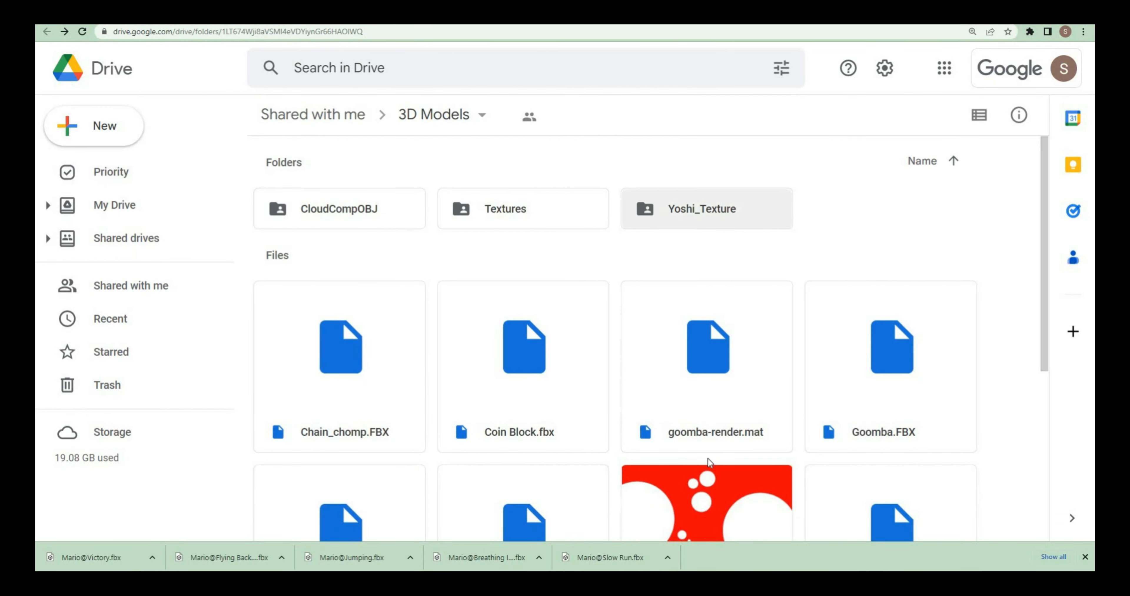
{"action": "scroll", "coordinate": [710, 463], "scroll_direction": "down", "scroll_amount": 5}
{"action": "left_click", "coordinate": [520, 303]}
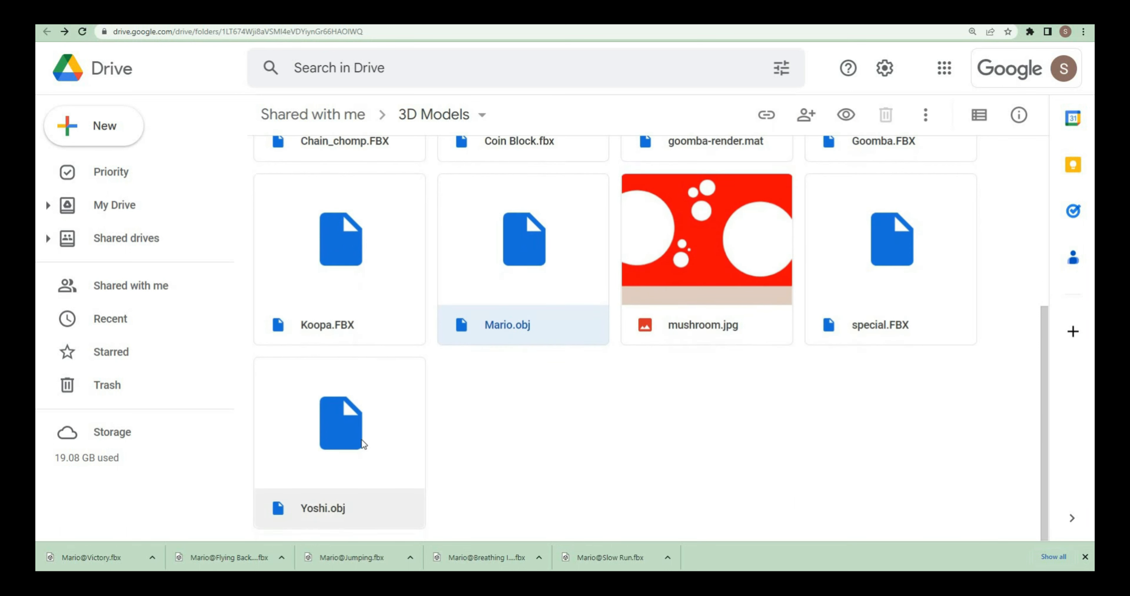
{"action": "left_click", "coordinate": [883, 327]}
{"action": "scroll", "coordinate": [893, 409], "scroll_direction": "up", "scroll_amount": 3}
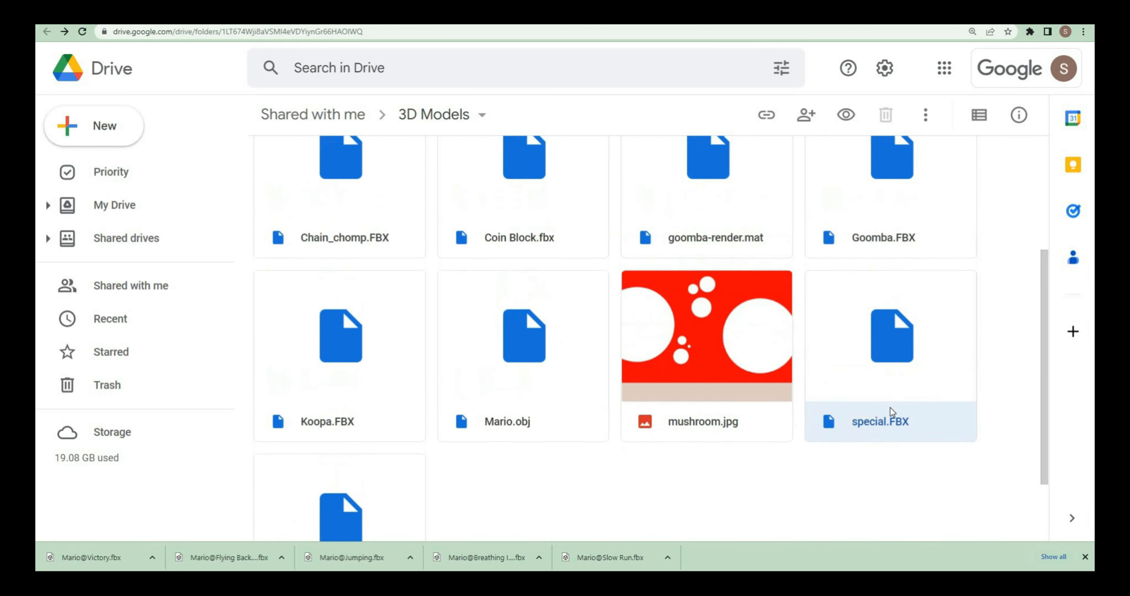
{"action": "scroll", "coordinate": [890, 408], "scroll_direction": "up", "scroll_amount": 3}
{"action": "left_click", "coordinate": [555, 339]}
{"action": "left_click", "coordinate": [382, 361]}
{"action": "scroll", "coordinate": [460, 373], "scroll_direction": "up", "scroll_amount": 2}
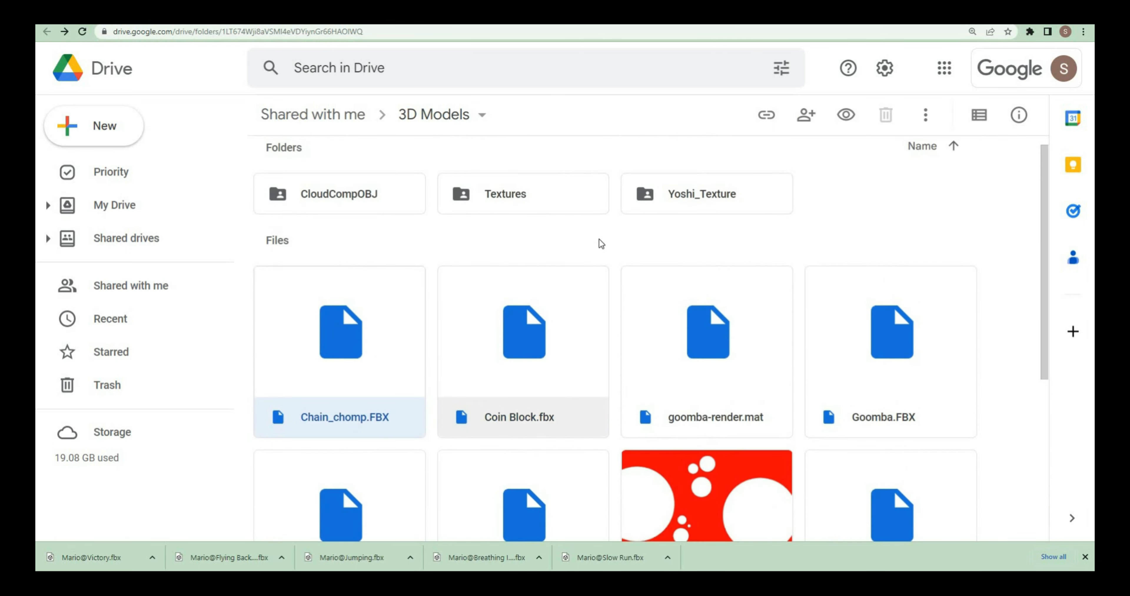
Step: Open the Textures folder and download mario _mime.png, mario_main.png and mario_fire.png
{"action": "double_click", "coordinate": [571, 211]}
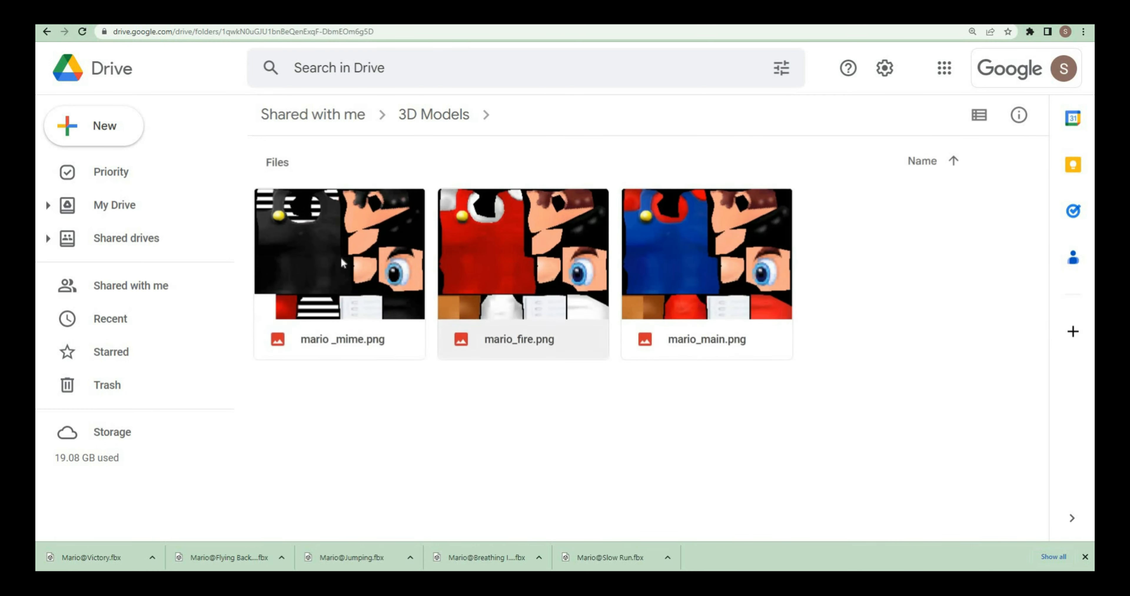
{"action": "right_click", "coordinate": [532, 290]}
{"action": "left_click", "coordinate": [628, 482]}
{"action": "right_click", "coordinate": [711, 313]}
{"action": "left_click", "coordinate": [790, 482]}
Step: Return to the 3D Models folder and download the Chain_chomp, Coin Block and Goomba model files
{"action": "left_click", "coordinate": [449, 123]}
{"action": "right_click", "coordinate": [371, 329]}
{"action": "left_click", "coordinate": [468, 482]}
{"action": "right_click", "coordinate": [542, 329]}
{"action": "right_click", "coordinate": [728, 347]}
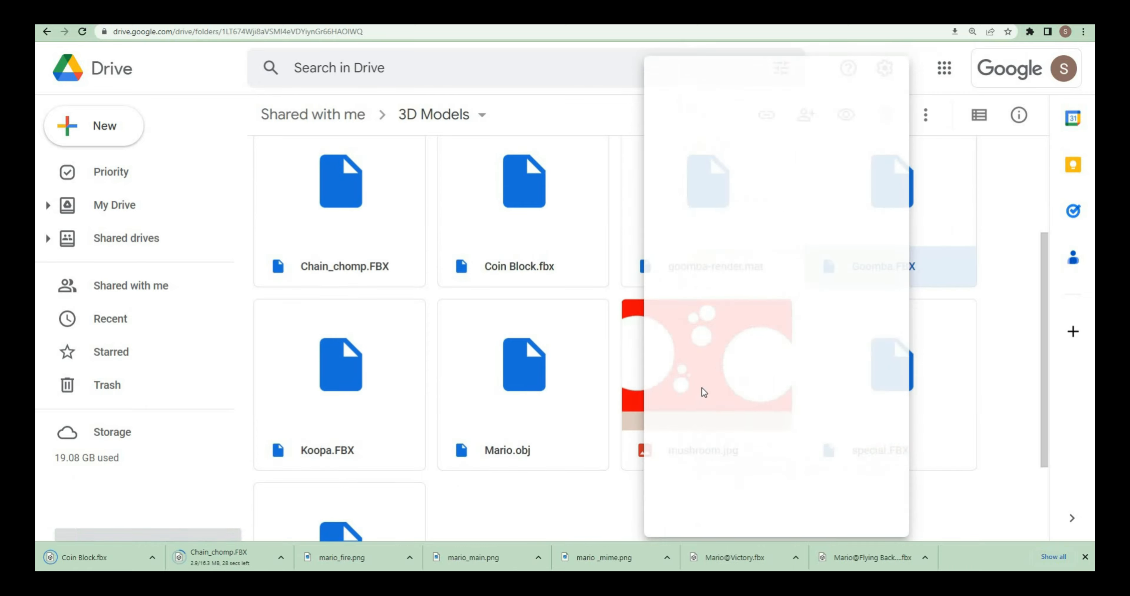
{"action": "scroll", "coordinate": [570, 395], "scroll_direction": "down", "scroll_amount": 3}
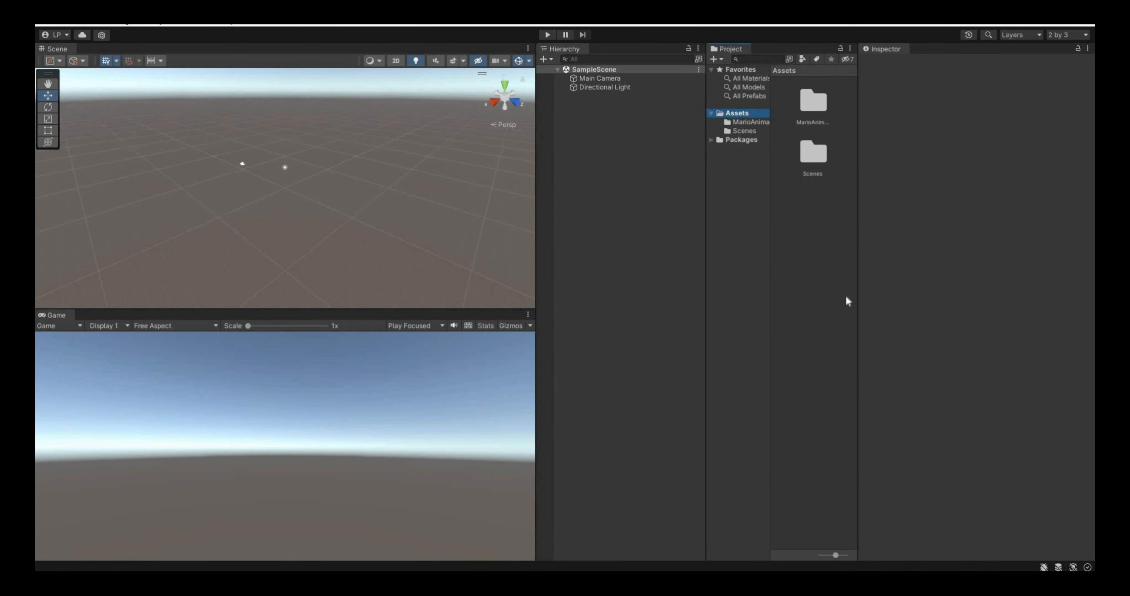
Step: Switch to Unity and import the downloaded models, Mario textures and mushroom image into the Assets folder
{"action": "right_click", "coordinate": [788, 235]}
{"action": "left_click", "coordinate": [834, 355]}
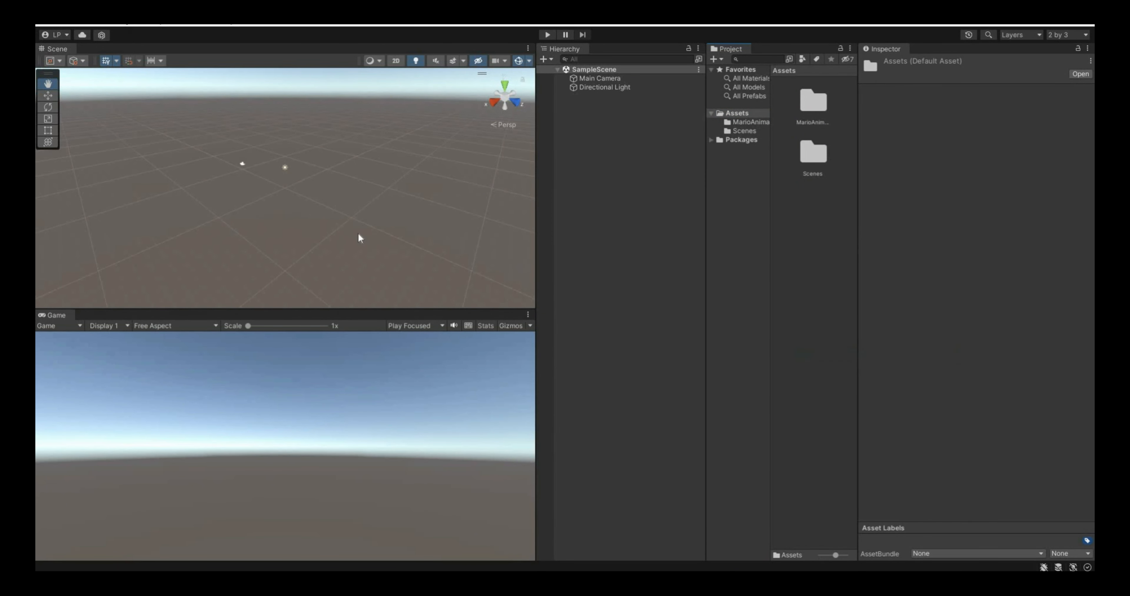
{"action": "left_click", "coordinate": [246, 116]}
{"action": "left_click", "coordinate": [246, 270], "text": "shift"}
{"action": "left_click", "coordinate": [472, 307]}
Step: Examine the previews of the newly imported models and textures in Assets
{"action": "left_click", "coordinate": [949, 298]}
{"action": "left_click", "coordinate": [934, 92]}
{"action": "left_click_drag", "start_coordinate": [1072, 430], "coordinate": [861, 452]}
{"action": "left_click", "coordinate": [810, 467]}
{"action": "left_click_drag", "start_coordinate": [981, 448], "coordinate": [963, 383]}
{"action": "key", "text": "Up"}
{"action": "key", "text": "Up"}
{"action": "key", "text": "Up"}
{"action": "key", "text": "Up"}
{"action": "key", "text": "Up"}
{"action": "key", "text": "Up"}
{"action": "key", "text": "Up"}
{"action": "scroll", "coordinate": [825, 307], "scroll_direction": "up", "scroll_amount": 2}
{"action": "left_click", "coordinate": [809, 204]}
Step: Add a 3D plane to SampleScene
{"action": "left_click", "coordinate": [666, 372]}
{"action": "right_click", "coordinate": [639, 411]}
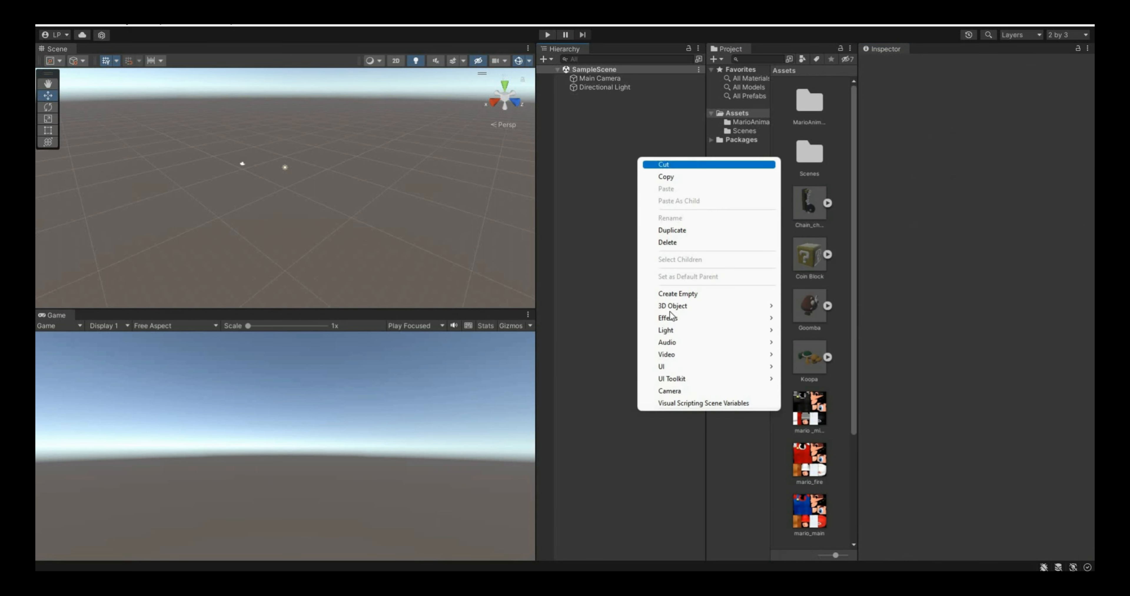
{"action": "mouse_move", "coordinate": [673, 307]}
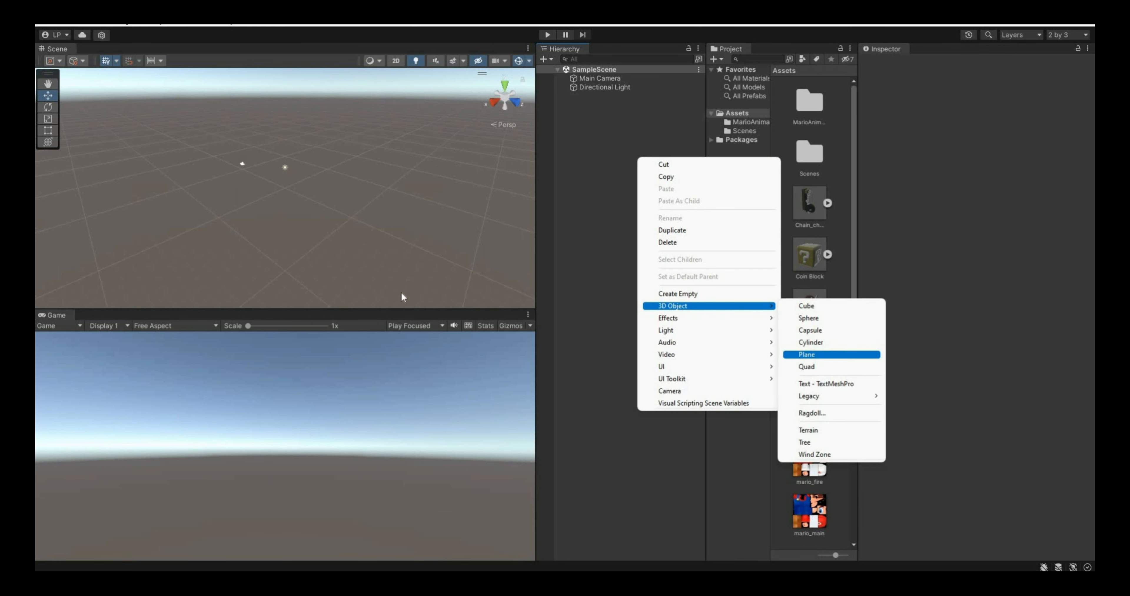
{"action": "key", "text": "Return"}
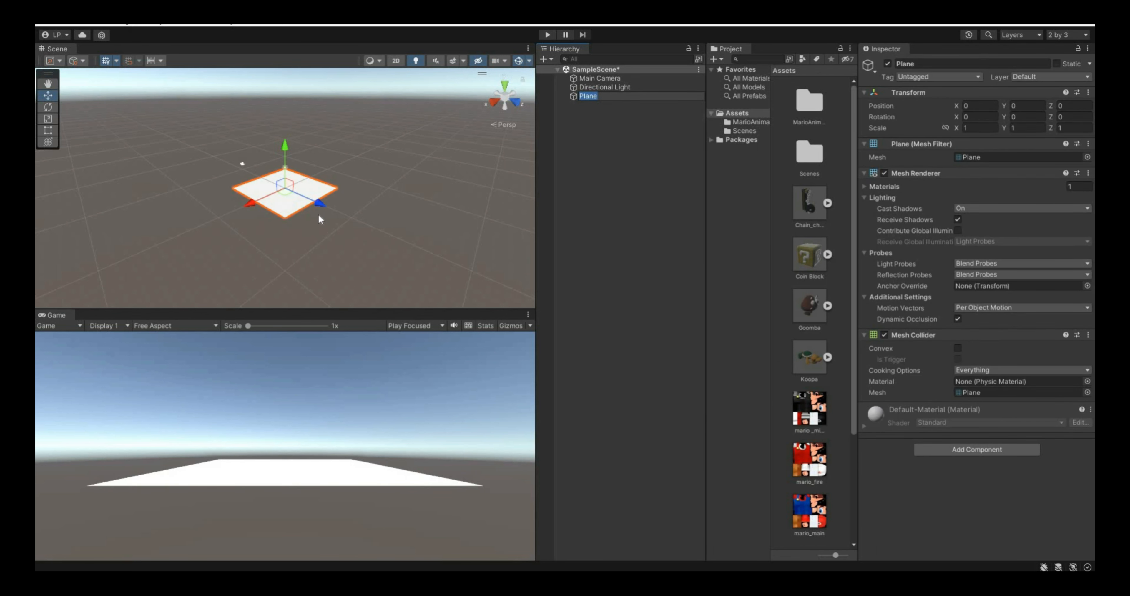
Step: Scale the plane up horizontally in both directions to make a larger ground surface
{"action": "left_click", "coordinate": [494, 107]}
{"action": "key", "text": "r"}
{"action": "left_click_drag", "start_coordinate": [324, 239], "coordinate": [358, 240]}
{"action": "left_click_drag", "start_coordinate": [278, 251], "coordinate": [290, 257]}
{"action": "left_click_drag", "start_coordinate": [325, 239], "coordinate": [375, 238]}
{"action": "left_click", "coordinate": [494, 97]}
{"action": "key", "text": "q"}
{"action": "left_click_drag", "start_coordinate": [380, 188], "coordinate": [352, 190]}
Step: Place the Mario Breathing Idle model from the Mario Animation folder on the plane and frame it in the scene
{"action": "double_click", "coordinate": [812, 106]}
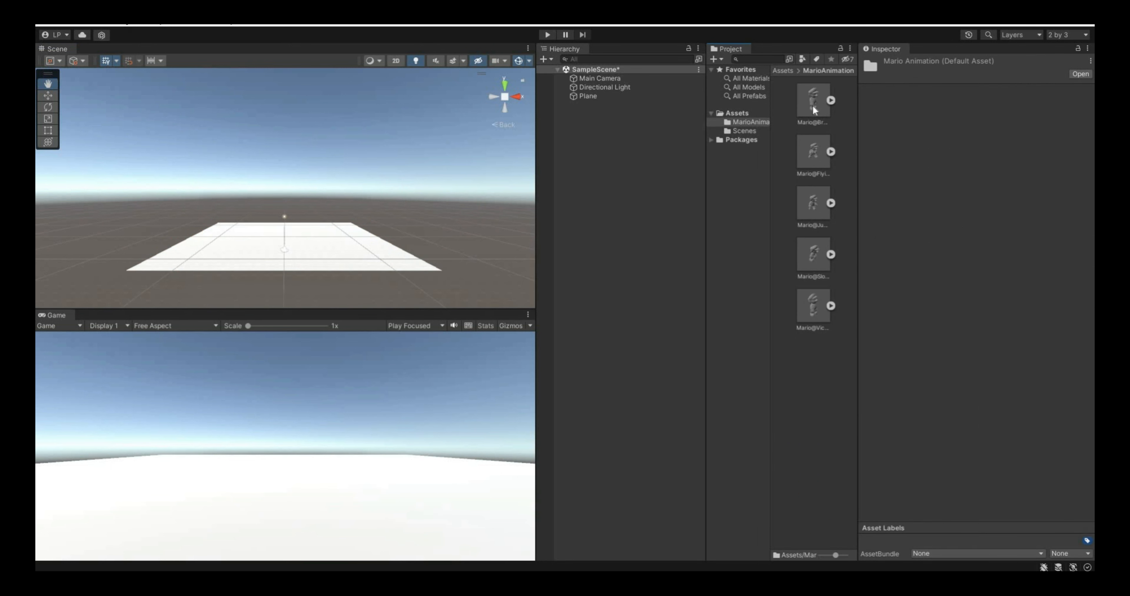
{"action": "left_click", "coordinate": [809, 112]}
{"action": "left_click_drag", "start_coordinate": [291, 239], "coordinate": [246, 245]}
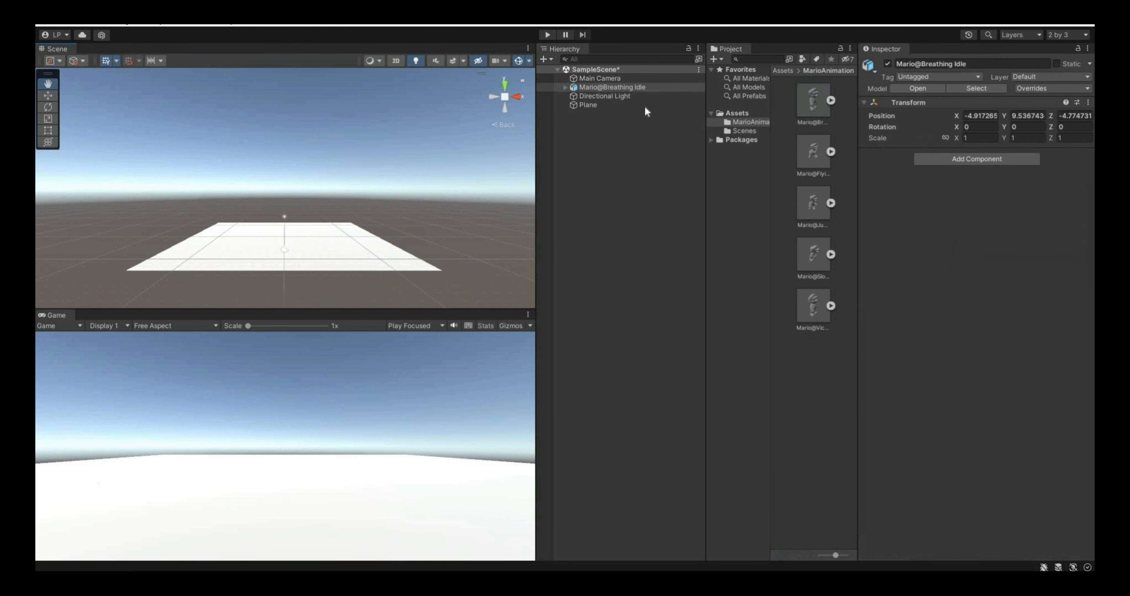
{"action": "double_click", "coordinate": [650, 86]}
{"action": "scroll", "coordinate": [352, 219], "scroll_direction": "down", "scroll_amount": 4}
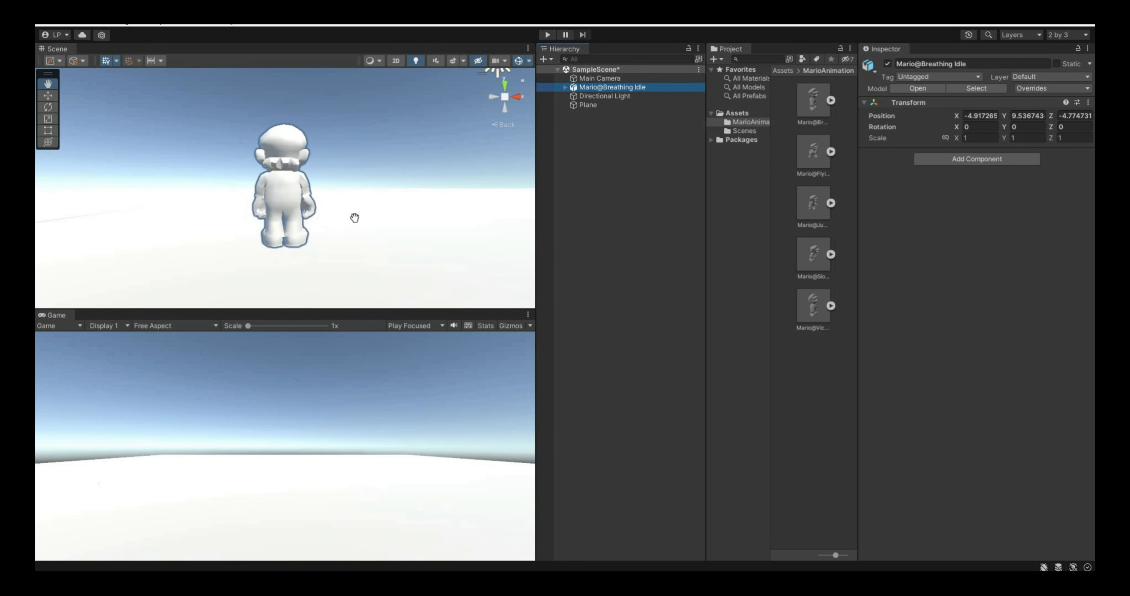
{"action": "left_click_drag", "start_coordinate": [325, 236], "coordinate": [381, 233]}
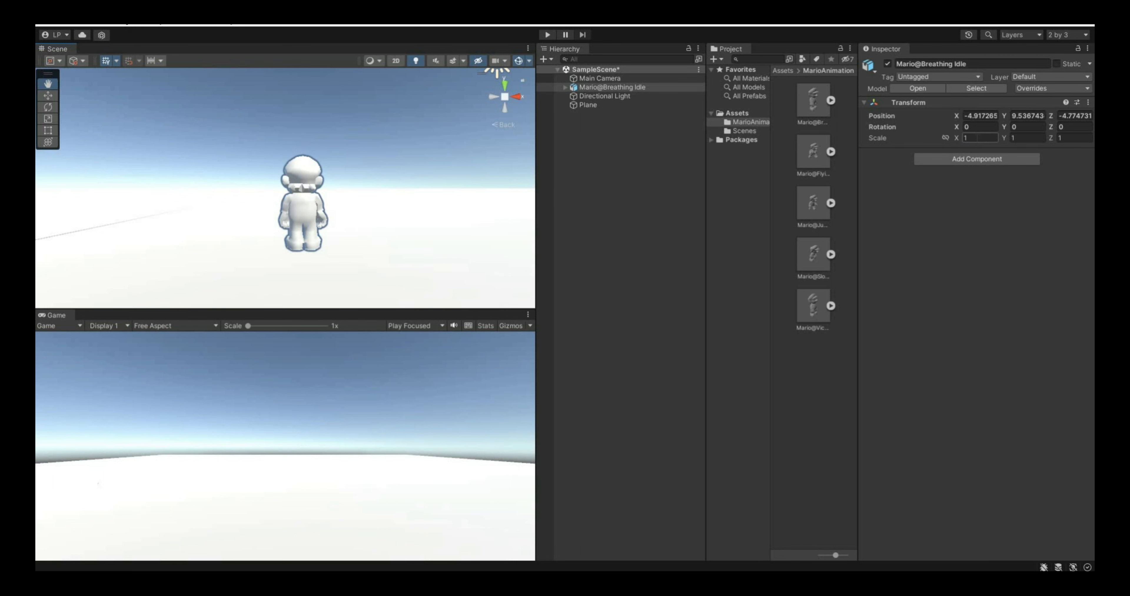
Step: Set the Mario model's scale to 30 and its Y rotation to 90 degrees
{"action": "type", "text": "100"}
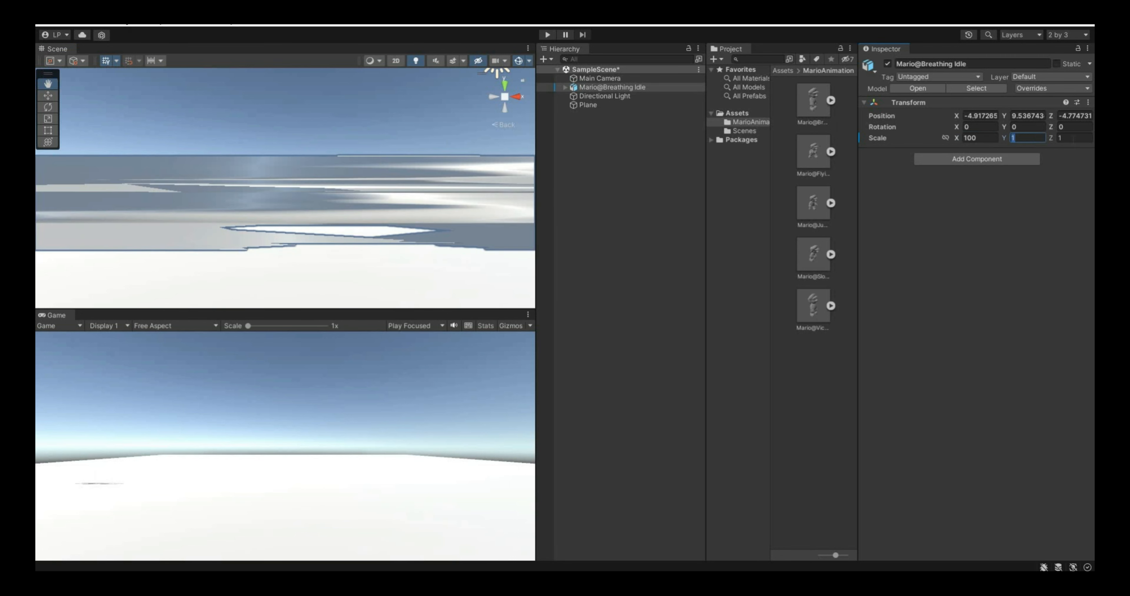
{"action": "type", "text": "30"}
{"action": "key", "text": "Return"}
{"action": "key", "text": "e"}
{"action": "left_click_drag", "start_coordinate": [323, 269], "coordinate": [512, 282]}
{"action": "left_click", "coordinate": [1027, 127]}
{"action": "type", "text": "90"}
{"action": "scroll", "coordinate": [307, 263], "scroll_direction": "down", "scroll_amount": 4}
Step: Move the Main Camera to about Y 2.56 and Z -11.38 and tilt it about 9.6 degrees around X
{"action": "left_click", "coordinate": [602, 79]}
{"action": "scroll", "coordinate": [402, 186], "scroll_direction": "down", "scroll_amount": 2}
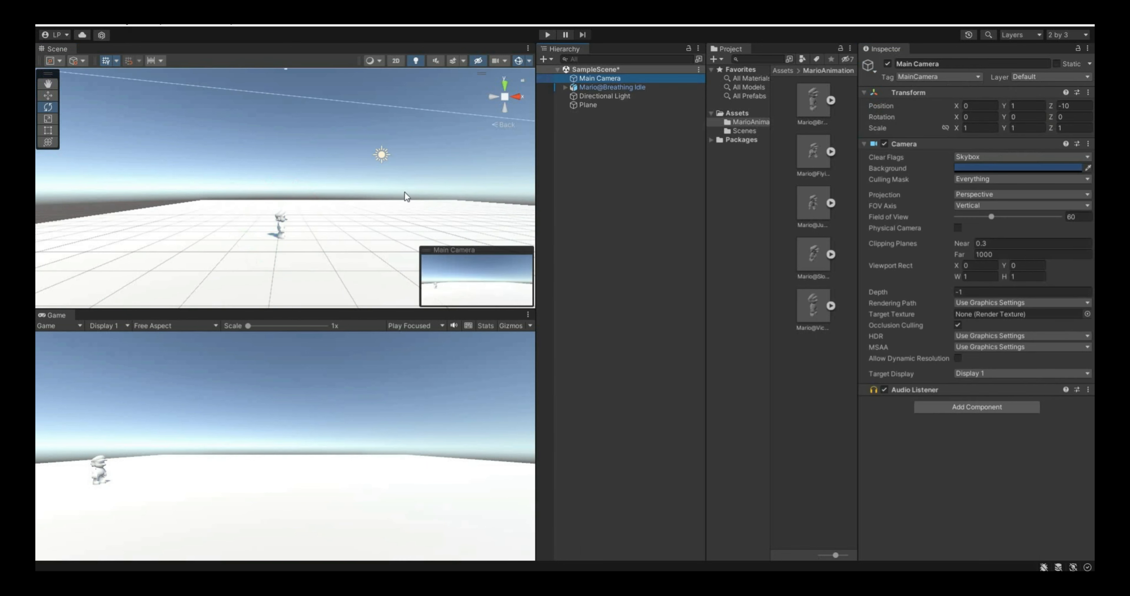
{"action": "left_click", "coordinate": [494, 97]}
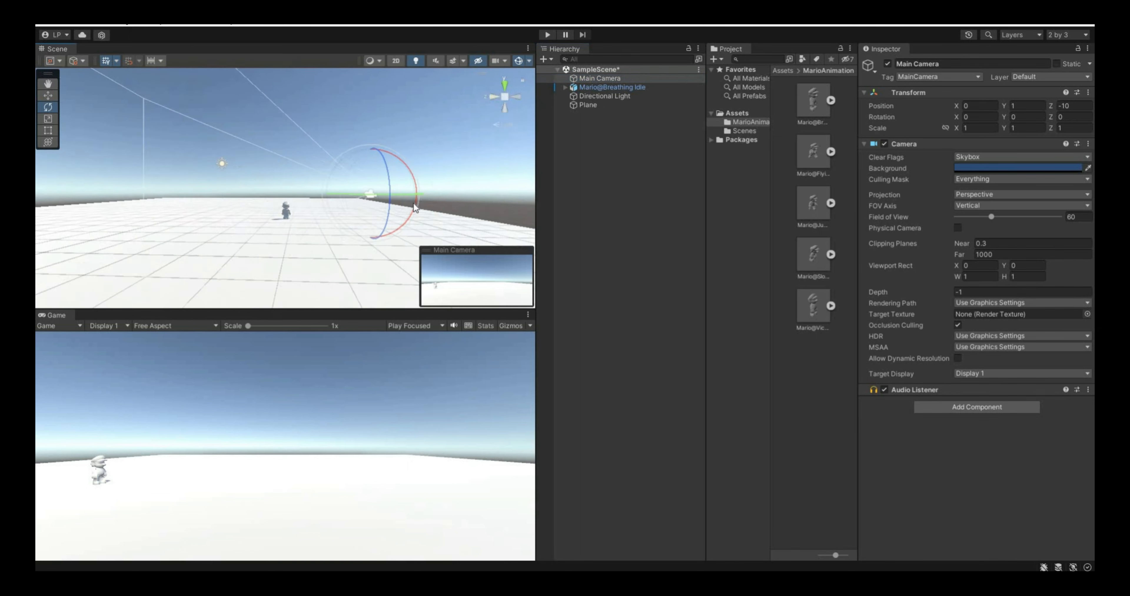
{"action": "key", "text": "w"}
{"action": "left_click_drag", "start_coordinate": [308, 194], "coordinate": [327, 193]}
{"action": "mouse_move", "coordinate": [378, 145]}
{"action": "left_mouse_down"}
{"action": "mouse_move", "coordinate": [379, 134]}
{"action": "mouse_move", "coordinate": [402, 140]}
{"action": "mouse_move", "coordinate": [369, 129]}
{"action": "left_mouse_up"}
{"action": "key", "text": "e"}
{"action": "key", "text": "w"}
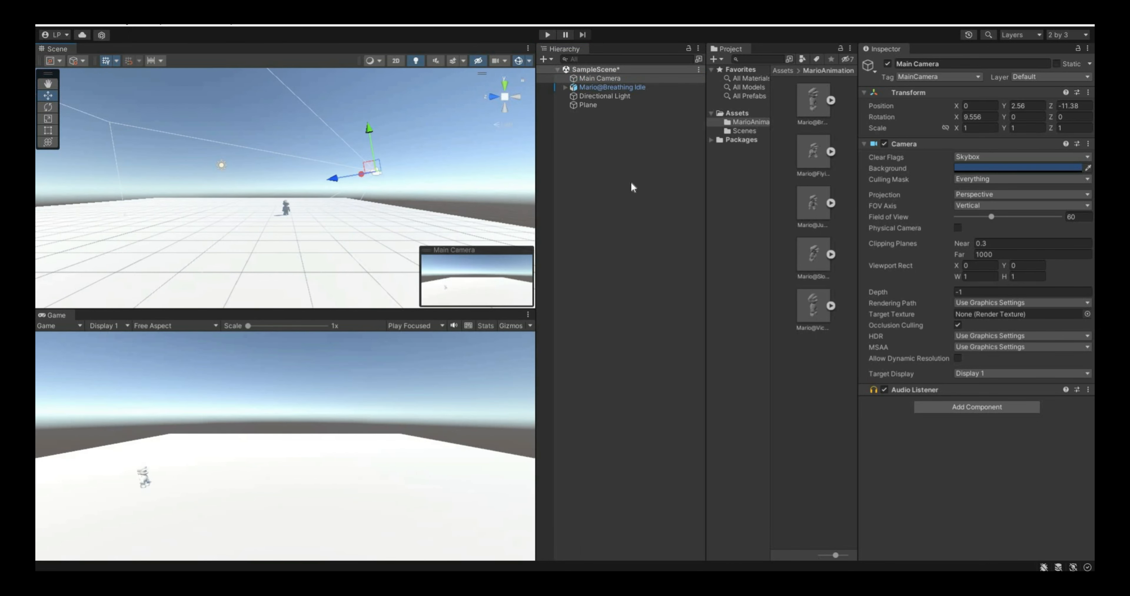
Step: Expand the special model in Assets and examine the previews of the whole model and its Box001 part
{"action": "left_click", "coordinate": [737, 112]}
{"action": "scroll", "coordinate": [821, 344], "scroll_direction": "down", "scroll_amount": 6}
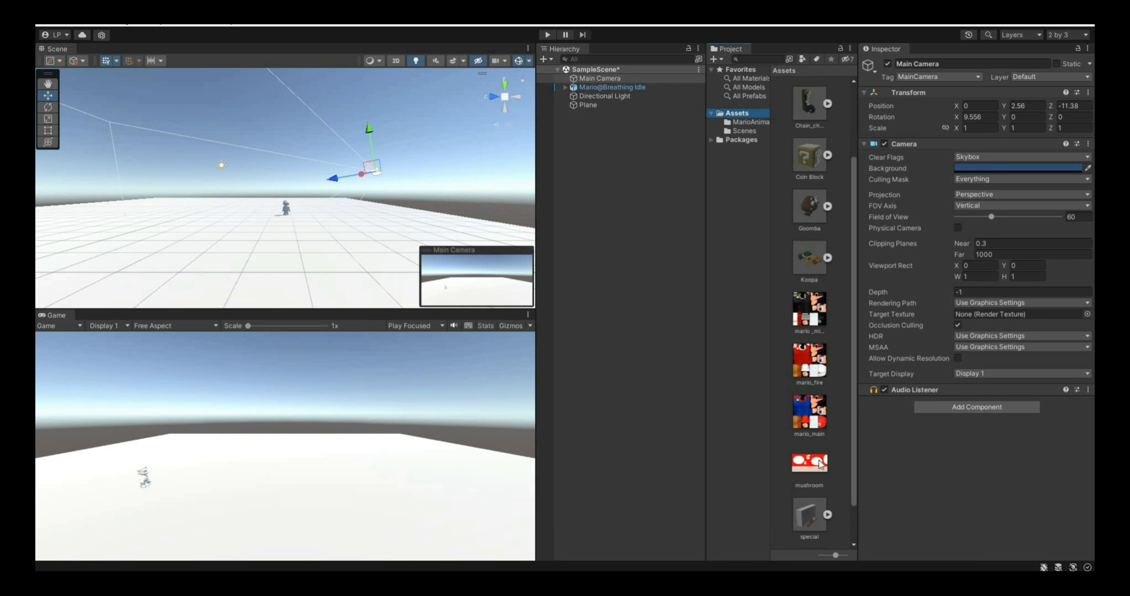
{"action": "left_click", "coordinate": [819, 470]}
{"action": "left_click", "coordinate": [825, 468]}
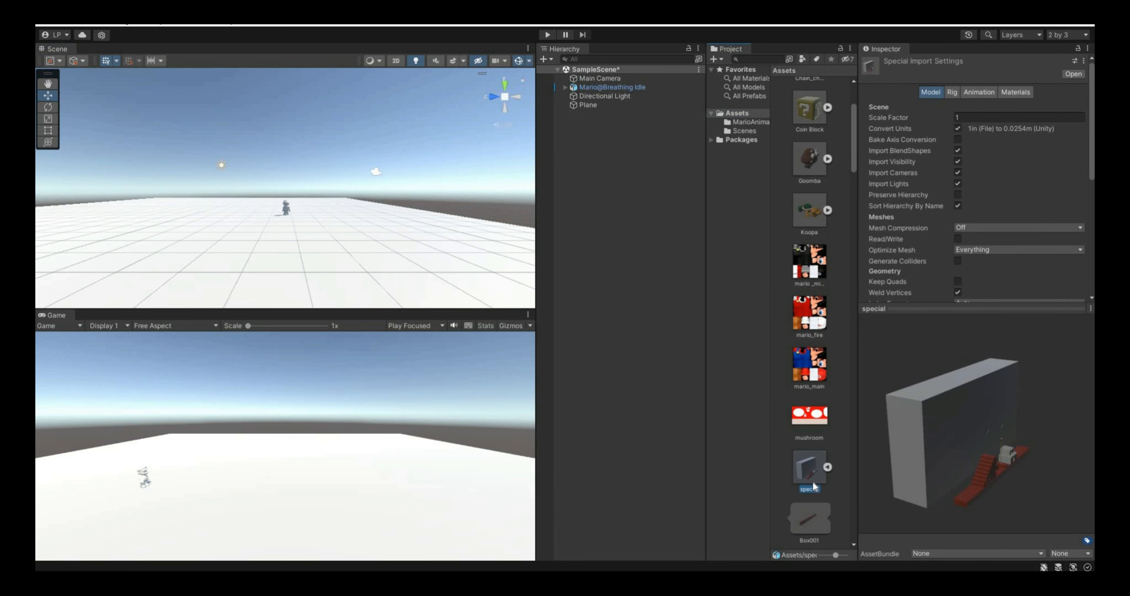
{"action": "scroll", "coordinate": [813, 470], "scroll_direction": "down", "scroll_amount": 2}
{"action": "left_click", "coordinate": [810, 453]}
{"action": "left_click_drag", "start_coordinate": [881, 402], "coordinate": [827, 281]}
{"action": "scroll", "coordinate": [824, 445], "scroll_direction": "down", "scroll_amount": 3}
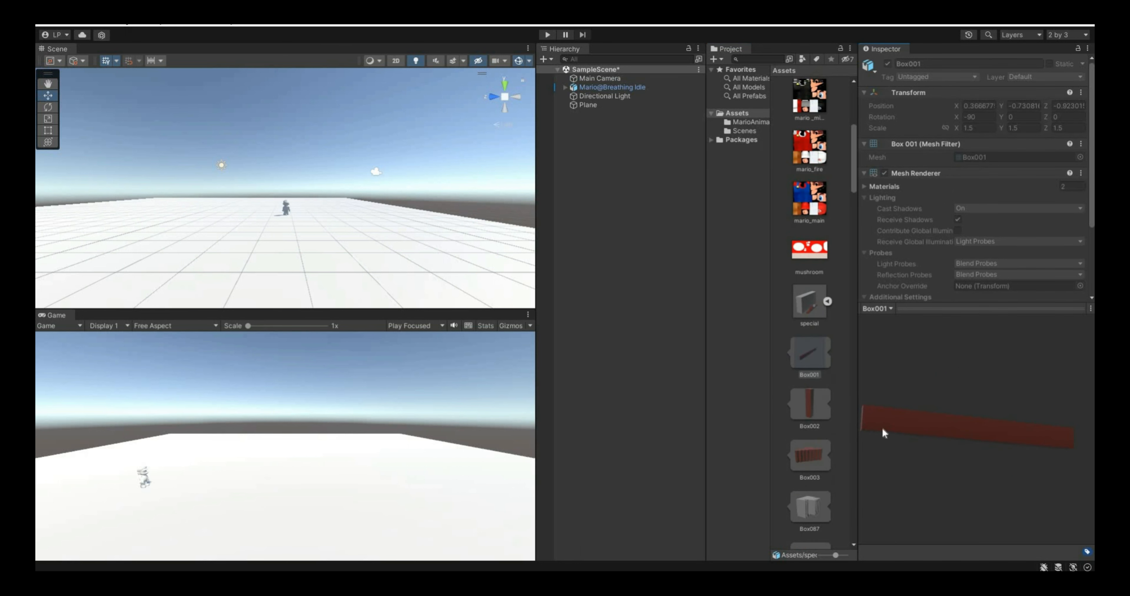
Step: Place the special model's Box001 level environment in the scene at about X 0.47, Y 0.96, Z -7.82
{"action": "left_click_drag", "start_coordinate": [818, 362], "coordinate": [257, 137]}
{"action": "scroll", "coordinate": [415, 263], "scroll_direction": "down", "scroll_amount": 15}
{"action": "scroll", "coordinate": [241, 140], "scroll_direction": "down", "scroll_amount": 3}
{"action": "left_click", "coordinate": [515, 97]}
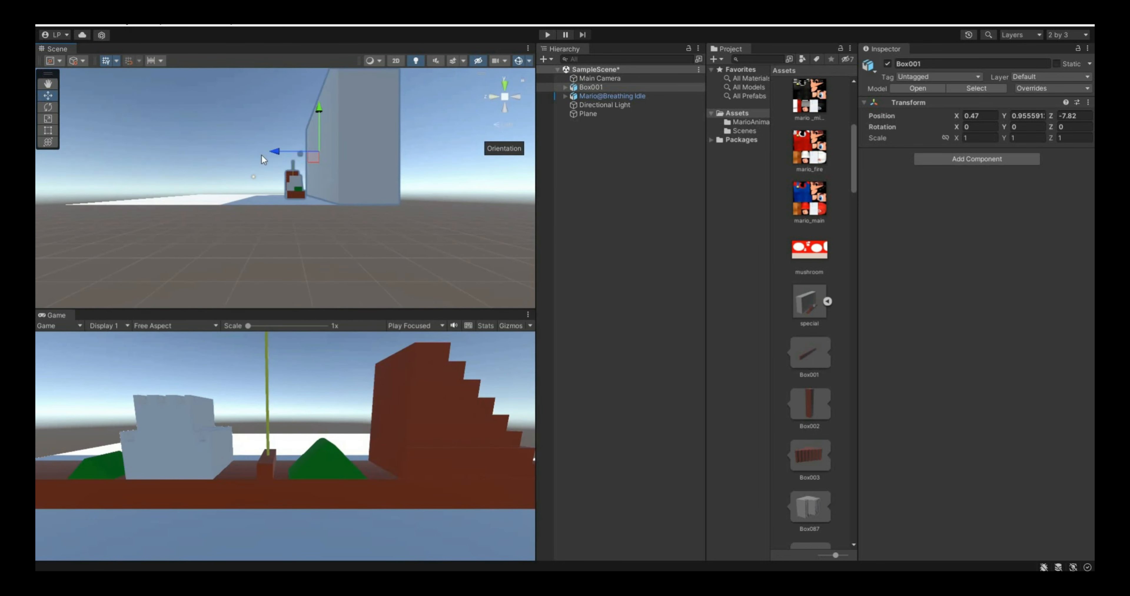
Step: Set the Box001 level environment's Y rotation to 180 degrees and move it to about X 4.07, Y 0.4, Z 0.13
{"action": "left_click", "coordinate": [600, 79]}
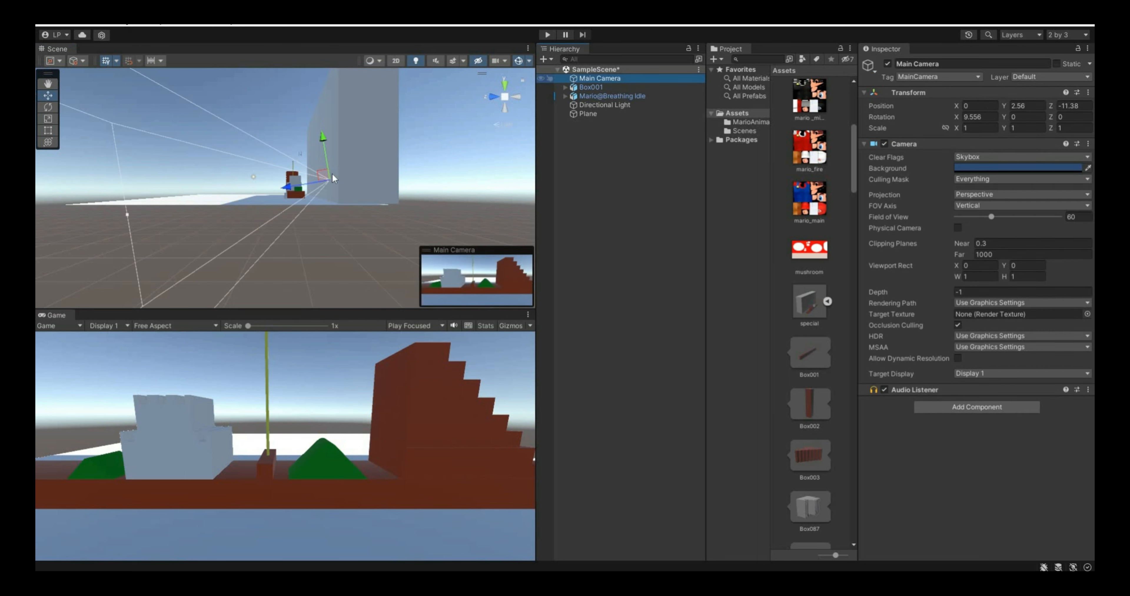
{"action": "left_click", "coordinate": [592, 87]}
{"action": "left_click", "coordinate": [1027, 127]}
{"action": "type", "text": "180"}
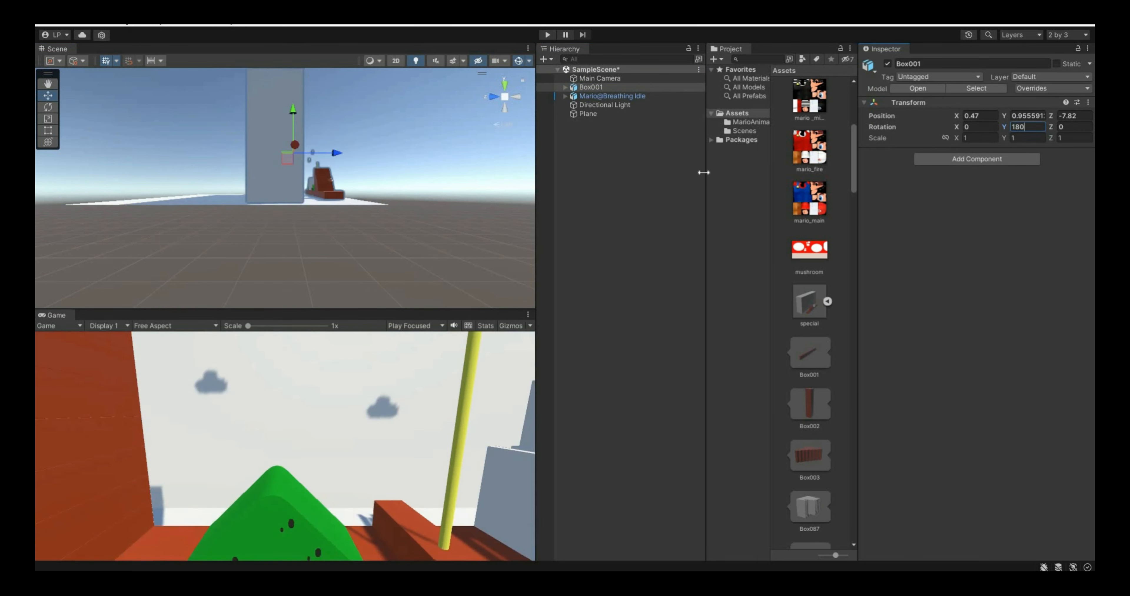
{"action": "left_click_drag", "start_coordinate": [306, 159], "coordinate": [246, 116]}
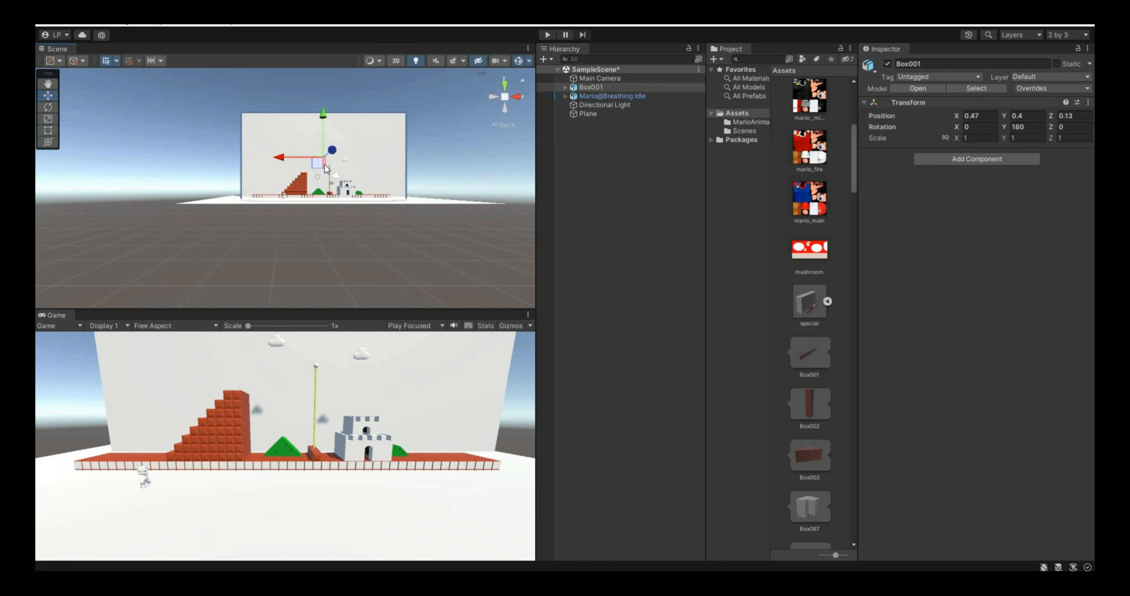
{"action": "left_click_drag", "start_coordinate": [324, 164], "coordinate": [337, 207]}
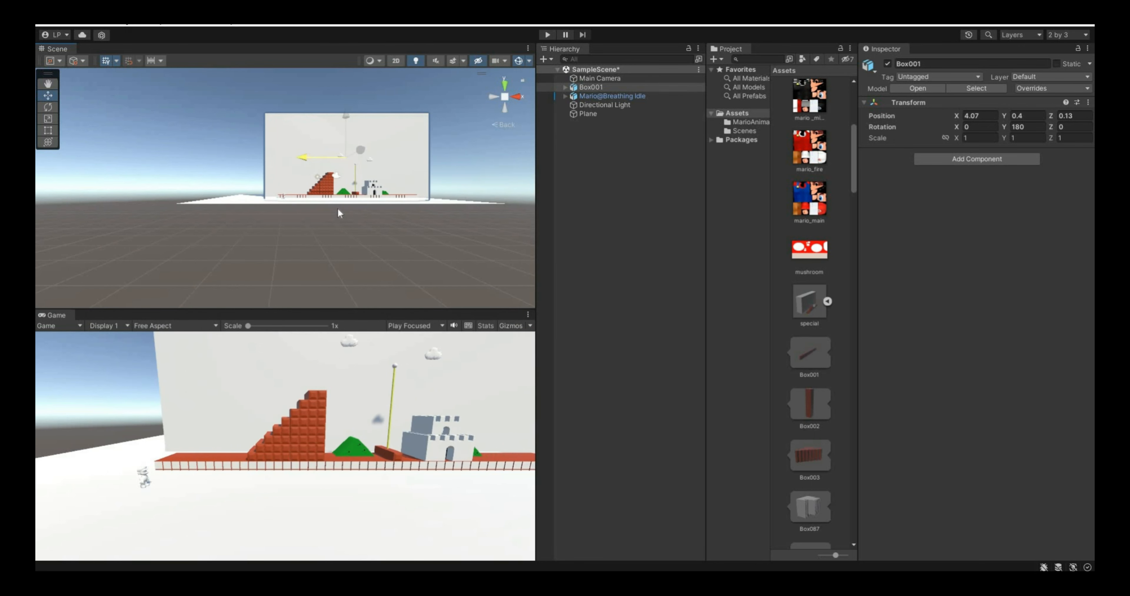
Step: Stretch the Box090 background wall sideways in both directions to an X scale of about 2.73
{"action": "scroll", "coordinate": [403, 165], "scroll_direction": "down", "scroll_amount": 2}
{"action": "left_click", "coordinate": [395, 168]}
{"action": "key", "text": "t"}
{"action": "left_click_drag", "start_coordinate": [226, 167], "coordinate": [199, 167]}
{"action": "left_click_drag", "start_coordinate": [403, 167], "coordinate": [530, 172]}
{"action": "scroll", "coordinate": [351, 172], "scroll_direction": "up", "scroll_amount": 5}
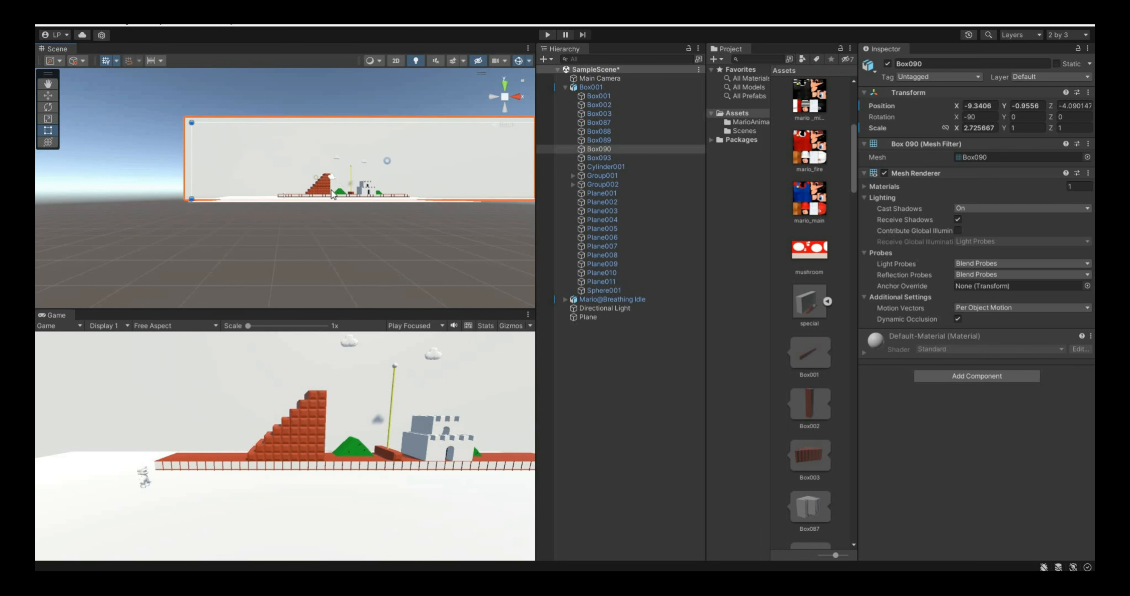
Step: Expand the Mario@Breathing Idle model in the hierarchy and select its unamed mesh
{"action": "left_click", "coordinate": [343, 203]}
{"action": "scroll", "coordinate": [303, 202], "scroll_direction": "up", "scroll_amount": 2}
{"action": "scroll", "coordinate": [294, 220], "scroll_direction": "up", "scroll_amount": 6}
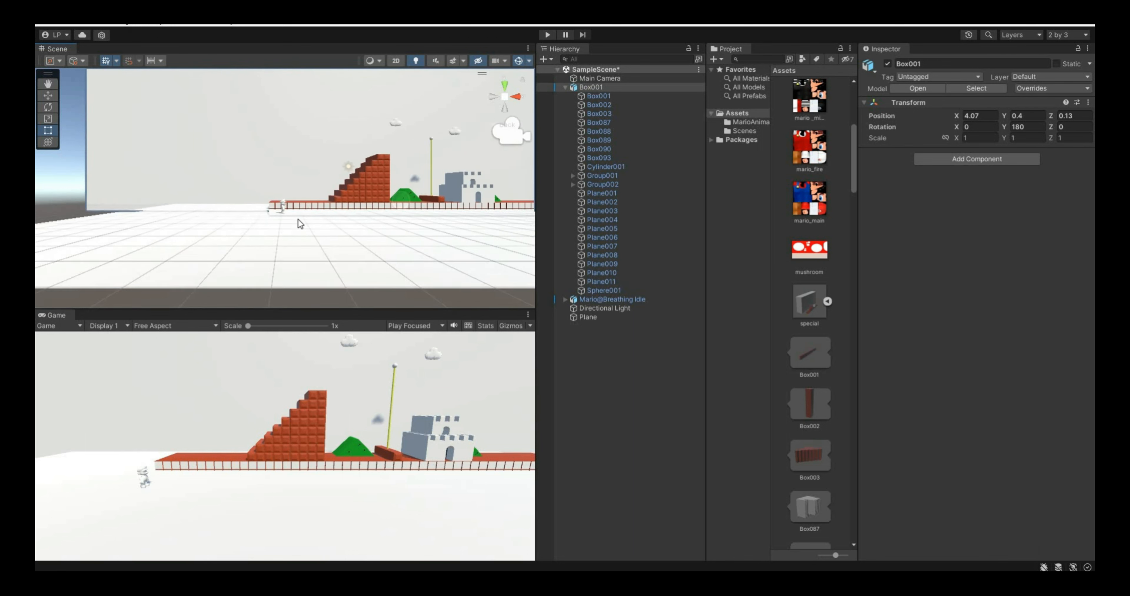
{"action": "scroll", "coordinate": [284, 239], "scroll_direction": "up", "scroll_amount": 2}
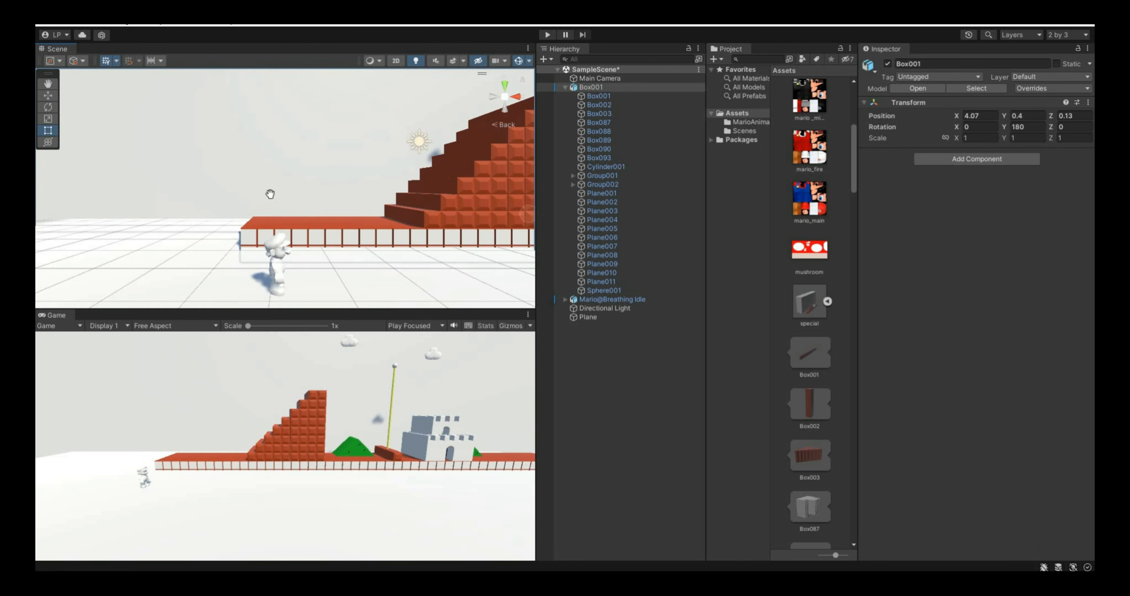
{"action": "scroll", "coordinate": [811, 210], "scroll_direction": "up", "scroll_amount": 2}
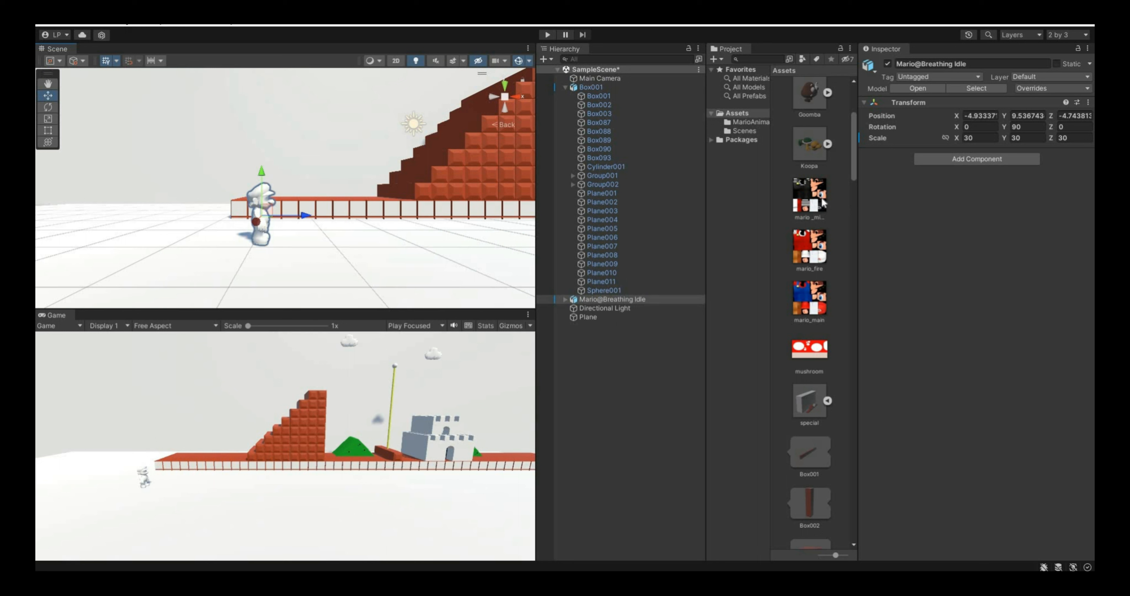
{"action": "left_click", "coordinate": [614, 300]}
{"action": "left_click", "coordinate": [563, 300]}
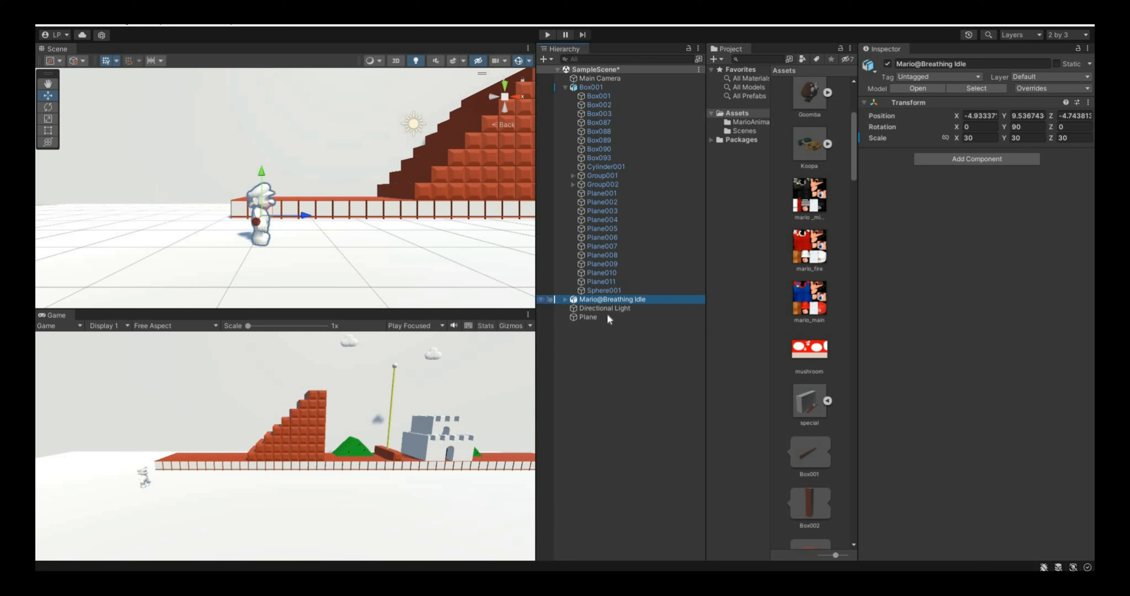
{"action": "left_click", "coordinate": [573, 308]}
{"action": "left_click", "coordinate": [606, 344]}
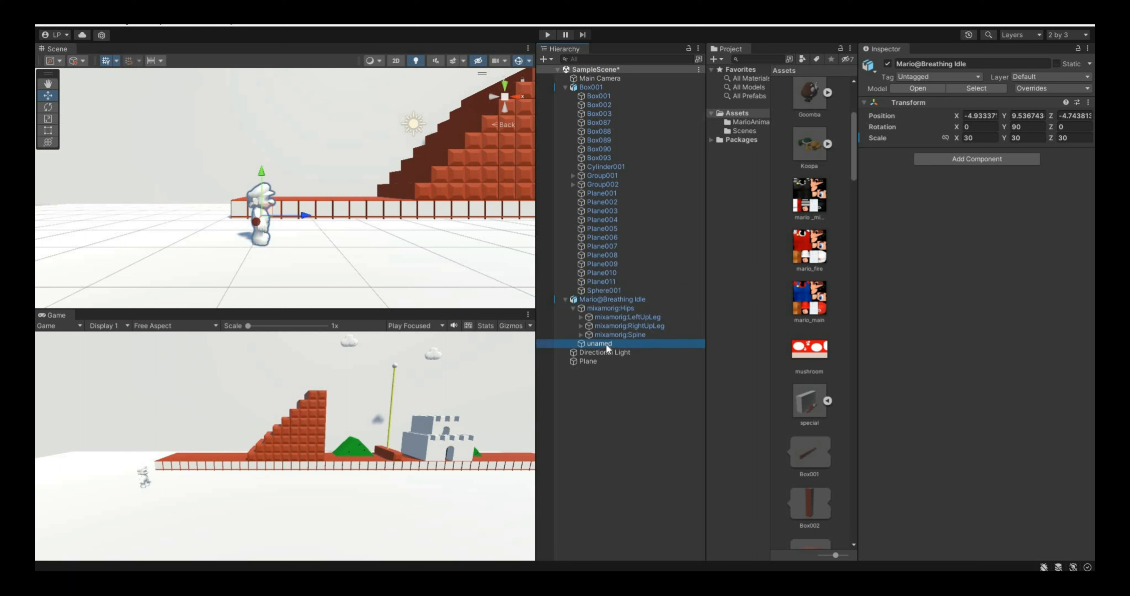
Step: Apply the mario_mime texture to Mario's unamed mesh and inspect the character up close
{"action": "left_click_drag", "start_coordinate": [626, 346], "coordinate": [623, 342]}
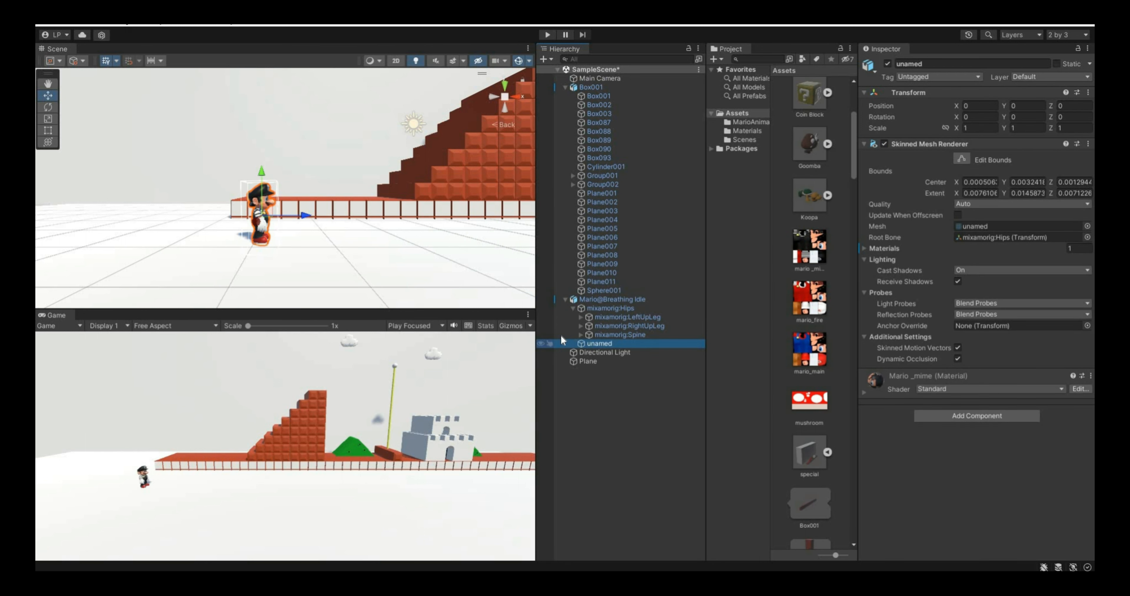
{"action": "scroll", "coordinate": [264, 243], "scroll_direction": "up", "scroll_amount": 1}
{"action": "scroll", "coordinate": [269, 195], "scroll_direction": "up", "scroll_amount": 2}
{"action": "mouse_move", "coordinate": [180, 192]}
{"action": "middle_mouse_down"}
{"action": "mouse_move", "coordinate": [169, 187]}
{"action": "mouse_move", "coordinate": [184, 196]}
{"action": "middle_mouse_up"}
{"action": "scroll", "coordinate": [269, 208], "scroll_direction": "up", "scroll_amount": 2}
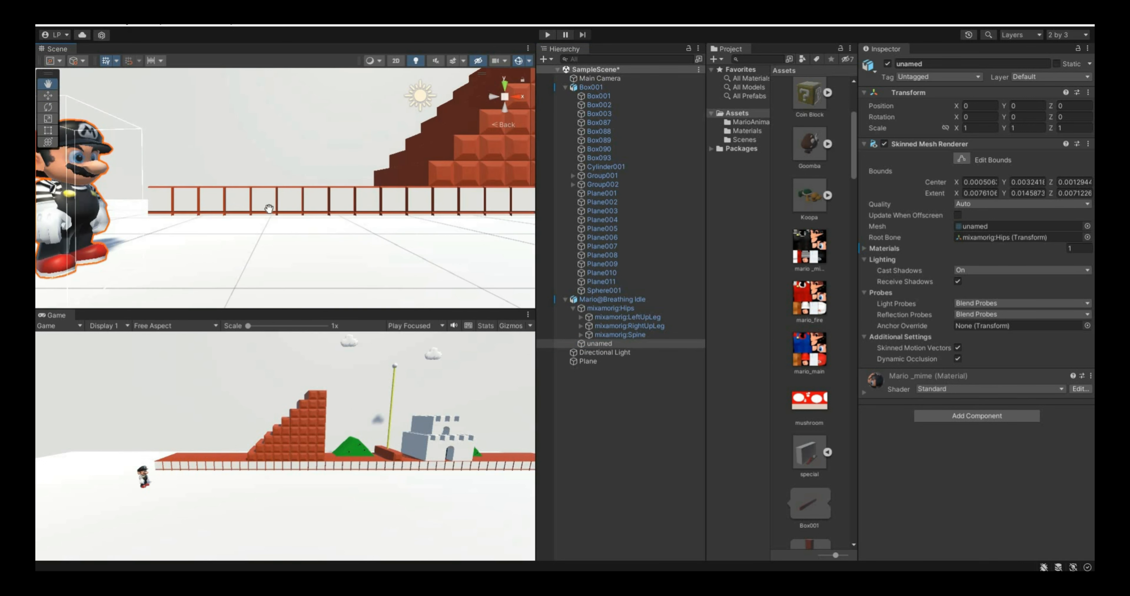
{"action": "middle_click_drag", "start_coordinate": [268, 209], "coordinate": [327, 238]}
Step: Replace the texture on Mario's unamed mesh with mario_main
{"action": "left_click_drag", "start_coordinate": [811, 300], "coordinate": [652, 348]}
{"action": "key", "text": "ctrl+z"}
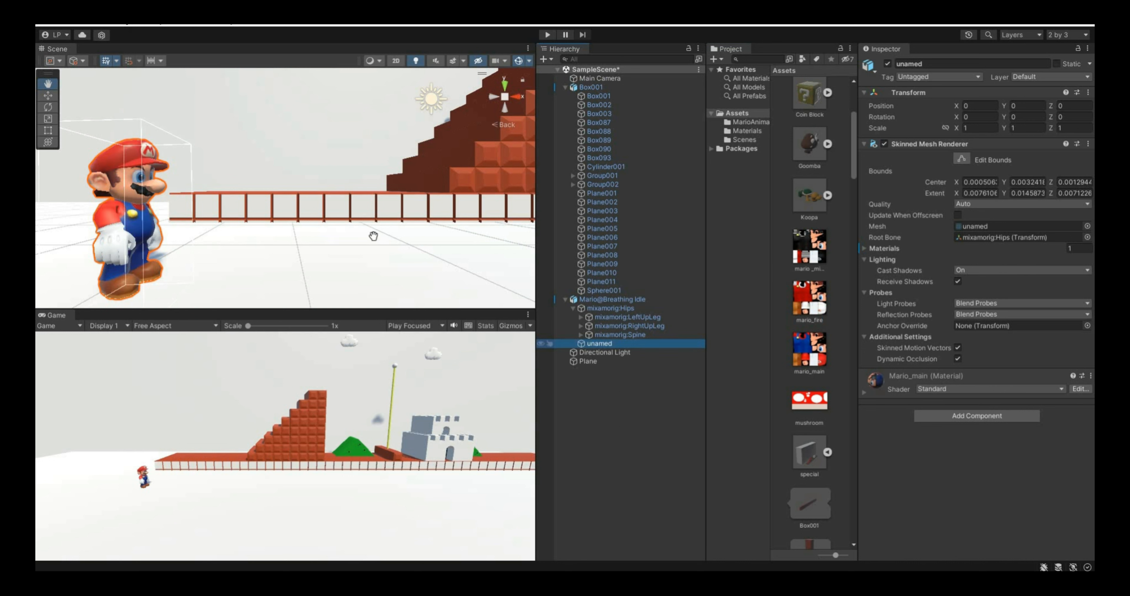
{"action": "scroll", "coordinate": [396, 251], "scroll_direction": "down", "scroll_amount": 5}
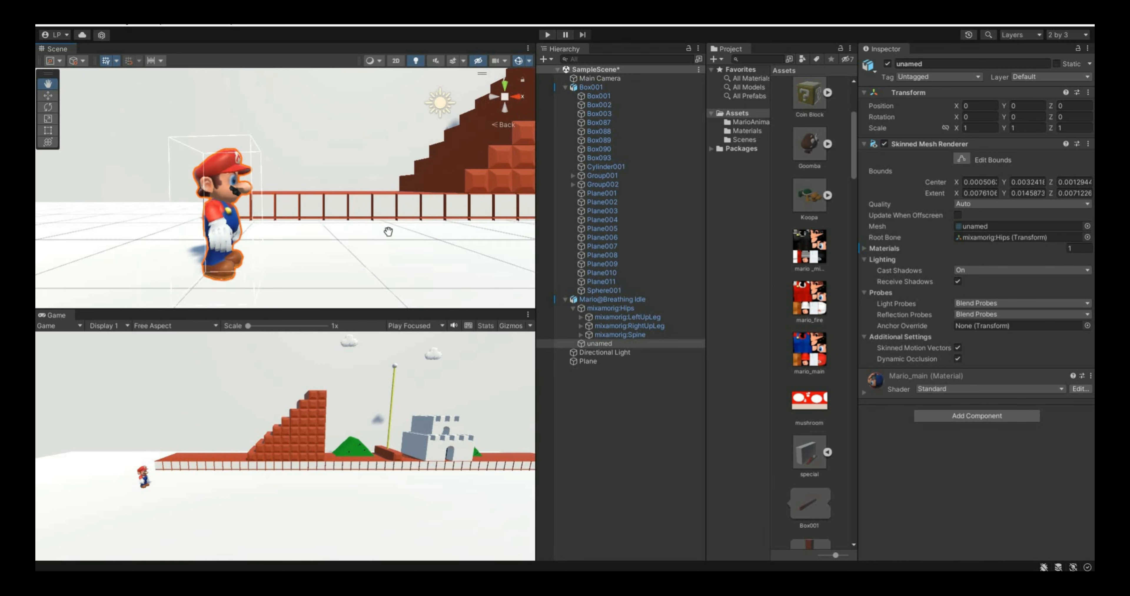
{"action": "left_click_drag", "start_coordinate": [339, 241], "coordinate": [301, 239]}
{"action": "scroll", "coordinate": [381, 235], "scroll_direction": "down", "scroll_amount": 4}
{"action": "left_click_drag", "start_coordinate": [381, 235], "coordinate": [356, 248]}
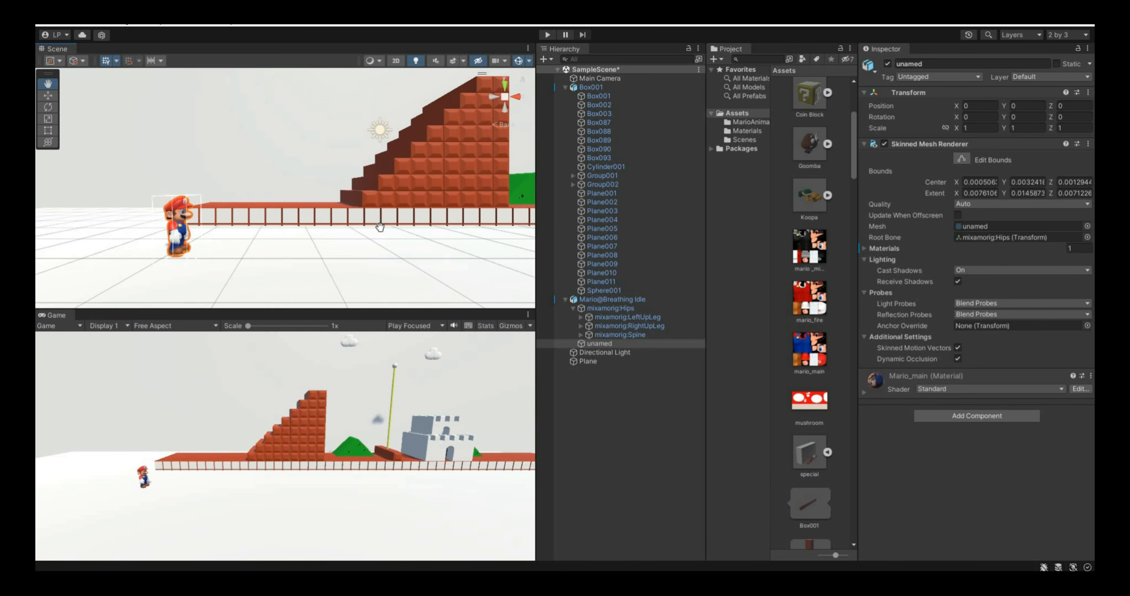
{"action": "scroll", "coordinate": [358, 245], "scroll_direction": "down", "scroll_amount": 3}
{"action": "scroll", "coordinate": [358, 246], "scroll_direction": "up", "scroll_amount": 2}
Step: Examine the material settings of the Box003 brick staircase and view the contents of the MarioAnimation asset folder
{"action": "left_click", "coordinate": [600, 114]}
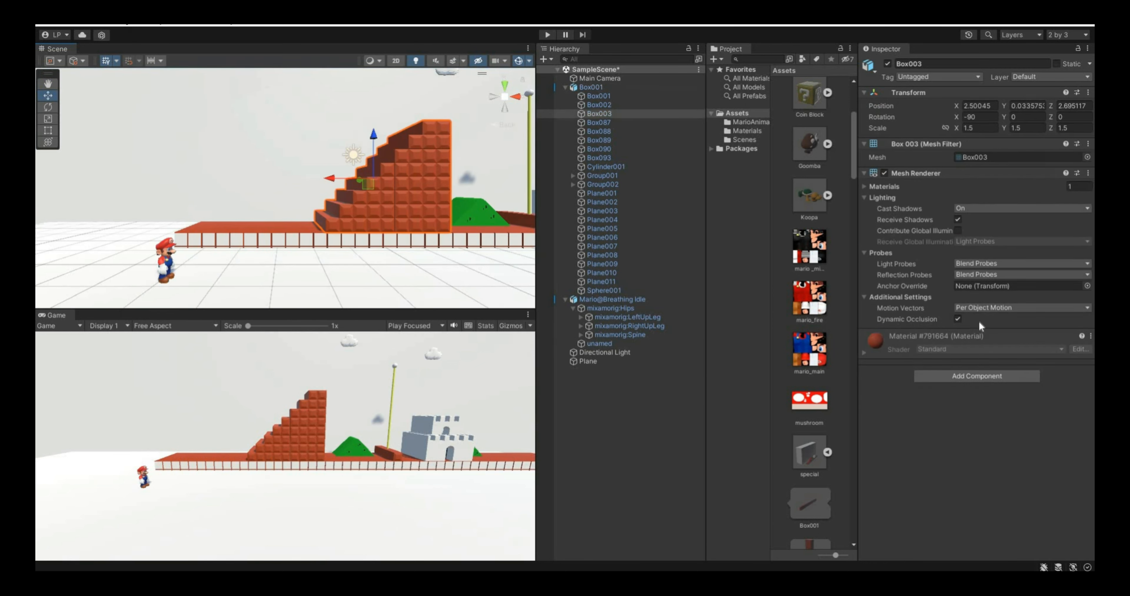
{"action": "left_click", "coordinate": [866, 351]}
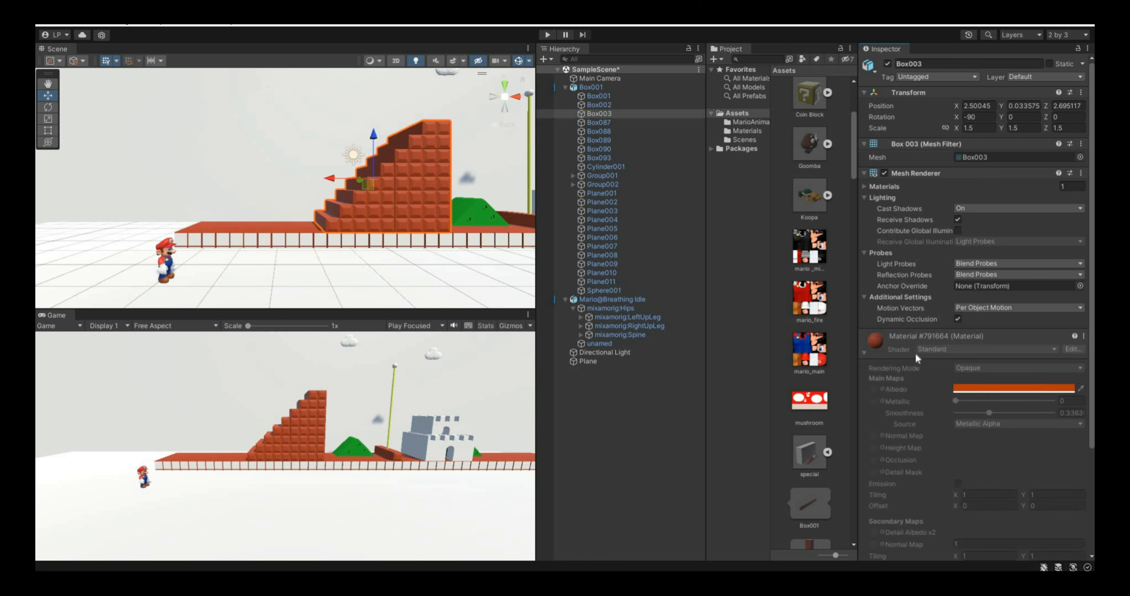
{"action": "left_click", "coordinate": [754, 130]}
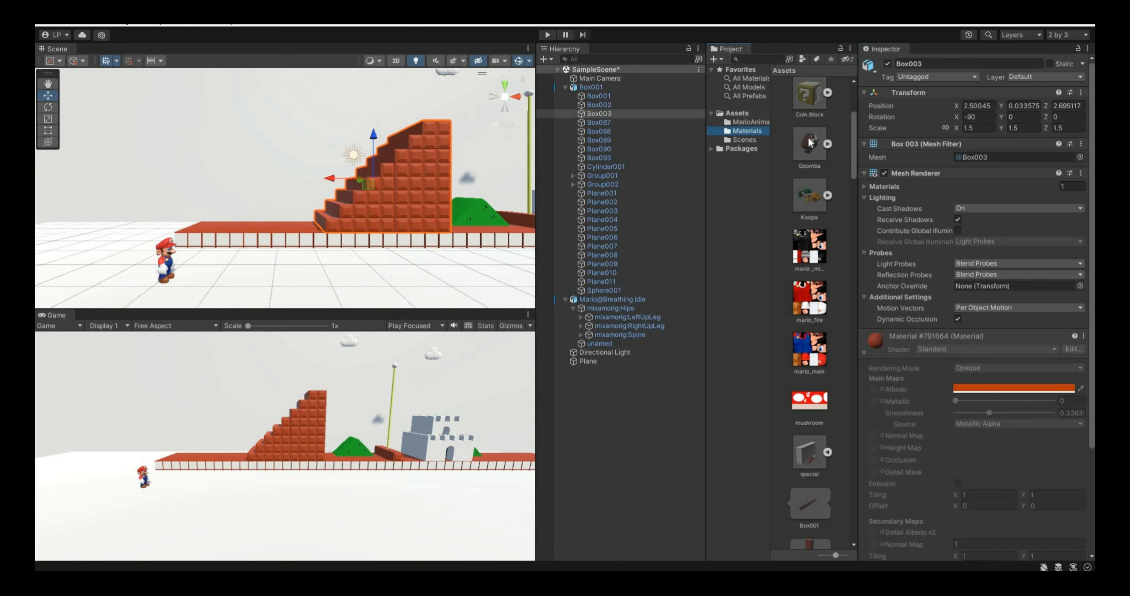
{"action": "left_click", "coordinate": [750, 121]}
Step: Duplicate the level's Box001 brick floor strip and move the copy behind Mario to about X 18.52
{"action": "left_click", "coordinate": [293, 243]}
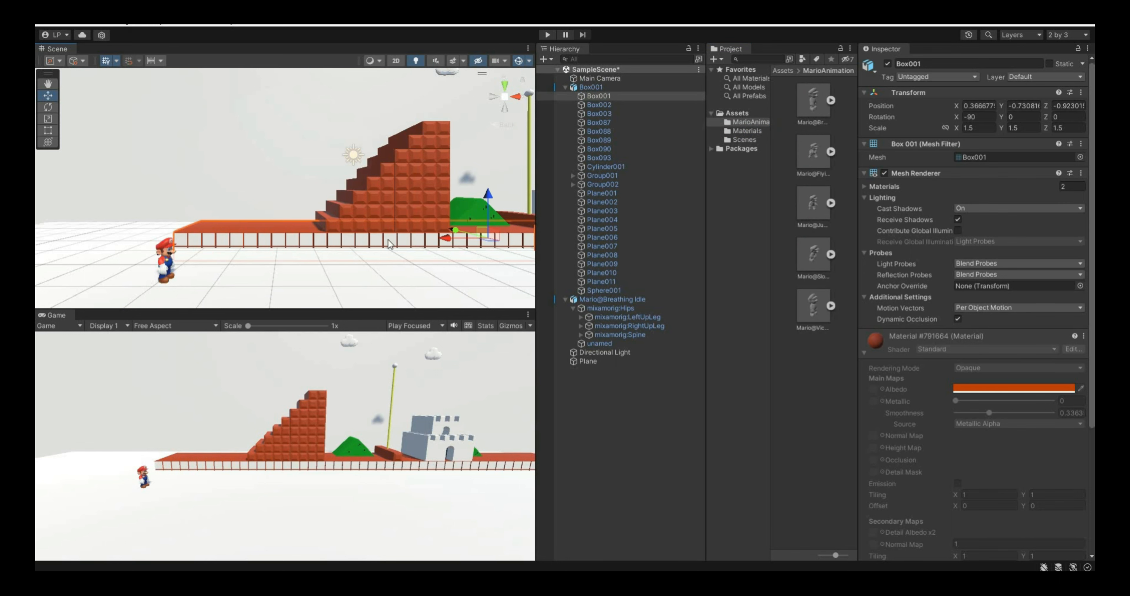
{"action": "scroll", "coordinate": [389, 240], "scroll_direction": "down", "scroll_amount": 2}
{"action": "key", "text": "ctrl+d"}
{"action": "left_click_drag", "start_coordinate": [401, 228], "coordinate": [39, 217]}
{"action": "scroll", "coordinate": [165, 221], "scroll_direction": "down", "scroll_amount": 3}
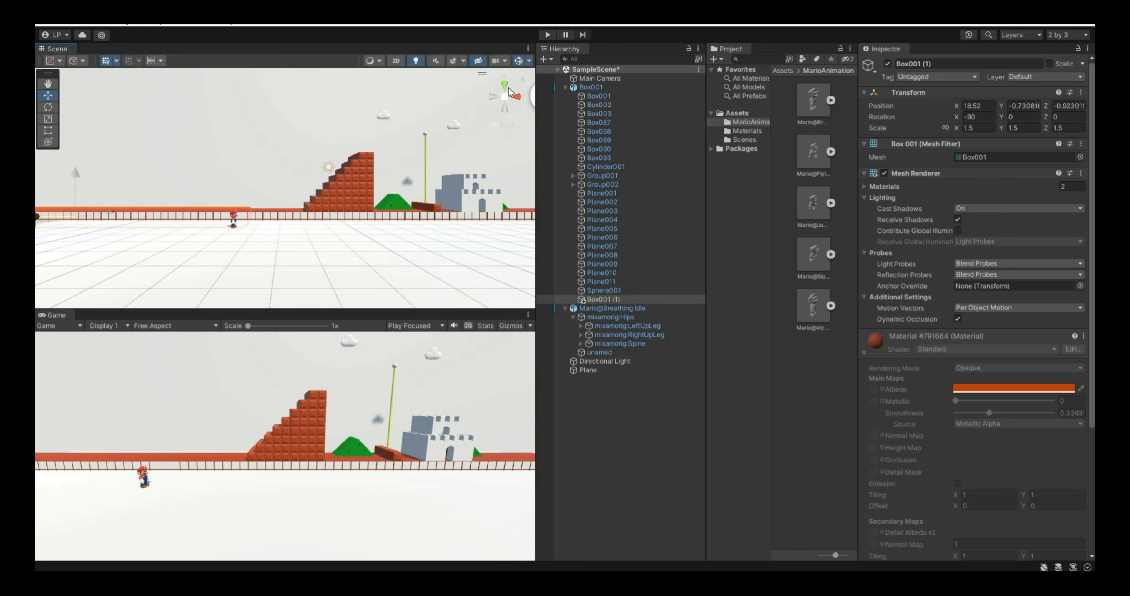
Step: Vertex-snap the copied floor strip to the end of the original from the top view, at about X 19.42
{"action": "left_click", "coordinate": [507, 86]}
{"action": "middle_click_drag", "start_coordinate": [302, 177], "coordinate": [324, 227]}
{"action": "key", "text": "v"}
{"action": "left_click_drag", "start_coordinate": [277, 233], "coordinate": [245, 215]}
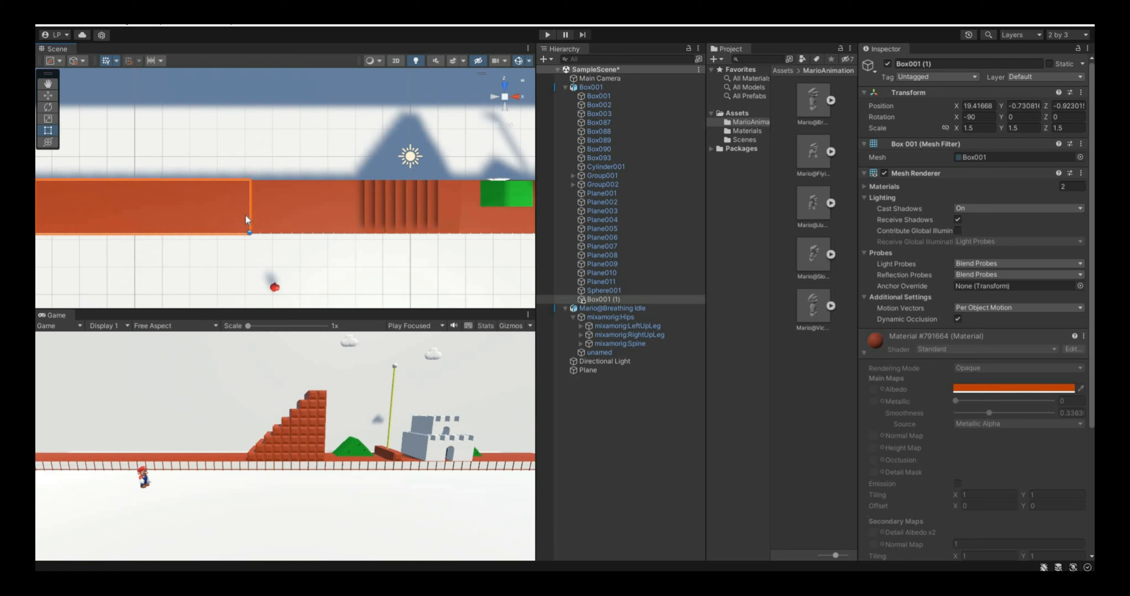
{"action": "left_click", "coordinate": [504, 108]}
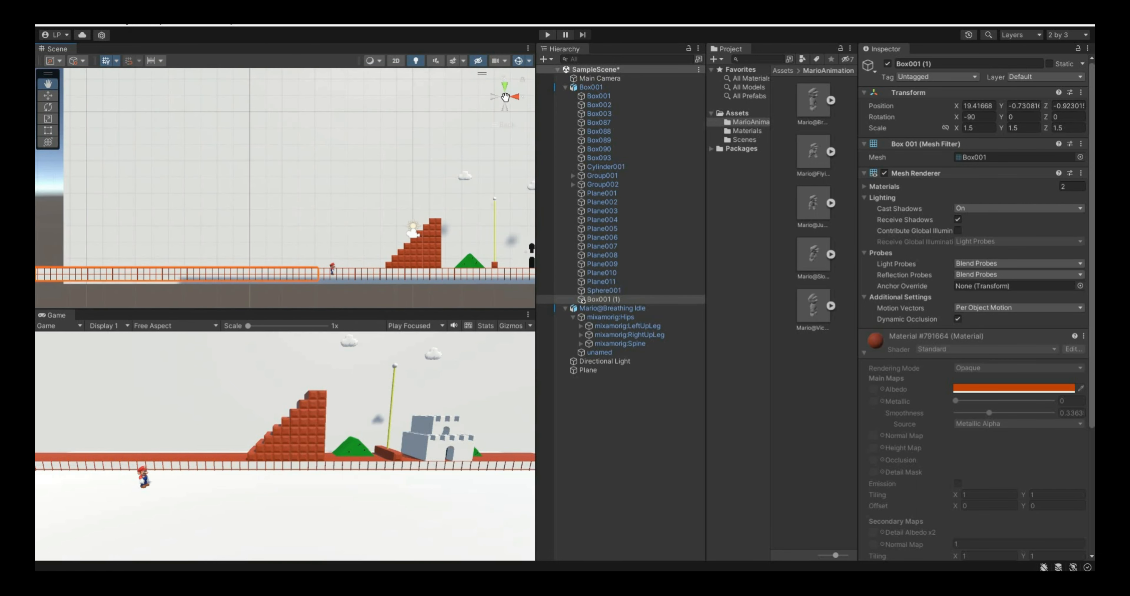
{"action": "left_click", "coordinate": [506, 97]}
{"action": "scroll", "coordinate": [330, 234], "scroll_direction": "down", "scroll_amount": 3}
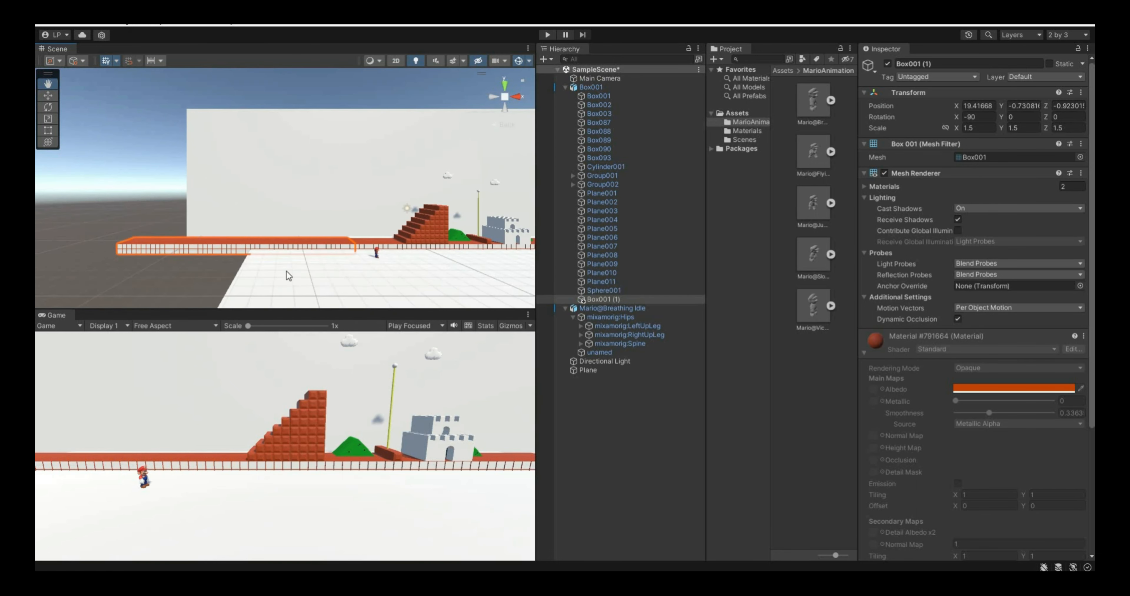
Step: Widen the ground Plane to an X scale of about 6.77 so it extends under the copied floor strip
{"action": "key", "text": "w"}
{"action": "left_click", "coordinate": [287, 271]}
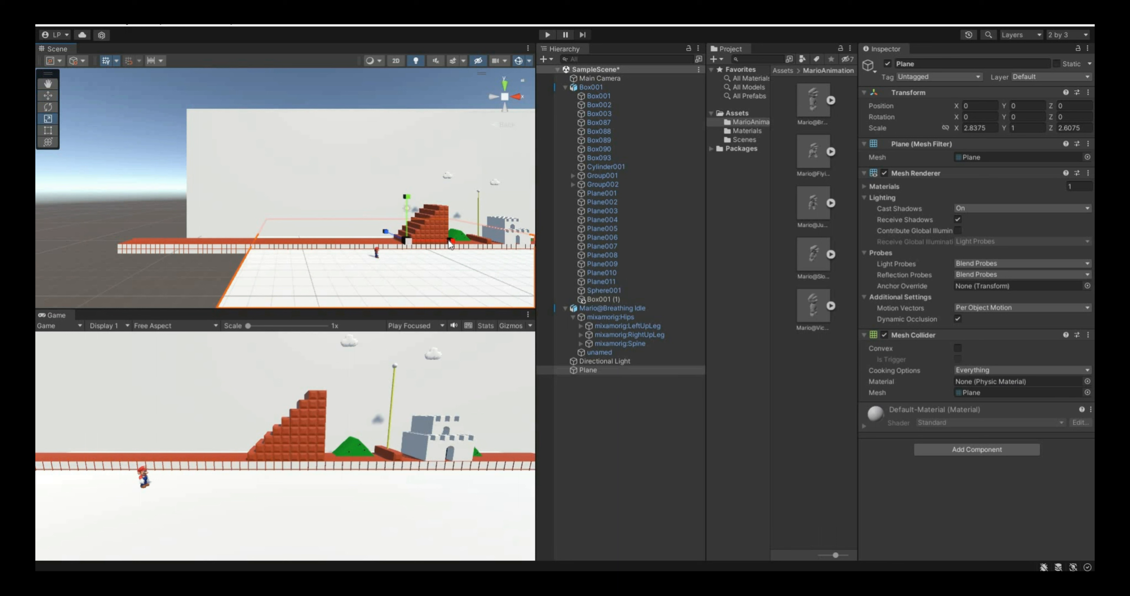
{"action": "key", "text": "t"}
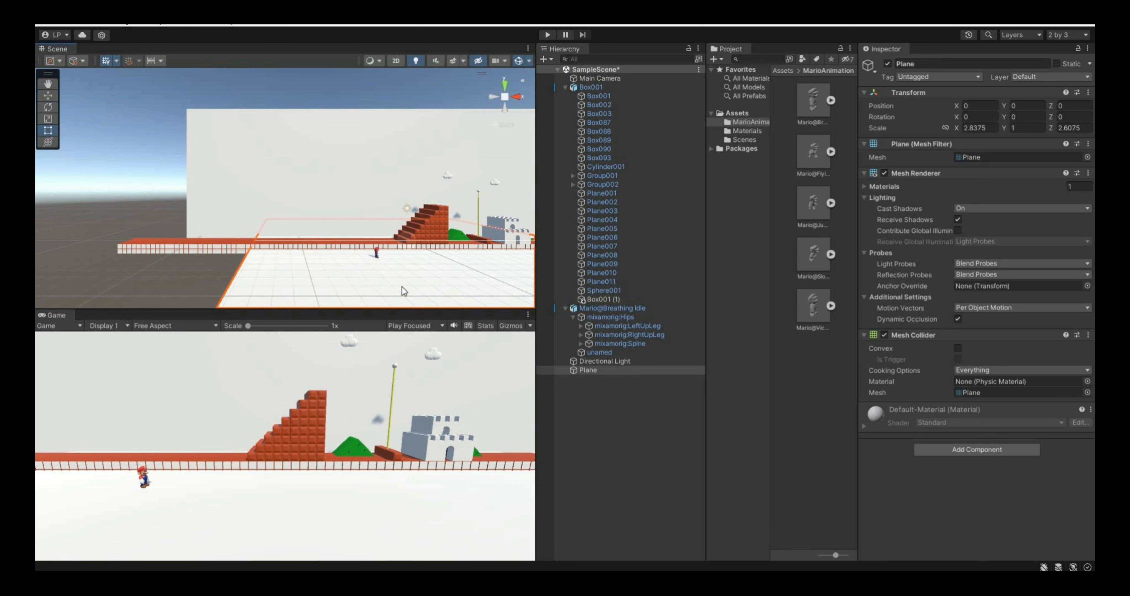
{"action": "key", "text": "r"}
{"action": "left_click_drag", "start_coordinate": [466, 242], "coordinate": [530, 245]}
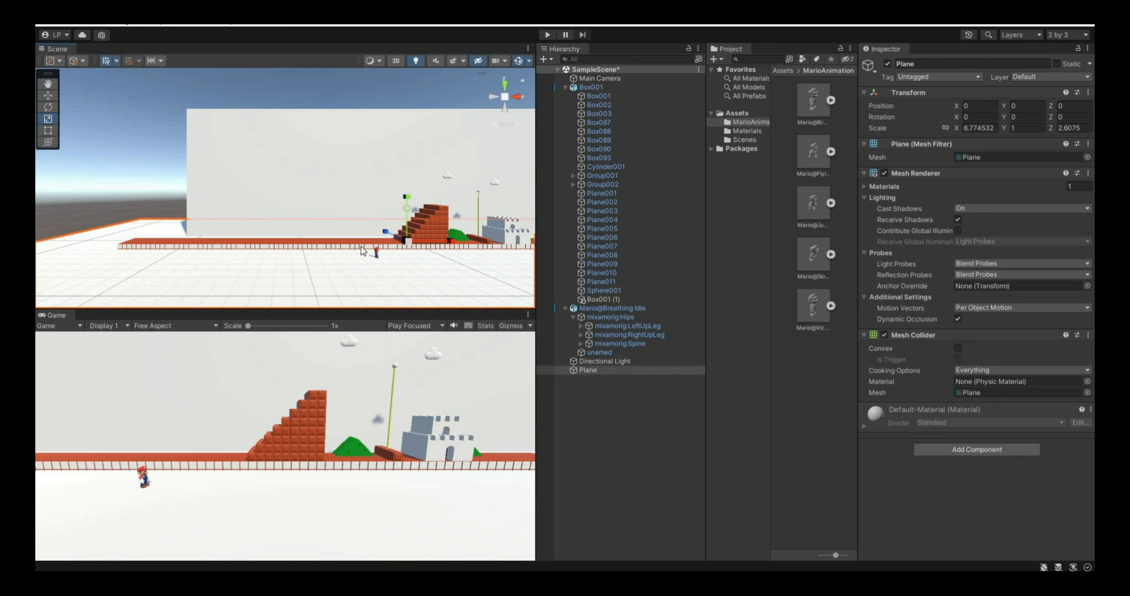
Step: Create a new material named groundmaterial in the Materials folder
{"action": "left_click", "coordinate": [746, 131]}
{"action": "right_click", "coordinate": [845, 282]}
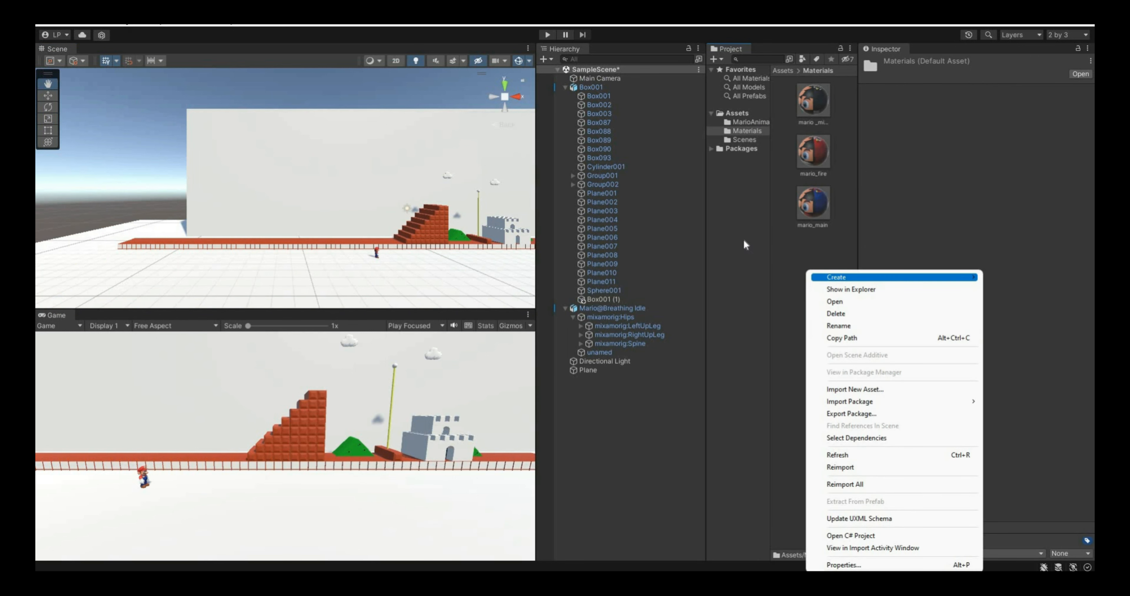
{"action": "mouse_move", "coordinate": [845, 276]}
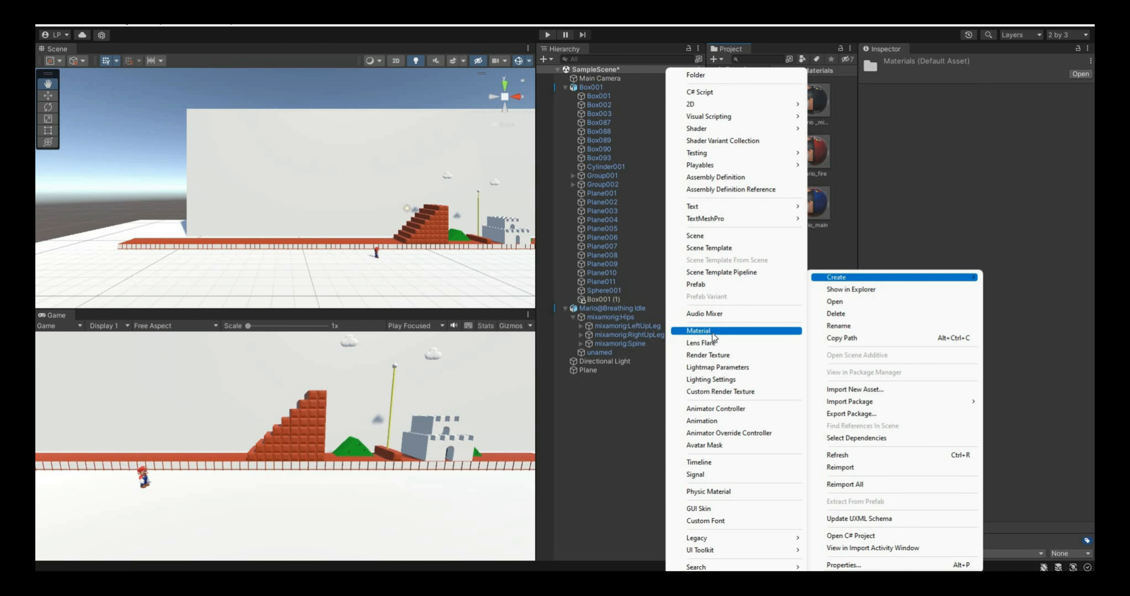
{"action": "left_click", "coordinate": [712, 332]}
{"action": "type", "text": "grou"}
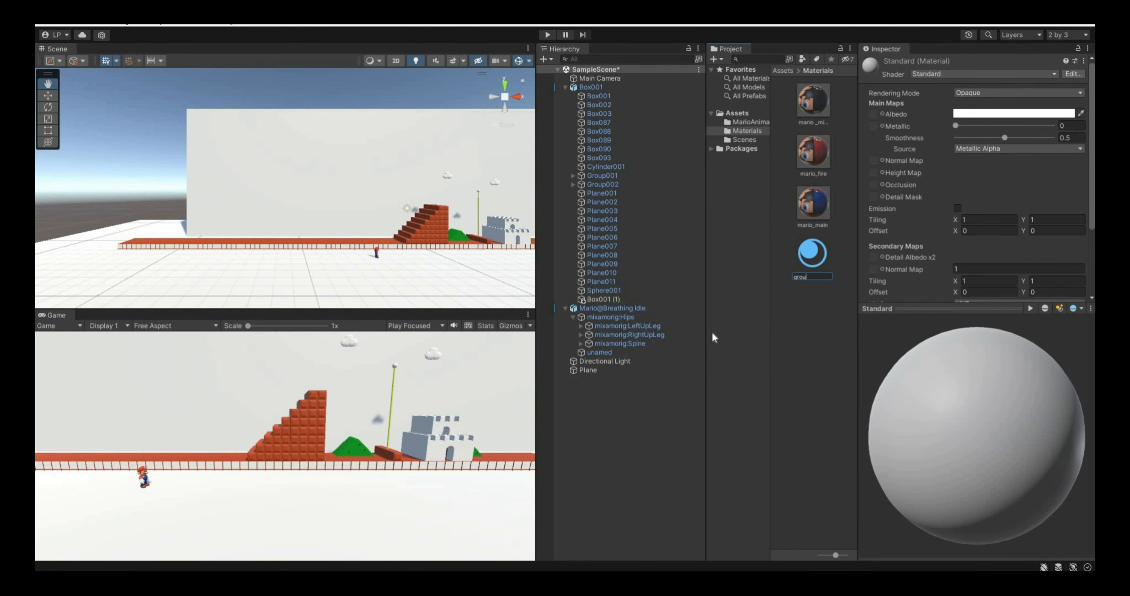
{"action": "type", "text": "ndmaterial"}
{"action": "key", "text": "Return"}
Step: Apply groundmaterial to the ground Plane and sample the brick staircase's orange-red as its albedo colour
{"action": "left_click_drag", "start_coordinate": [775, 121], "coordinate": [442, 283]}
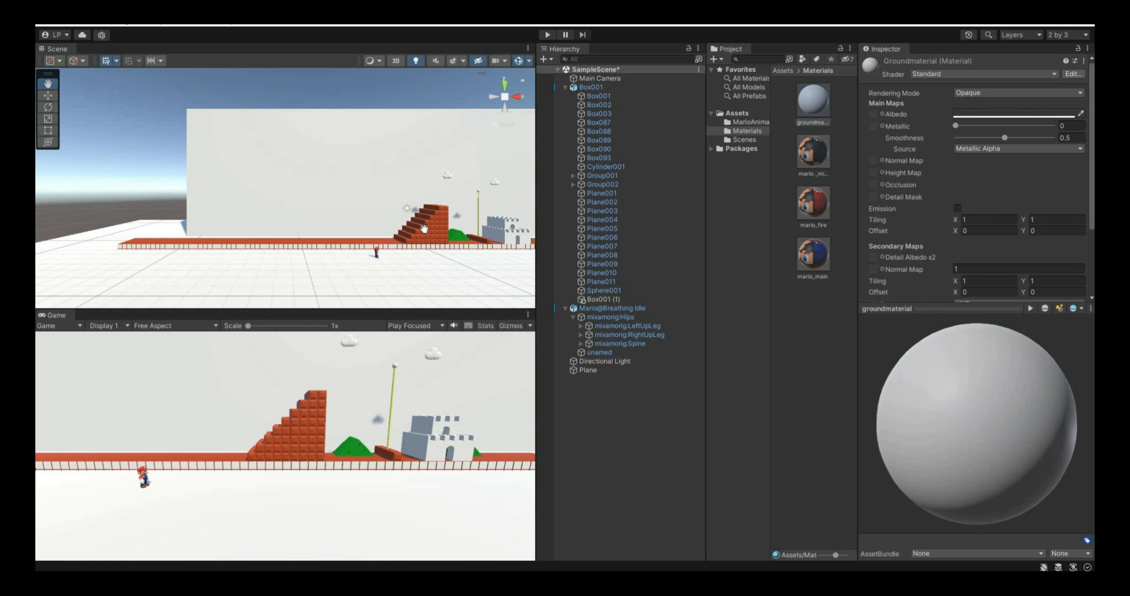
{"action": "left_click", "coordinate": [424, 229]}
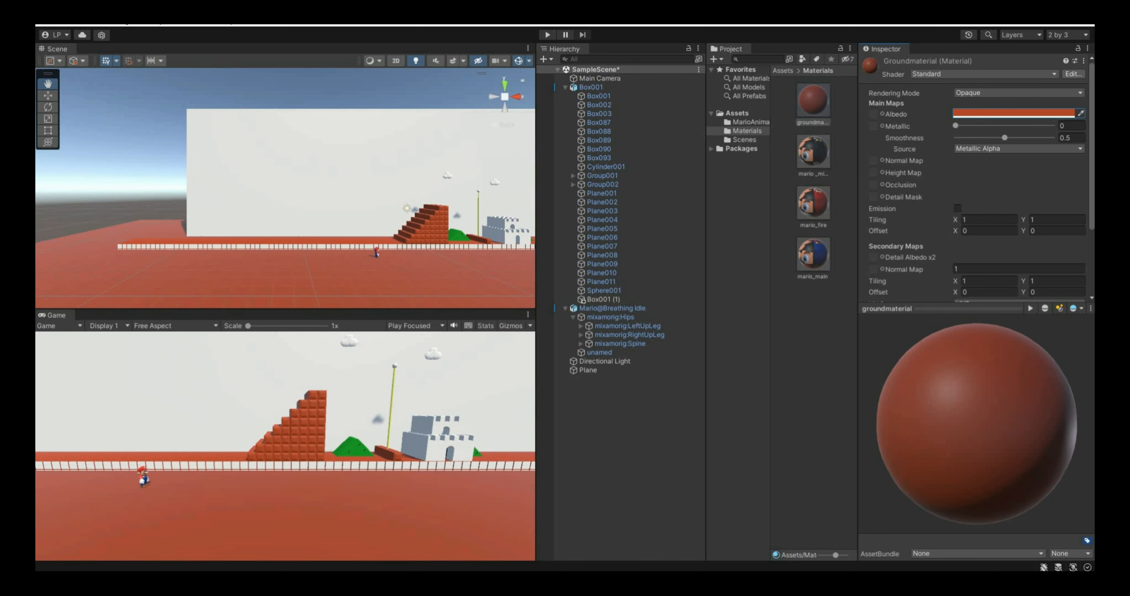
{"action": "scroll", "coordinate": [311, 216], "scroll_direction": "down", "scroll_amount": 3}
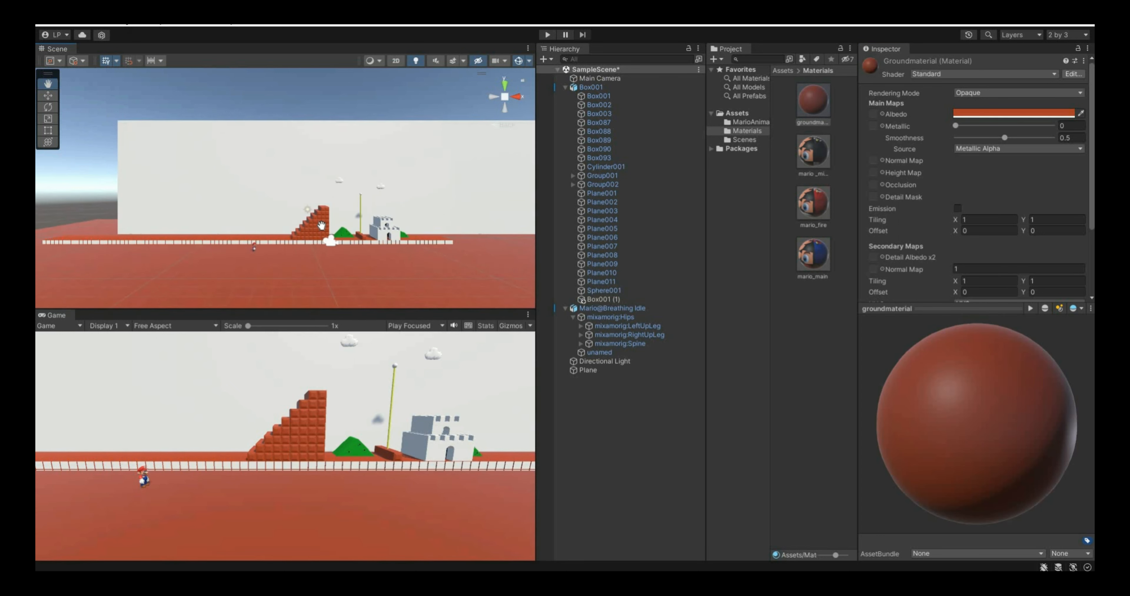
{"action": "scroll", "coordinate": [322, 225], "scroll_direction": "down", "scroll_amount": 3}
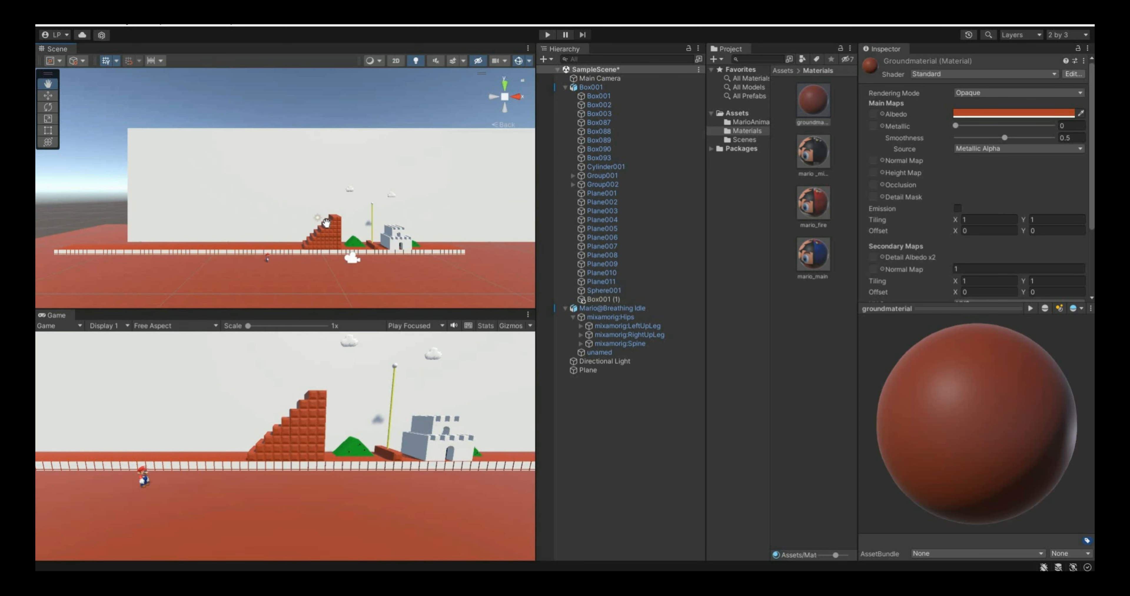
Step: Move Mario up onto the brick floor strip, to about Y 0.53 and Z -1.81
{"action": "scroll", "coordinate": [270, 259], "scroll_direction": "up", "scroll_amount": 5}
{"action": "scroll", "coordinate": [270, 245], "scroll_direction": "up", "scroll_amount": 5}
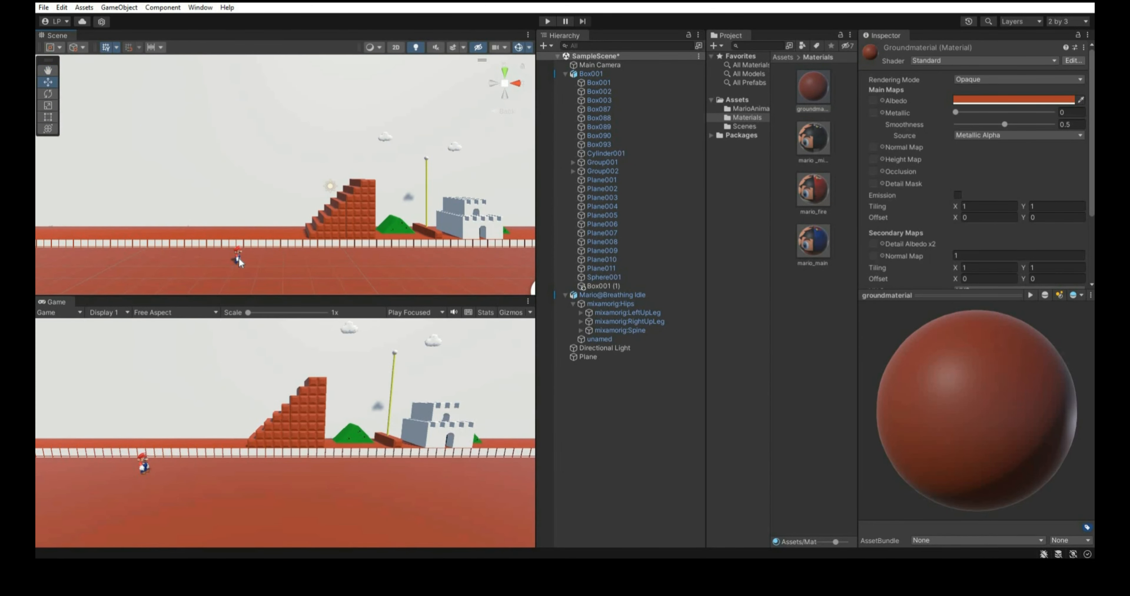
{"action": "left_click", "coordinate": [240, 260]}
{"action": "left_click_drag", "start_coordinate": [227, 273], "coordinate": [297, 243]}
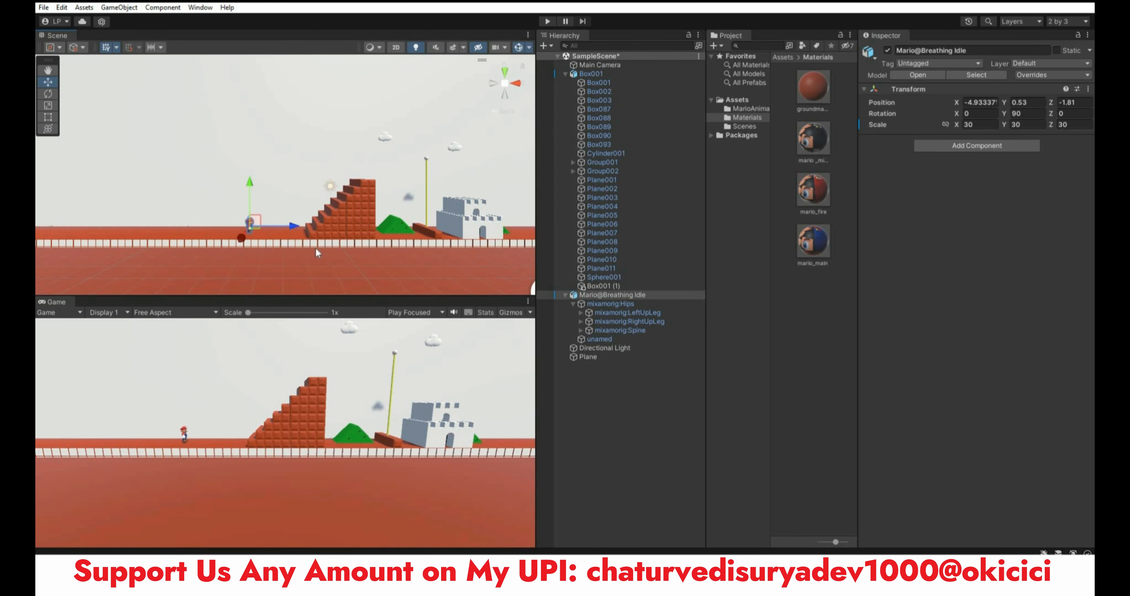
Step: Lower Mario to about Y 0.442 so his feet rest on the brick floor strip
{"action": "key", "text": "f"}
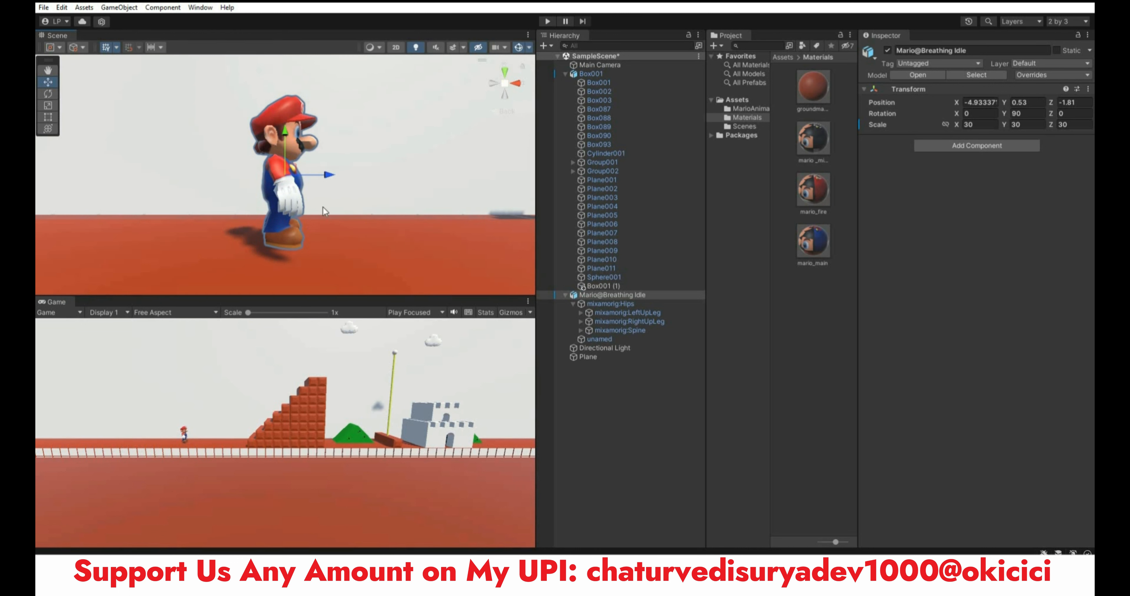
{"action": "left_click_drag", "start_coordinate": [286, 141], "coordinate": [284, 153]}
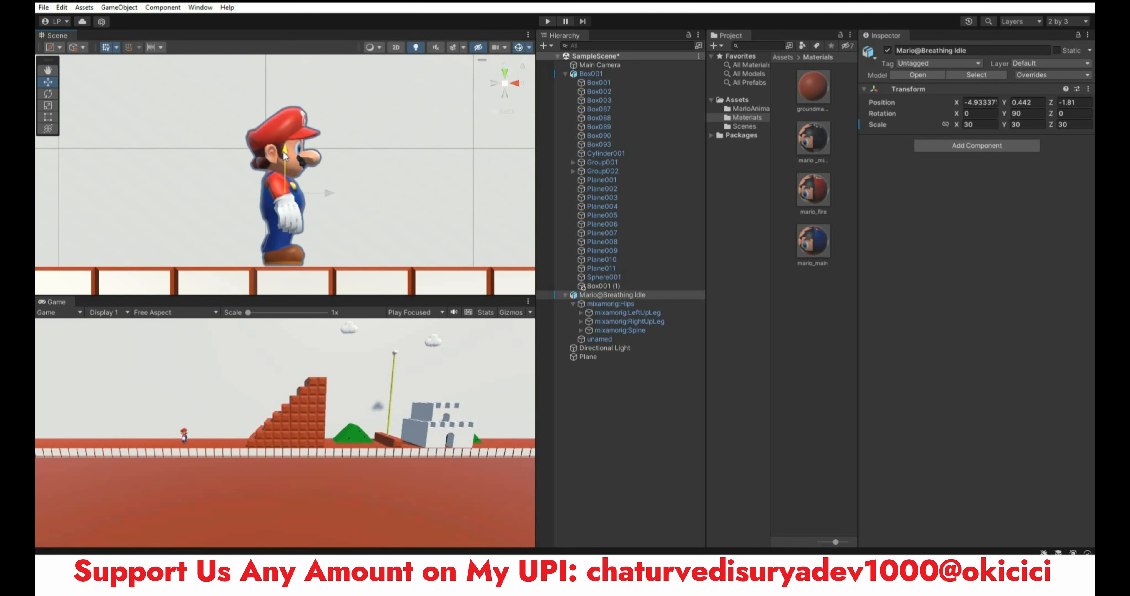
{"action": "scroll", "coordinate": [311, 182], "scroll_direction": "down", "scroll_amount": 4}
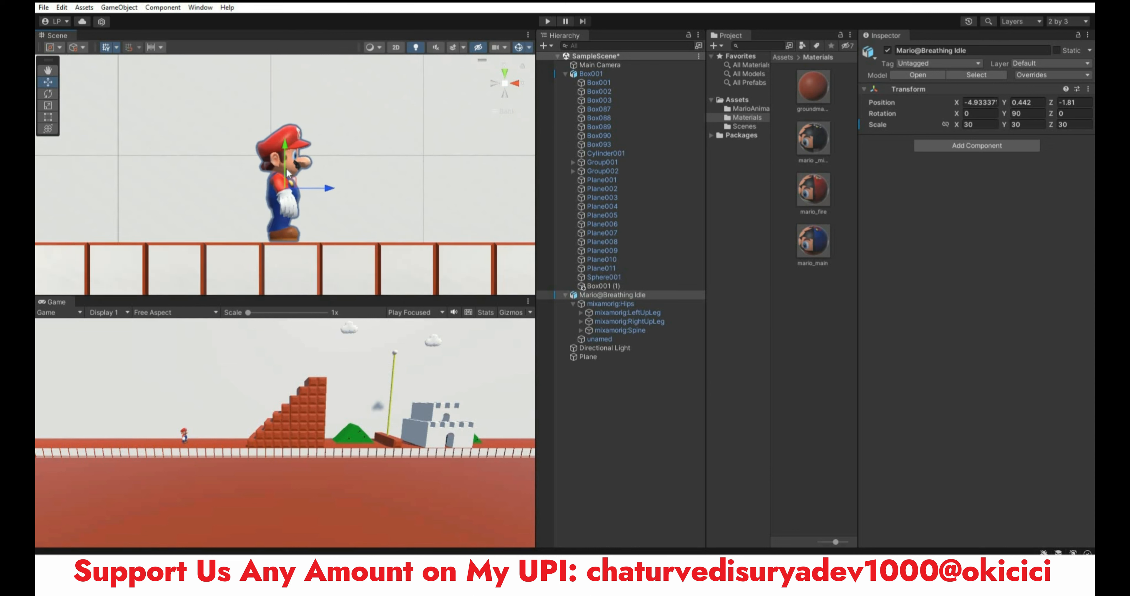
{"action": "scroll", "coordinate": [337, 193], "scroll_direction": "down", "scroll_amount": 2}
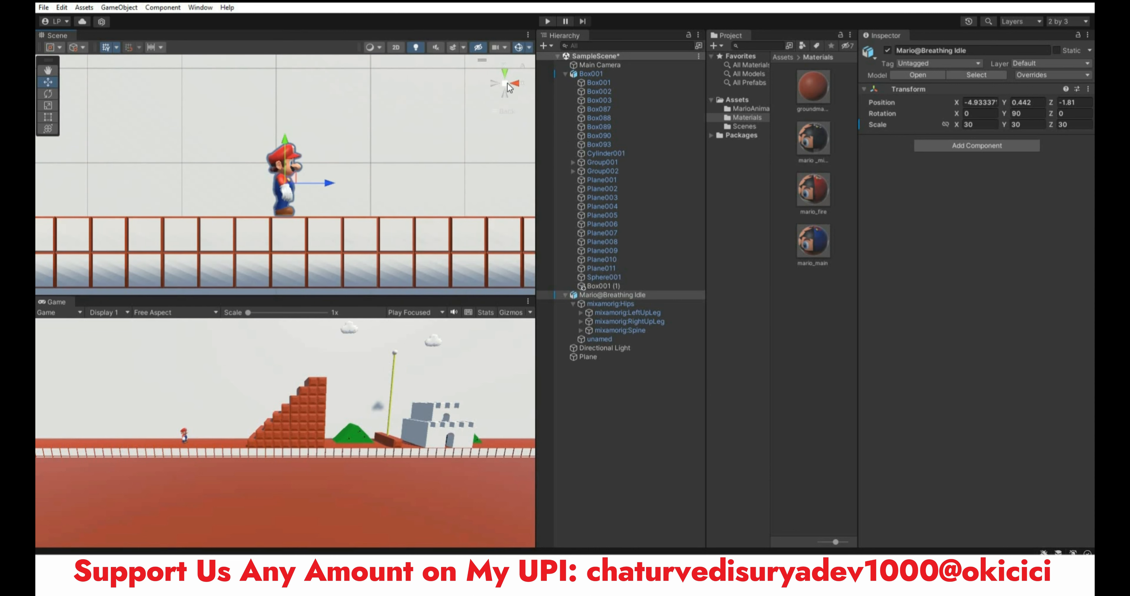
{"action": "scroll", "coordinate": [431, 192], "scroll_direction": "down", "scroll_amount": 6}
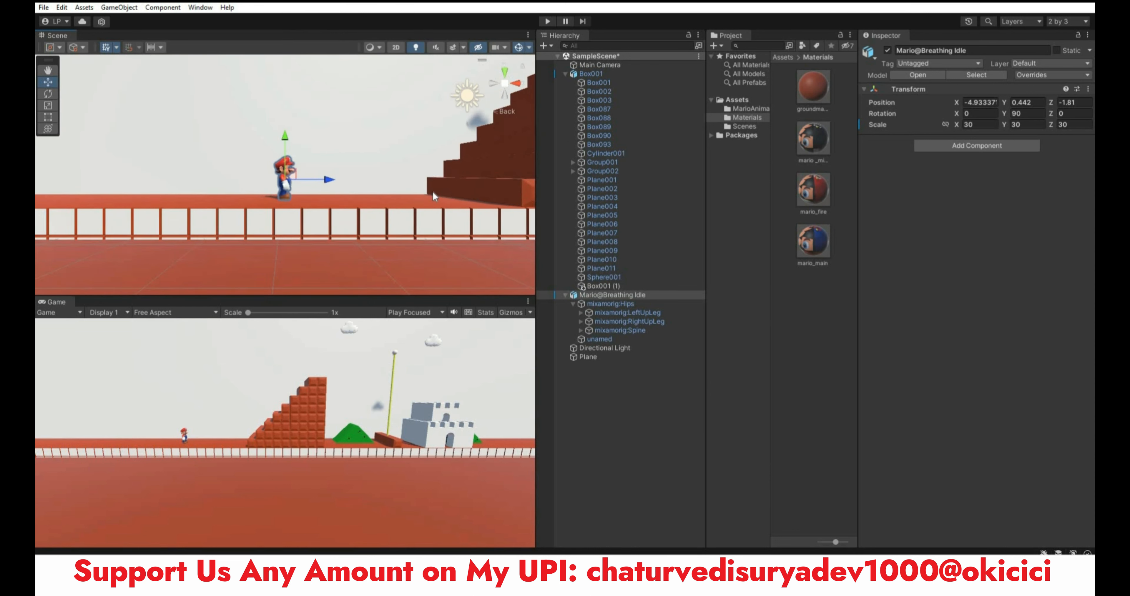
Step: Add a Box Collider to the original brick floor strip, Box001 inside the level group
{"action": "scroll", "coordinate": [356, 206], "scroll_direction": "up", "scroll_amount": 3}
{"action": "middle_click_drag", "start_coordinate": [354, 208], "coordinate": [345, 257]}
{"action": "left_click", "coordinate": [345, 257]}
{"action": "scroll", "coordinate": [974, 472], "scroll_direction": "down", "scroll_amount": 5}
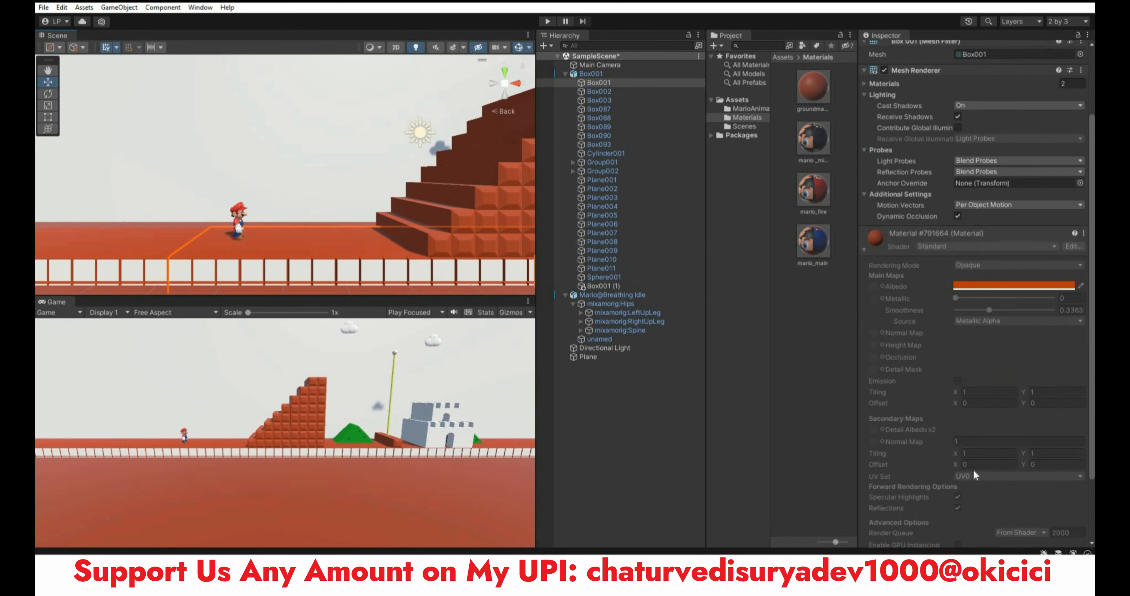
{"action": "left_click", "coordinate": [967, 534]}
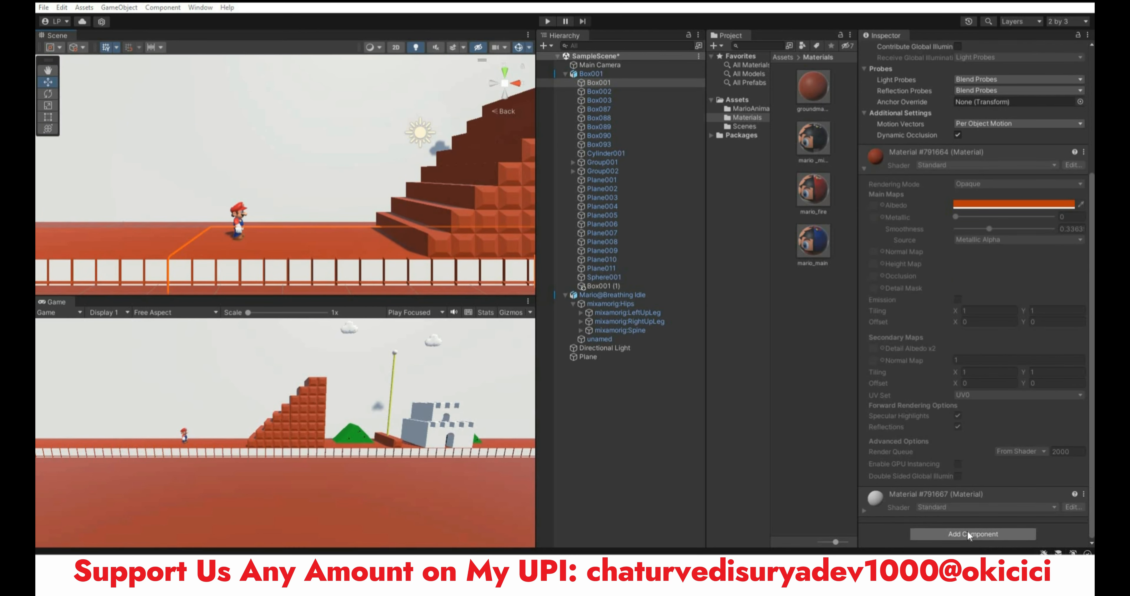
{"action": "type", "text": "ri"}
{"action": "key", "text": "BackSpace"}
{"action": "key", "text": "BackSpace"}
{"action": "type", "text": "bo"}
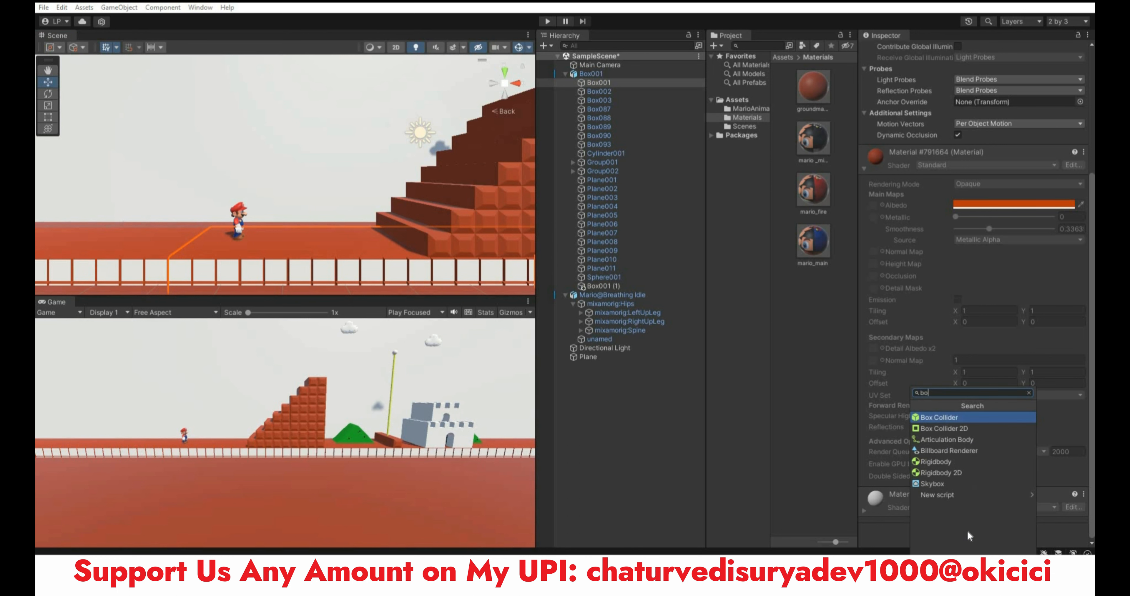
{"action": "key", "text": "Return"}
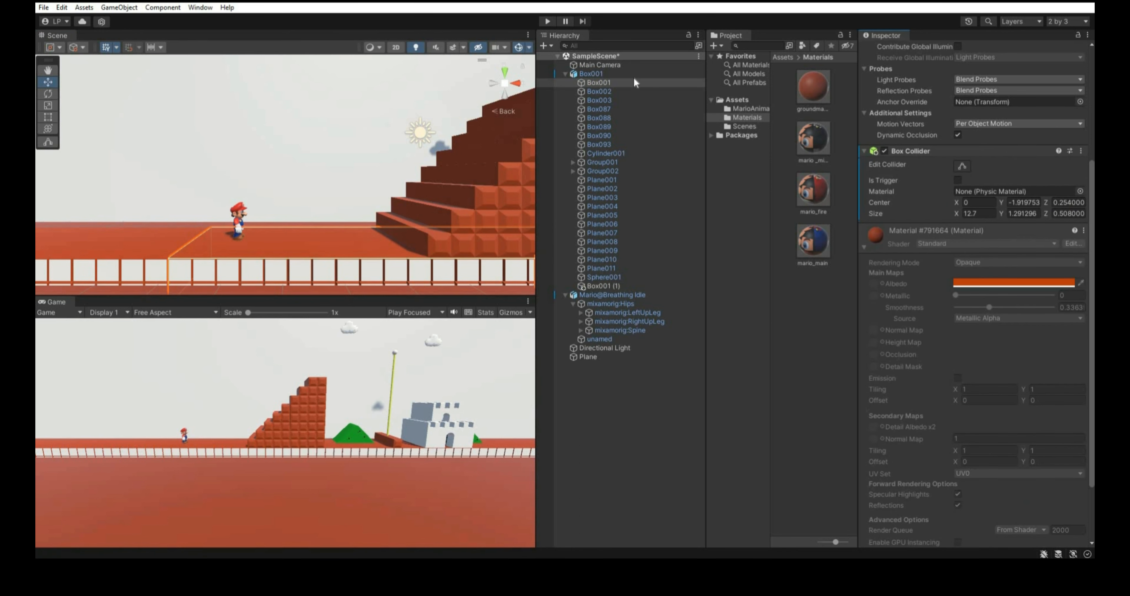
Step: Add a Box Collider to the copied floor strip, Box001 (1)
{"action": "left_click", "coordinate": [623, 287]}
{"action": "left_click", "coordinate": [962, 535]}
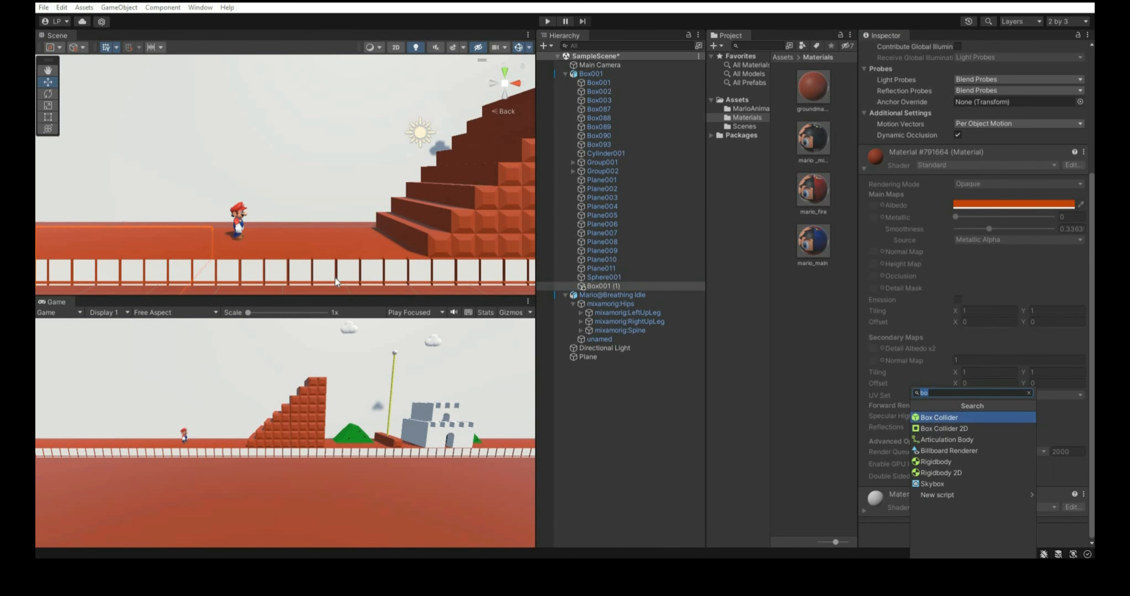
{"action": "key", "text": "Return"}
Step: Add a Capsule Collider to the Mario@Breathing Idle object
{"action": "key", "text": "Down"}
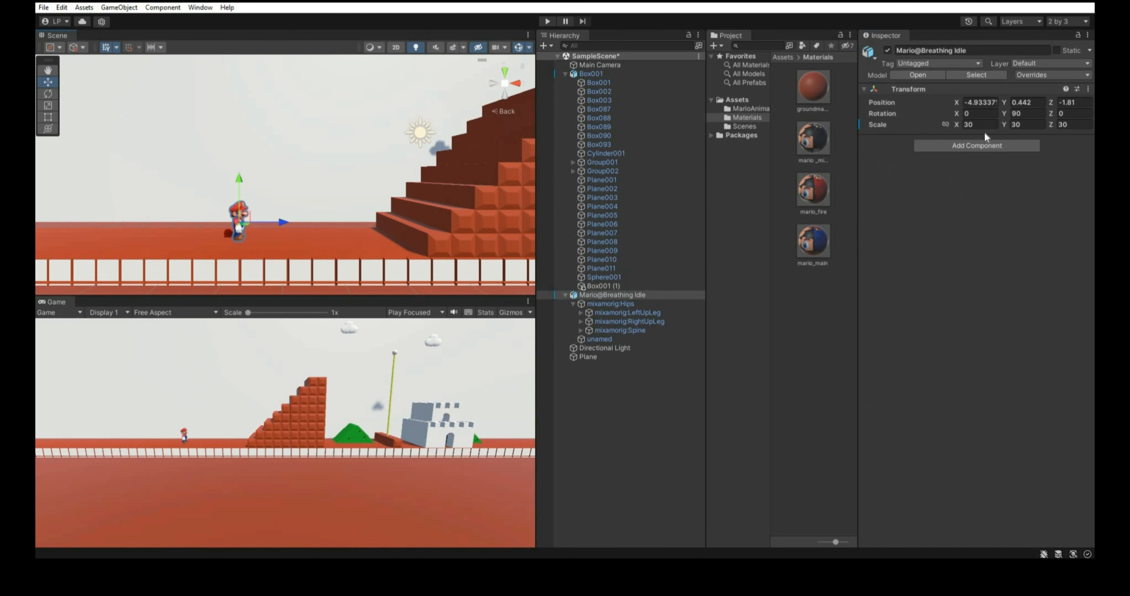
{"action": "left_click", "coordinate": [976, 147]}
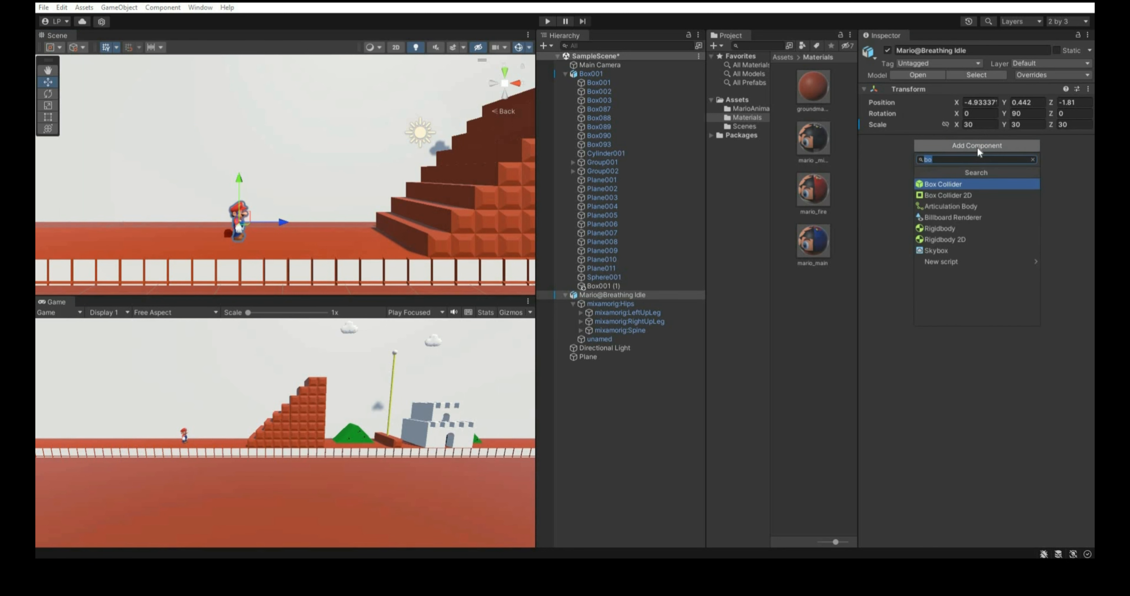
{"action": "type", "text": "caps"}
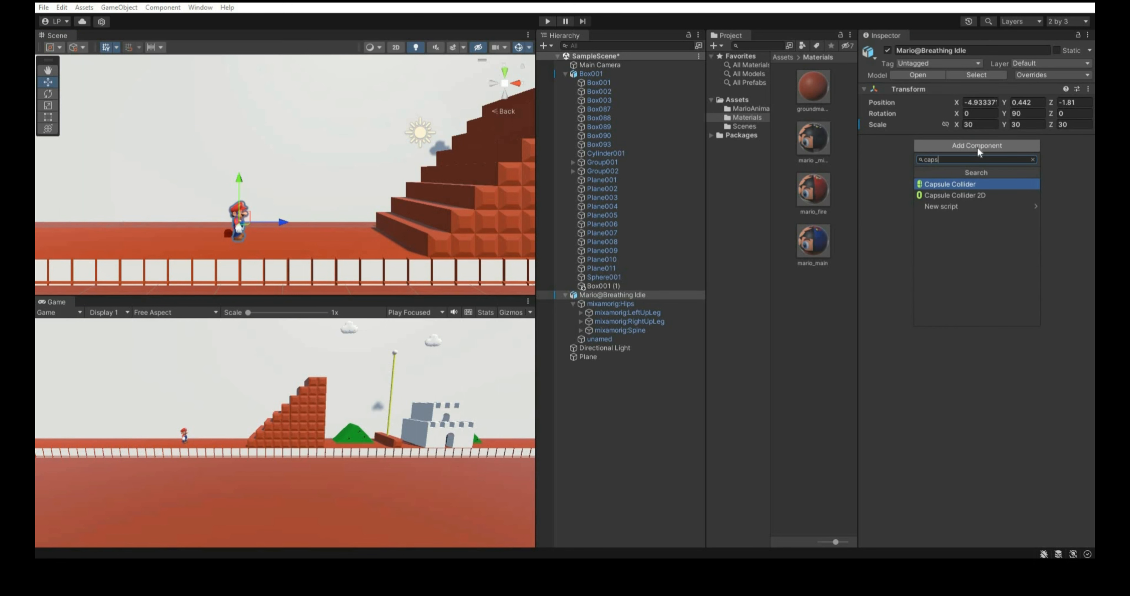
{"action": "key", "text": "Return"}
Step: Enable collider editing on Mario's capsule and shrink it to radius 0 and height 0.06
{"action": "left_click", "coordinate": [962, 156]}
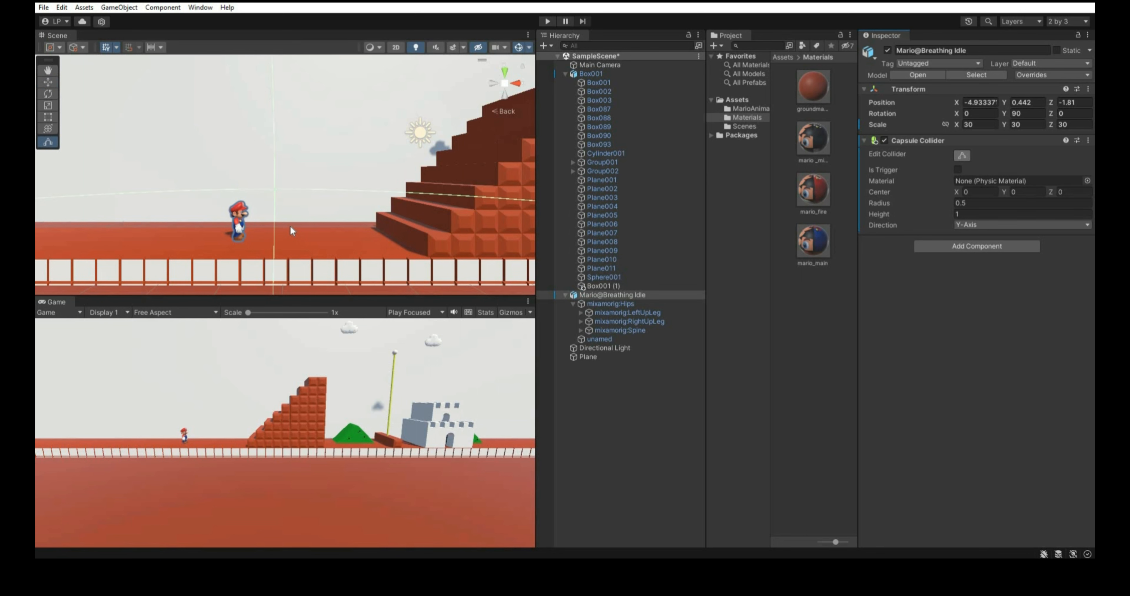
{"action": "key", "text": "f"}
{"action": "scroll", "coordinate": [287, 192], "scroll_direction": "up", "scroll_amount": 3}
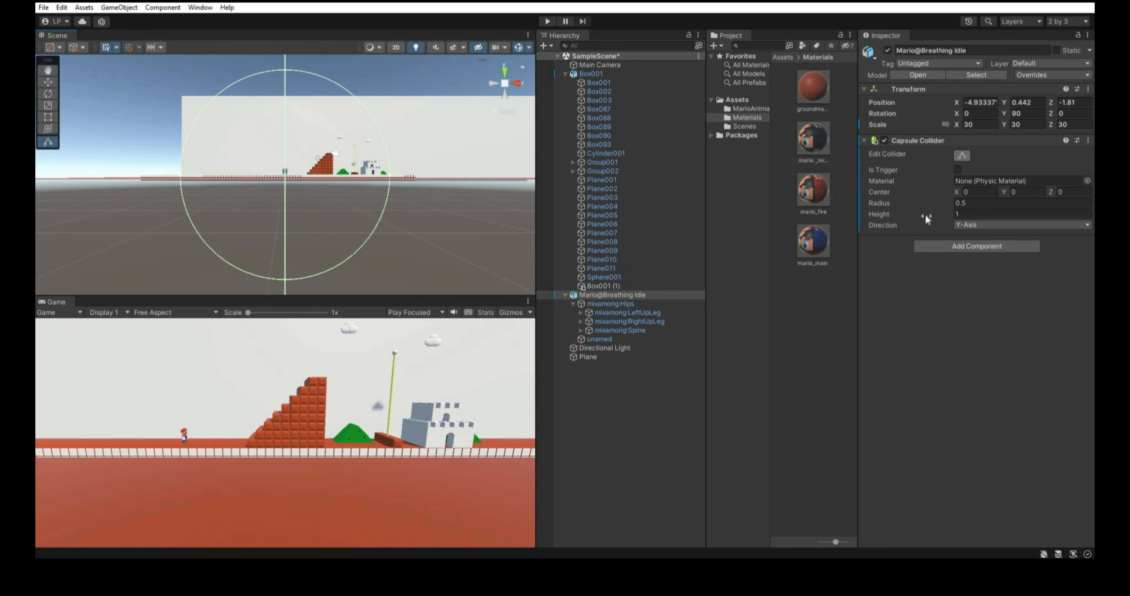
{"action": "left_click_drag", "start_coordinate": [929, 203], "coordinate": [899, 216]}
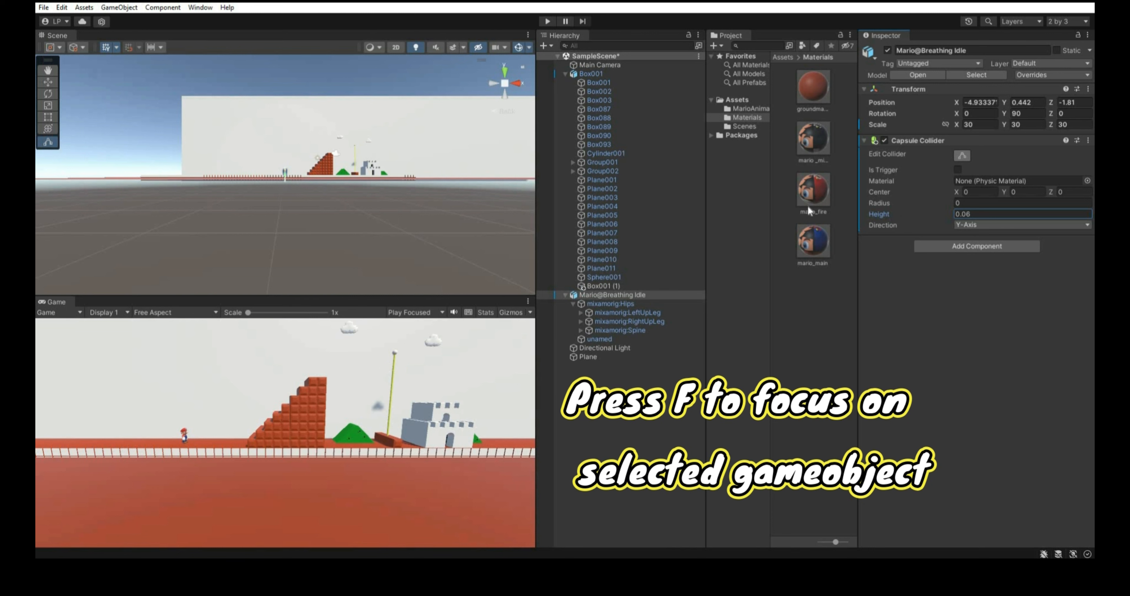
Step: Fit Mario's capsule collider around his body from the back view, with radius about 0.0049, height about 0.0253 and center Y about 0.0125
{"action": "key", "text": "f"}
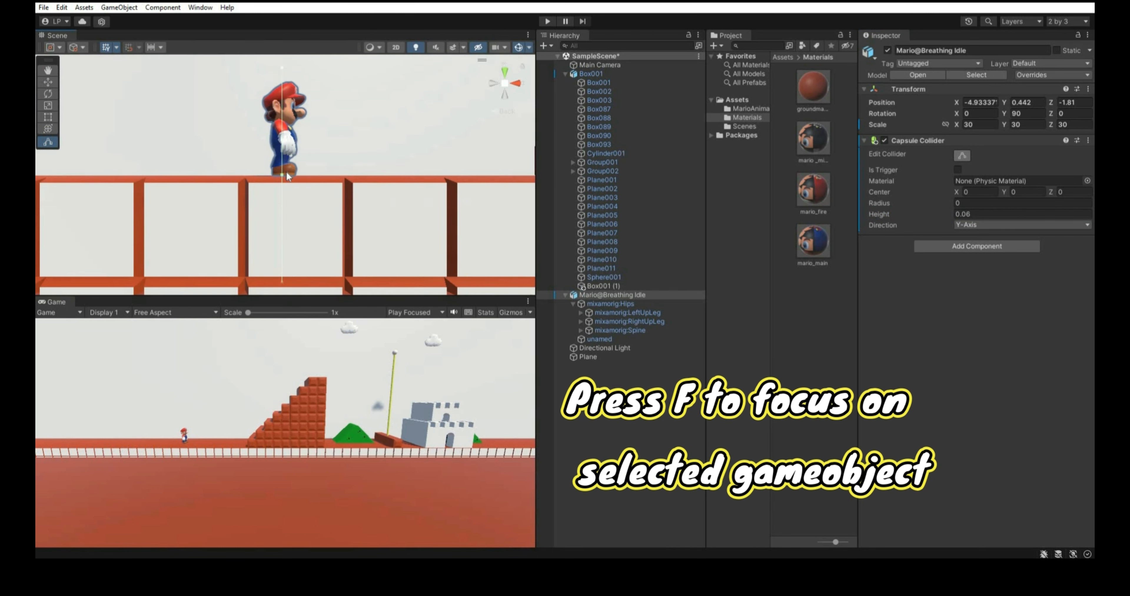
{"action": "left_click_drag", "start_coordinate": [283, 175], "coordinate": [338, 219]}
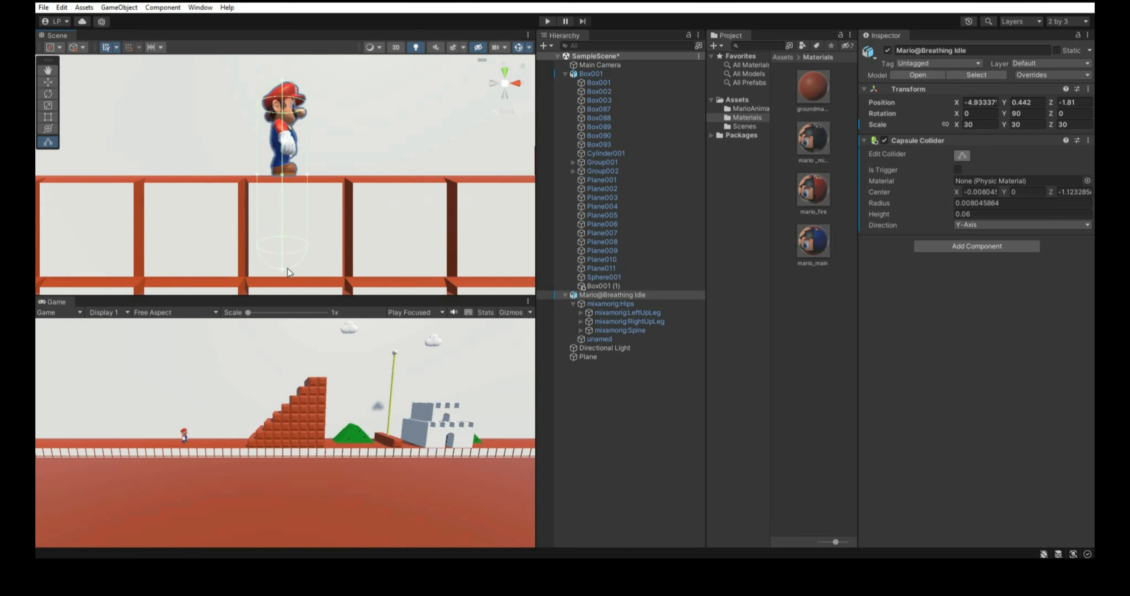
{"action": "left_click_drag", "start_coordinate": [292, 182], "coordinate": [289, 175]}
{"action": "left_click", "coordinate": [504, 84]}
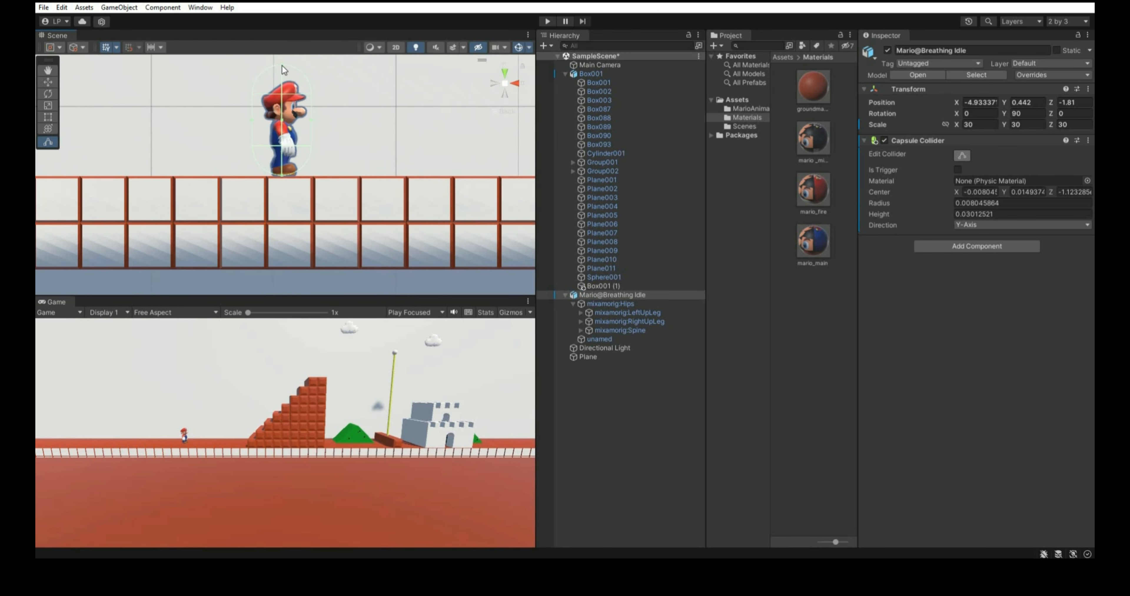
{"action": "left_click_drag", "start_coordinate": [286, 87], "coordinate": [302, 130]}
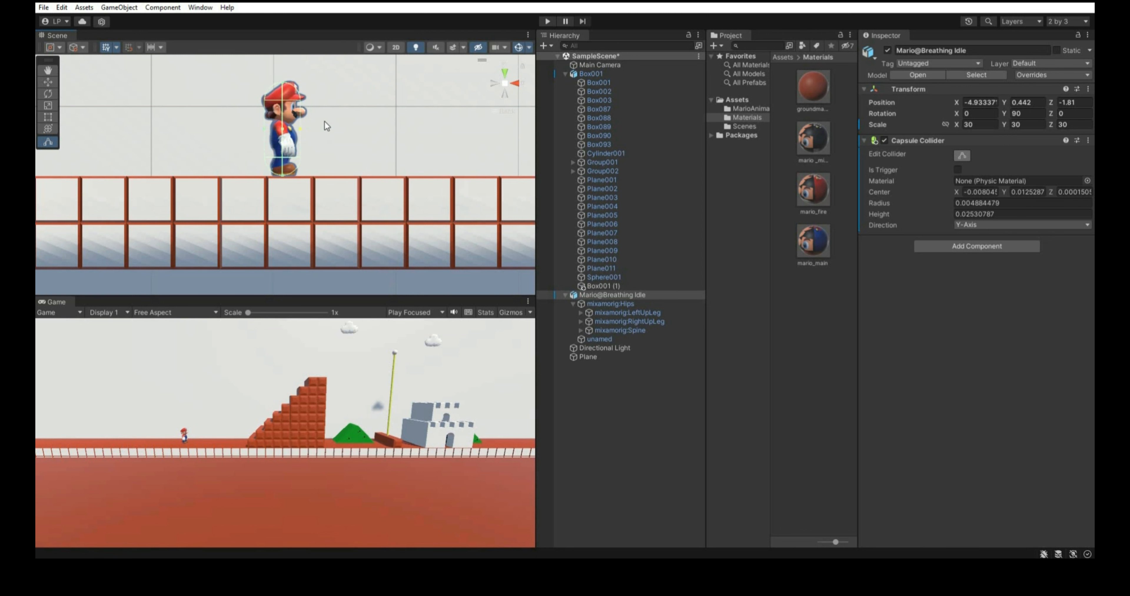
Step: Center the capsule collider on Mario from the right-side view, with center X about 0.0002 and radius about 0.0047, and leave collider editing
{"action": "left_click", "coordinate": [517, 88]}
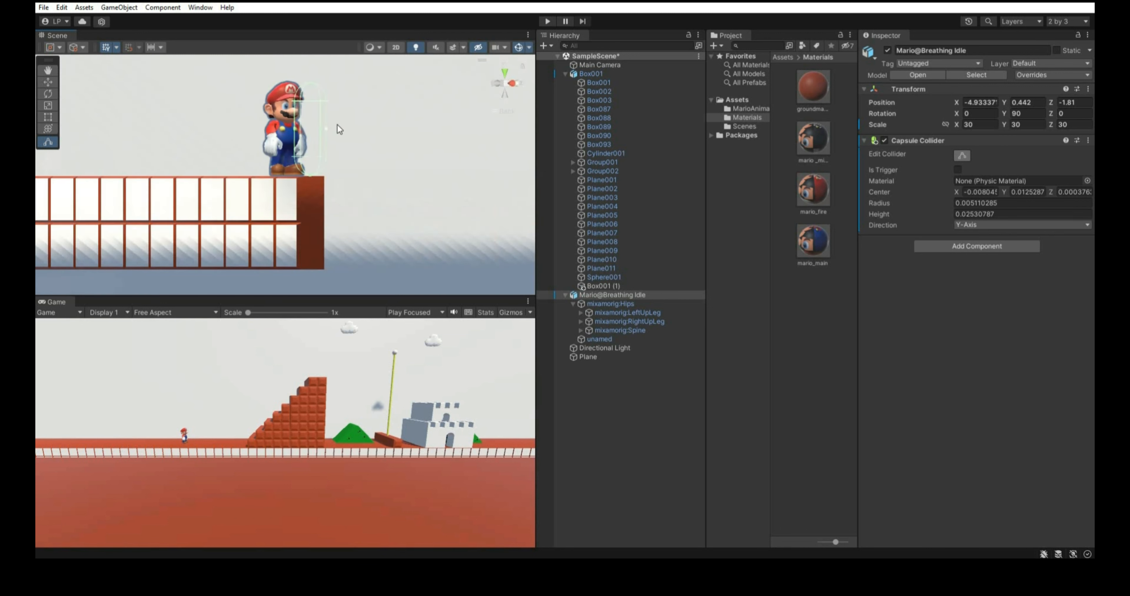
{"action": "mouse_move", "coordinate": [298, 129]}
{"action": "left_mouse_down"}
{"action": "mouse_move", "coordinate": [268, 129]}
{"action": "mouse_move", "coordinate": [303, 129]}
{"action": "left_mouse_up"}
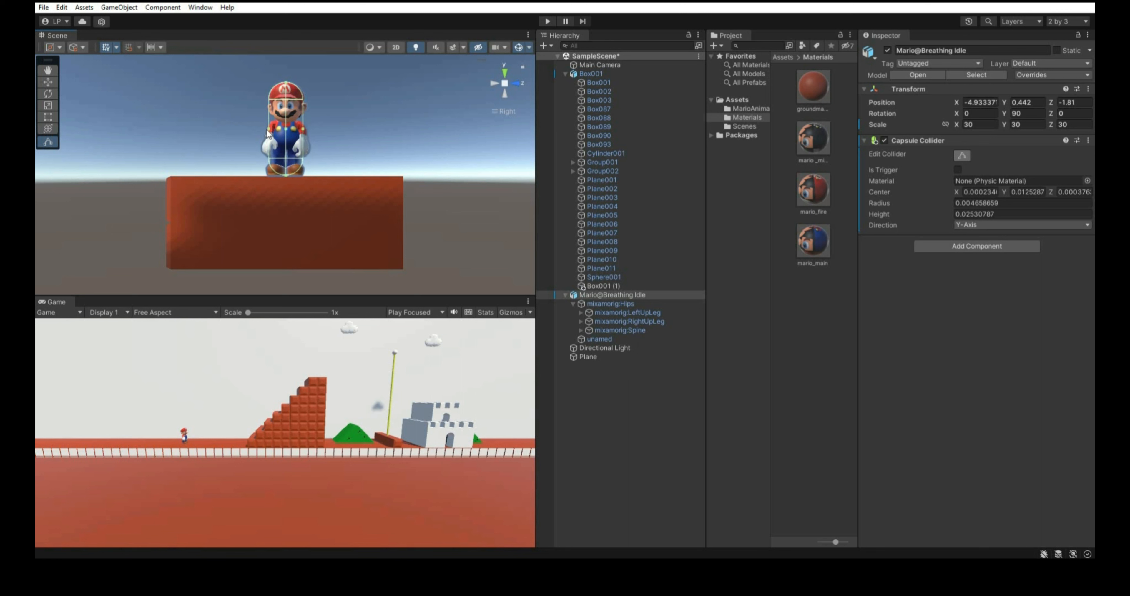
{"action": "left_click", "coordinate": [495, 87]}
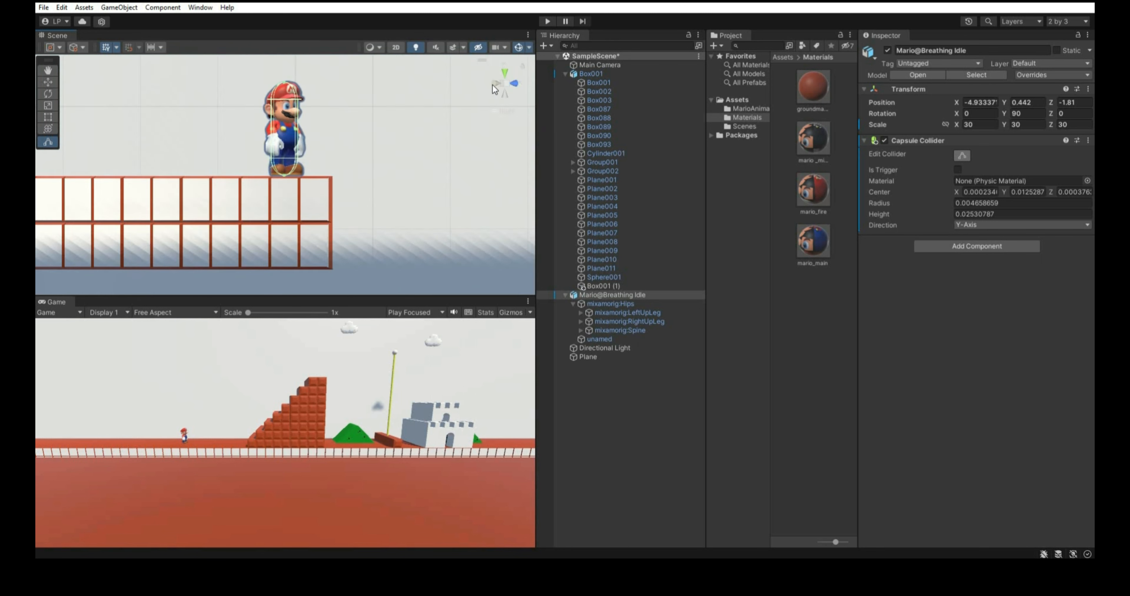
{"action": "key", "text": "w"}
Step: Add a Rigidbody component to Mario
{"action": "scroll", "coordinate": [377, 172], "scroll_direction": "down", "scroll_amount": 2}
{"action": "scroll", "coordinate": [376, 171], "scroll_direction": "down", "scroll_amount": 4}
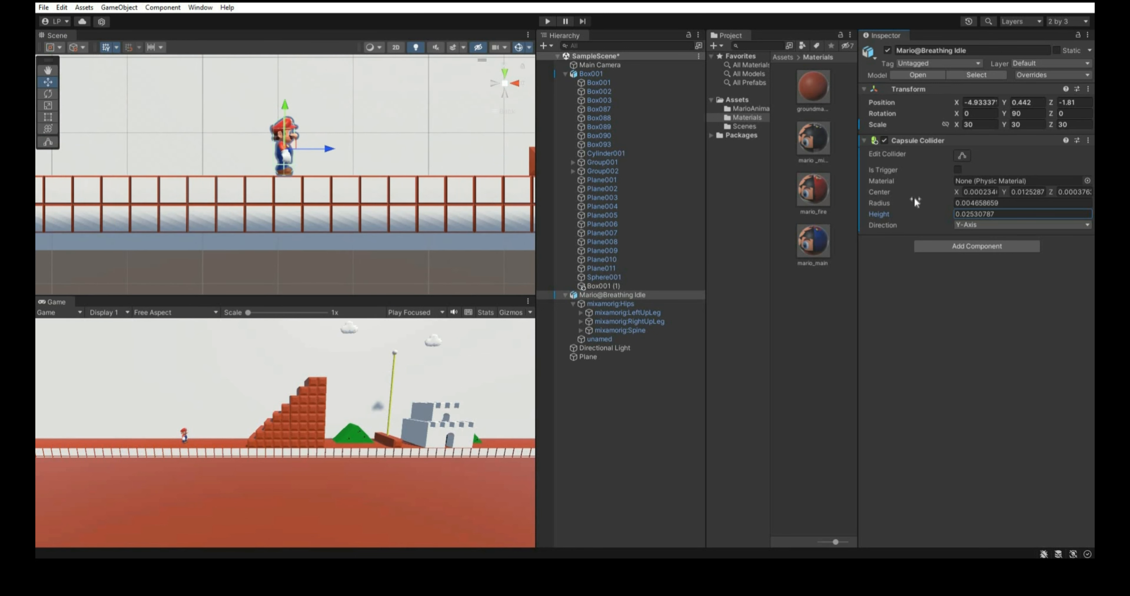
{"action": "left_click", "coordinate": [989, 247]}
{"action": "type", "text": "rigid"}
{"action": "key", "text": "Return"}
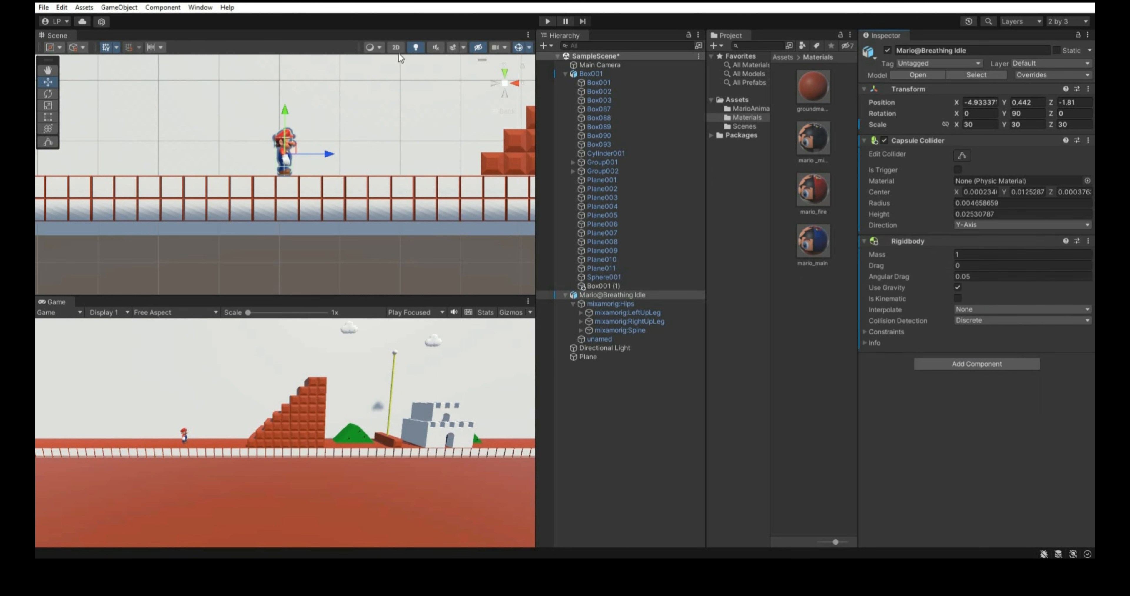
Step: Raise Mario above the floor strip to Y 0.826 and play the scene to test his fall onto the floor
{"action": "left_click_drag", "start_coordinate": [285, 110], "coordinate": [285, 86]}
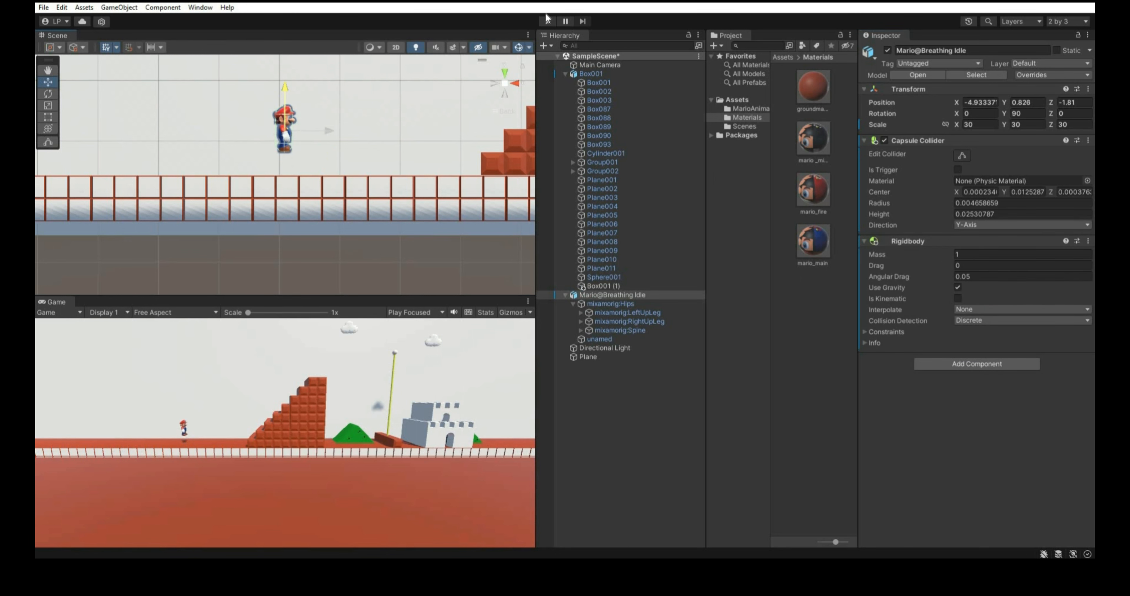
{"action": "left_click", "coordinate": [547, 21]}
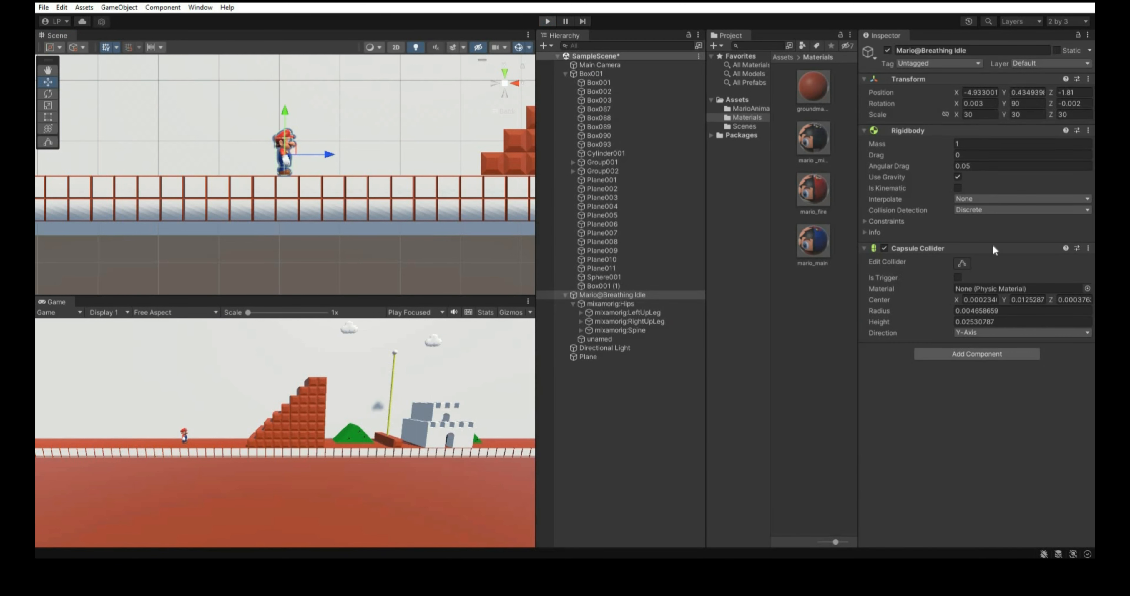
{"action": "scroll", "coordinate": [300, 158], "scroll_direction": "down", "scroll_amount": 3}
{"action": "scroll", "coordinate": [299, 159], "scroll_direction": "down", "scroll_amount": 1}
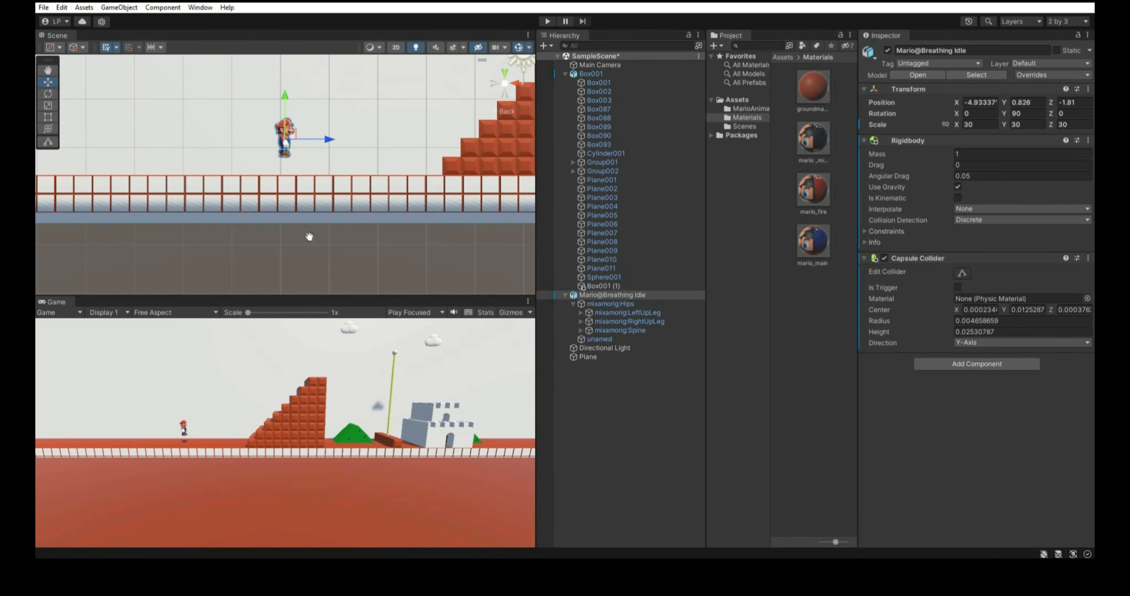
{"action": "middle_click_drag", "start_coordinate": [283, 213], "coordinate": [243, 79]}
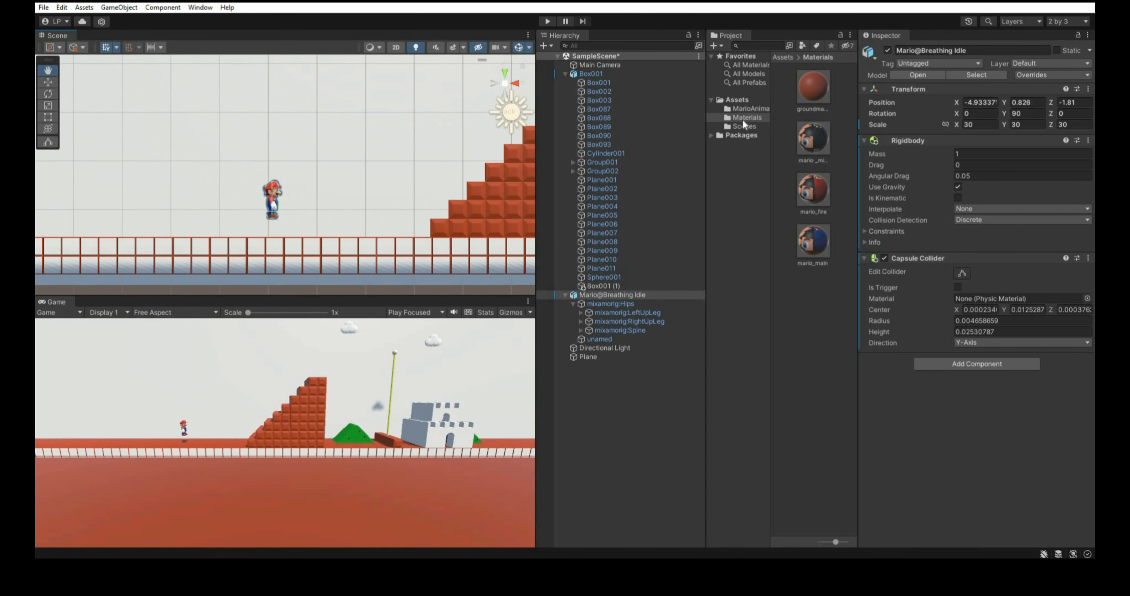
Step: Create an Animator Controller named MarioAnimController in the MarioAnimation folder
{"action": "left_click", "coordinate": [566, 295]}
{"action": "left_click", "coordinate": [750, 109]}
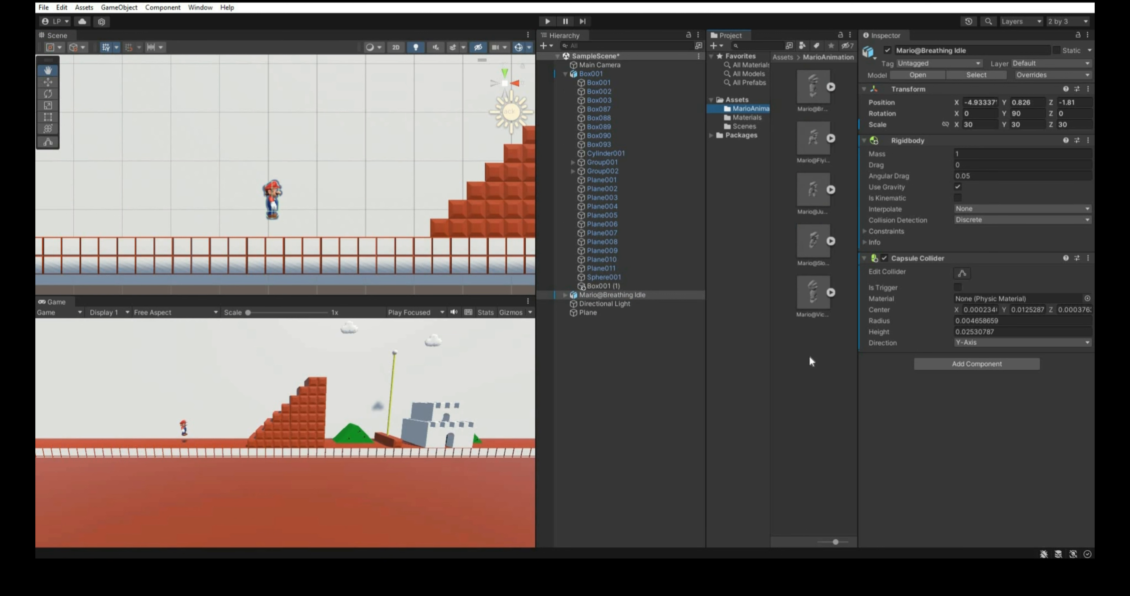
{"action": "left_click", "coordinate": [808, 340]}
{"action": "right_click", "coordinate": [808, 340]}
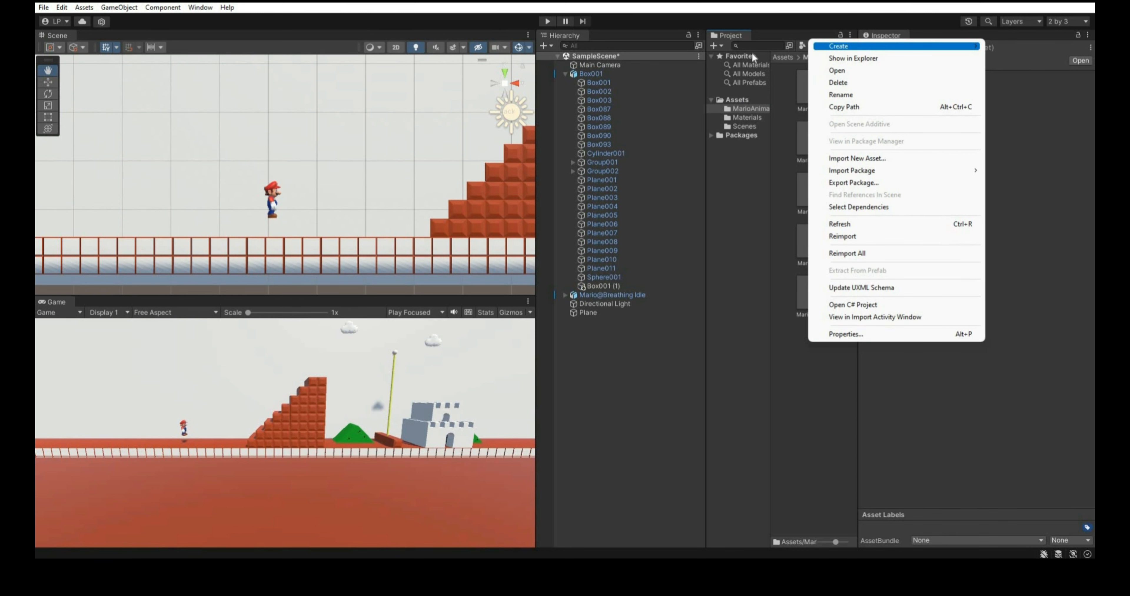
{"action": "mouse_move", "coordinate": [869, 46]}
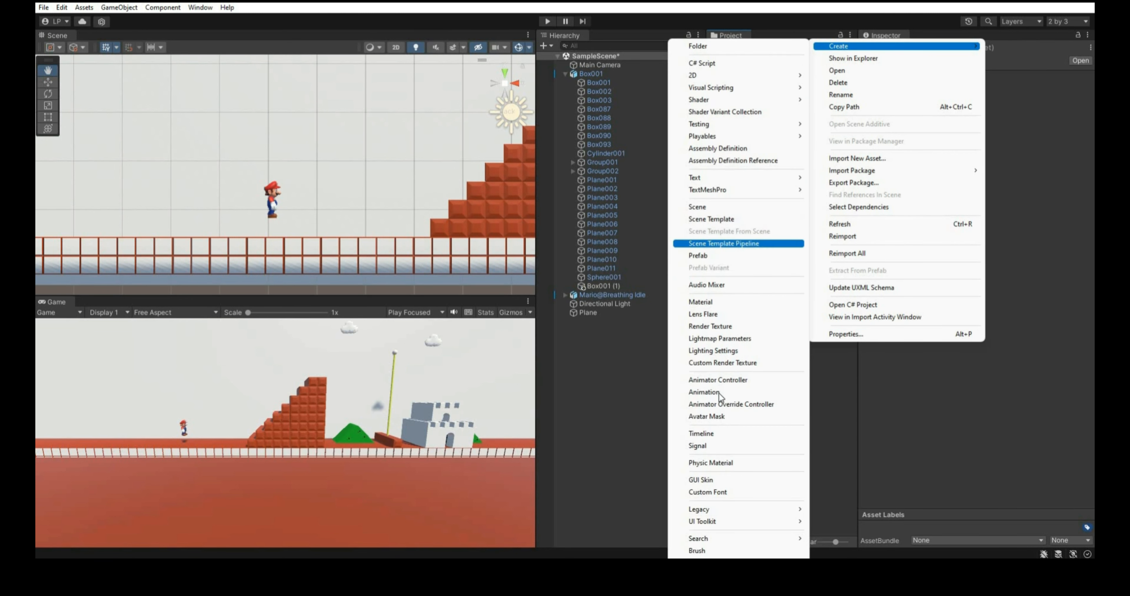
{"action": "left_click", "coordinate": [719, 381]}
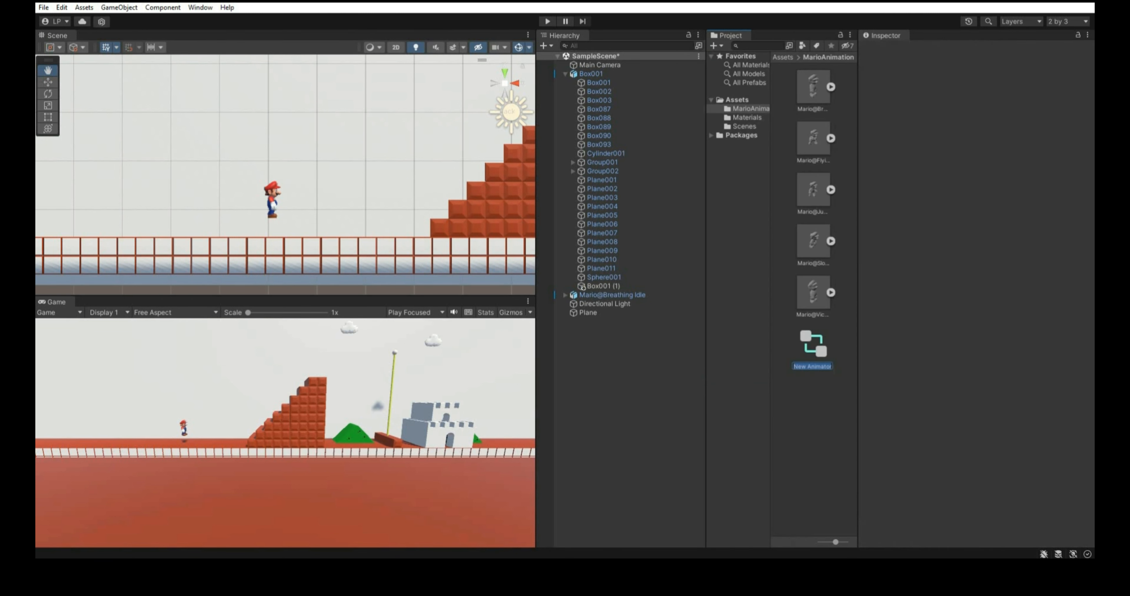
{"action": "type", "text": "Mar"}
{"action": "type", "text": "ioAnimController"}
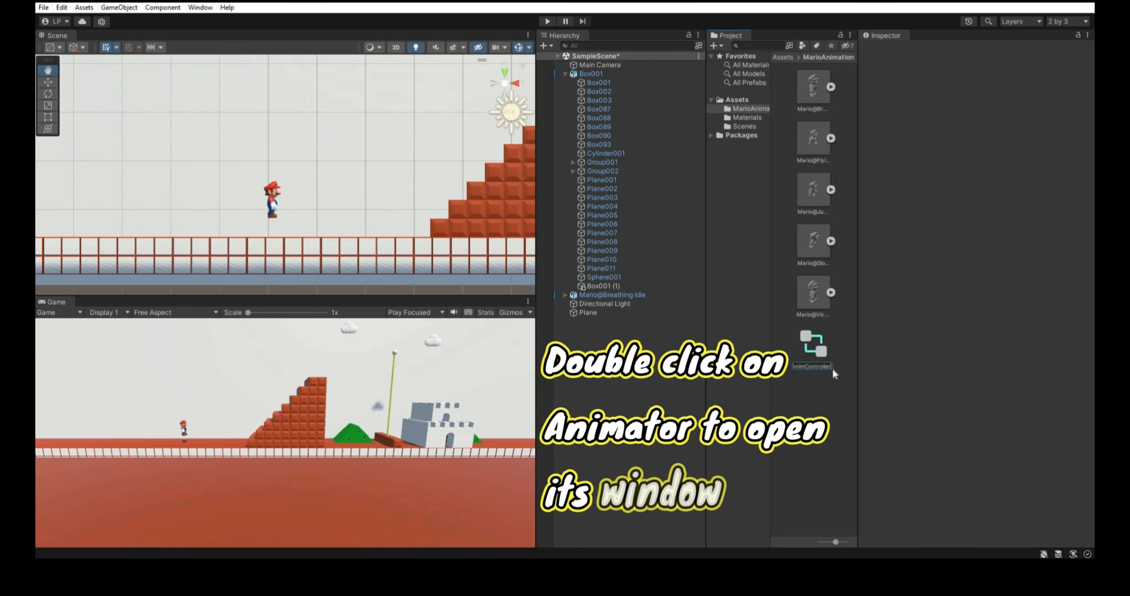
{"action": "left_click", "coordinate": [814, 342]}
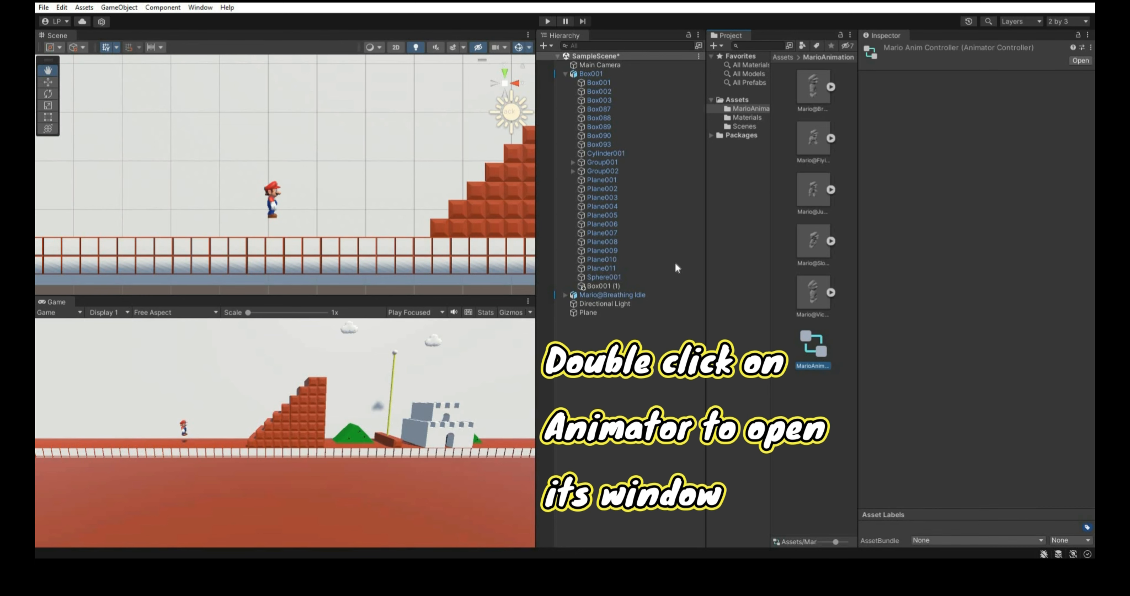
Step: Preview the Breathing Idle animation and expand the Mario@Breathing Idle model to reach its animation clip in the MarioAnimation folder
{"action": "middle_click_drag", "start_coordinate": [404, 185], "coordinate": [444, 106]}
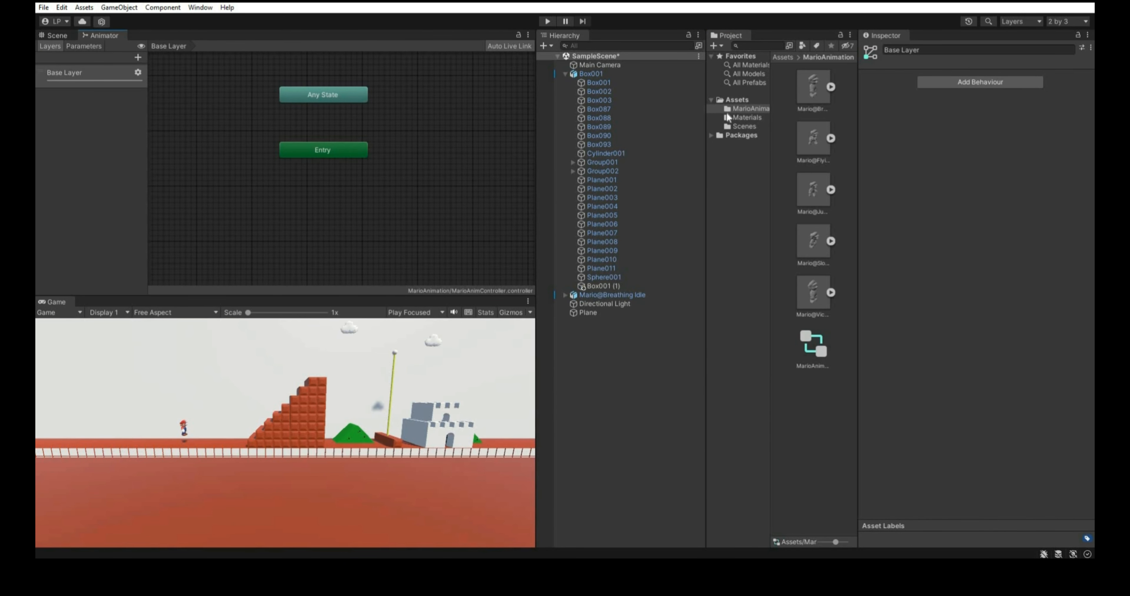
{"action": "left_click", "coordinate": [810, 95]}
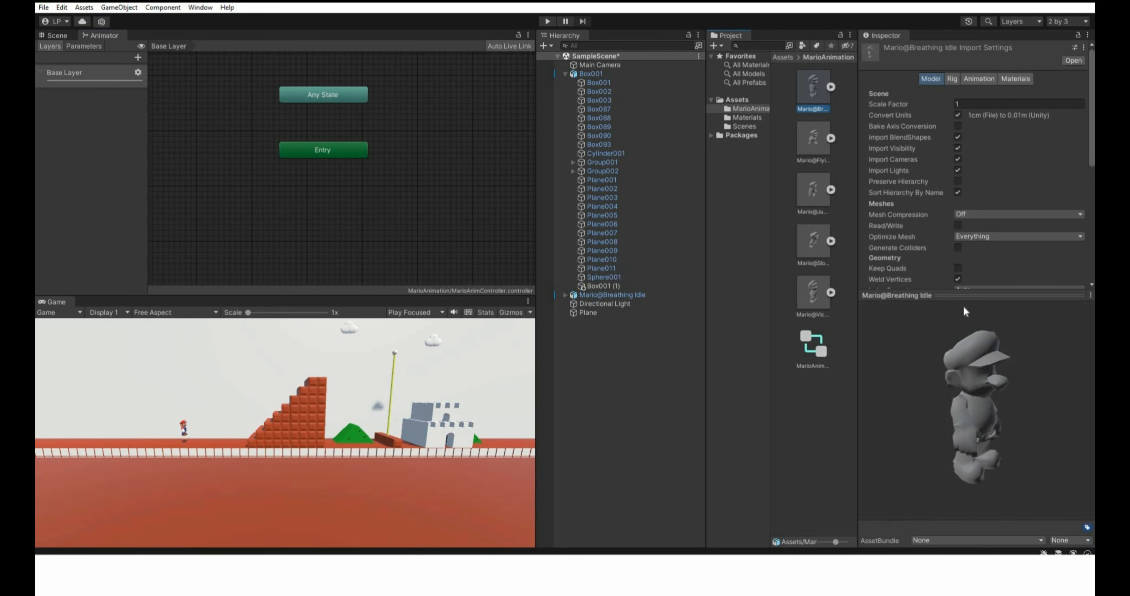
{"action": "left_click", "coordinate": [979, 78]}
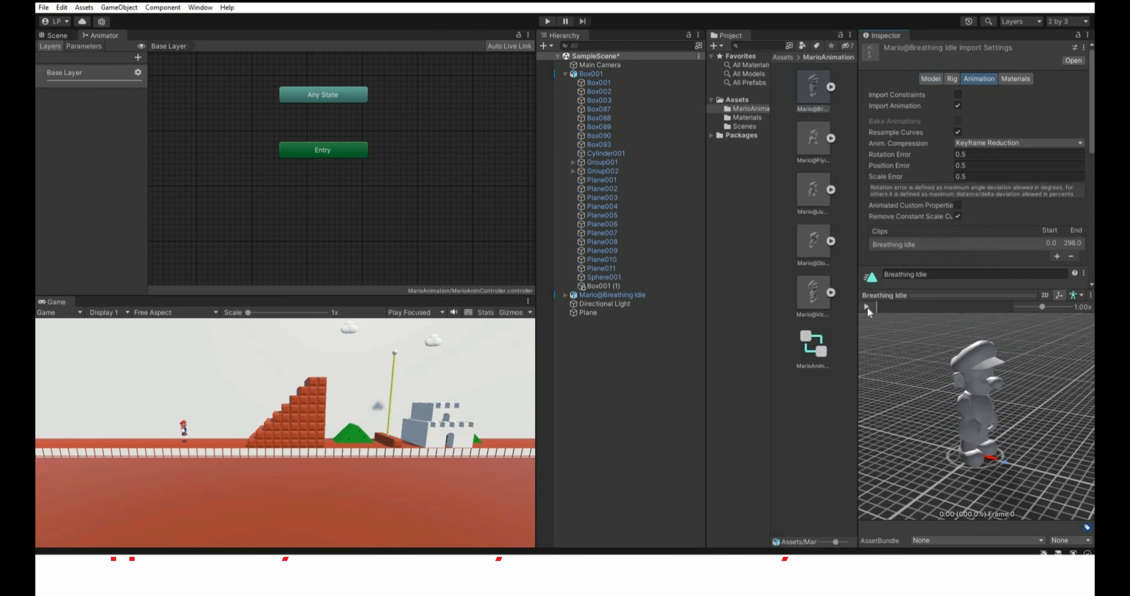
{"action": "left_click", "coordinate": [831, 87]}
{"action": "scroll", "coordinate": [802, 267], "scroll_direction": "down", "scroll_amount": 1}
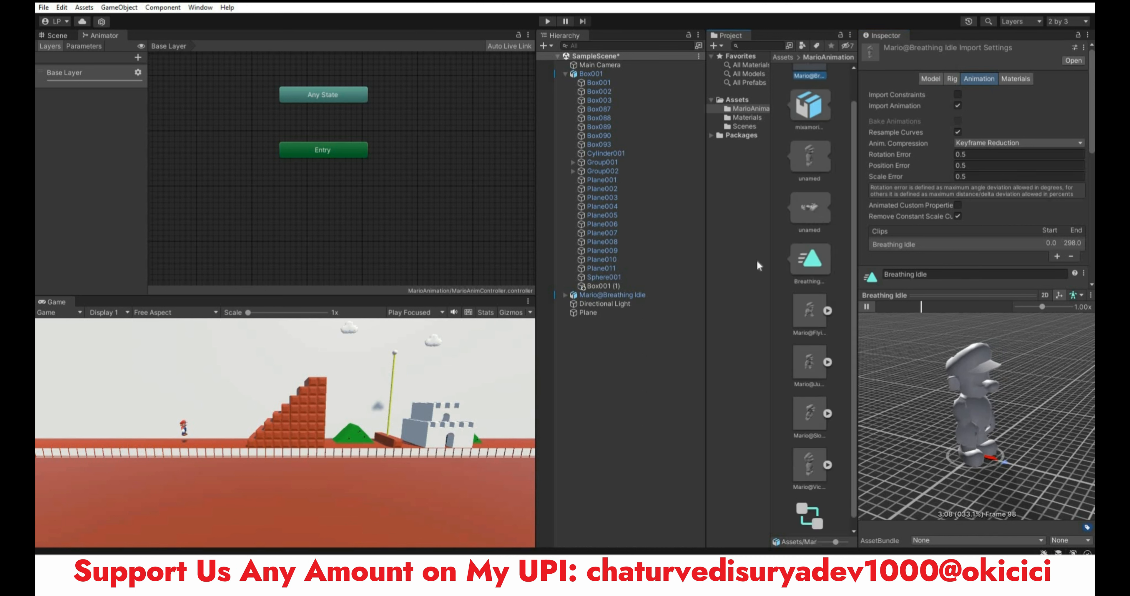
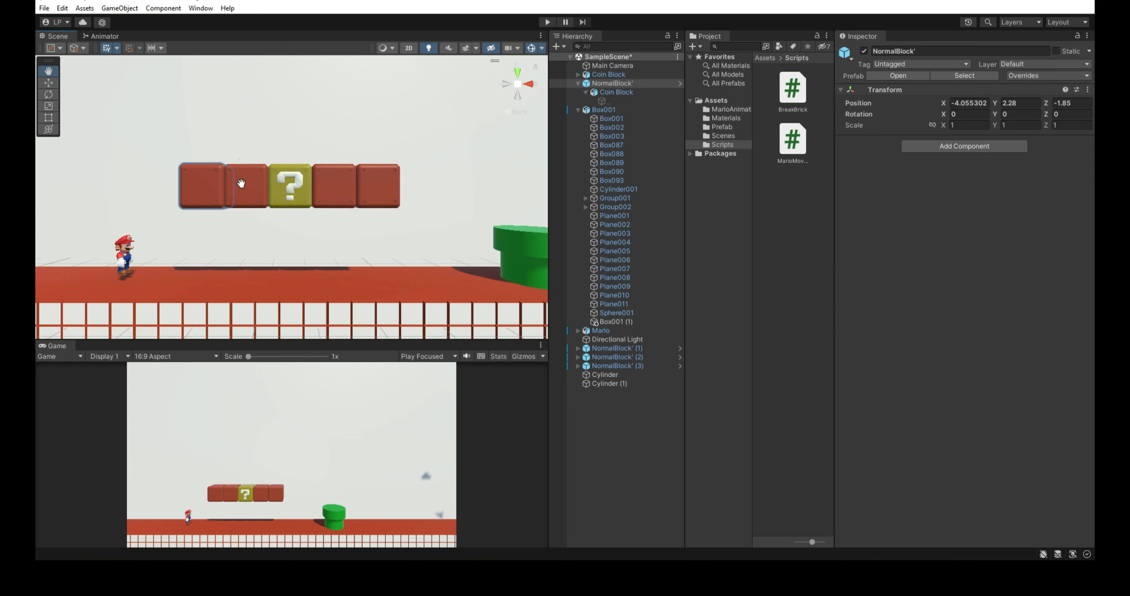
Step: Open the NormalBlock prefab for editing and add a Box Collider component to its root object
{"action": "left_click", "coordinate": [621, 83]}
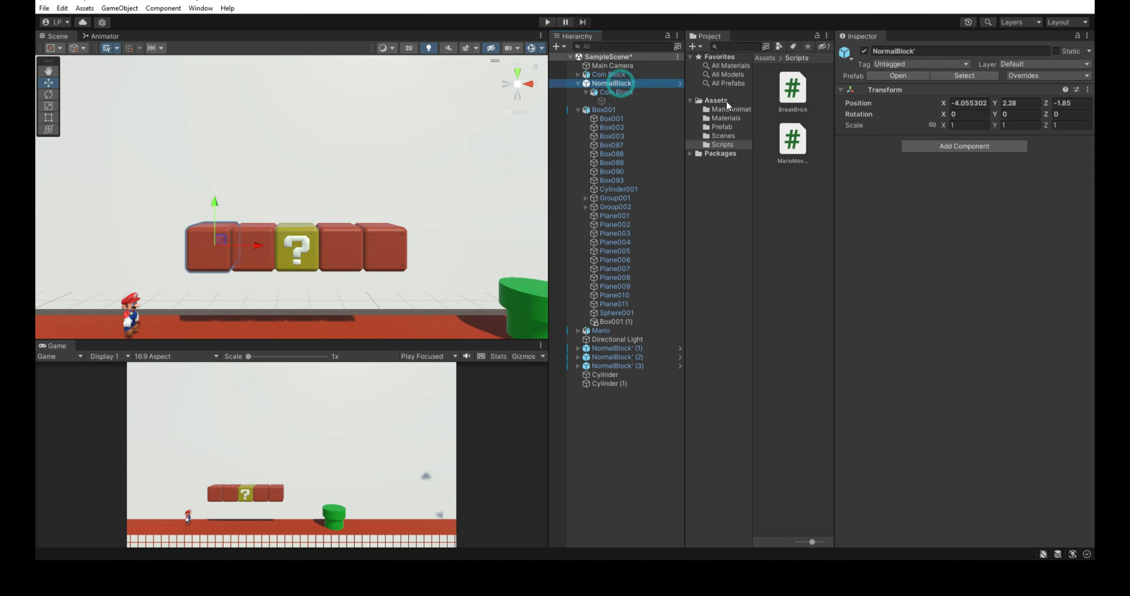
{"action": "left_click", "coordinate": [722, 126]}
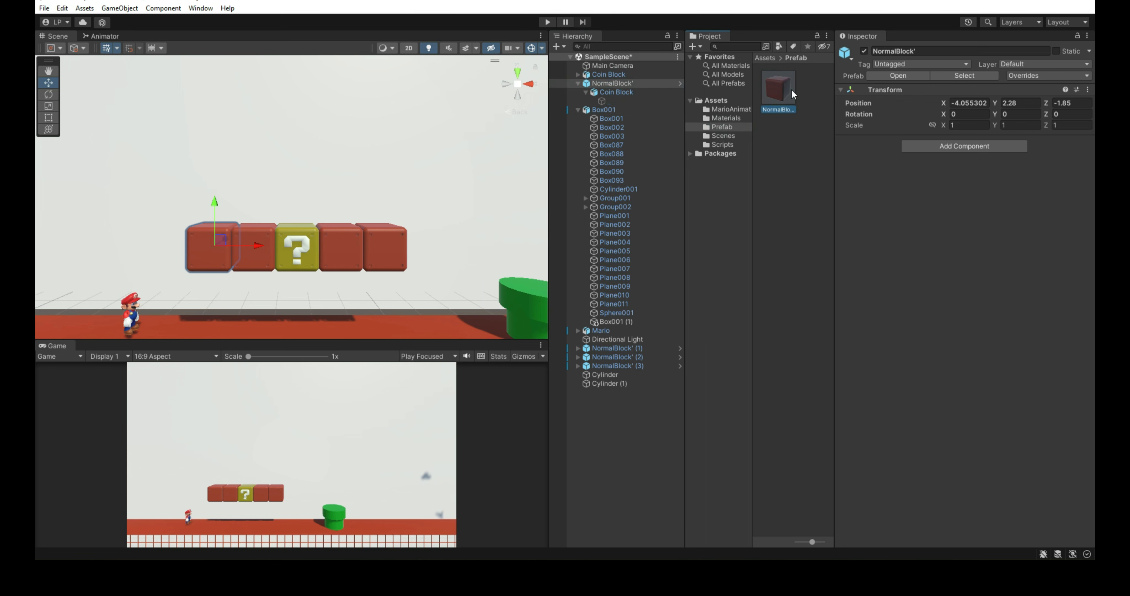
{"action": "double_click", "coordinate": [790, 88]}
{"action": "left_click", "coordinate": [928, 136]}
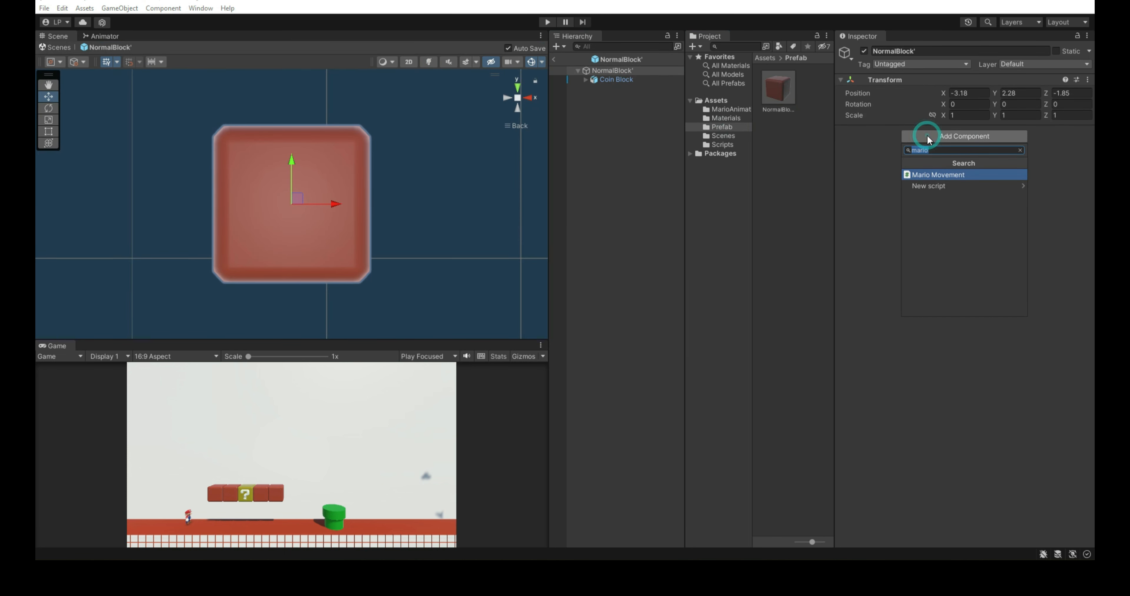
{"action": "type", "text": "bo"}
{"action": "key", "text": "Return"}
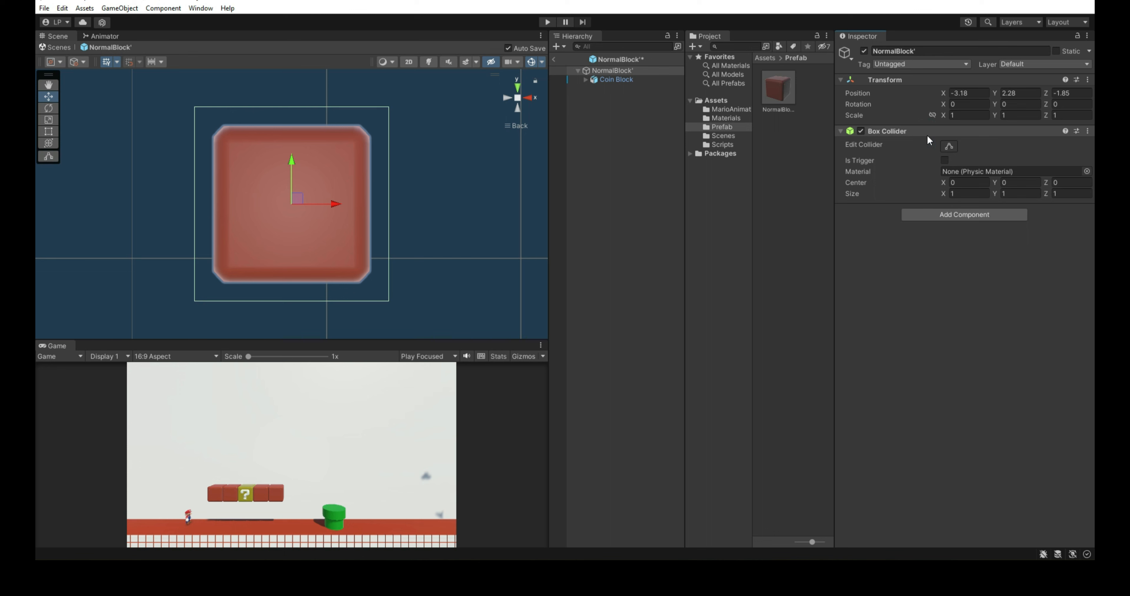
Step: Fit the box collider to the brick's faces, with size about 0.80 × 0.77 × 0.78, and return to the scene
{"action": "left_click", "coordinate": [947, 148]}
{"action": "left_click_drag", "start_coordinate": [389, 205], "coordinate": [371, 211]}
{"action": "left_click_drag", "start_coordinate": [191, 207], "coordinate": [215, 208]}
{"action": "left_click_drag", "start_coordinate": [293, 106], "coordinate": [295, 130]}
{"action": "left_click_drag", "start_coordinate": [293, 301], "coordinate": [289, 281]}
{"action": "left_click", "coordinate": [528, 96]}
{"action": "left_click_drag", "start_coordinate": [383, 207], "coordinate": [368, 206]}
{"action": "left_click_drag", "start_coordinate": [193, 205], "coordinate": [216, 205]}
{"action": "left_click", "coordinate": [517, 88]}
{"action": "left_click", "coordinate": [517, 109]}
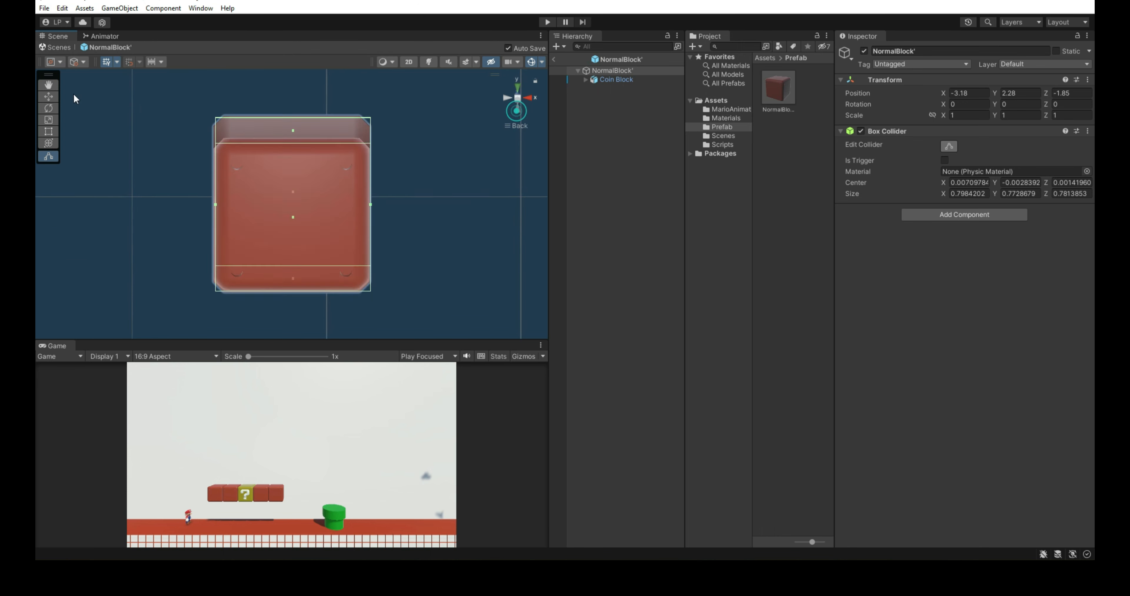
{"action": "left_click", "coordinate": [65, 49]}
Step: Check which blocks in the floating row have a box collider by selecting them one after another
{"action": "left_click", "coordinate": [207, 257]}
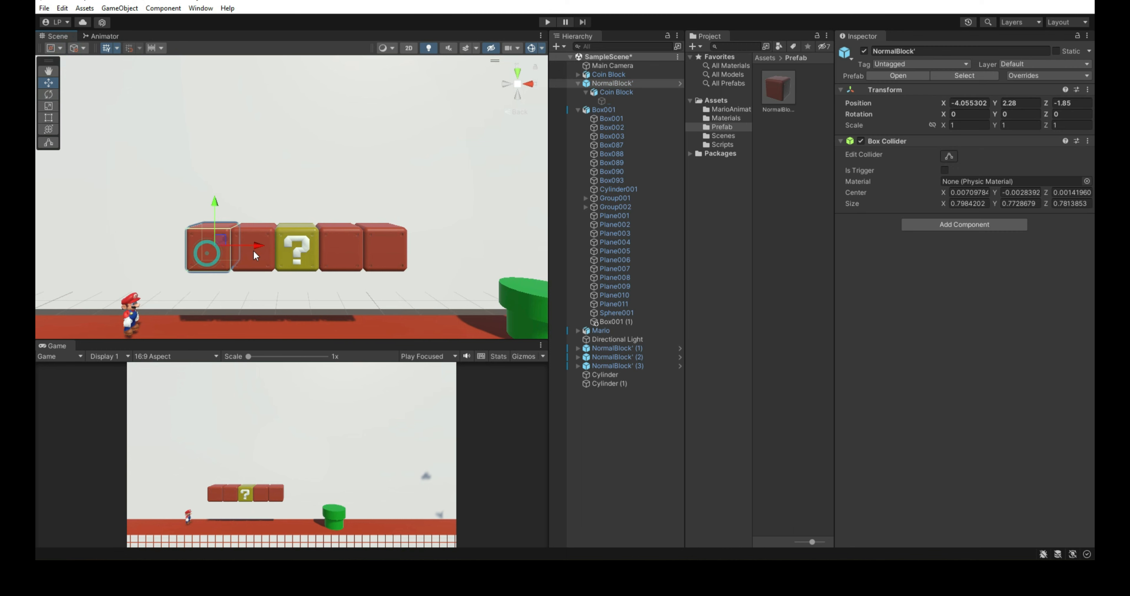
{"action": "left_click", "coordinate": [258, 255]}
{"action": "left_click", "coordinate": [328, 257]}
{"action": "left_click", "coordinate": [392, 256]}
{"action": "left_click", "coordinate": [345, 256]}
{"action": "left_click", "coordinate": [307, 264]}
{"action": "left_click", "coordinate": [263, 263]}
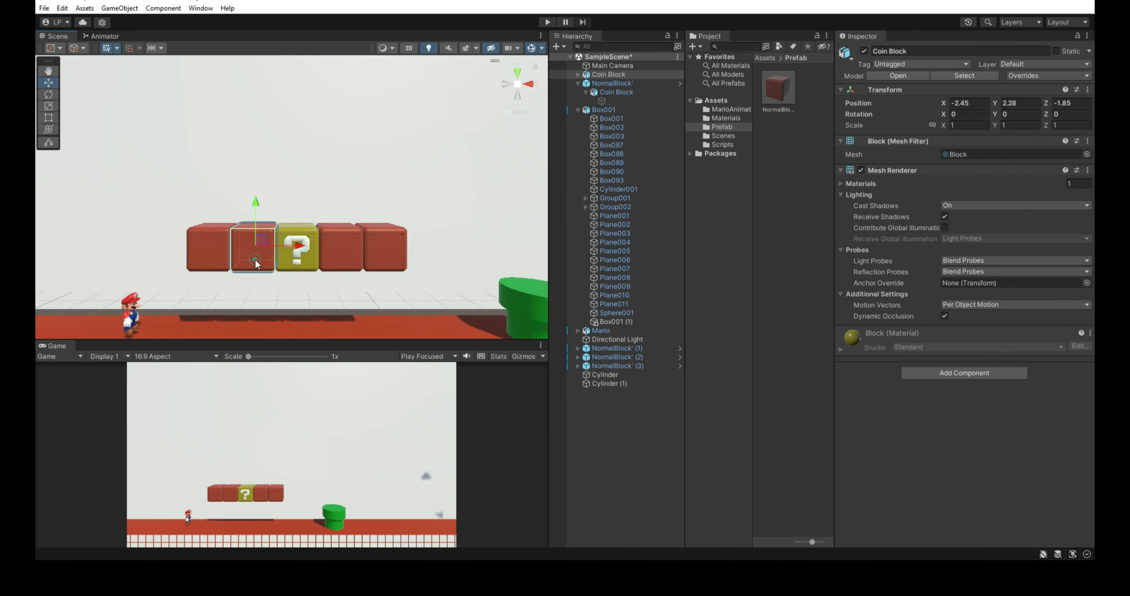
Step: Attach the BreakBrick script from the Scripts folder to the first NormalBlock in the row
{"action": "left_click", "coordinate": [218, 253]}
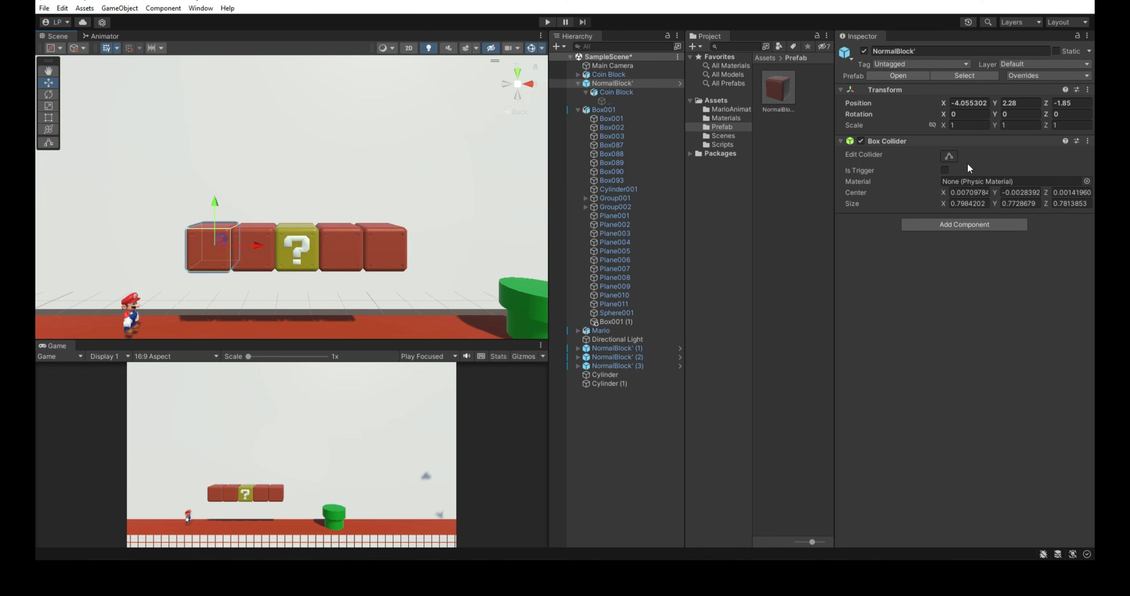
{"action": "left_click", "coordinate": [746, 128]}
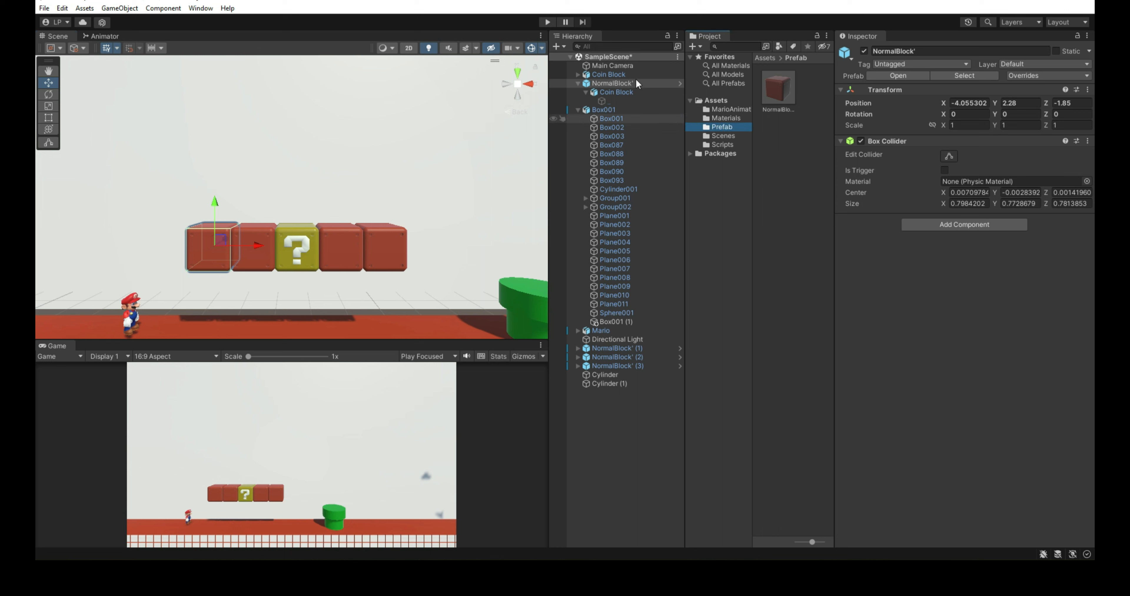
{"action": "left_click", "coordinate": [722, 144]}
{"action": "left_click_drag", "start_coordinate": [793, 89], "coordinate": [979, 340]}
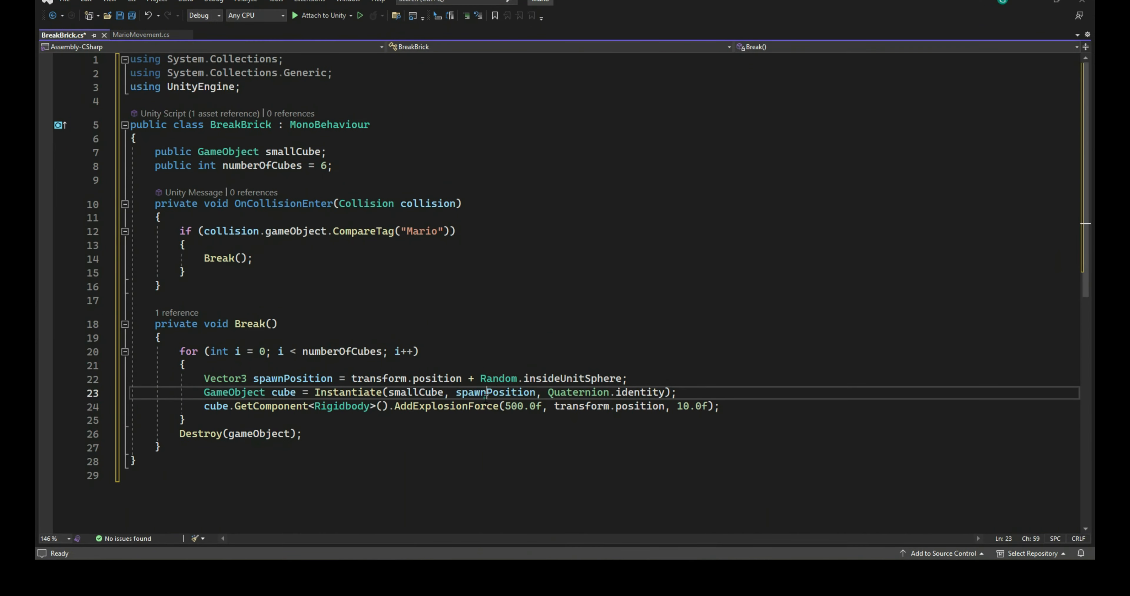
Step: Save the BreakBrick script in Visual Studio and switch back to Unity to reload the component's fields
{"action": "double_click", "coordinate": [495, 392]}
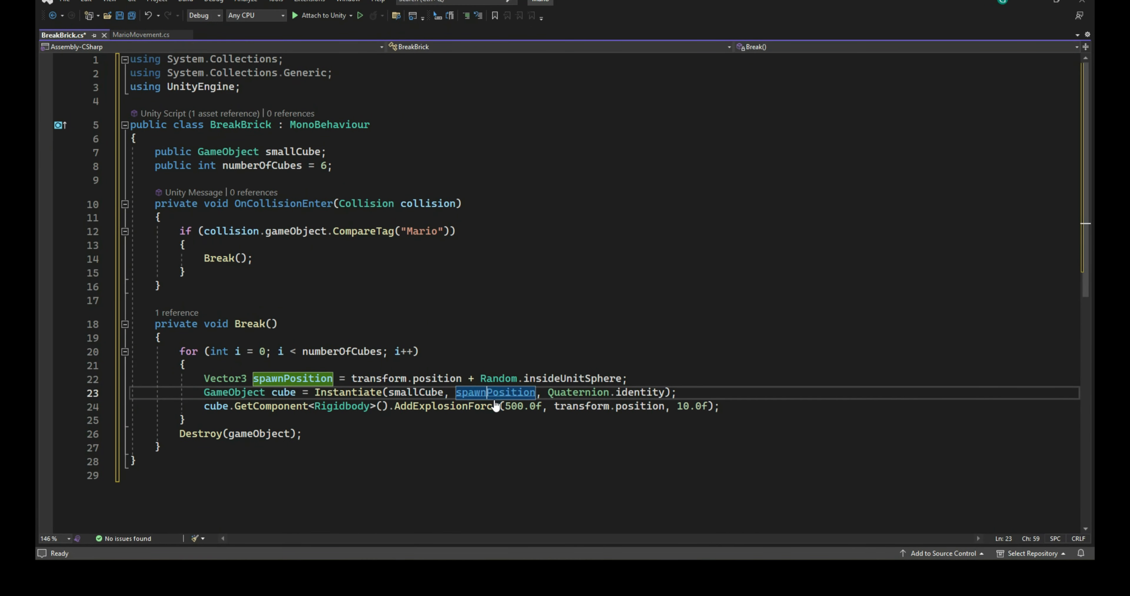
{"action": "key", "text": "ctrl+s"}
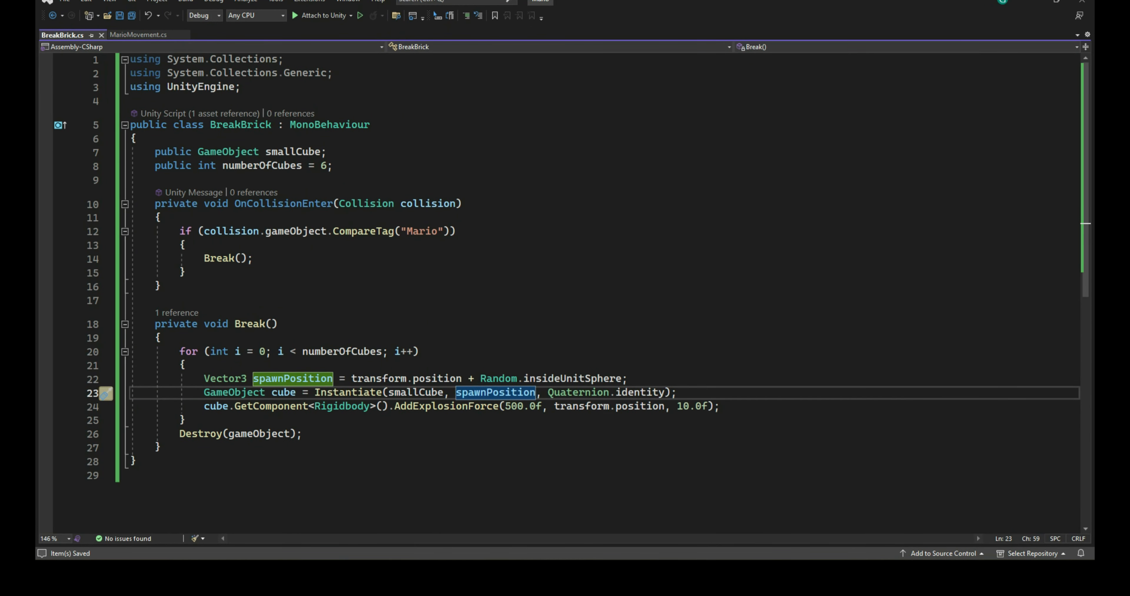
{"action": "key", "text": "alt+Tab"}
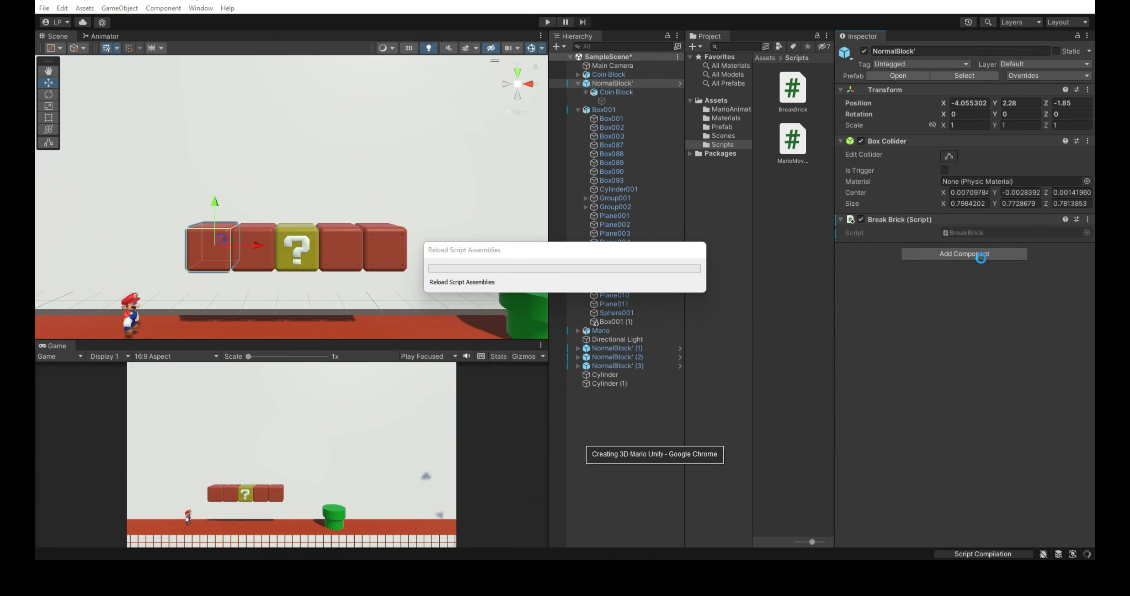
{"action": "left_click", "coordinate": [844, 242]}
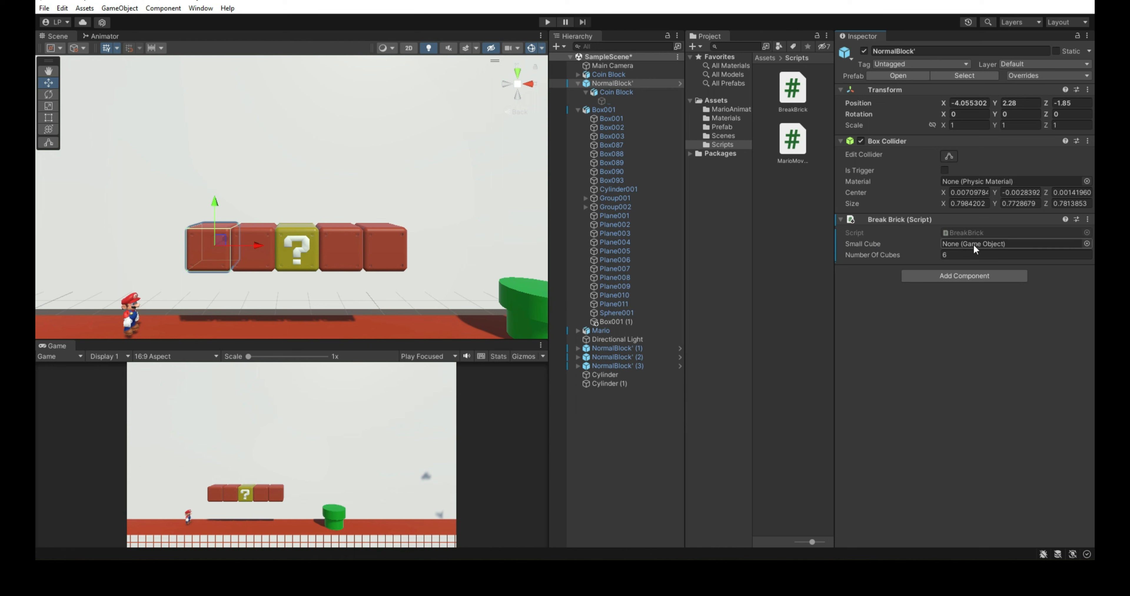
Step: Duplicate the first NormalBlock and set the copy's scale to 0.25 on X, Y and Z
{"action": "left_click", "coordinate": [609, 85]}
{"action": "key", "text": "ctrl+d"}
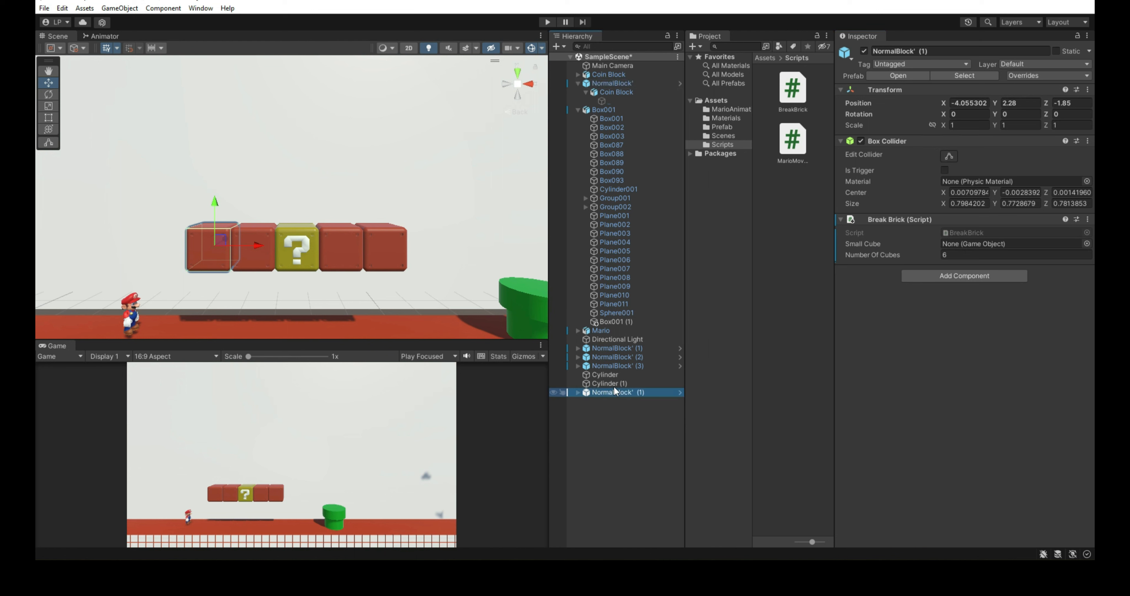
{"action": "key", "text": "r"}
{"action": "left_click", "coordinate": [982, 124]}
{"action": "type", "text": "0.25"}
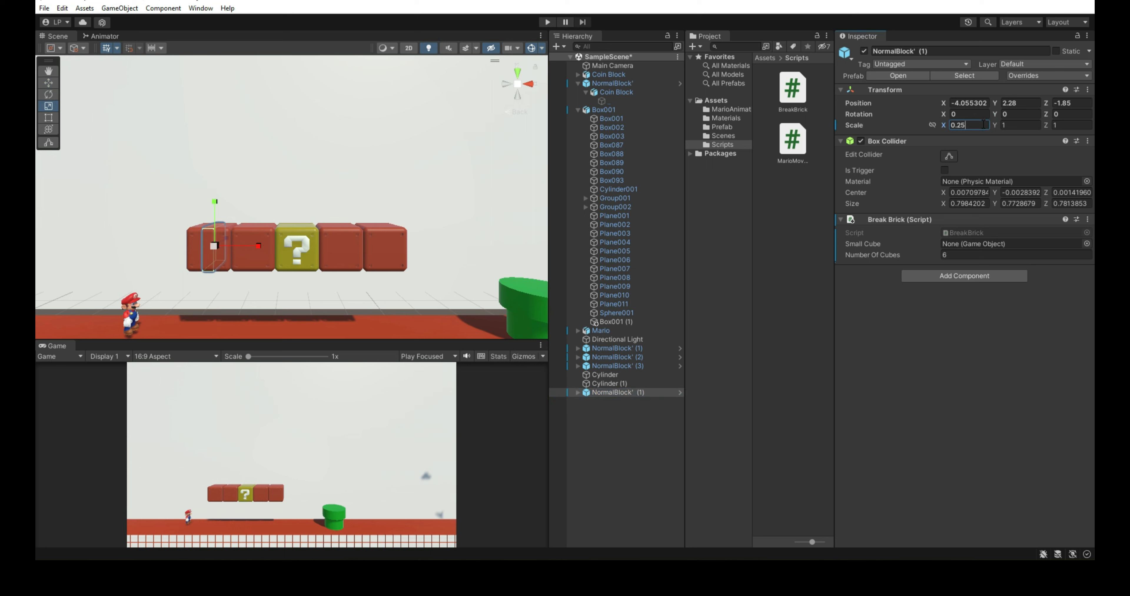
{"action": "left_click", "coordinate": [1037, 124]}
{"action": "type", "text": "0.25"}
{"action": "key", "text": "Tab"}
{"action": "type", "text": "0.25"}
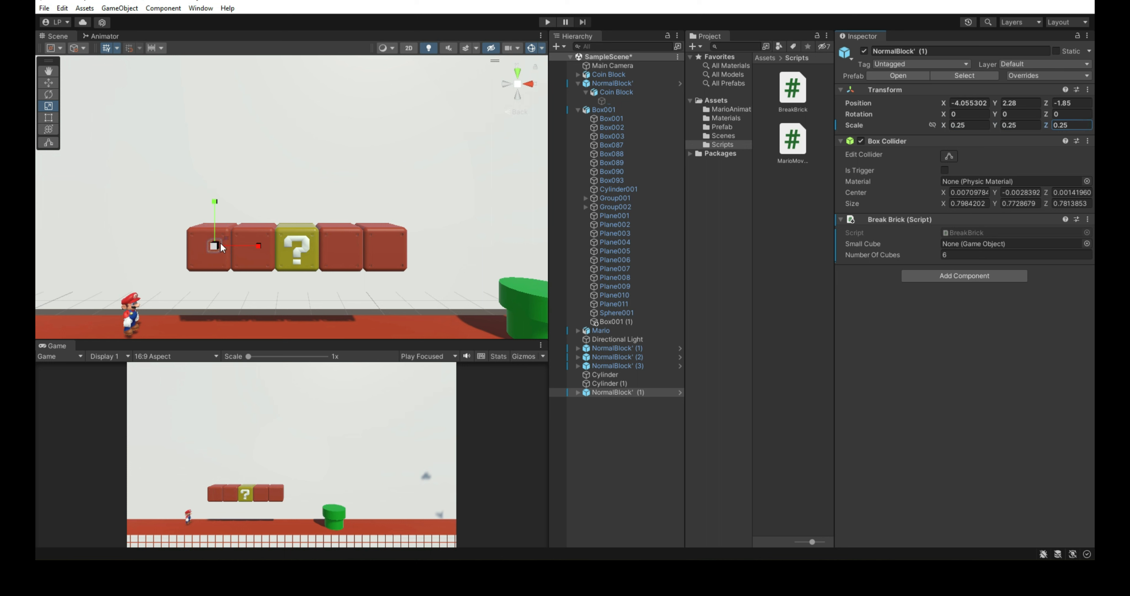
{"action": "left_click", "coordinate": [530, 84]}
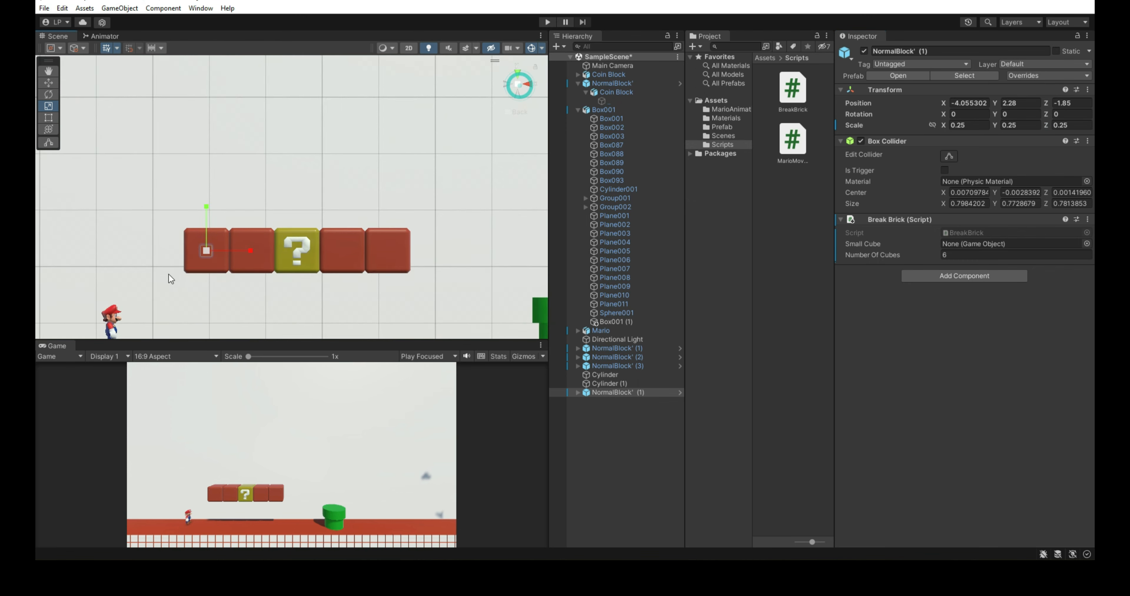
{"action": "scroll", "coordinate": [168, 275], "scroll_direction": "up", "scroll_amount": 5}
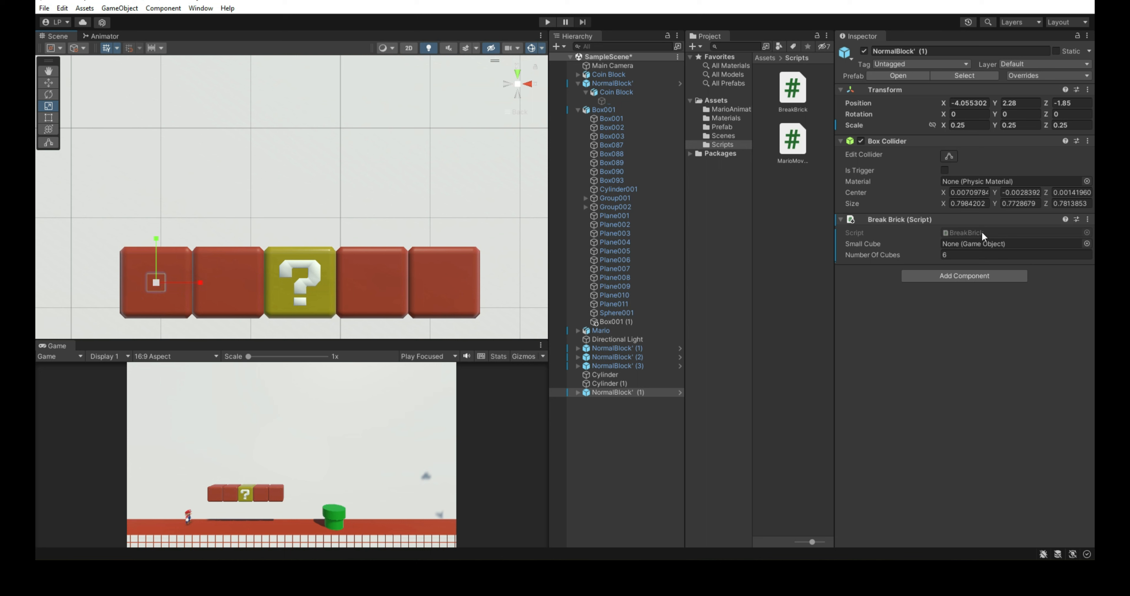
{"action": "right_click", "coordinate": [627, 392]}
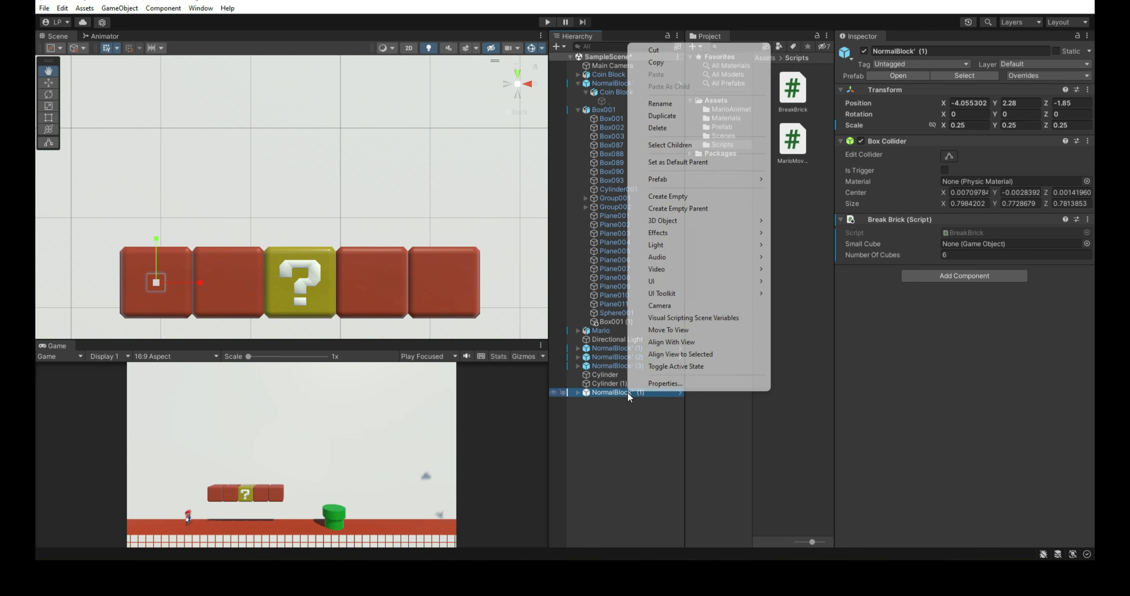
{"action": "left_click", "coordinate": [623, 412]}
{"action": "left_click", "coordinate": [621, 411]}
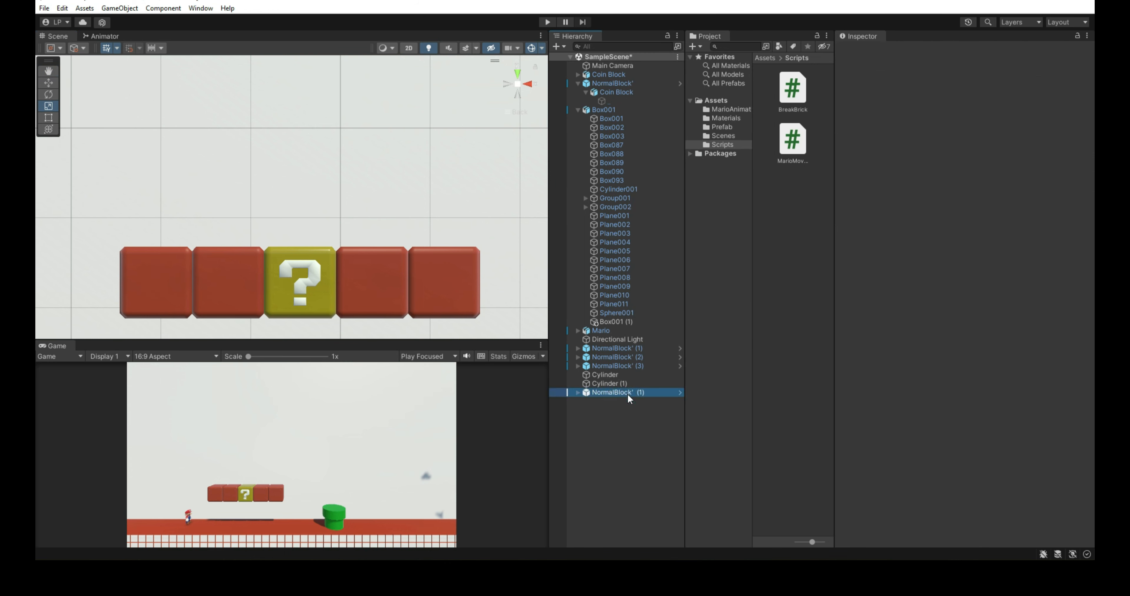
Step: Open the Prefab folder and create an empty parent object around the scaled-down NormalBlock copy
{"action": "left_click", "coordinate": [626, 393]}
{"action": "left_click", "coordinate": [722, 127]}
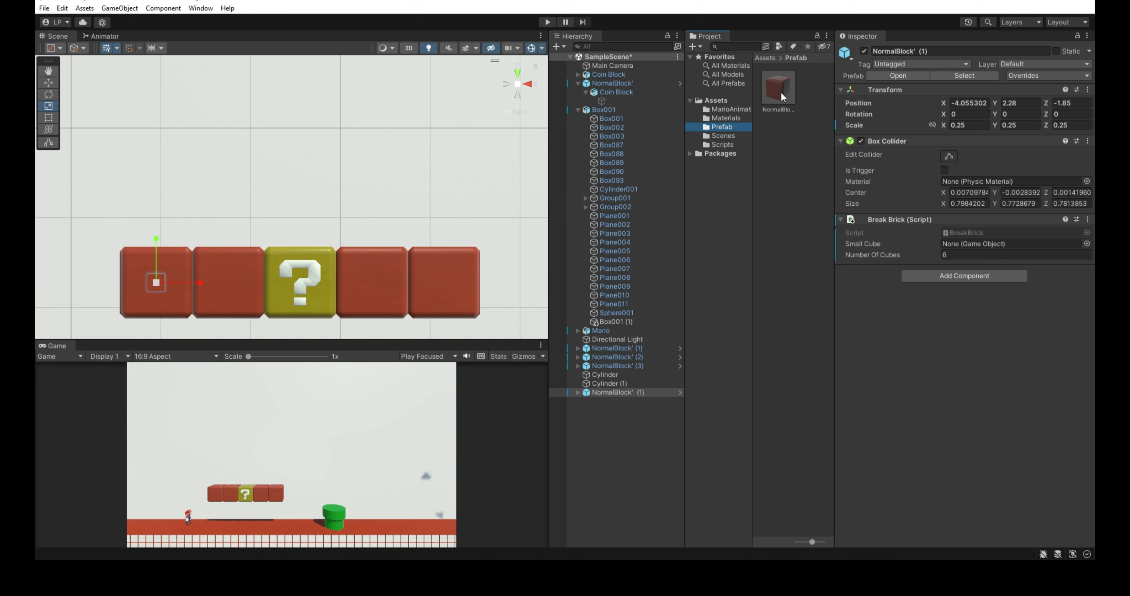
{"action": "left_click", "coordinate": [617, 393]}
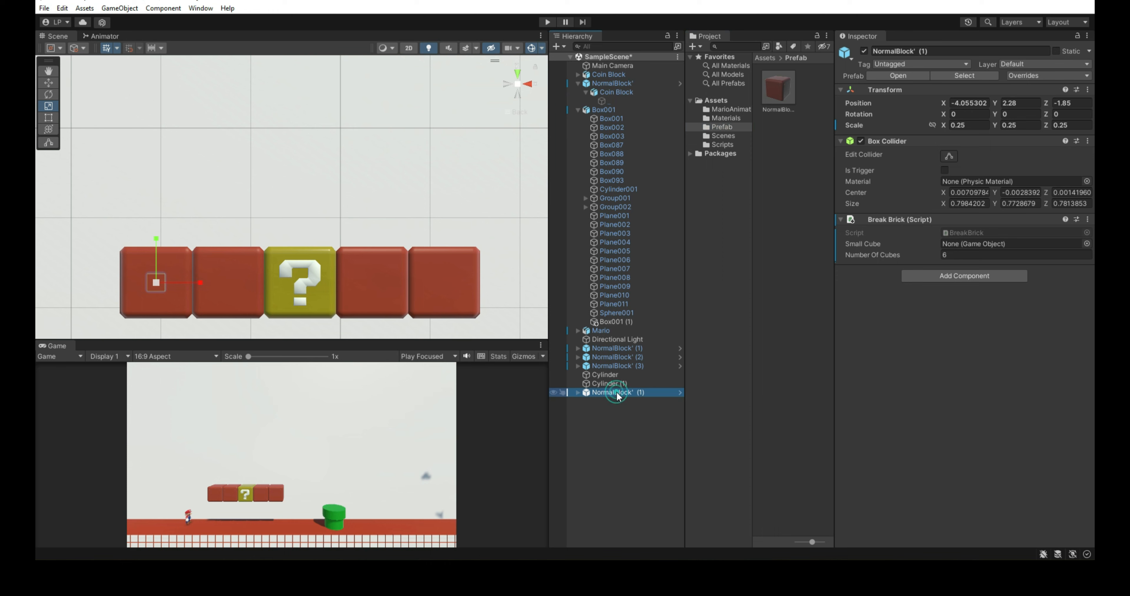
{"action": "right_click", "coordinate": [616, 394]}
{"action": "left_click", "coordinate": [666, 213]}
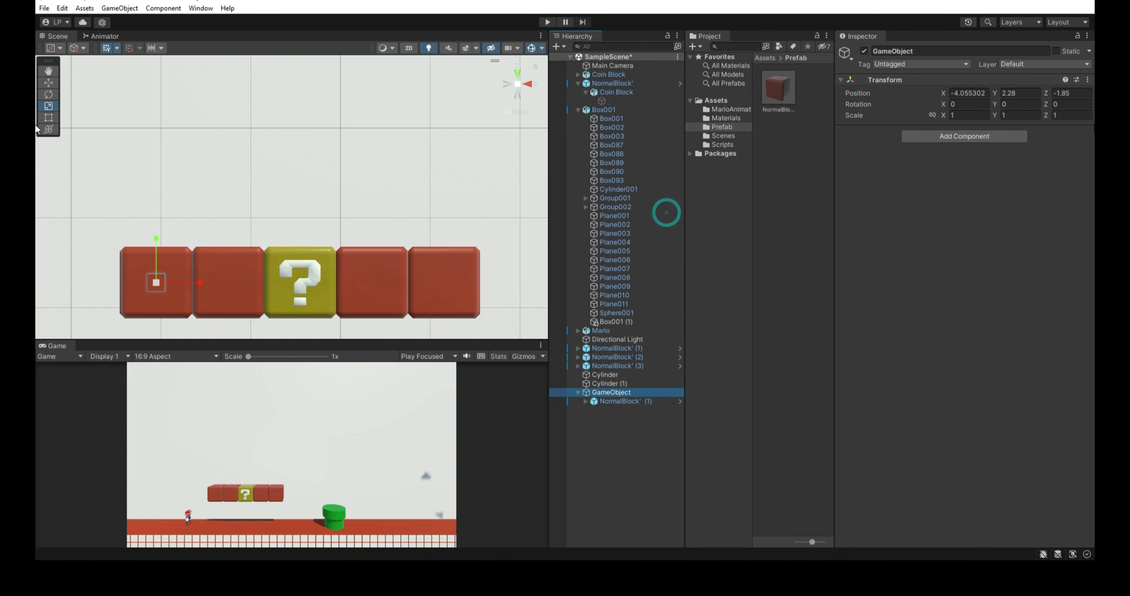
Step: Rename the new parent object SmallCubes and save it as a prefab in the Prefab folder
{"action": "left_click", "coordinate": [977, 50]}
{"action": "type", "text": "Sm"}
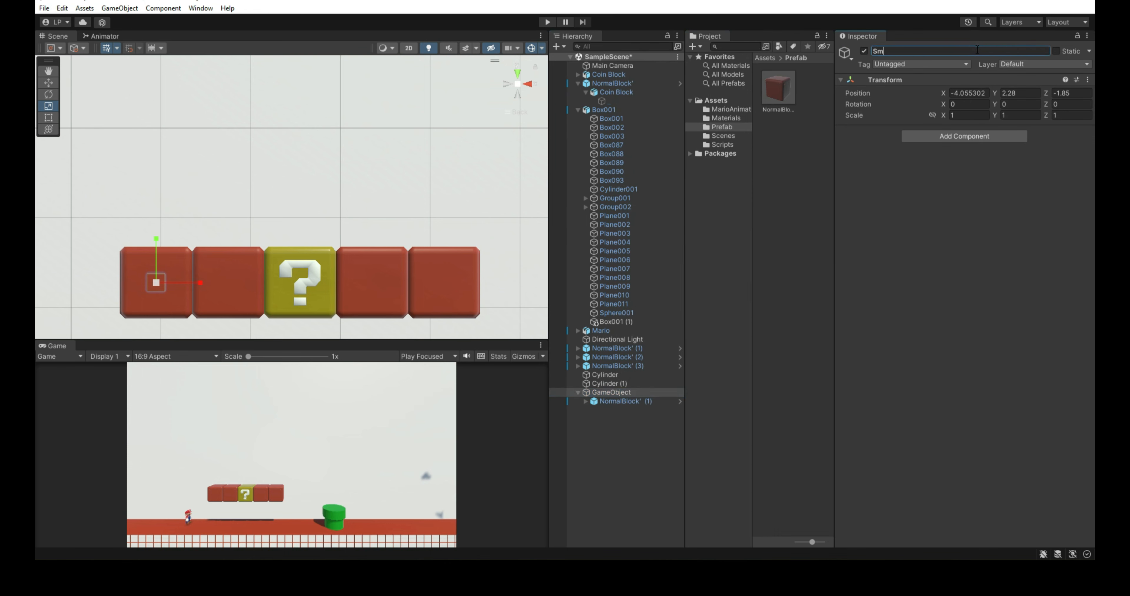
{"action": "type", "text": "allCubes"}
{"action": "key", "text": "Return"}
{"action": "left_click_drag", "start_coordinate": [628, 392], "coordinate": [825, 232]}
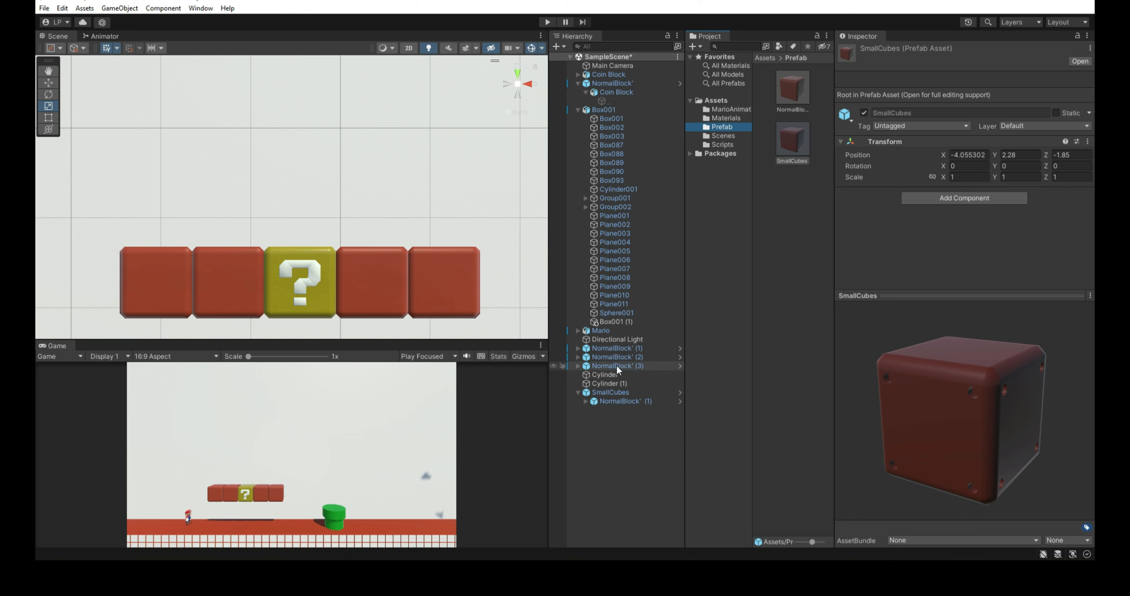
Step: Assign the SmallCubes prefab as the Small Cube of the Break Brick script on the first NormalBlock
{"action": "left_click", "coordinate": [613, 83]}
{"action": "left_click_drag", "start_coordinate": [795, 149], "coordinate": [970, 244]}
{"action": "scroll", "coordinate": [325, 240], "scroll_direction": "down", "scroll_amount": 5}
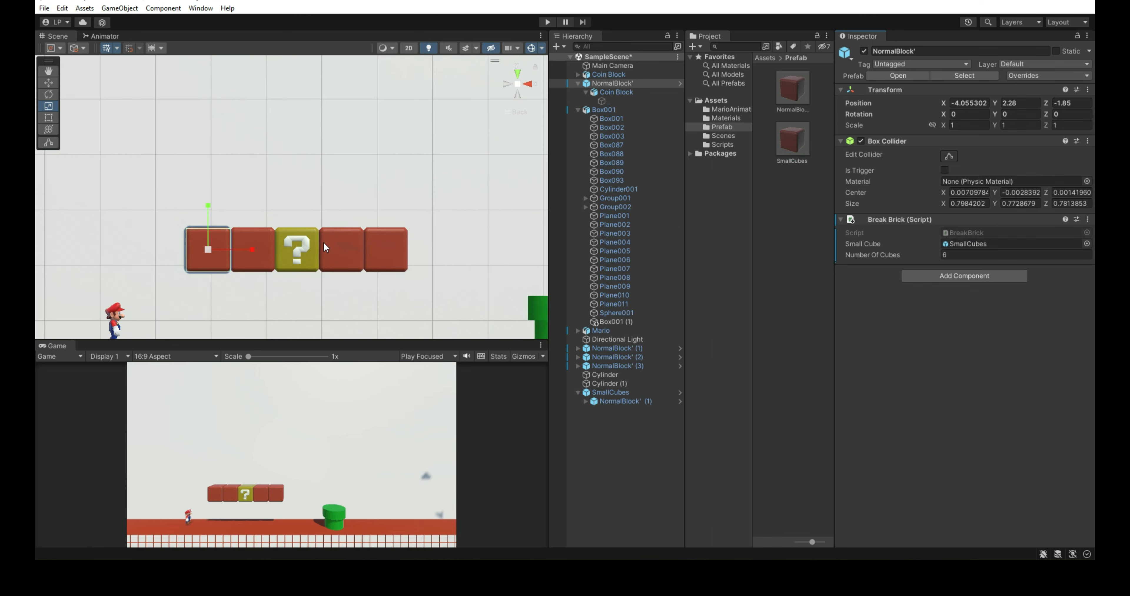
Step: Play the scene and move Mario to the right, jumping into the first brick to test the breaking
{"action": "middle_click_drag", "start_coordinate": [287, 246], "coordinate": [285, 201]}
{"action": "scroll", "coordinate": [284, 201], "scroll_direction": "up", "scroll_amount": 5}
{"action": "left_click_drag", "start_coordinate": [257, 237], "coordinate": [295, 213]}
{"action": "left_click", "coordinate": [548, 22]}
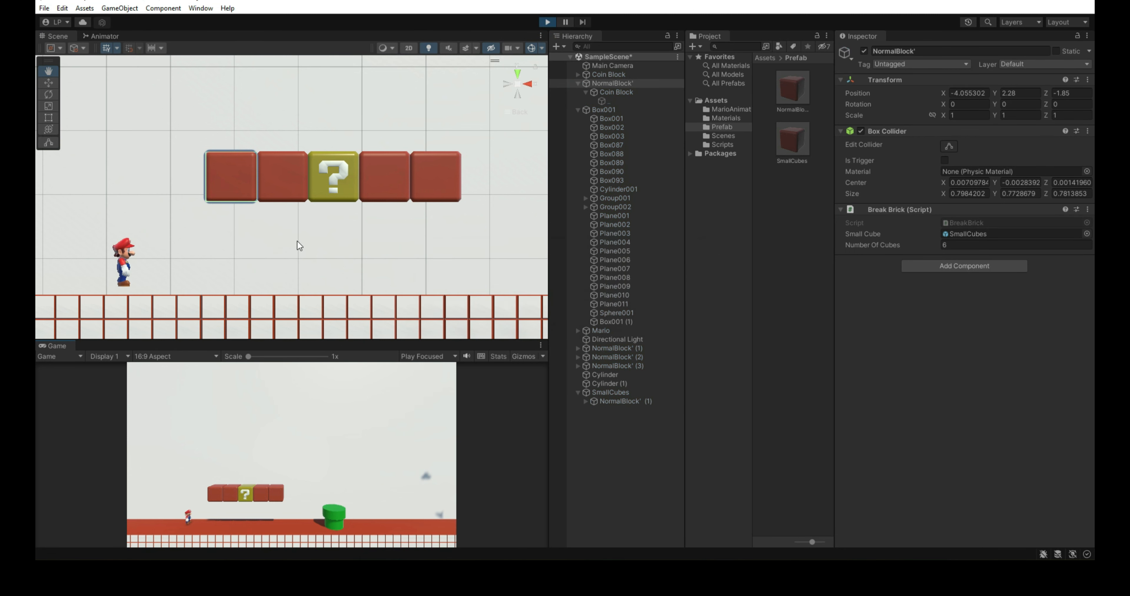
{"action": "key", "text": "Right"}
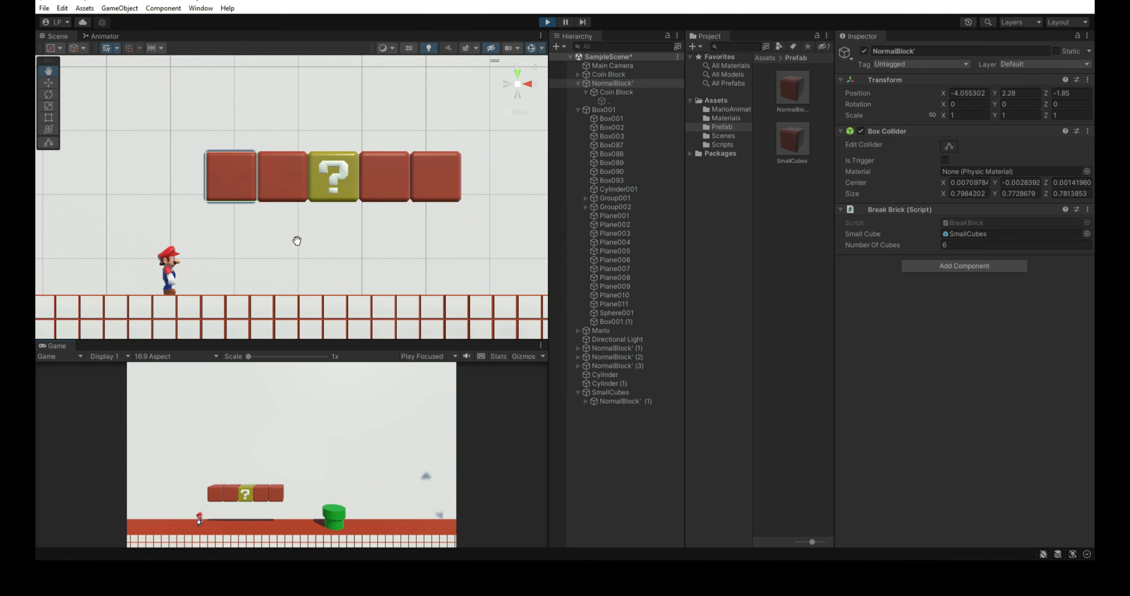
{"action": "key", "text": "space"}
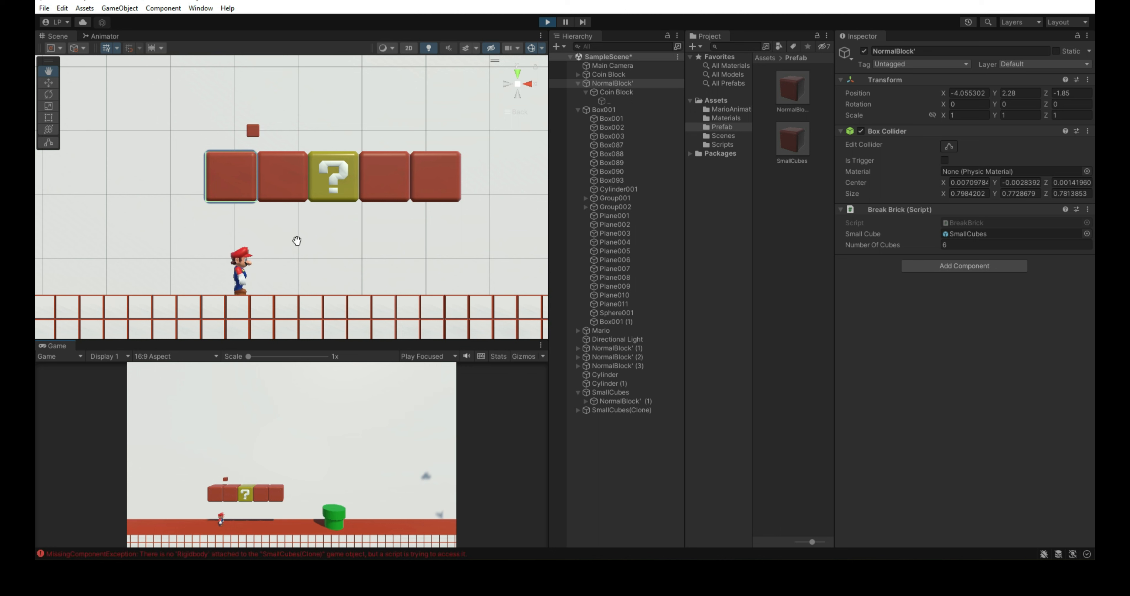
Step: Jump Mario into the first brick again to repeat the breaking test and stop playing the scene
{"action": "key", "text": "space"}
{"action": "key", "text": "space"}
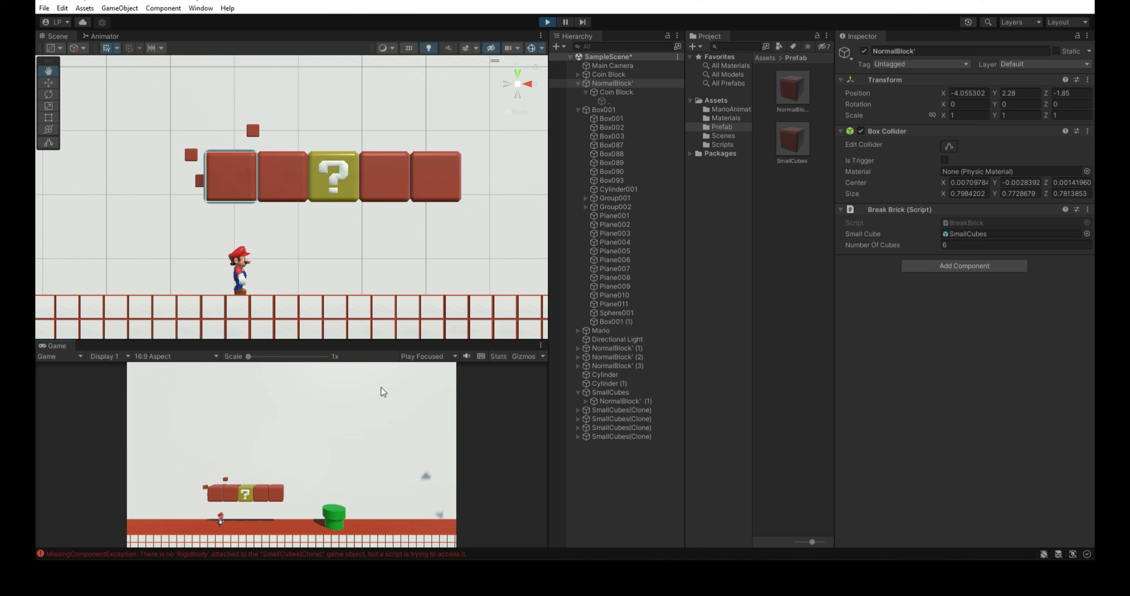
{"action": "left_click", "coordinate": [549, 22]}
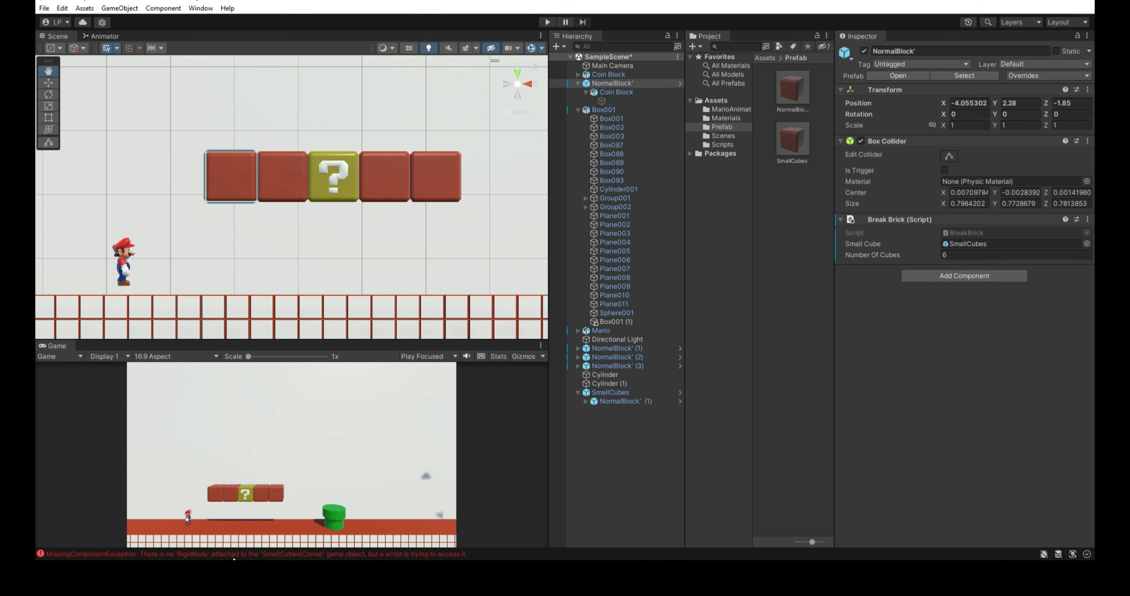
Step: Open the console, examine the details of the first error, and move the window clear of the Inspector
{"action": "left_click", "coordinate": [234, 554]}
{"action": "left_click", "coordinate": [397, 251]}
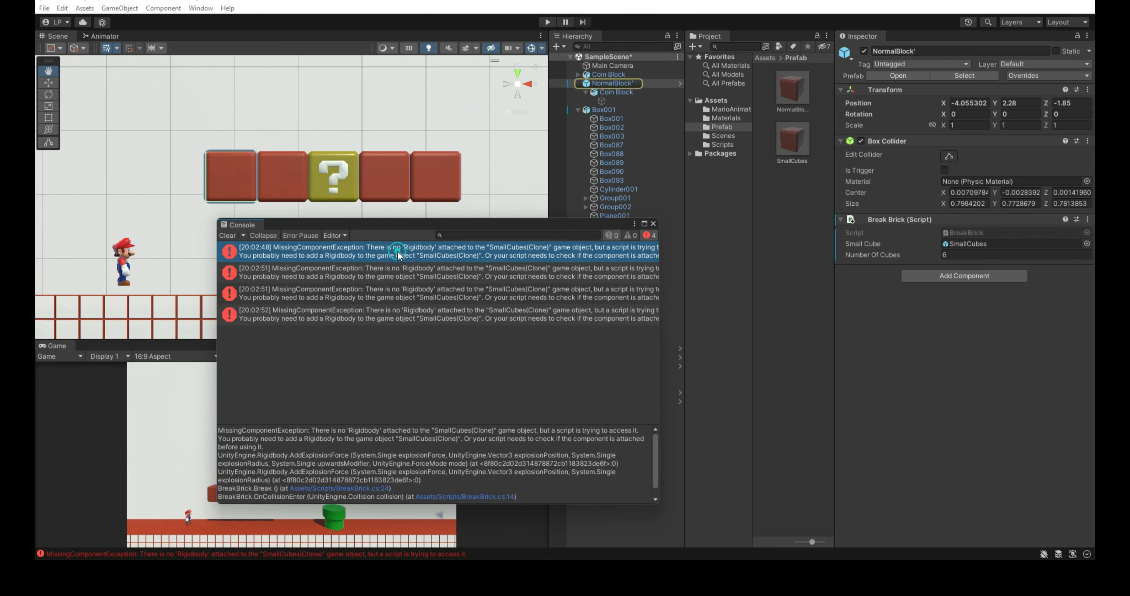
{"action": "left_click_drag", "start_coordinate": [582, 226], "coordinate": [400, 268]}
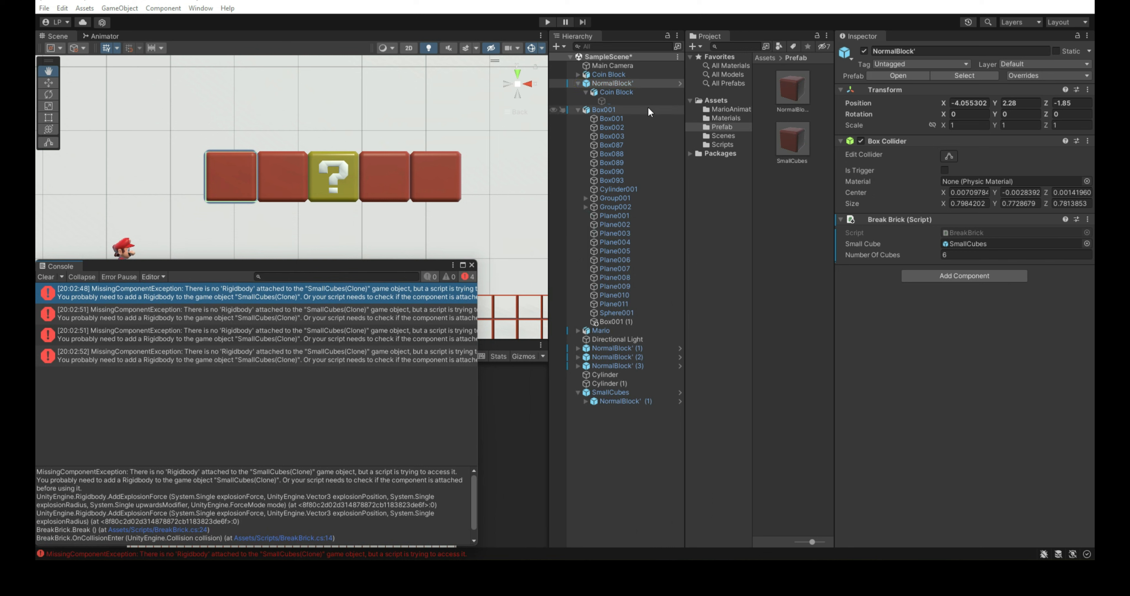
Step: Add a Rigidbody component to the SmallCubes prefab and return to the scene, moving the console out of the way
{"action": "left_click", "coordinate": [795, 139]}
{"action": "double_click", "coordinate": [795, 139]}
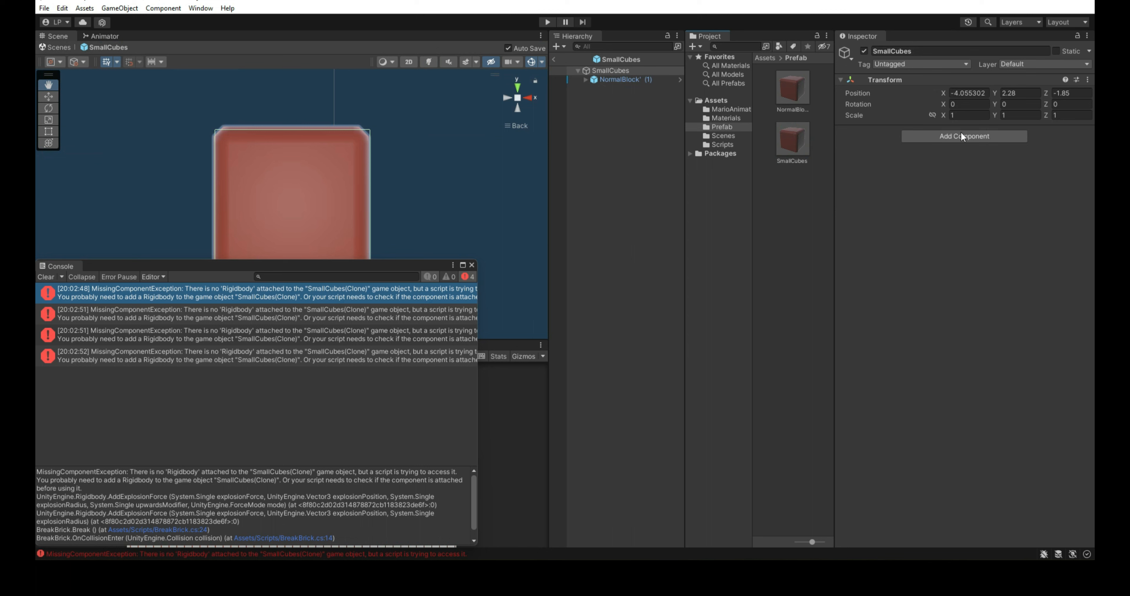
{"action": "left_click", "coordinate": [978, 137]}
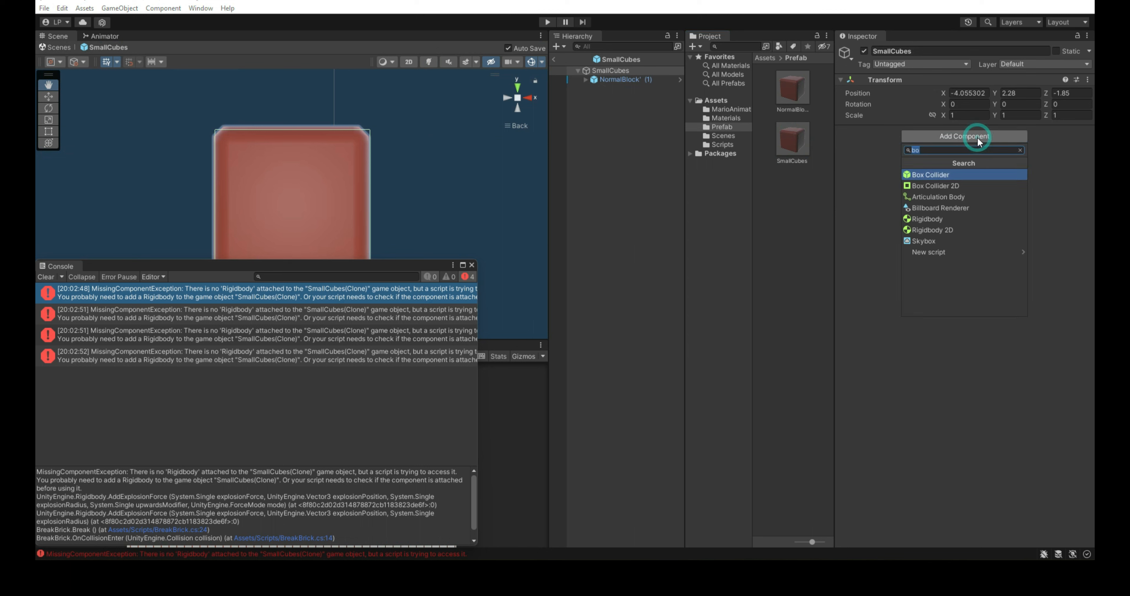
{"action": "type", "text": "rig"}
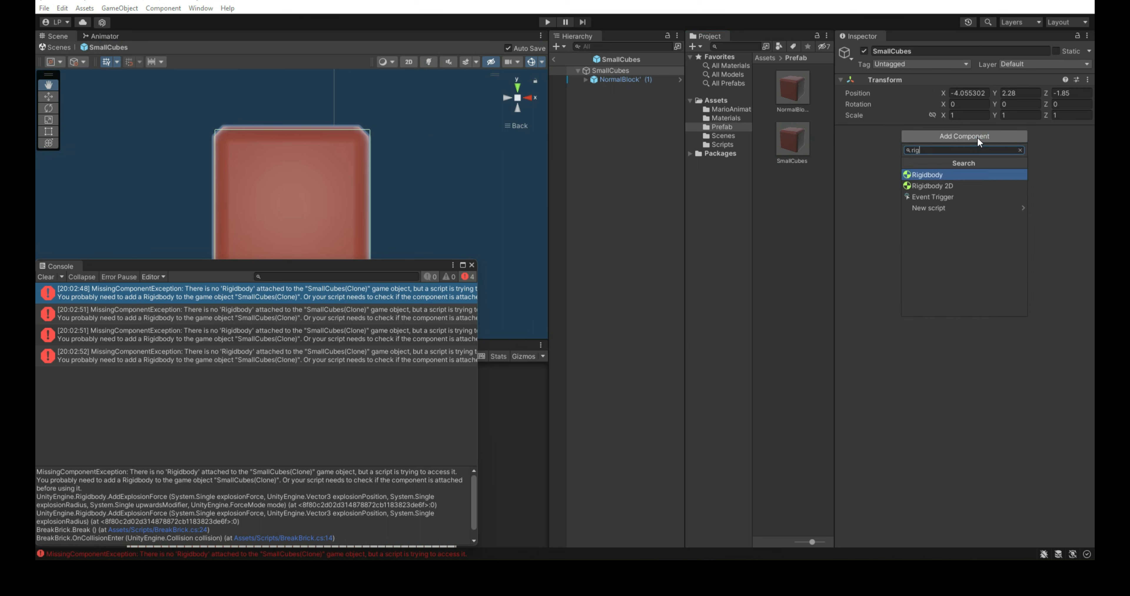
{"action": "left_click", "coordinate": [961, 174]}
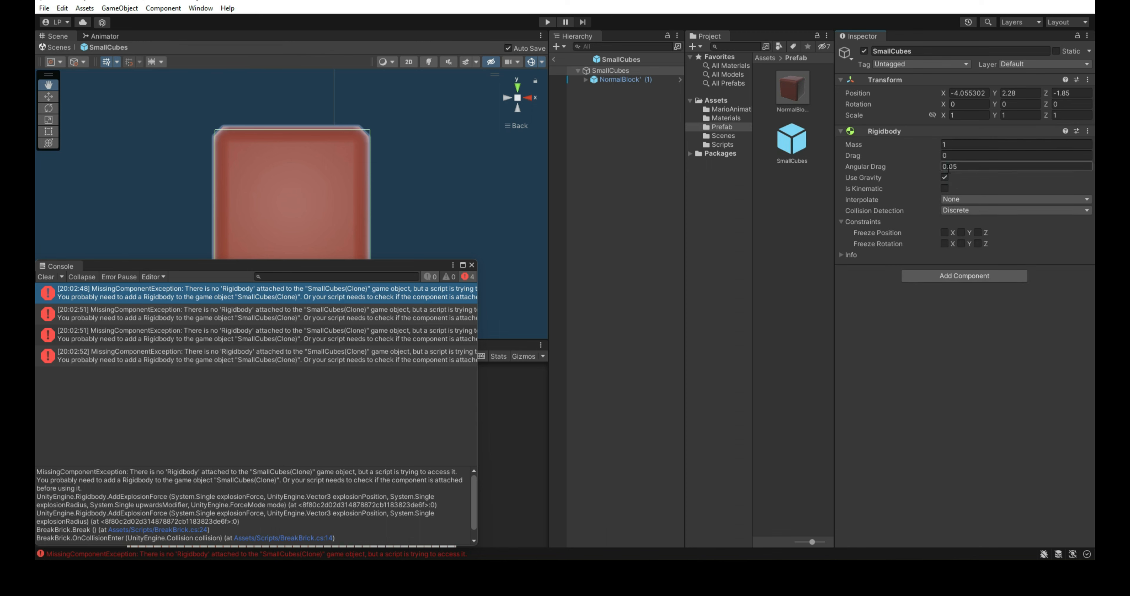
{"action": "left_click", "coordinate": [55, 50]}
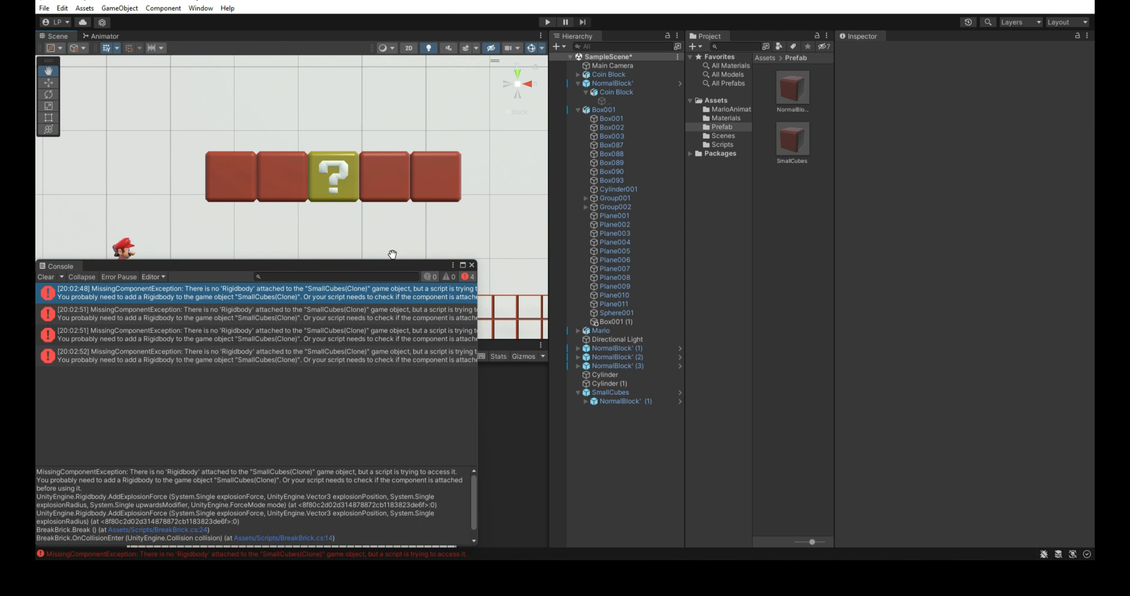
{"action": "left_click_drag", "start_coordinate": [392, 264], "coordinate": [1046, 318]}
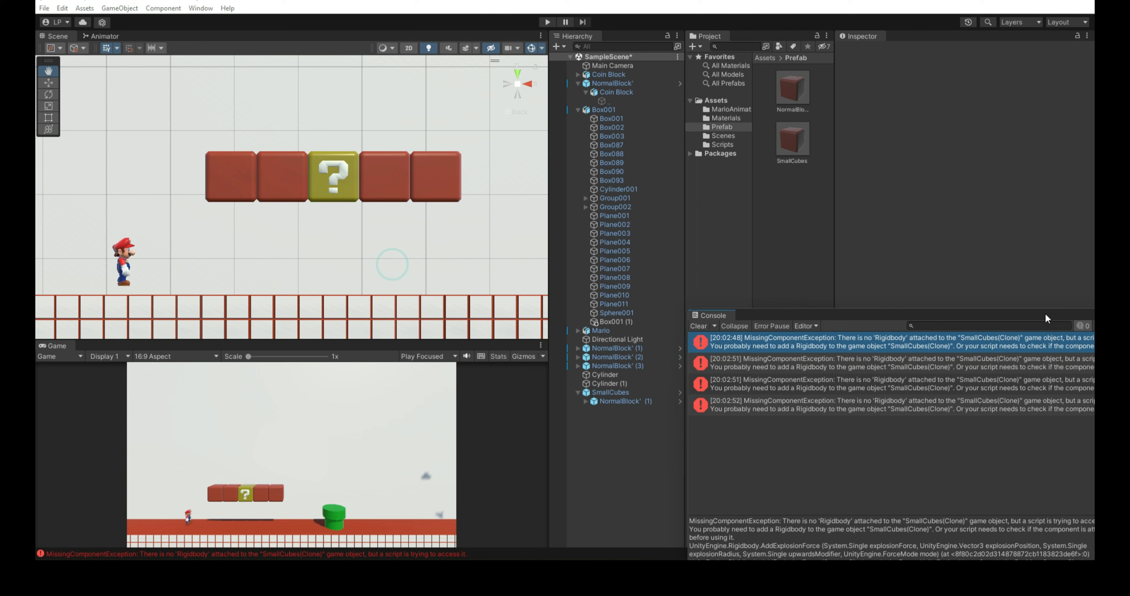
Step: Identify the leftover small cube above the first brick in a play test and delete the SmallCubes object from the scene
{"action": "left_click", "coordinate": [547, 22]}
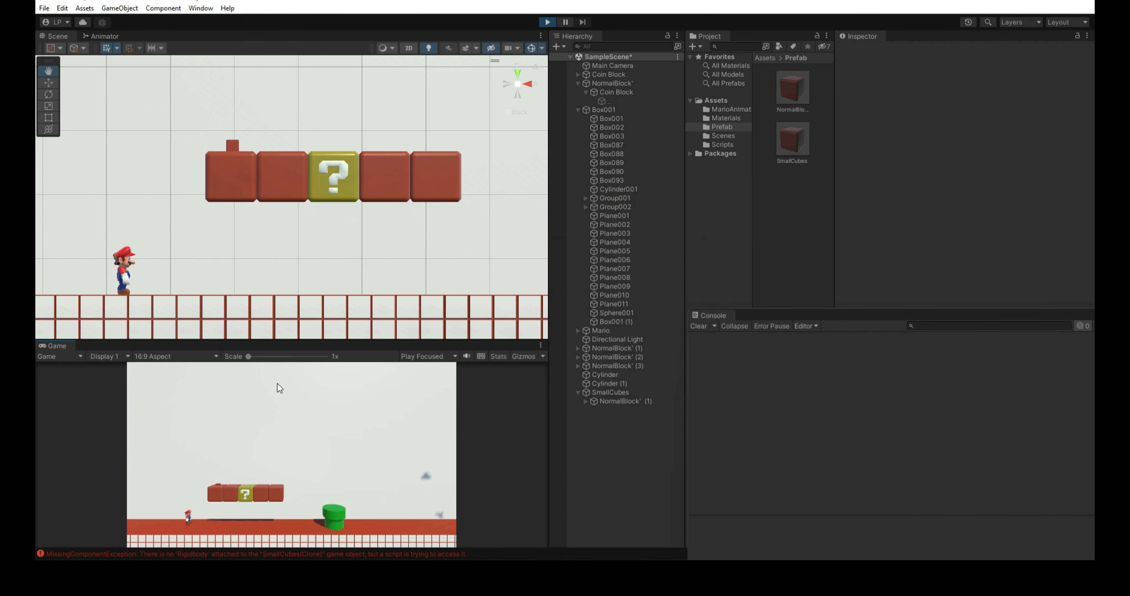
{"action": "key", "text": "w"}
{"action": "left_click", "coordinate": [234, 147]}
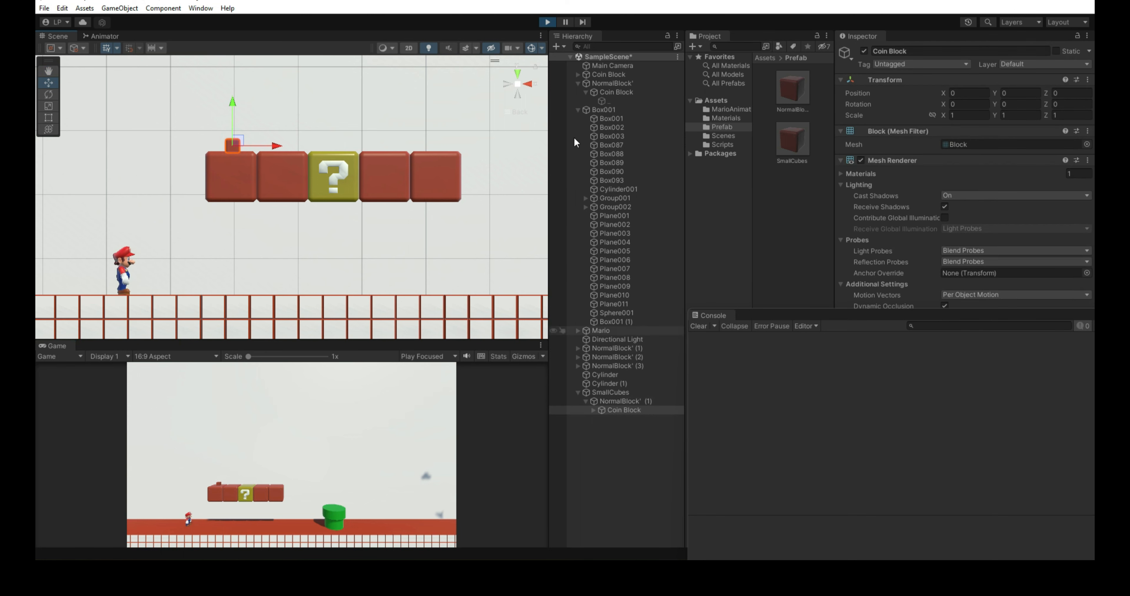
{"action": "left_click", "coordinate": [550, 22]}
{"action": "left_click", "coordinate": [625, 393]}
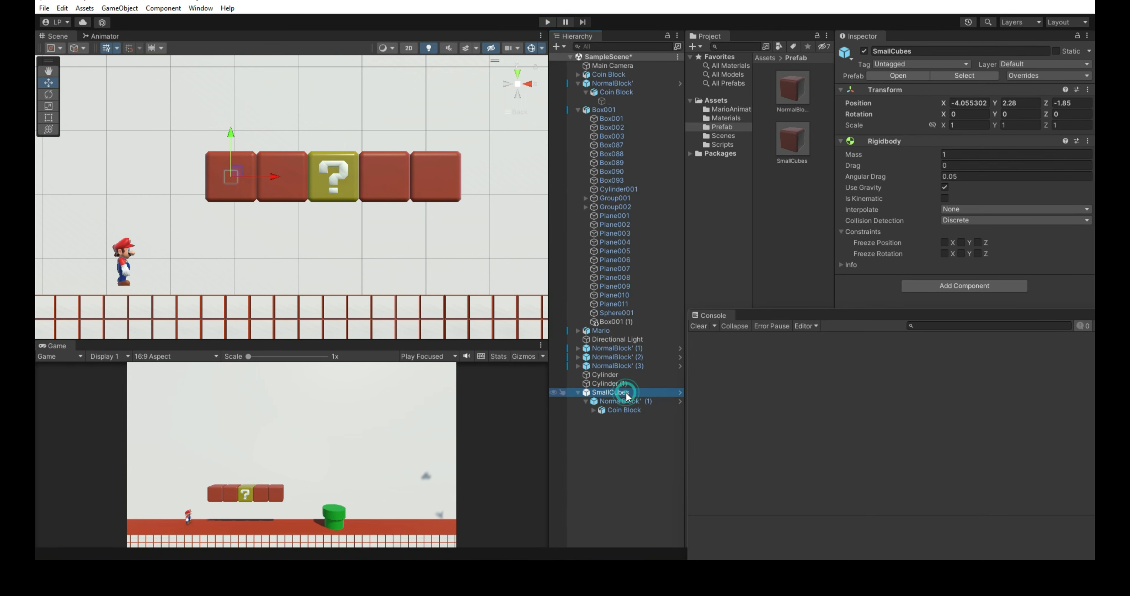
{"action": "key", "text": "Delete"}
Step: Play the scene, jump Mario into the first brick, walk him around the scattered cubes, and stop playing
{"action": "left_click", "coordinate": [547, 23]}
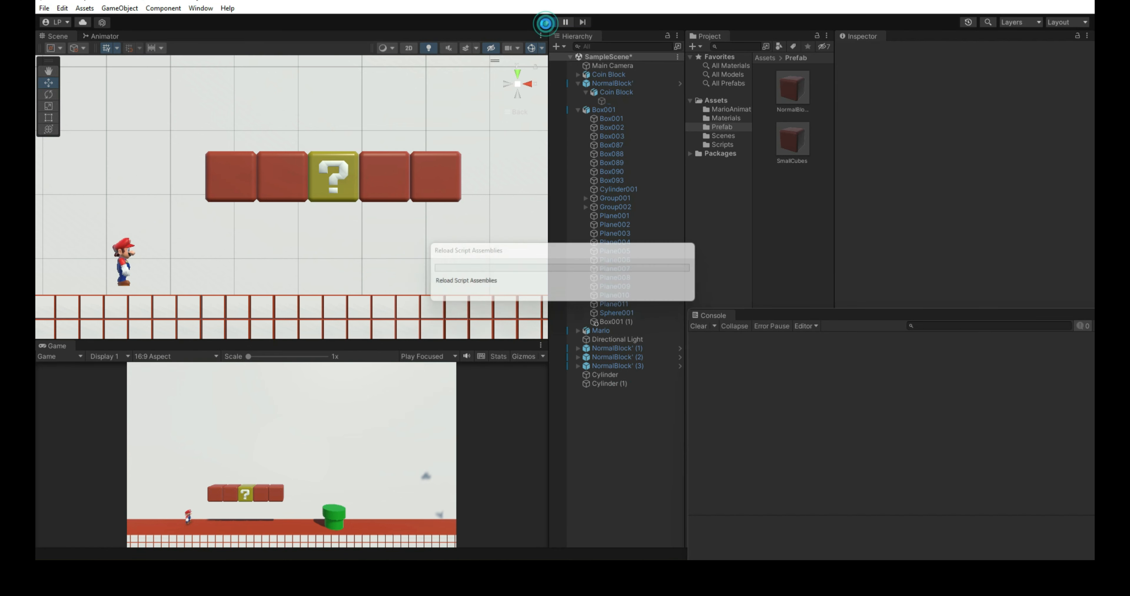
{"action": "key", "text": "Right"}
{"action": "key", "text": "Left"}
{"action": "key", "text": "space"}
{"action": "key", "text": "Left"}
{"action": "key", "text": "Right"}
{"action": "key", "text": "Left"}
{"action": "key", "text": "Right"}
{"action": "key", "text": "Left"}
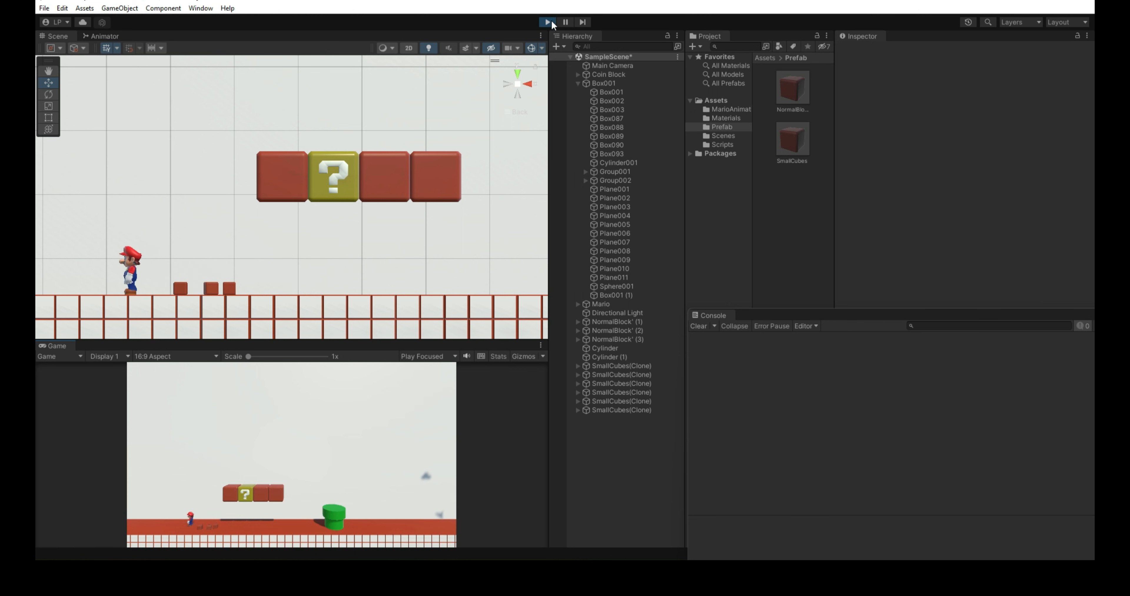
{"action": "left_click", "coordinate": [548, 21]}
Step: Bring the console window fully into view and close it
{"action": "scroll", "coordinate": [306, 251], "scroll_direction": "down", "scroll_amount": 3}
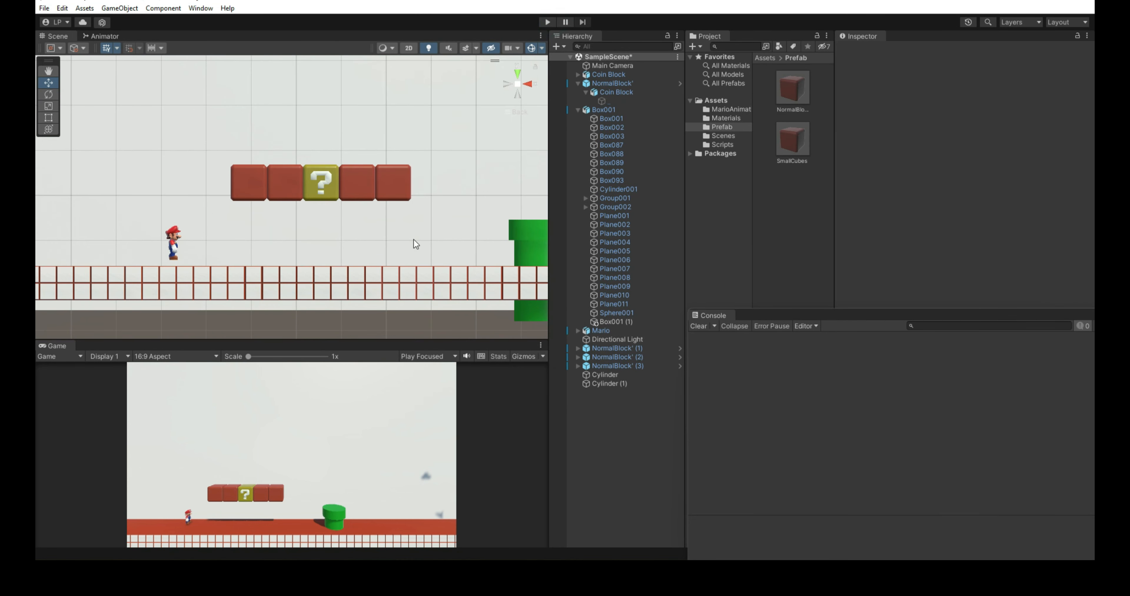
{"action": "left_click_drag", "start_coordinate": [1028, 313], "coordinate": [854, 308]}
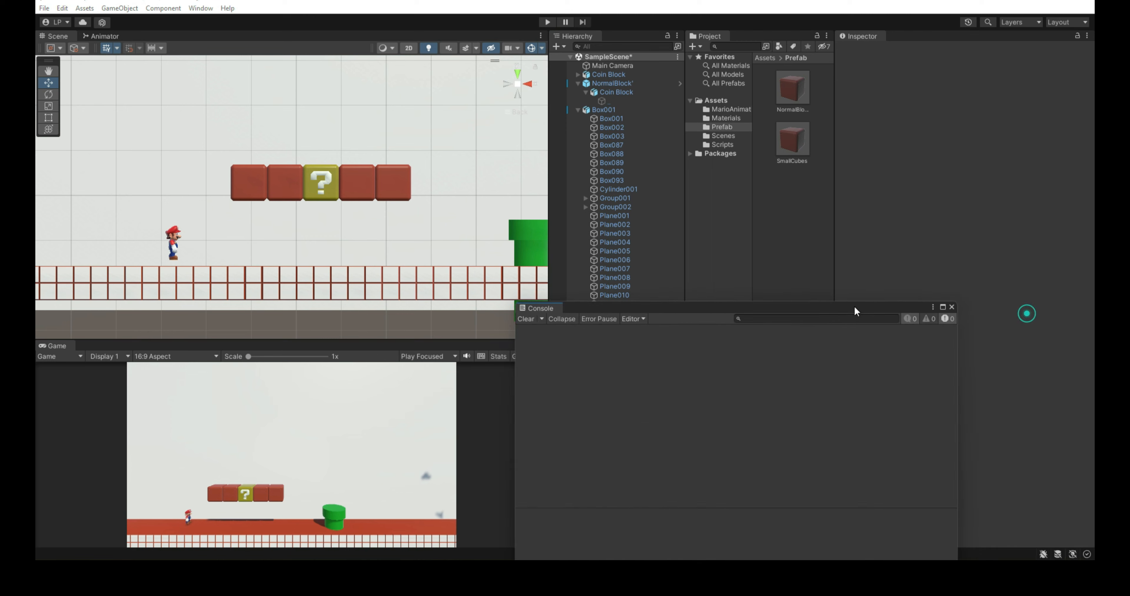
{"action": "left_click", "coordinate": [949, 308]}
Step: Enable Is Trigger on the Box Collider of NormalBlock (1) inside the SmallCubes prefab and return to the scene
{"action": "double_click", "coordinate": [793, 140]}
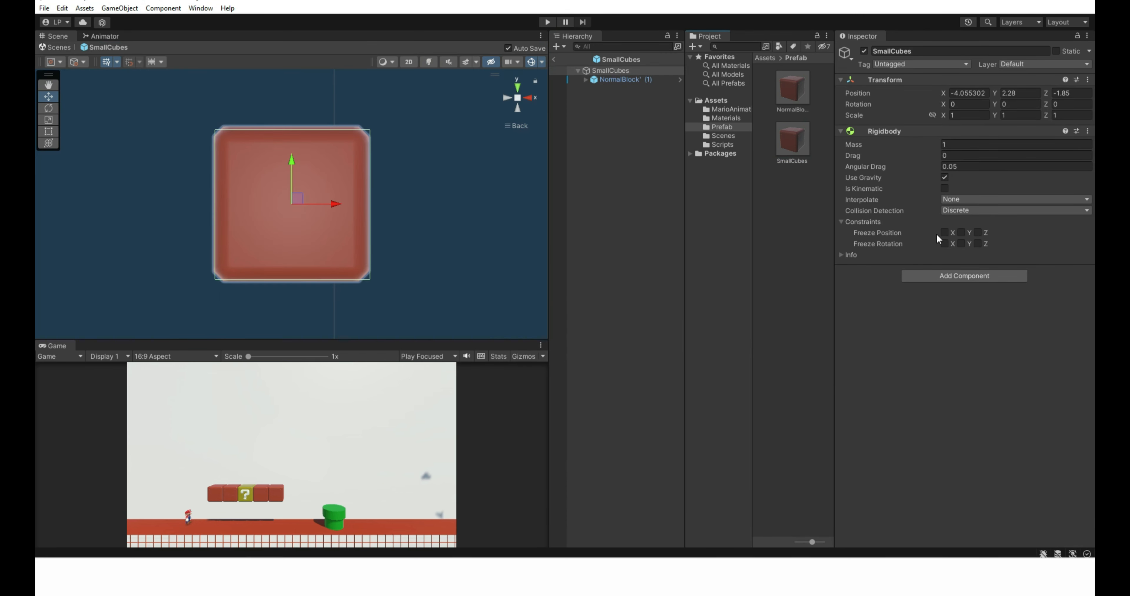
{"action": "left_click", "coordinate": [600, 81]}
{"action": "left_click", "coordinate": [945, 170]}
{"action": "scroll", "coordinate": [391, 244], "scroll_direction": "down", "scroll_amount": 2}
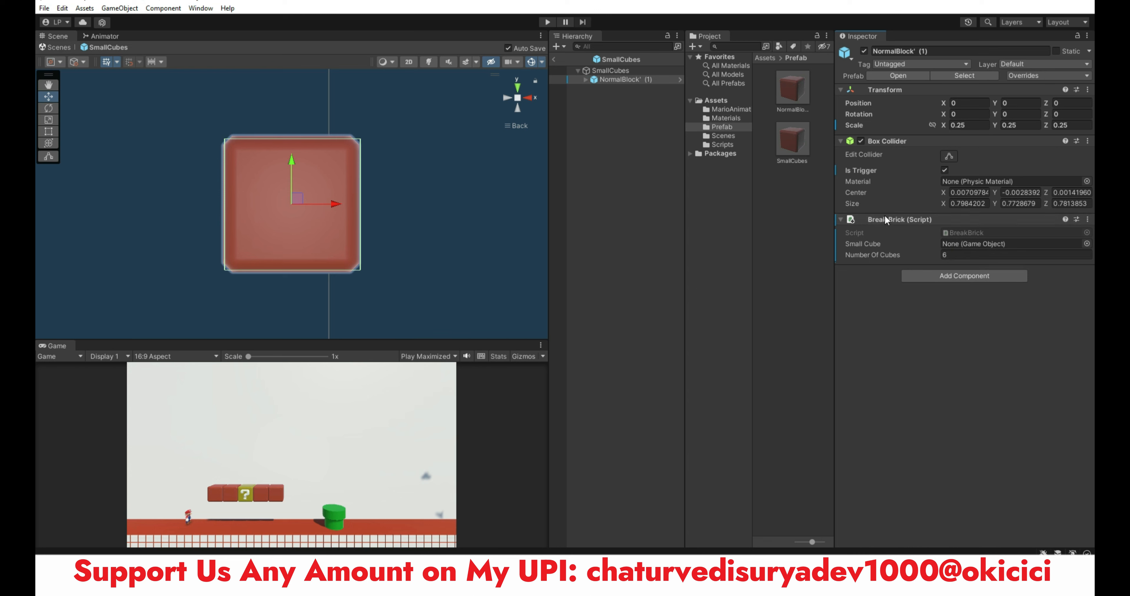
{"action": "left_click", "coordinate": [50, 49]}
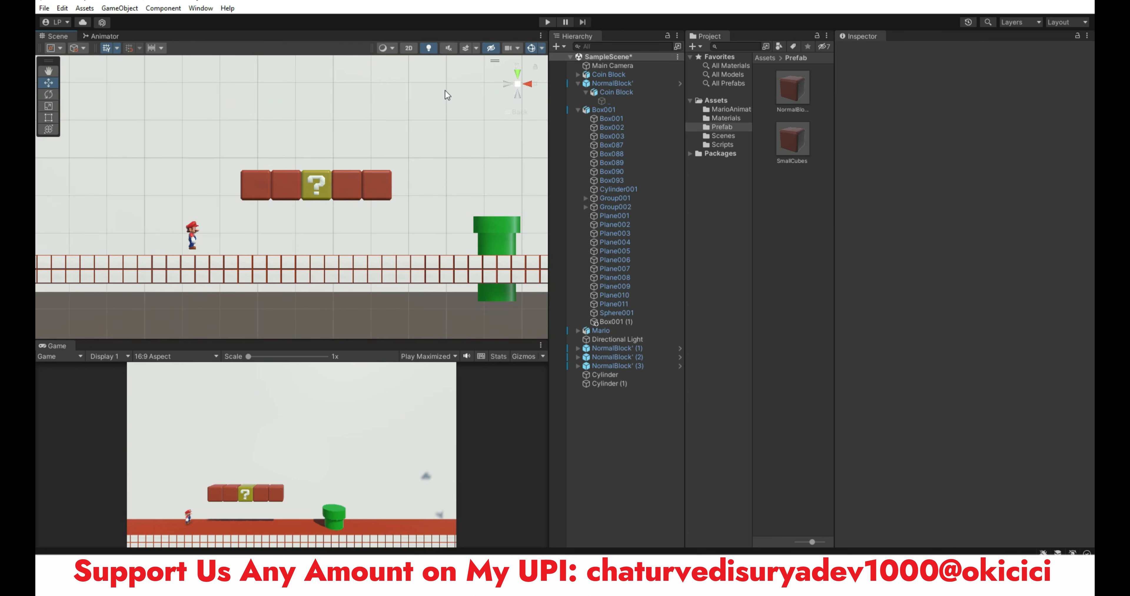
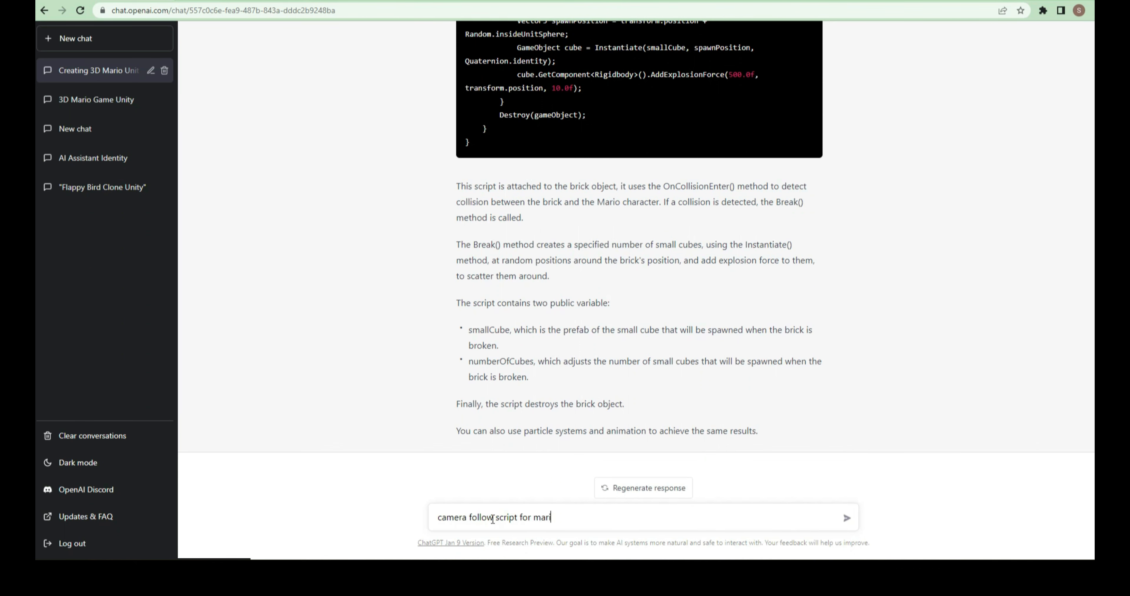
Step: Ask ChatGPT for a "camera follow script for mario" and skim the generated CameraFollow code
{"action": "type", "text": "o"}
{"action": "key", "text": "Return"}
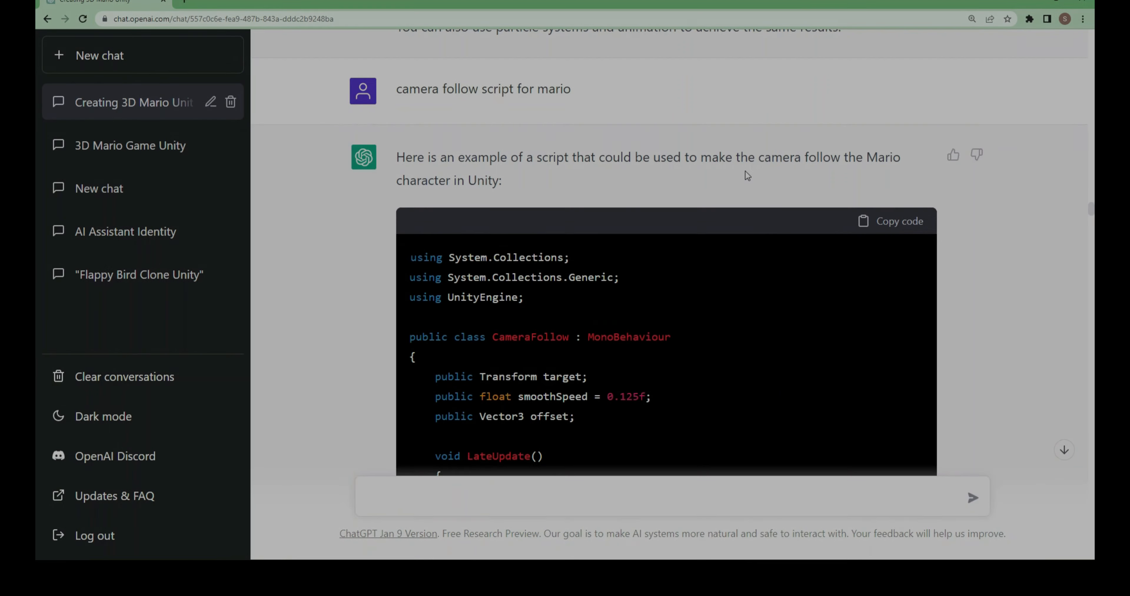
{"action": "left_click_drag", "start_coordinate": [734, 157], "coordinate": [861, 157]}
{"action": "scroll", "coordinate": [793, 406], "scroll_direction": "down", "scroll_amount": 5}
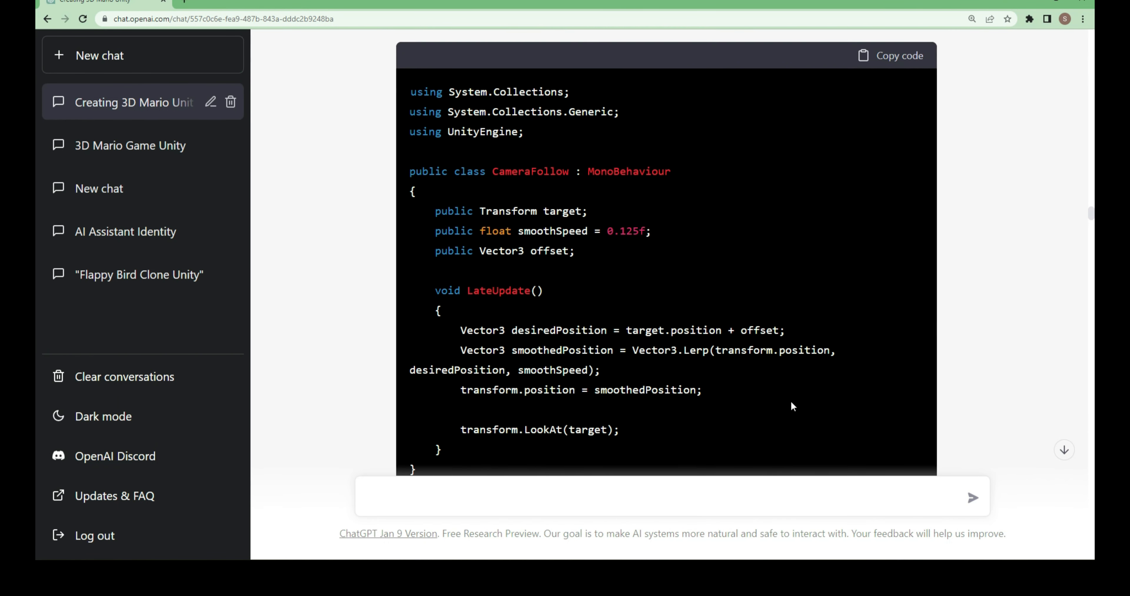
{"action": "scroll", "coordinate": [793, 407], "scroll_direction": "down", "scroll_amount": 2}
{"action": "scroll", "coordinate": [620, 251], "scroll_direction": "up", "scroll_amount": 1}
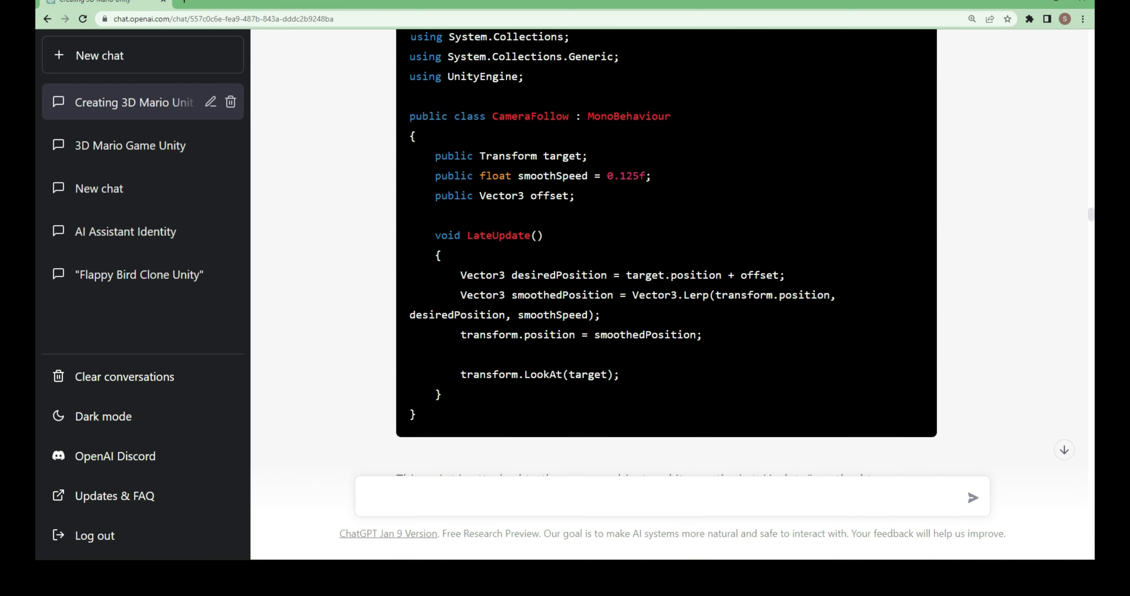
Step: Examine the target and smoothSpeed variables in the CameraFollow code and which object the script is attached to
{"action": "left_click_drag", "start_coordinate": [485, 156], "coordinate": [572, 158]}
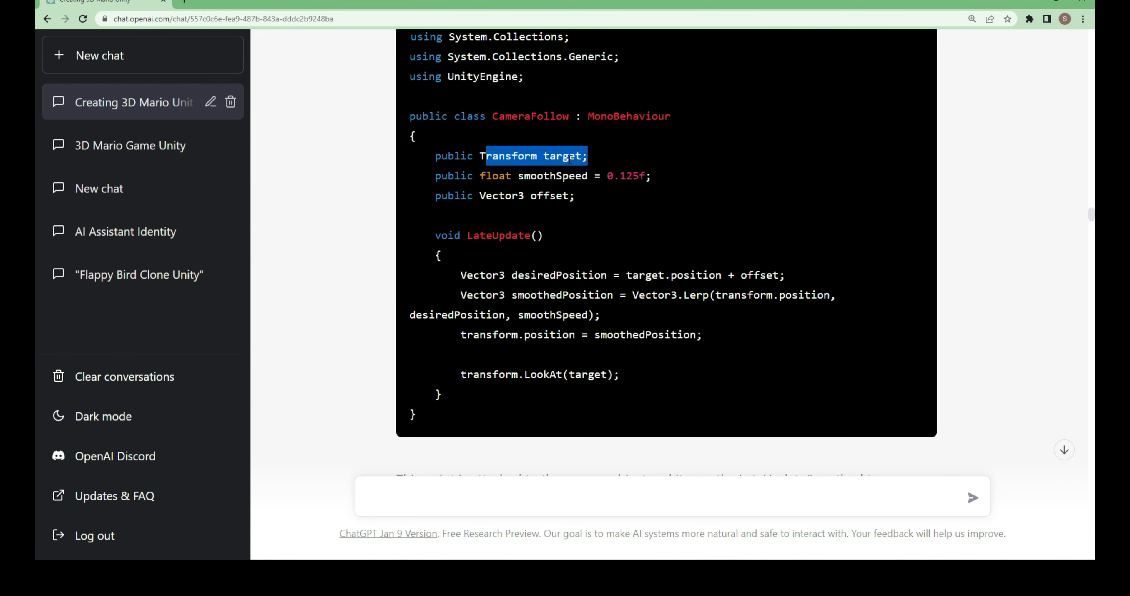
{"action": "double_click", "coordinate": [566, 155]}
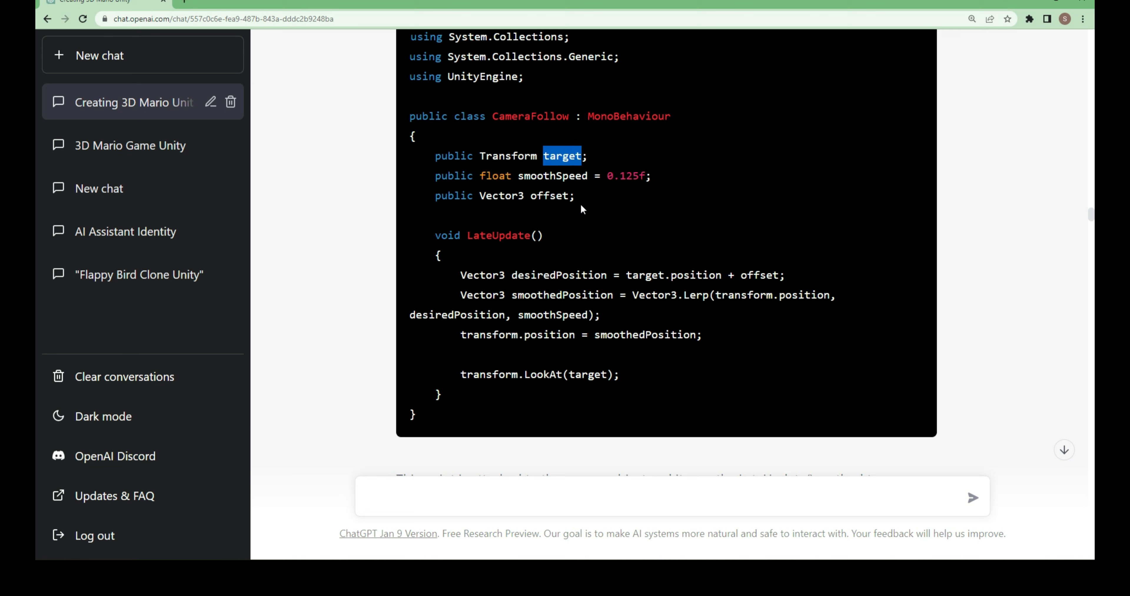
{"action": "left_click_drag", "start_coordinate": [480, 176], "coordinate": [516, 176]}
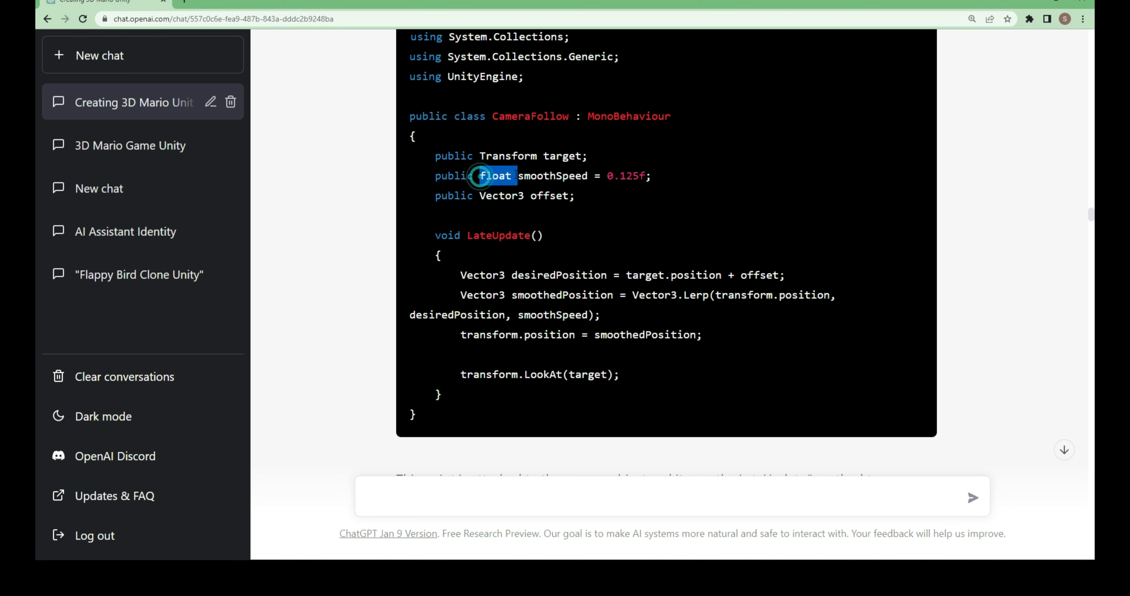
{"action": "scroll", "coordinate": [518, 330], "scroll_direction": "up", "scroll_amount": 3}
{"action": "scroll", "coordinate": [517, 330], "scroll_direction": "down", "scroll_amount": 7}
{"action": "left_click_drag", "start_coordinate": [482, 314], "coordinate": [640, 315]}
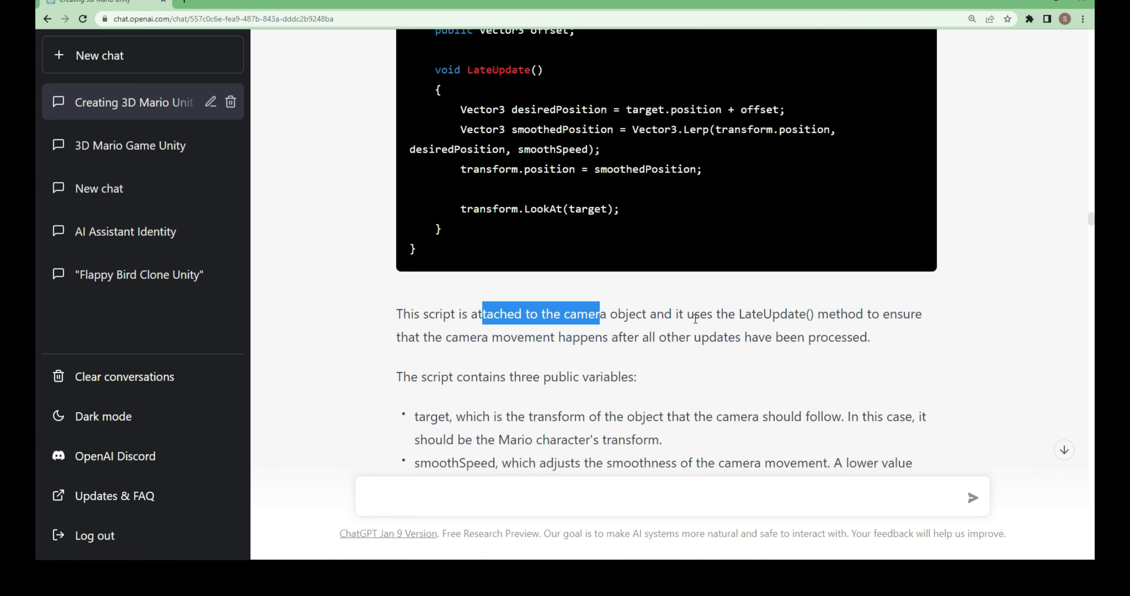
Step: Review the earlier explanation of the brick-breaking script and return to the camera follow answer
{"action": "scroll", "coordinate": [696, 329], "scroll_direction": "up", "scroll_amount": 15}
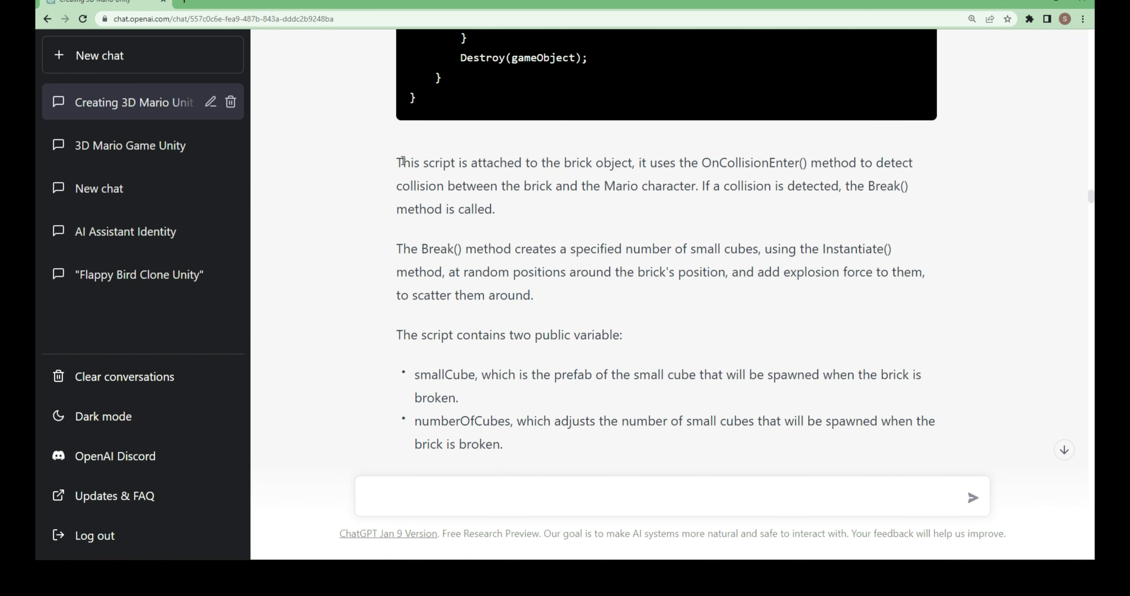
{"action": "left_click_drag", "start_coordinate": [399, 160], "coordinate": [625, 486]}
{"action": "scroll", "coordinate": [621, 408], "scroll_direction": "down", "scroll_amount": 5}
{"action": "left_click", "coordinate": [605, 348]}
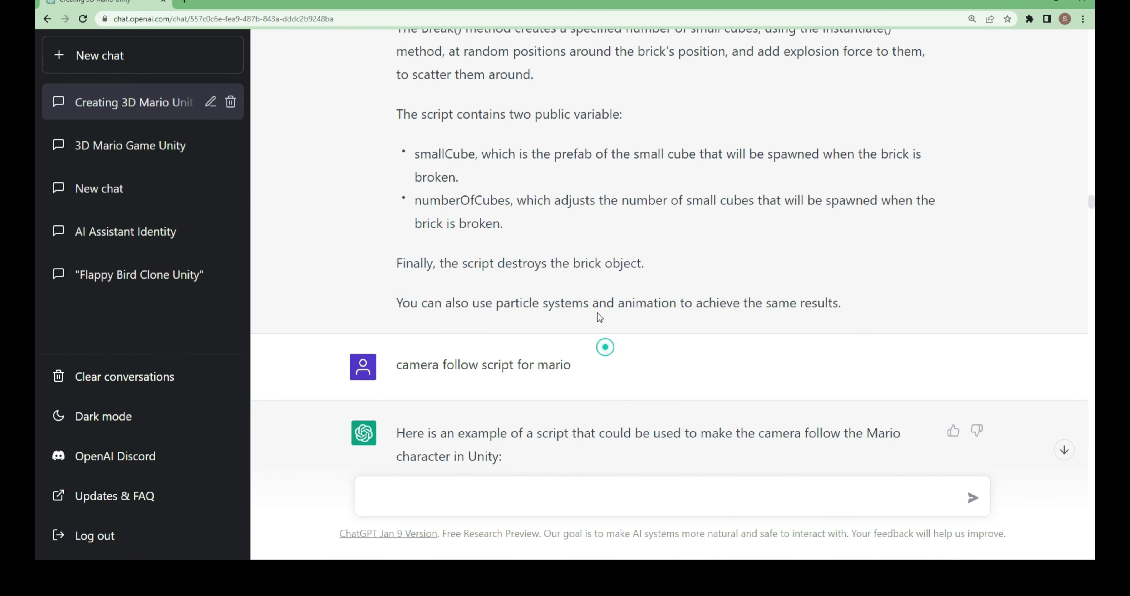
{"action": "scroll", "coordinate": [598, 312], "scroll_direction": "down", "scroll_amount": 10}
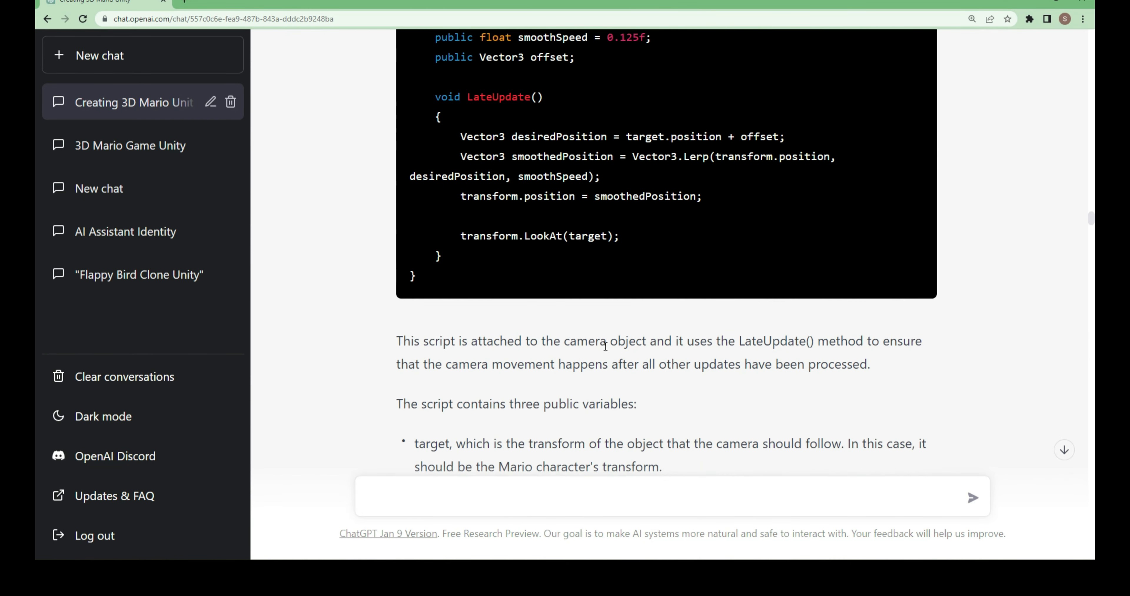
{"action": "scroll", "coordinate": [606, 347], "scroll_direction": "down", "scroll_amount": 1}
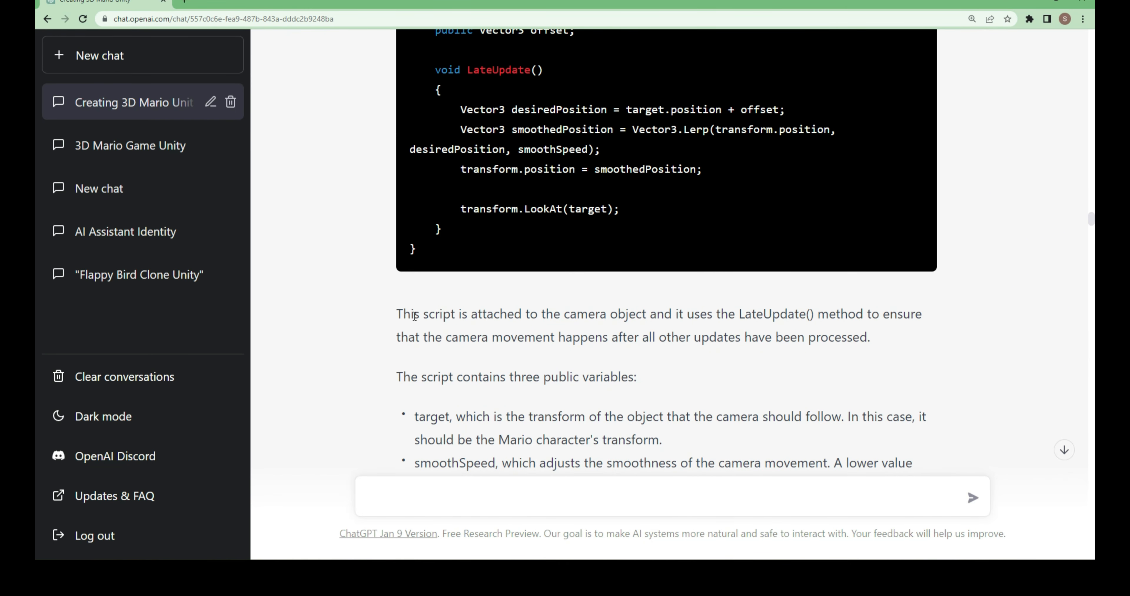
Step: Read the explanation of the camera follow script, focusing on the camera object and the LateUpdate() method
{"action": "left_click_drag", "start_coordinate": [410, 316], "coordinate": [483, 387]}
{"action": "scroll", "coordinate": [527, 409], "scroll_direction": "up", "scroll_amount": 1}
{"action": "scroll", "coordinate": [481, 294], "scroll_direction": "down", "scroll_amount": 2}
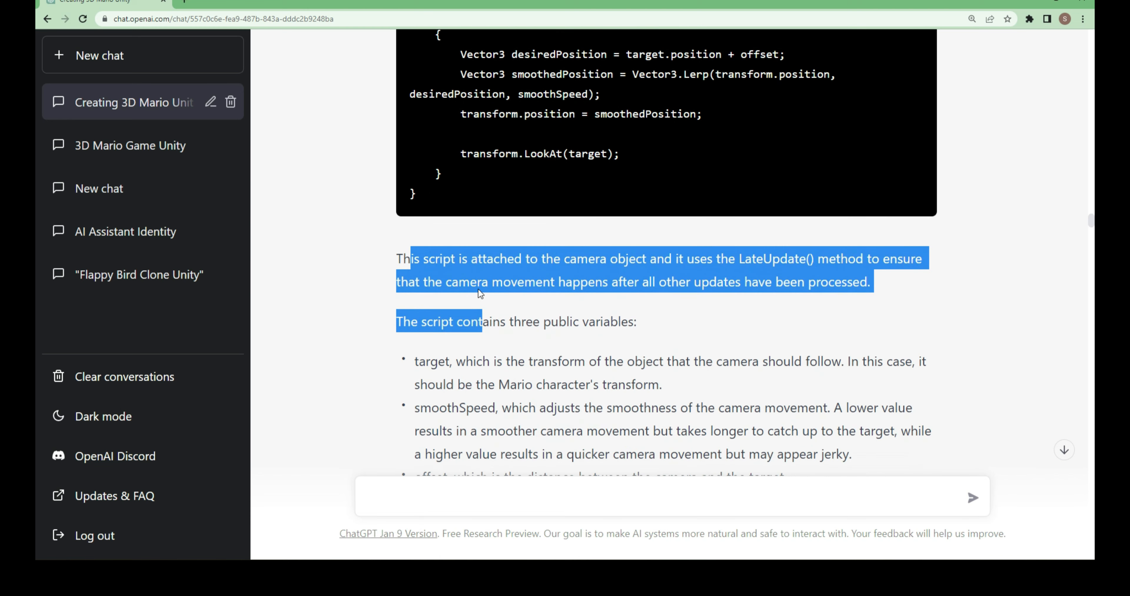
{"action": "left_click", "coordinate": [453, 271]}
{"action": "left_click_drag", "start_coordinate": [566, 259], "coordinate": [631, 260]}
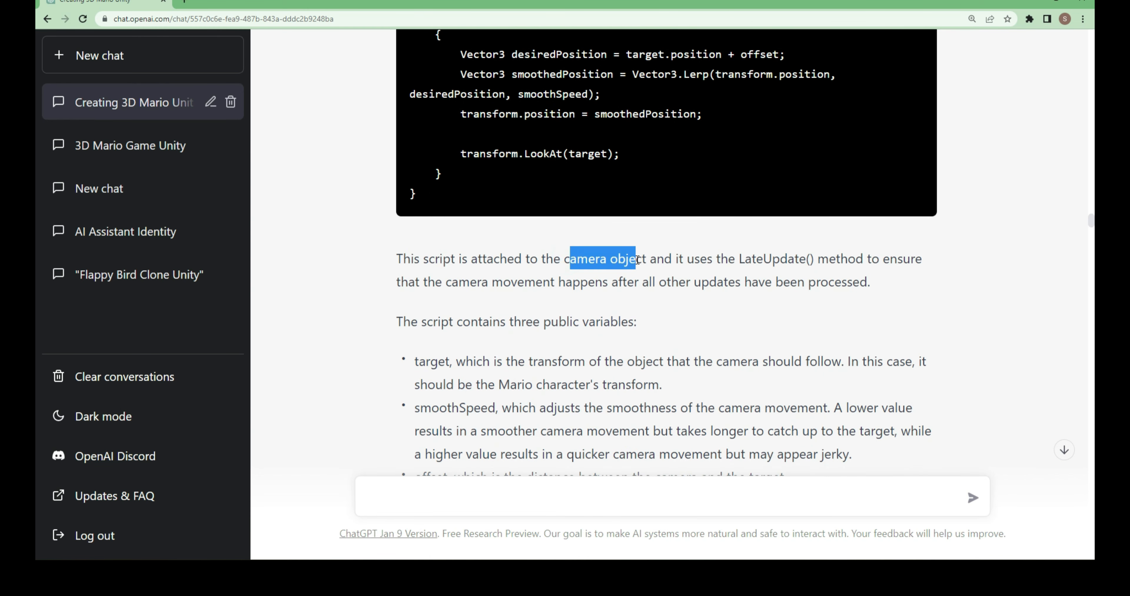
{"action": "left_click_drag", "start_coordinate": [741, 259], "coordinate": [797, 259]}
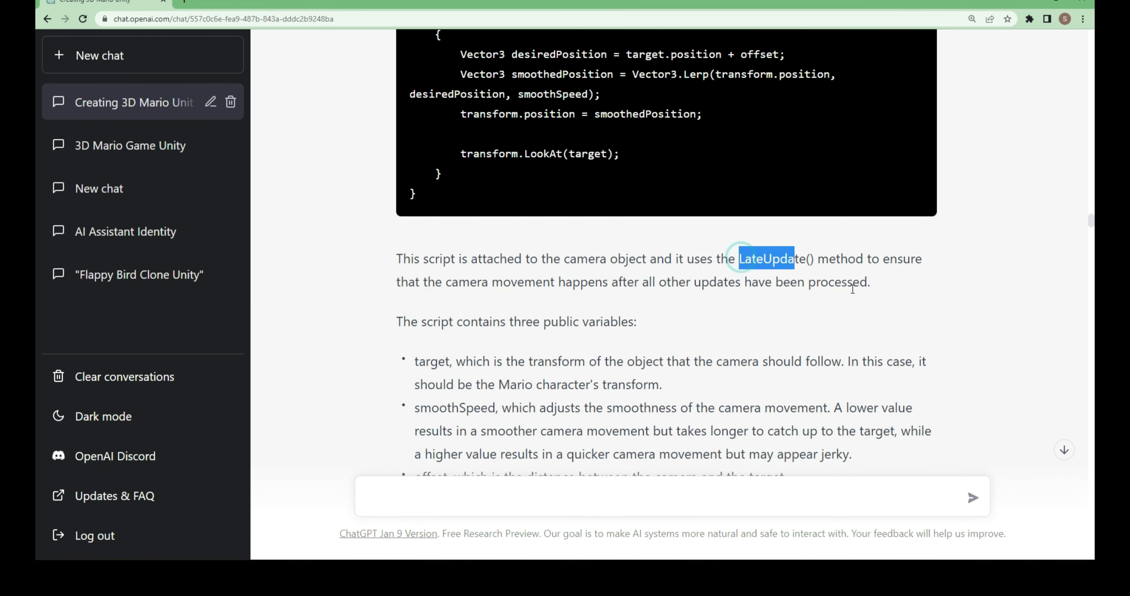
Step: Read how the script times the camera movement and examine the LateUpdate() method in the CameraFollow code
{"action": "left_click_drag", "start_coordinate": [458, 280], "coordinate": [606, 274]}
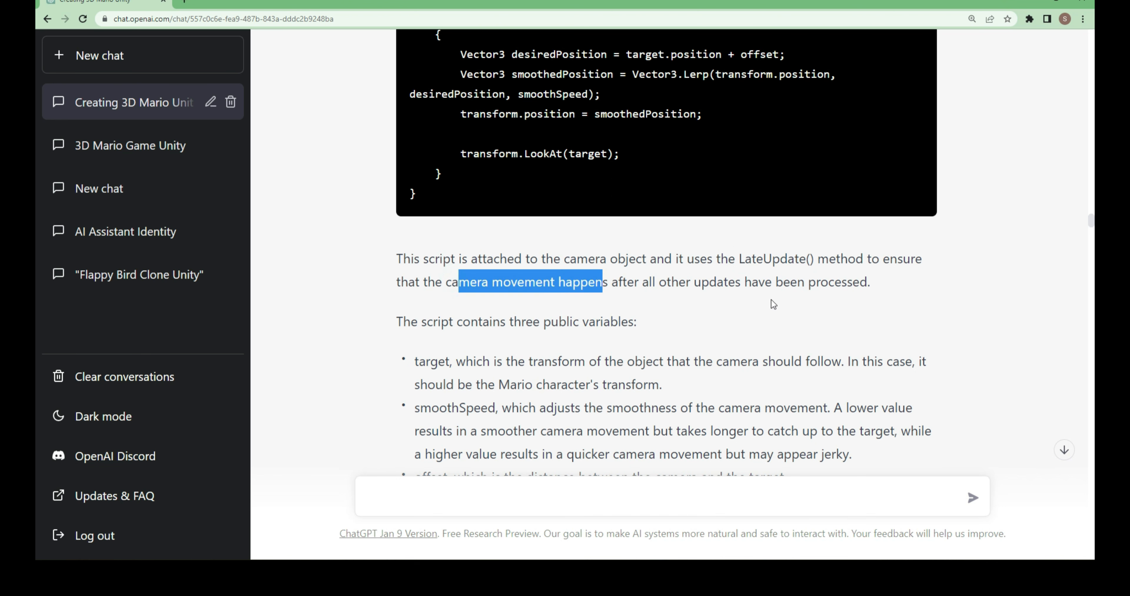
{"action": "scroll", "coordinate": [774, 304], "scroll_direction": "up", "scroll_amount": 5}
{"action": "left_click_drag", "start_coordinate": [461, 235], "coordinate": [553, 242]}
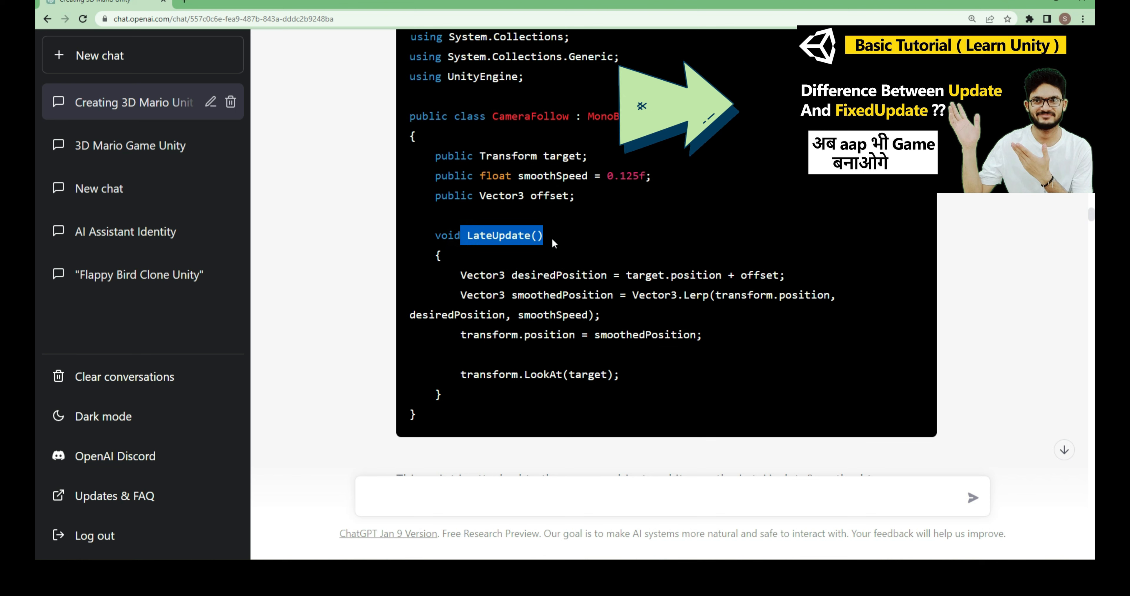
{"action": "scroll", "coordinate": [565, 252], "scroll_direction": "up", "scroll_amount": 1}
{"action": "left_click", "coordinate": [565, 252]}
Step: Copy the class name CameraFollow from the ChatGPT code and create a C# script with that name in Unity's Scripts folder
{"action": "double_click", "coordinate": [542, 172]}
{"action": "key", "text": "ctrl+c"}
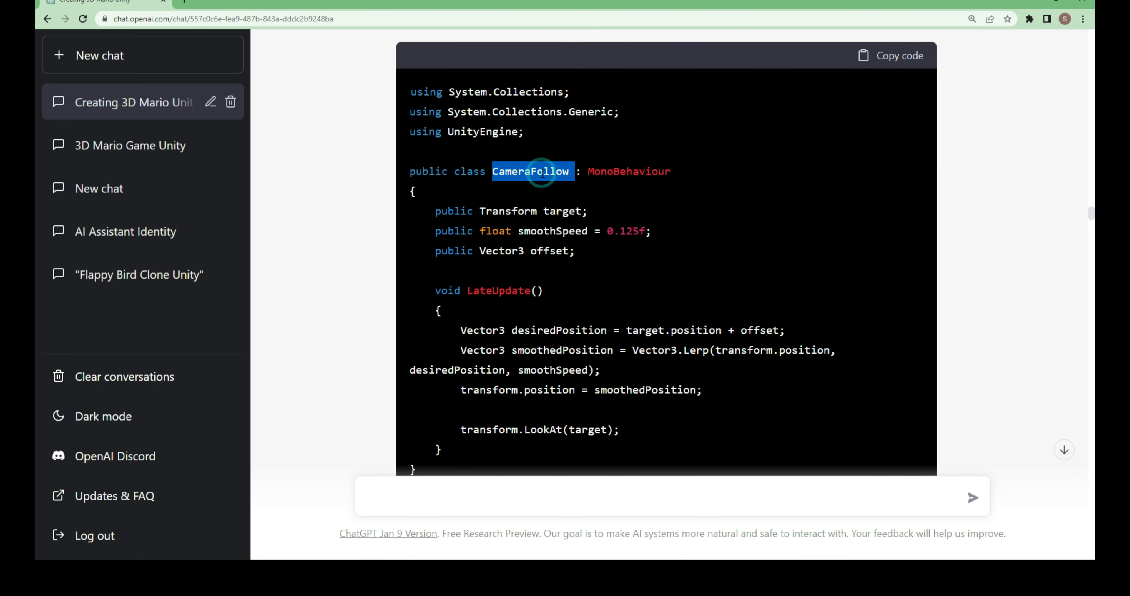
{"action": "mouse_move", "coordinate": [635, 570]}
{"action": "left_click", "coordinate": [631, 527]}
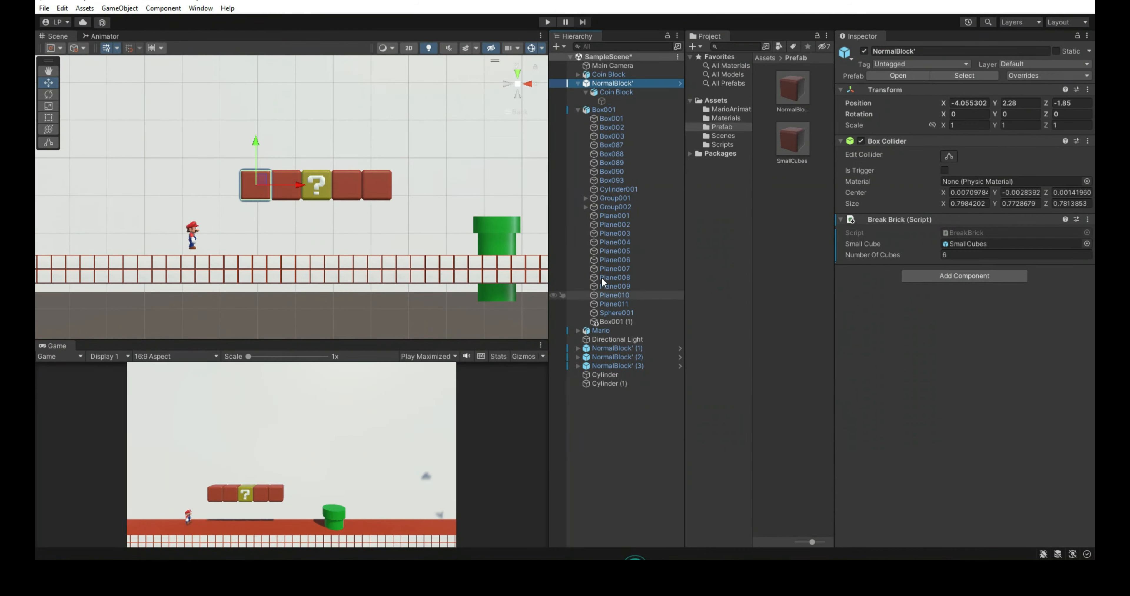
{"action": "left_click", "coordinate": [722, 144]}
{"action": "right_click", "coordinate": [787, 189]}
{"action": "mouse_move", "coordinate": [834, 198]}
{"action": "left_click", "coordinate": [710, 80]}
{"action": "key", "text": "ctrl+v"}
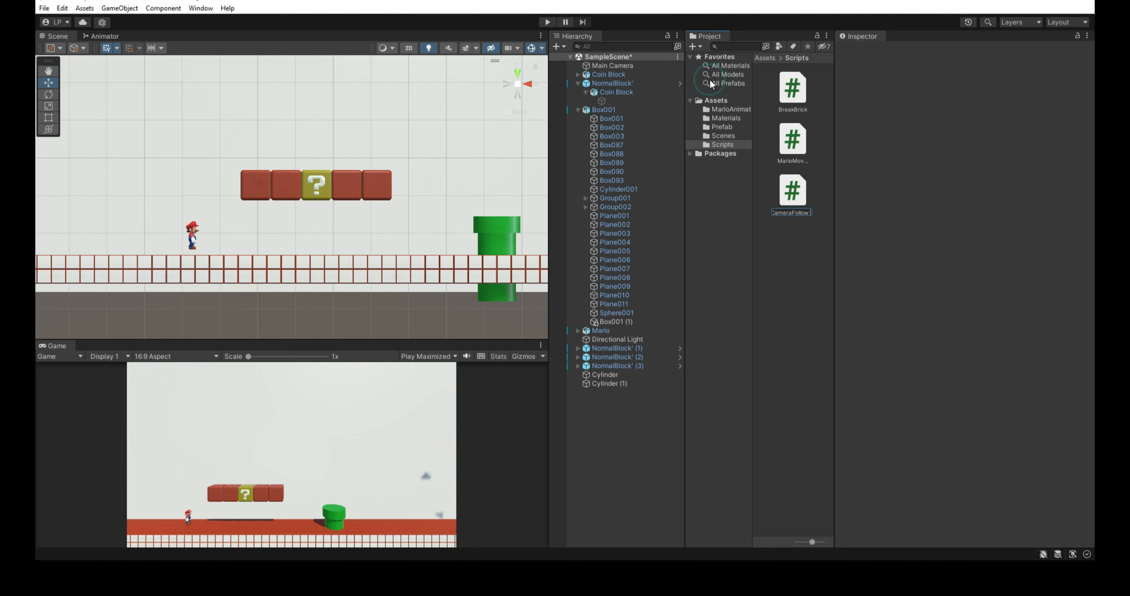
{"action": "key", "text": "Return"}
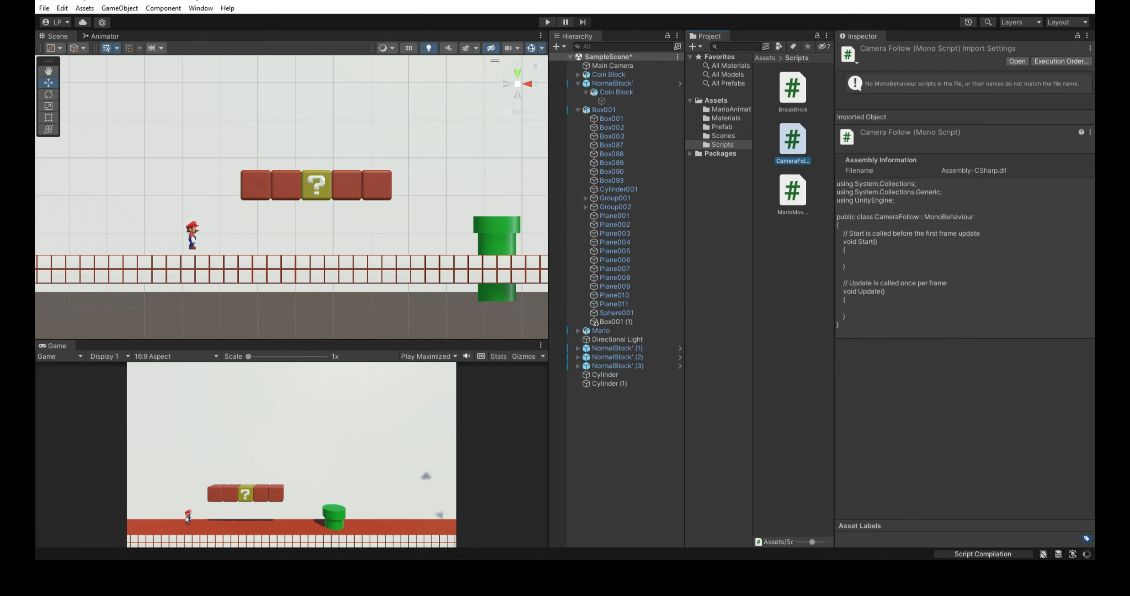
Step: Copy the complete CameraFollow code from the ChatGPT answer and return to the Unity editor
{"action": "key", "text": "alt+Tab"}
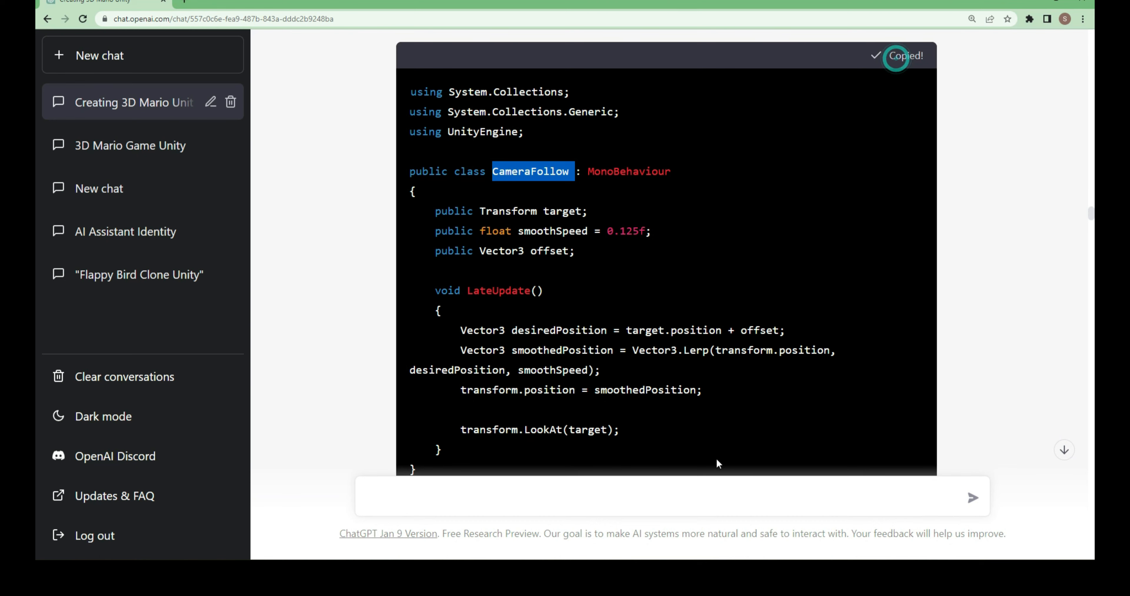
{"action": "left_click", "coordinate": [632, 571]}
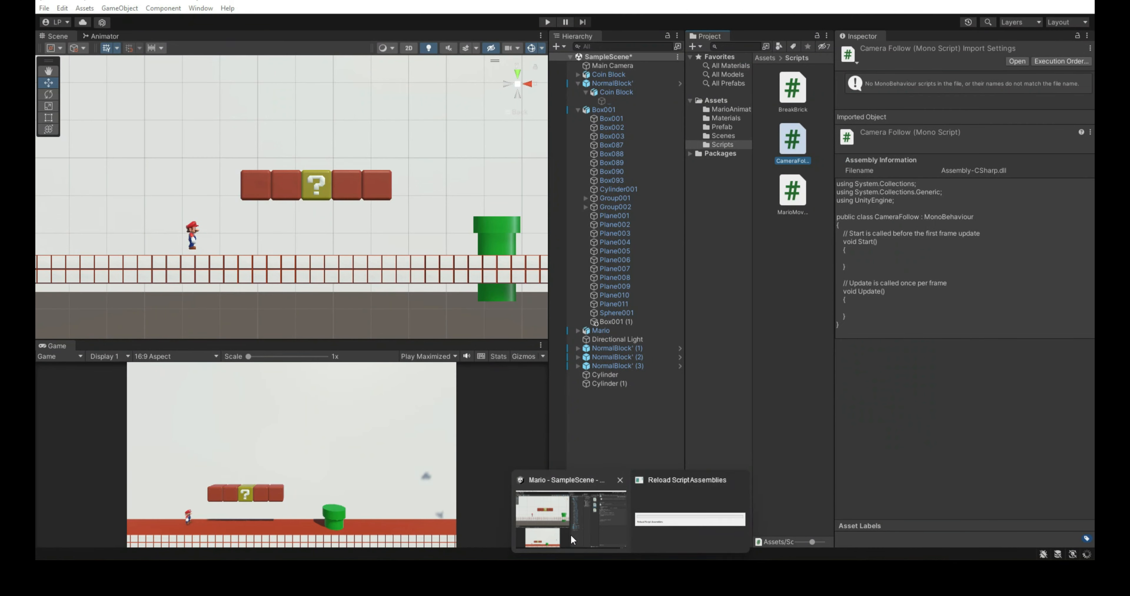
{"action": "left_click", "coordinate": [571, 534]}
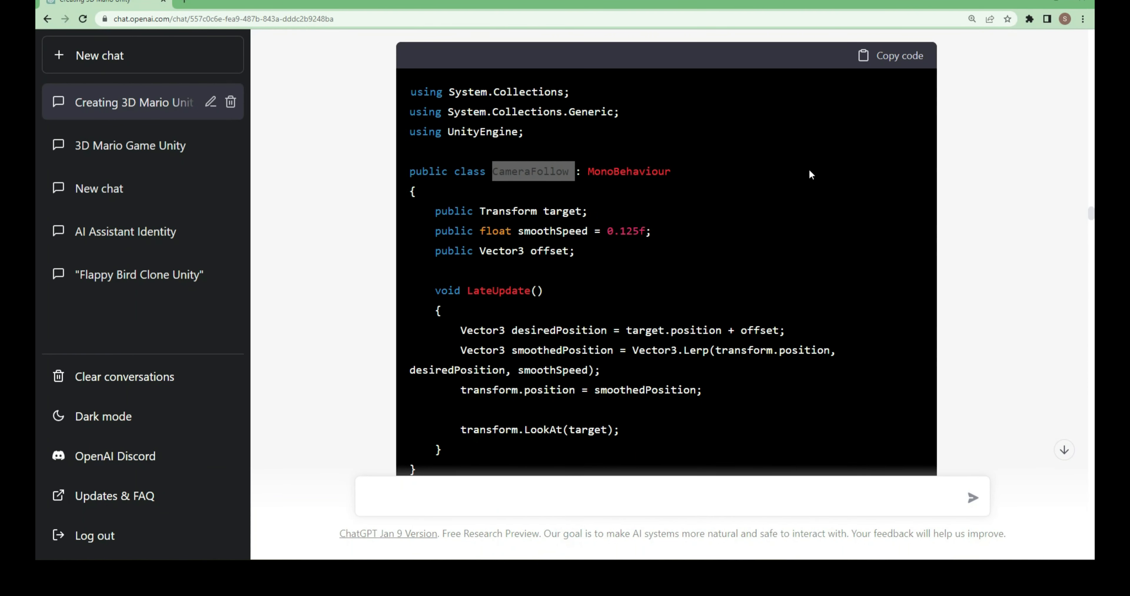
{"action": "mouse_move", "coordinate": [632, 572]}
{"action": "mouse_move", "coordinate": [604, 518]}
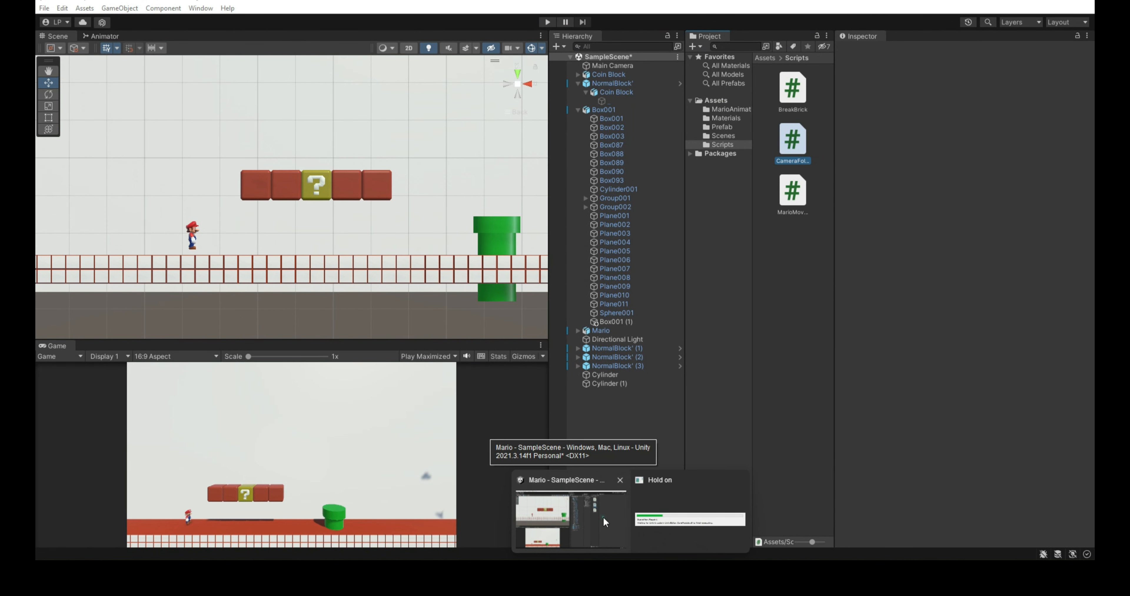
{"action": "left_click", "coordinate": [603, 516]}
Step: Open the CameraFollow script in Visual Studio, replace its template code with the copied code and save it
{"action": "left_click", "coordinate": [800, 144]}
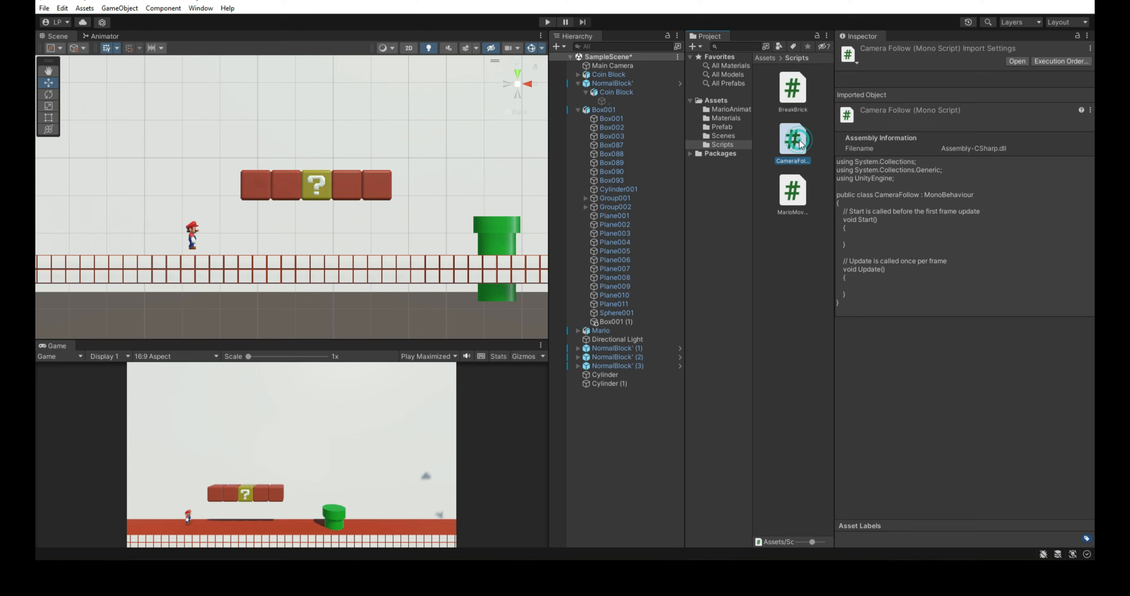
{"action": "double_click", "coordinate": [801, 144]}
{"action": "left_click", "coordinate": [297, 206]}
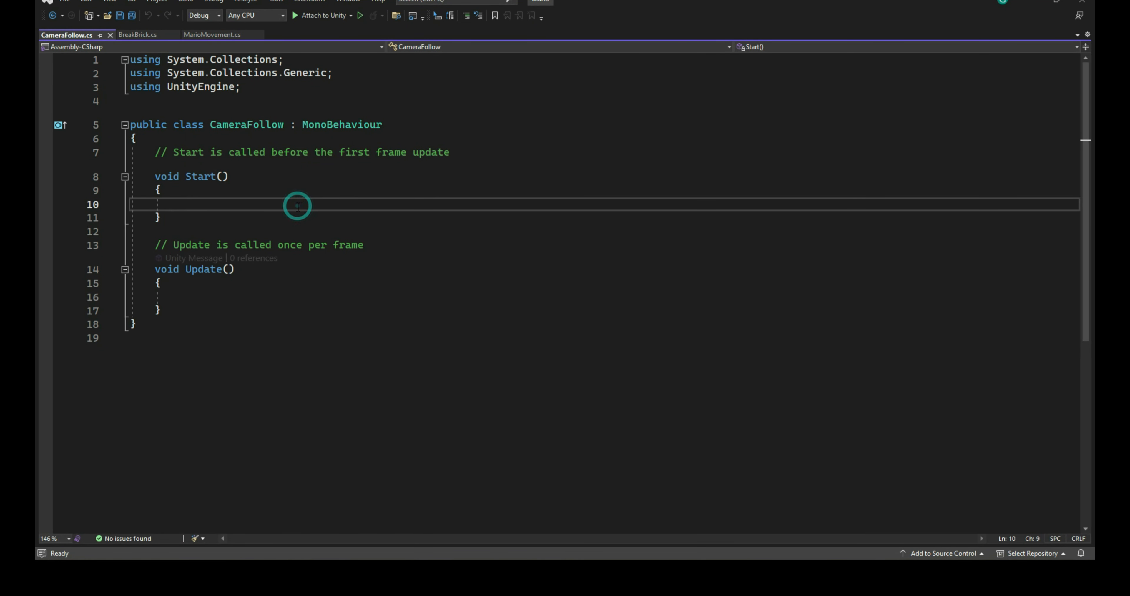
{"action": "key", "text": "ctrl+a"}
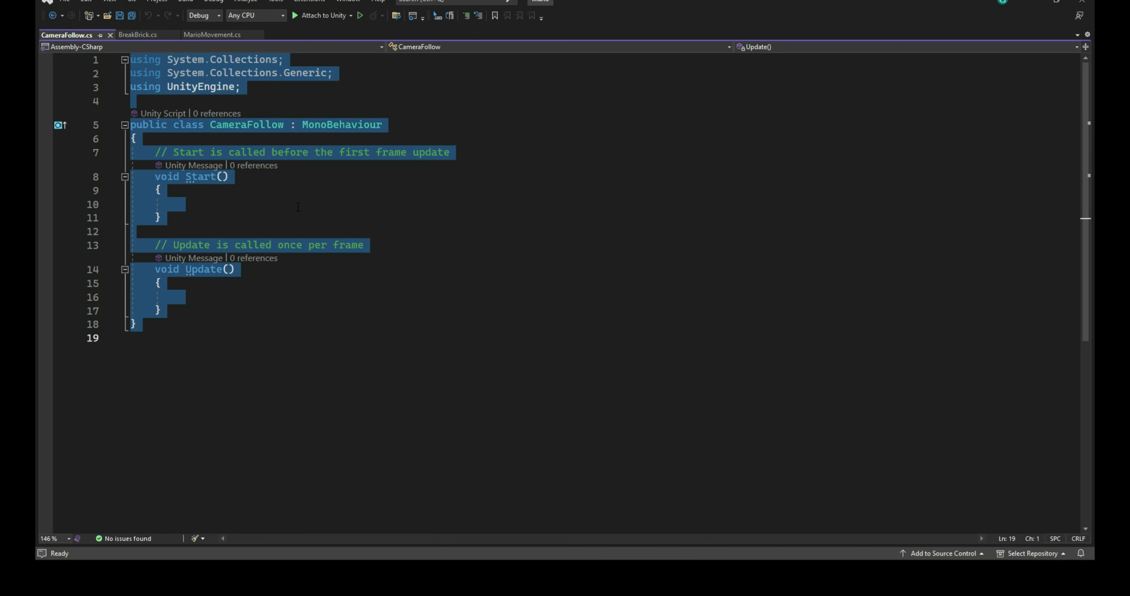
{"action": "type", "text": "using System.Collections; using System.Collections.Generic; using UnityEngine;  public class CameraFollow : MonoBehaviour {     public Transform target;     public float smoothSpeed = 0.125f;     public Vector3 offset;      void LateUpdate()     {         Vector3 desiredPosition = target.position + offset;         Vector3 smoothedPosition = Vector3.Lerp(transform.position, desiredPosition, smoothSpeed);         transform.position = smoothedPosition;          transform.LookAt(target);     } }"}
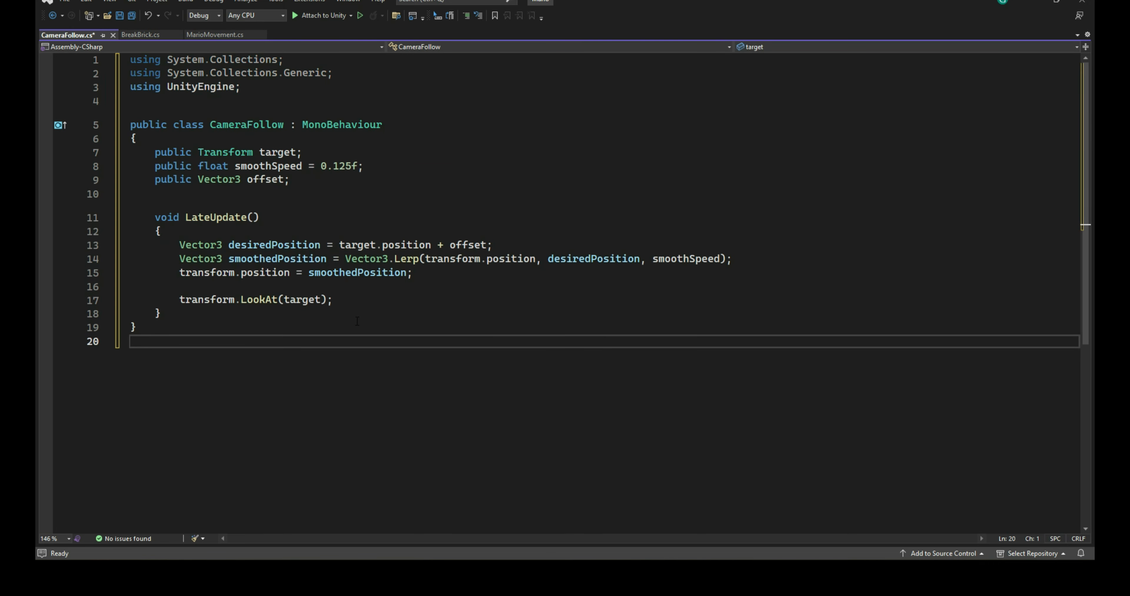
{"action": "scroll", "coordinate": [358, 322], "scroll_direction": "up", "scroll_amount": 2, "text": "ctrl"}
{"action": "scroll", "coordinate": [359, 327], "scroll_direction": "up", "scroll_amount": 3, "text": "ctrl"}
{"action": "scroll", "coordinate": [361, 330], "scroll_direction": "down", "scroll_amount": 1, "text": "ctrl"}
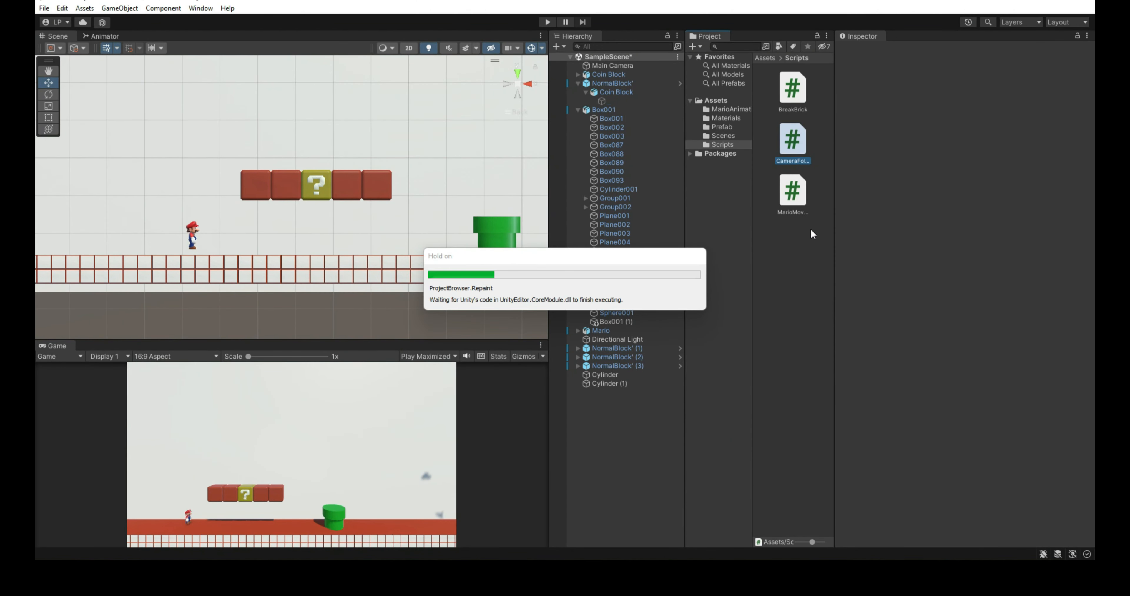
Step: Attach the CameraFollow script to the Main Camera in Unity and assign Mario as its Target
{"action": "left_click", "coordinate": [614, 66]}
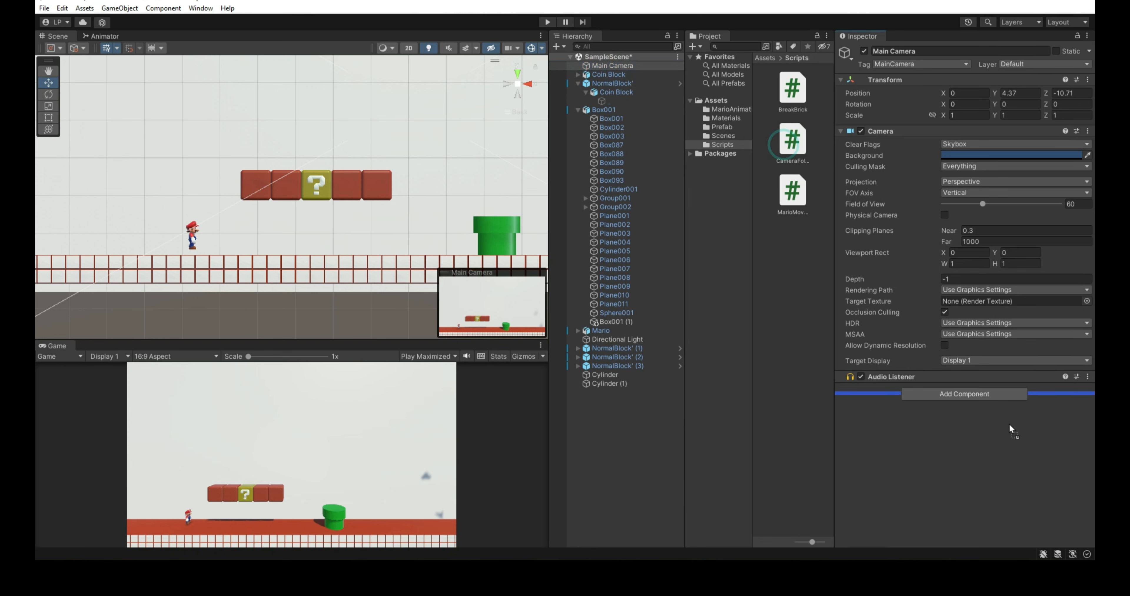
{"action": "left_click_drag", "start_coordinate": [1011, 430], "coordinate": [1011, 430]}
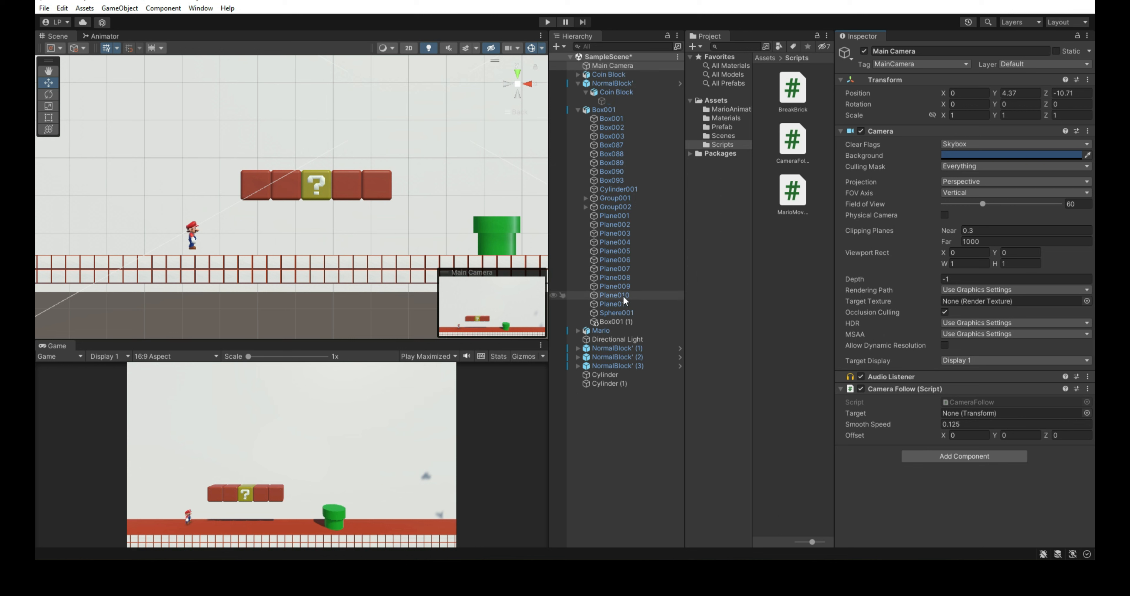
{"action": "left_click_drag", "start_coordinate": [601, 331], "coordinate": [972, 417]}
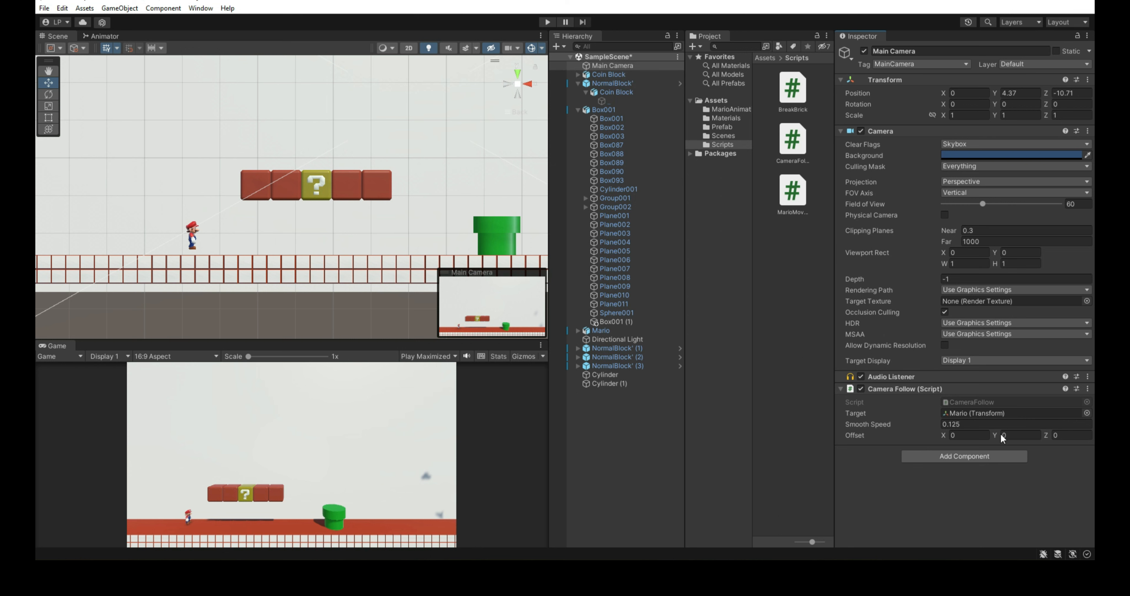
Step: View the scene from the side and lower the Main Camera to a Y position of 4.24
{"action": "scroll", "coordinate": [244, 188], "scroll_direction": "down", "scroll_amount": 4}
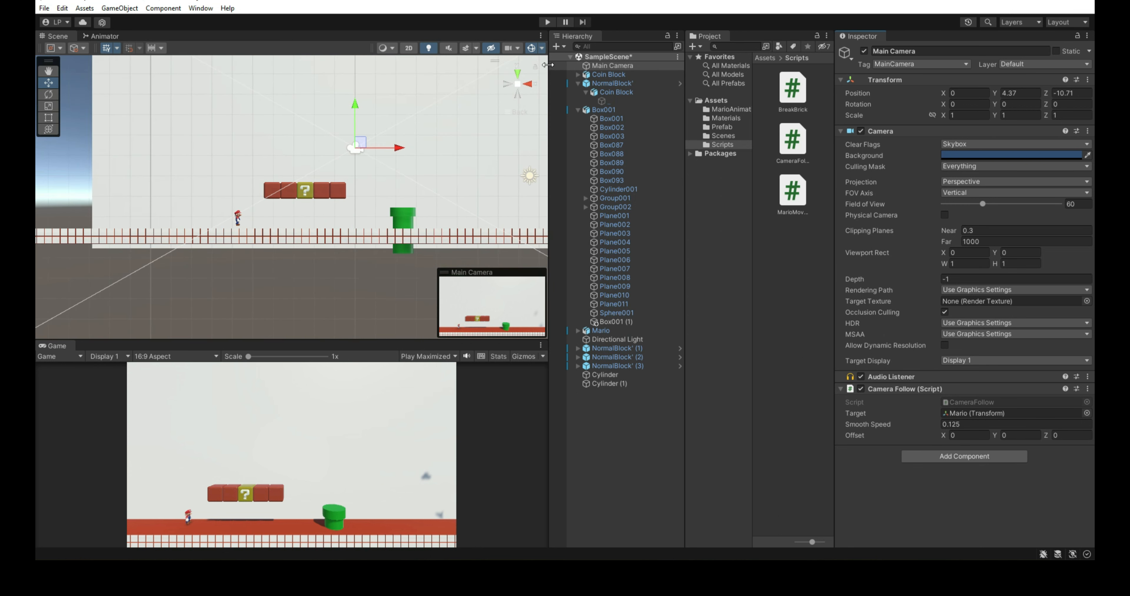
{"action": "left_click", "coordinate": [509, 87]}
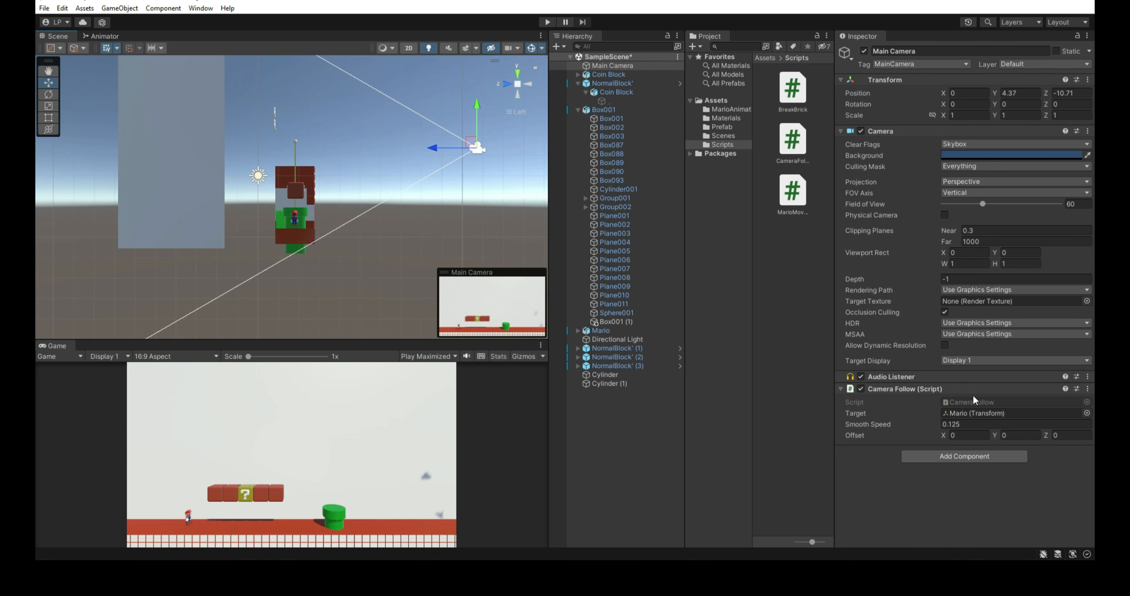
{"action": "left_click_drag", "start_coordinate": [478, 116], "coordinate": [491, 107]}
Step: Set the Game view to Play Focused and run the scene
{"action": "left_click", "coordinate": [456, 356]}
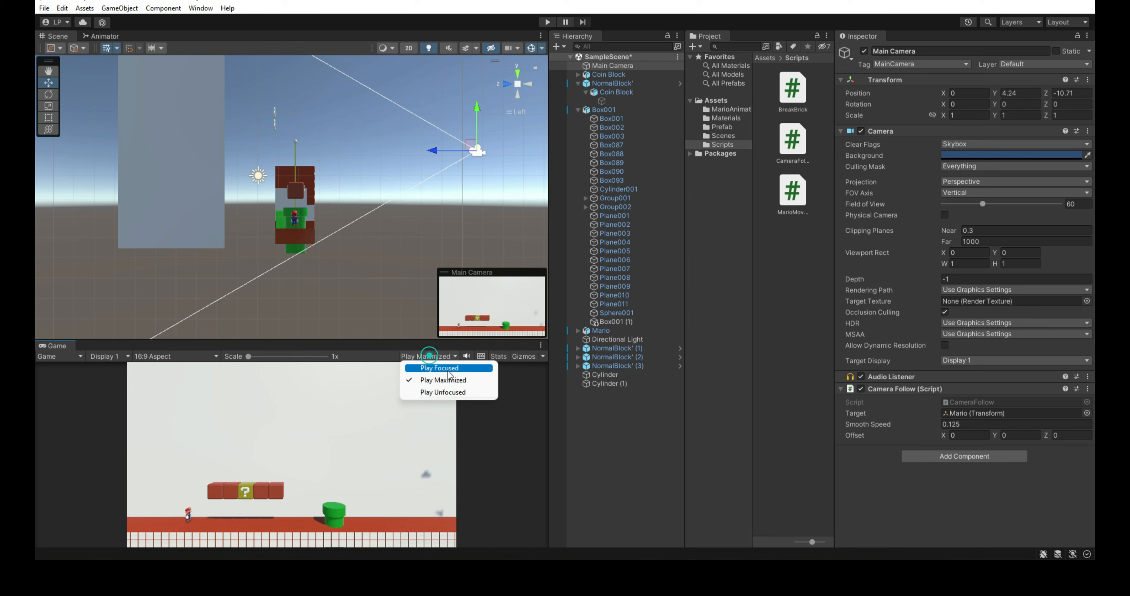
{"action": "left_click", "coordinate": [435, 372]}
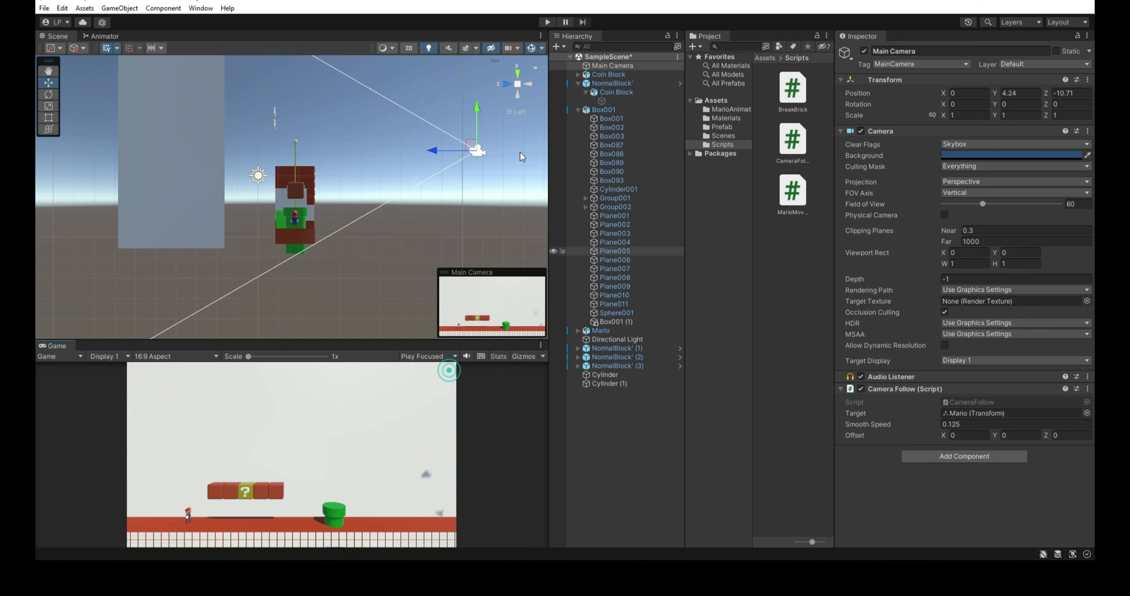
{"action": "left_click", "coordinate": [548, 23]}
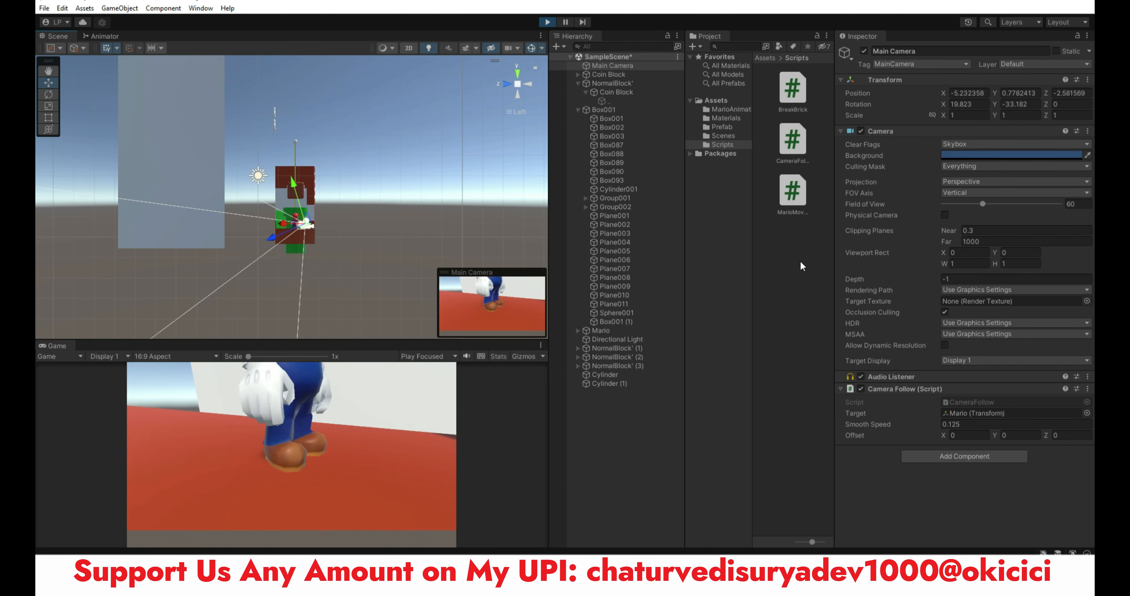
Step: Try a Camera Follow offset of X 2.55 and Y 1.41 during play and move Mario to test the camera
{"action": "left_click_drag", "start_coordinate": [995, 434], "coordinate": [1036, 439]}
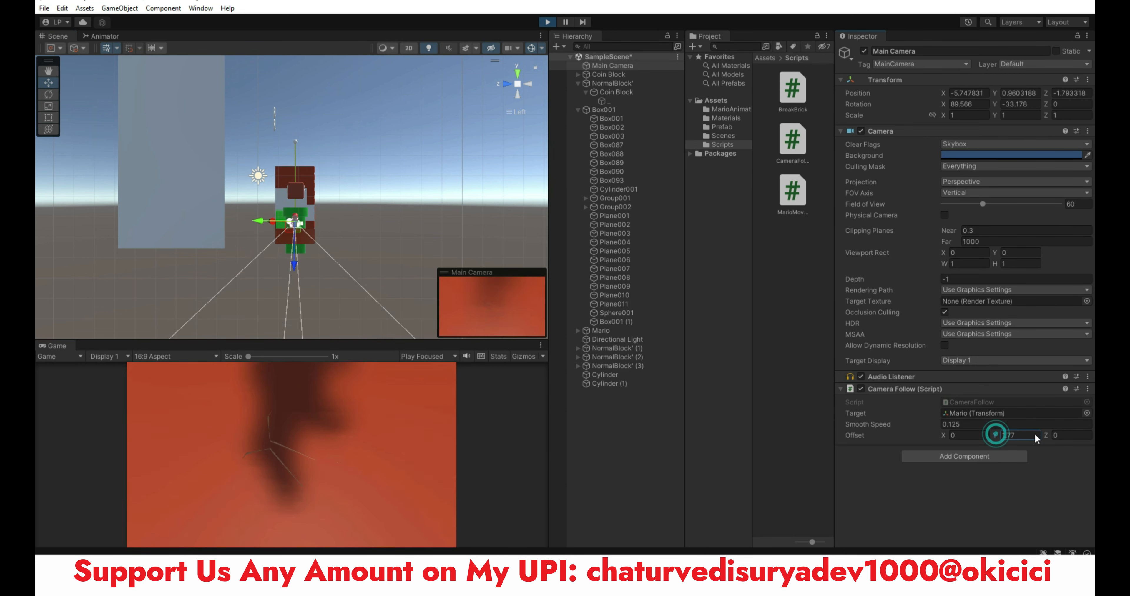
{"action": "mouse_move", "coordinate": [944, 438]}
{"action": "left_mouse_down"}
{"action": "mouse_move", "coordinate": [1029, 427]}
{"action": "mouse_move", "coordinate": [943, 440]}
{"action": "left_mouse_up"}
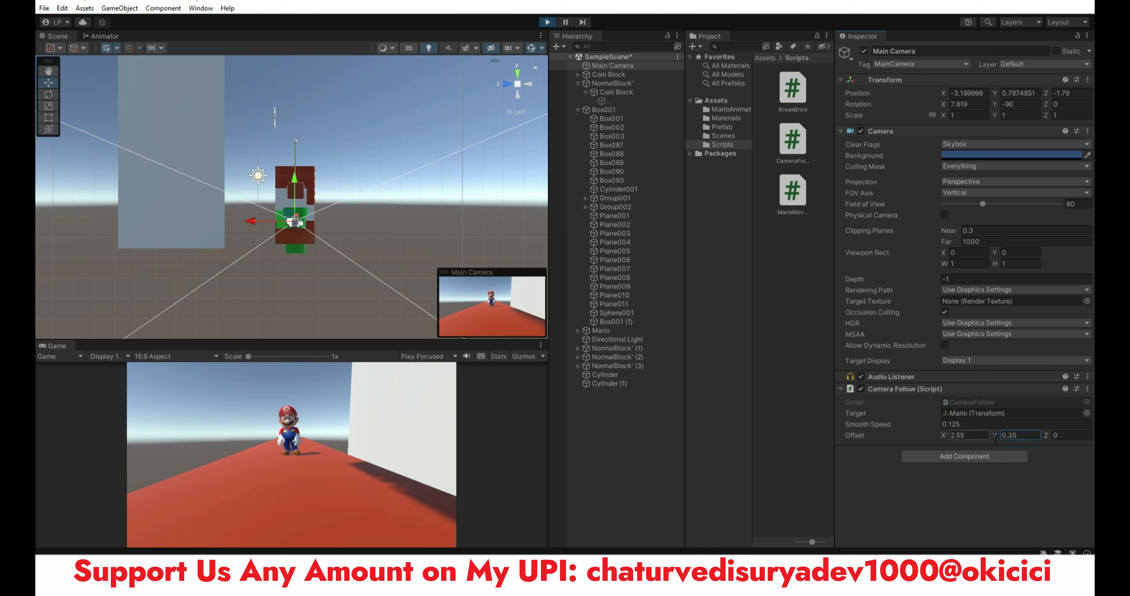
{"action": "left_click_drag", "start_coordinate": [994, 439], "coordinate": [1010, 437]}
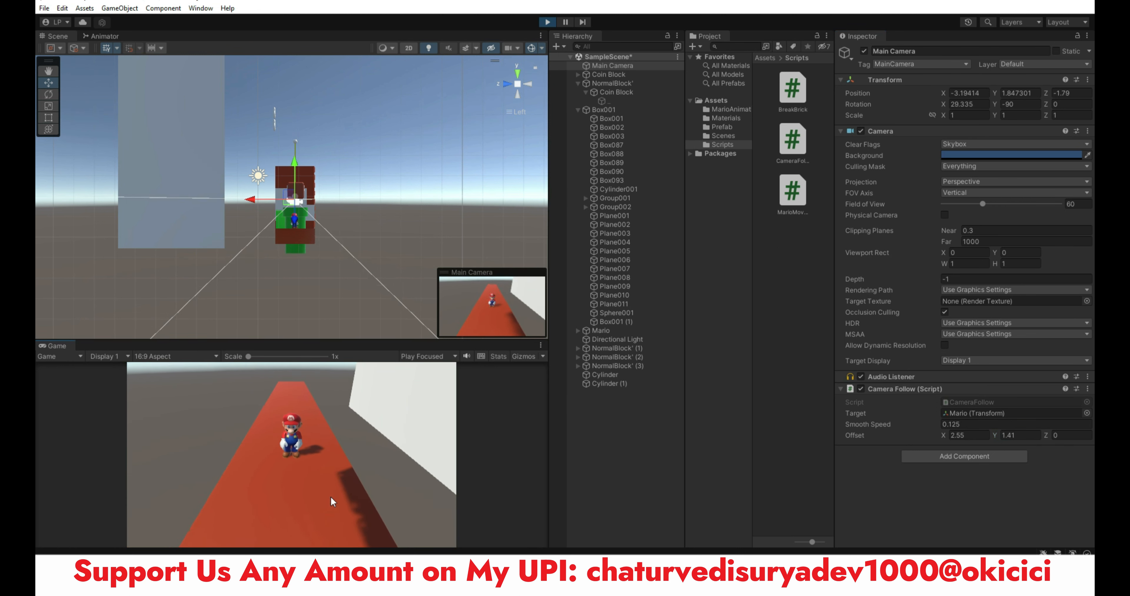
{"action": "key", "text": "w"}
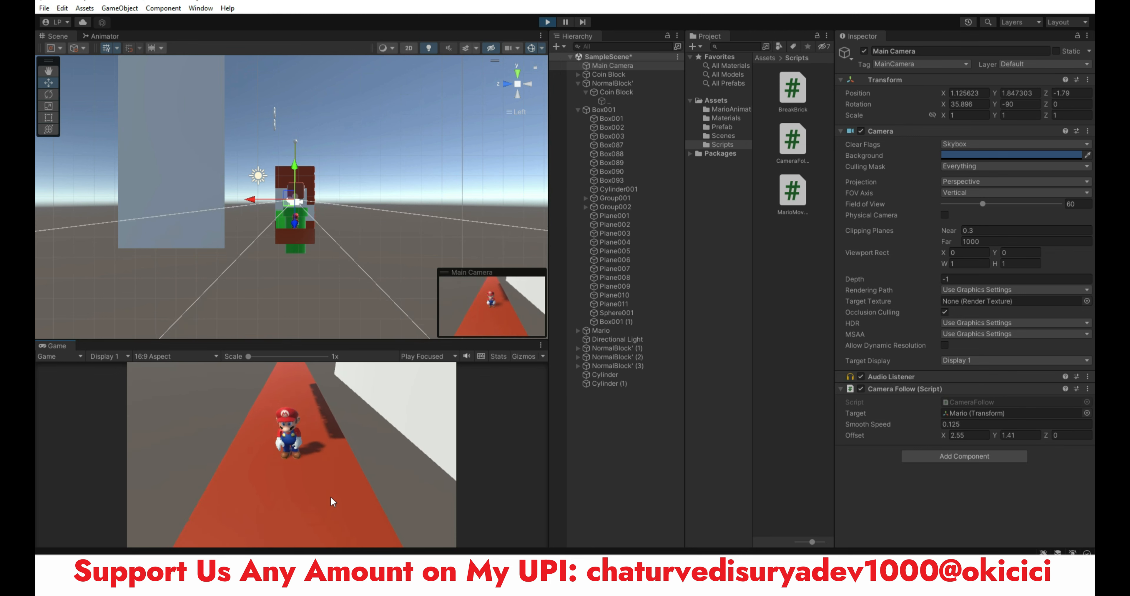
{"action": "key", "text": "s"}
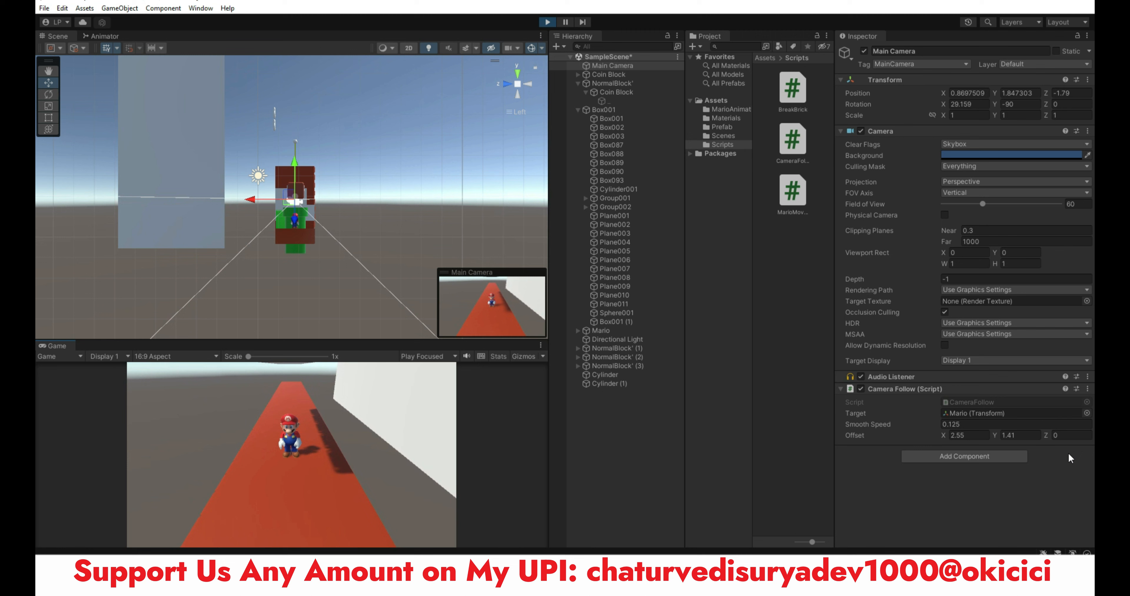
Step: Try a Camera Follow offset of Y 7.07 and Z -14.49, and stop the running scene
{"action": "left_click_drag", "start_coordinate": [1046, 434], "coordinate": [765, 471]}
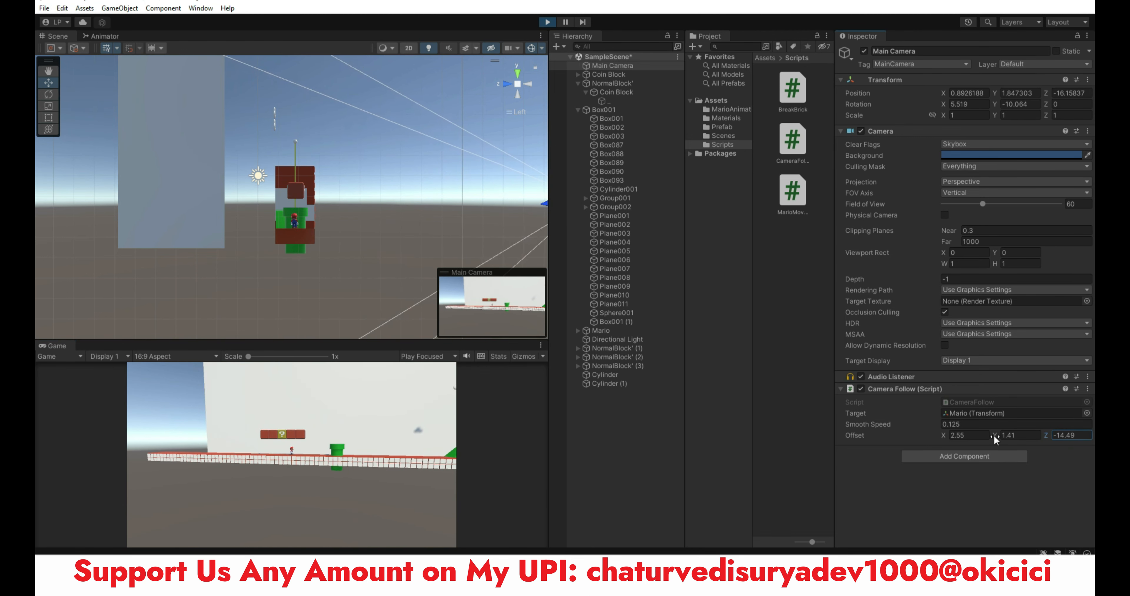
{"action": "type", "text": "4.48"}
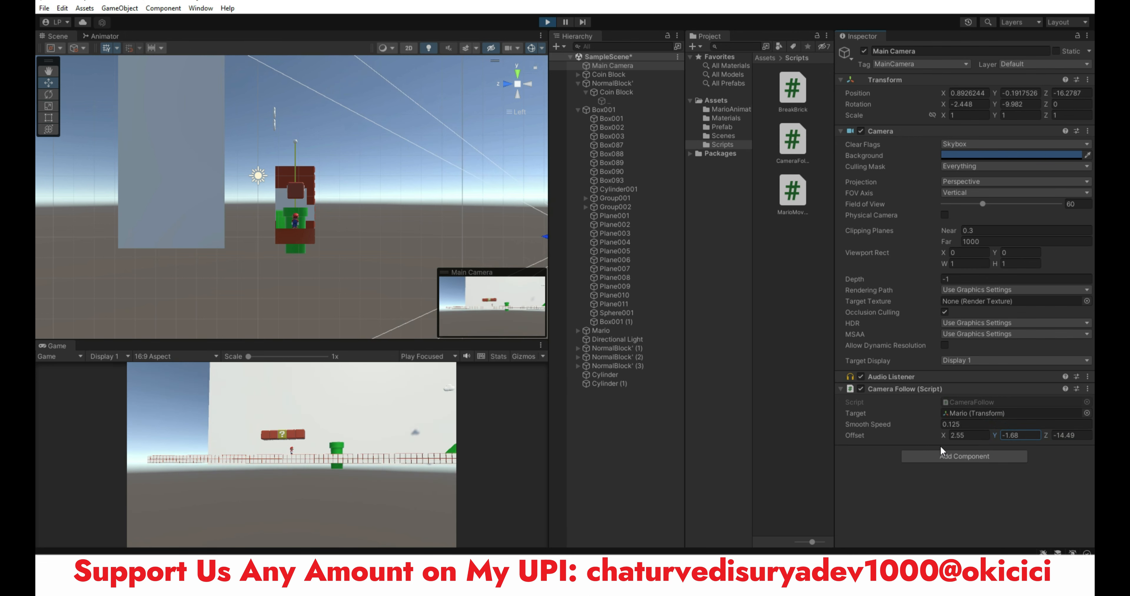
{"action": "left_click_drag", "start_coordinate": [36, 450], "coordinate": [38, 248]}
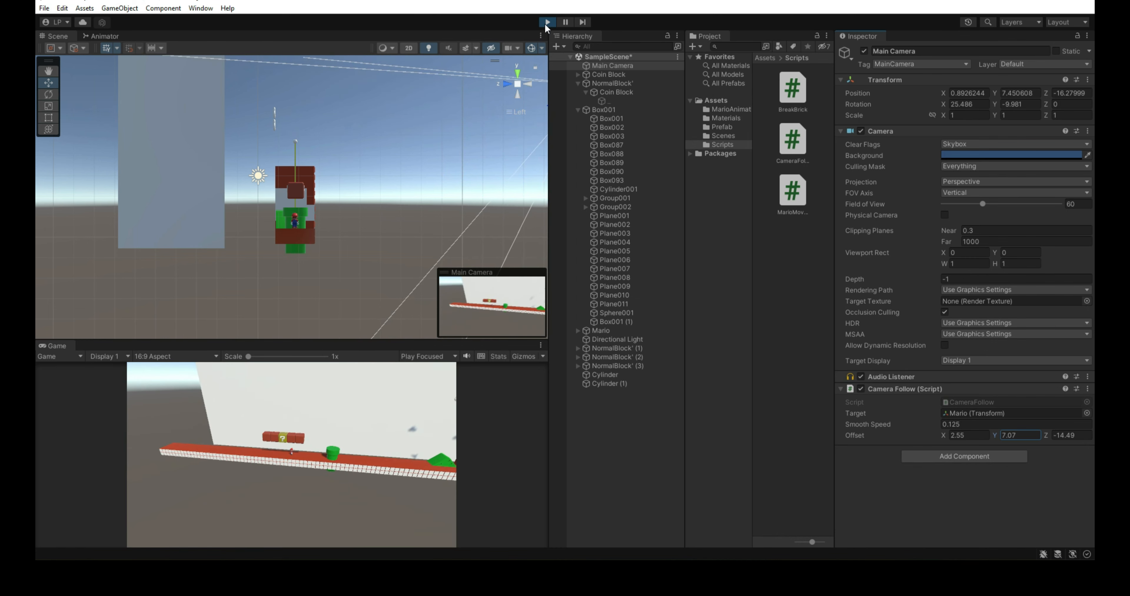
{"action": "left_click", "coordinate": [548, 22]}
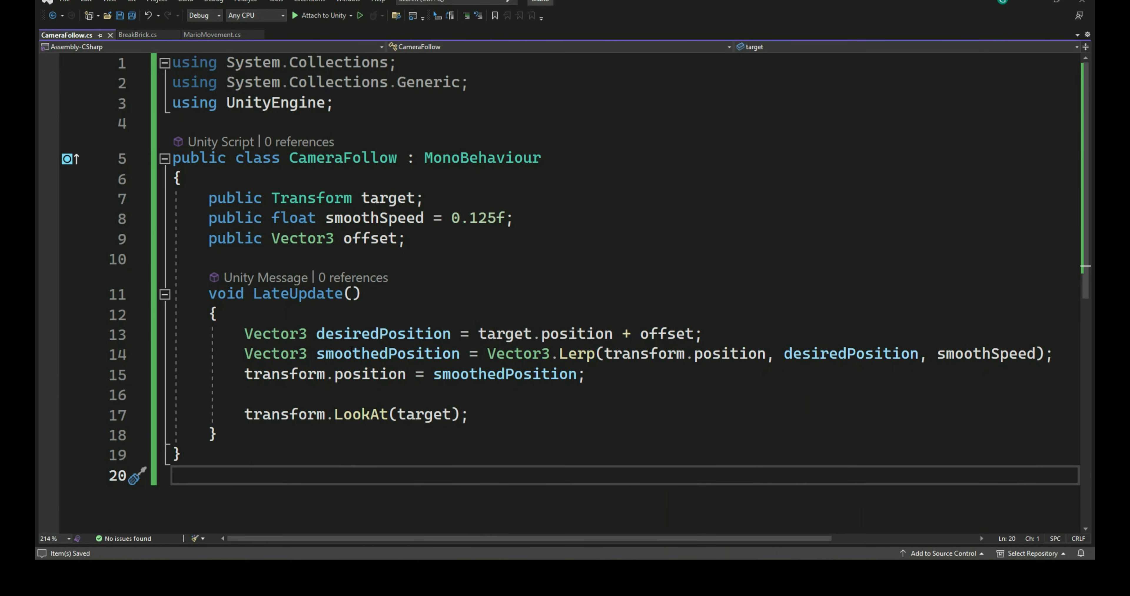
Step: Comment out the transform.LookAt(target); line in the LateUpdate() method of the CameraFollow script in Visual Studio
{"action": "left_click", "coordinate": [481, 415]}
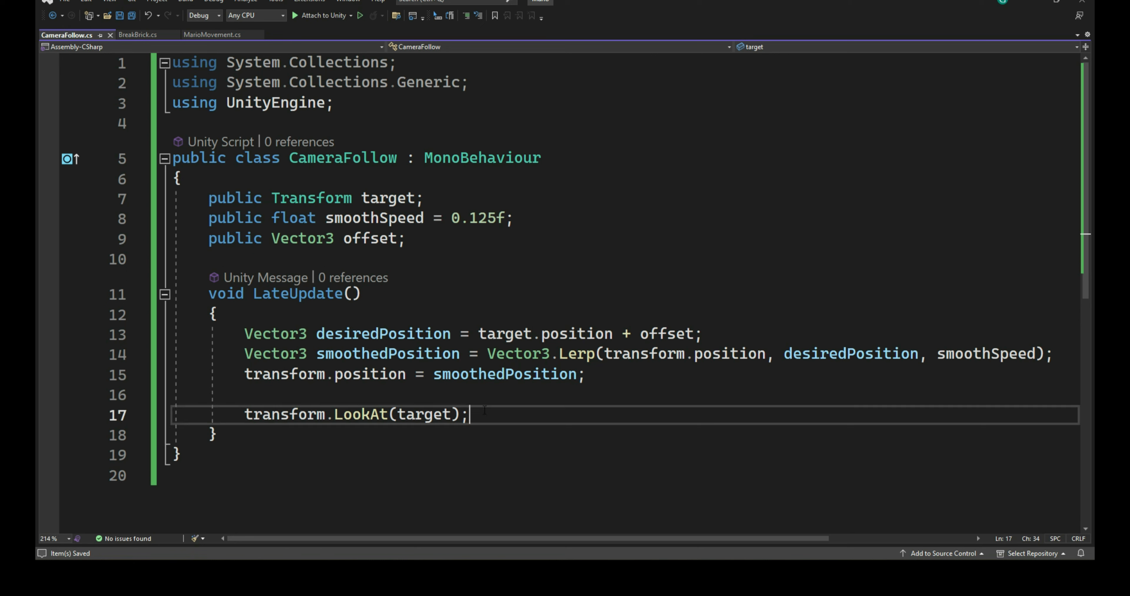
{"action": "key", "text": "shift+Home"}
{"action": "left_click", "coordinate": [232, 413]}
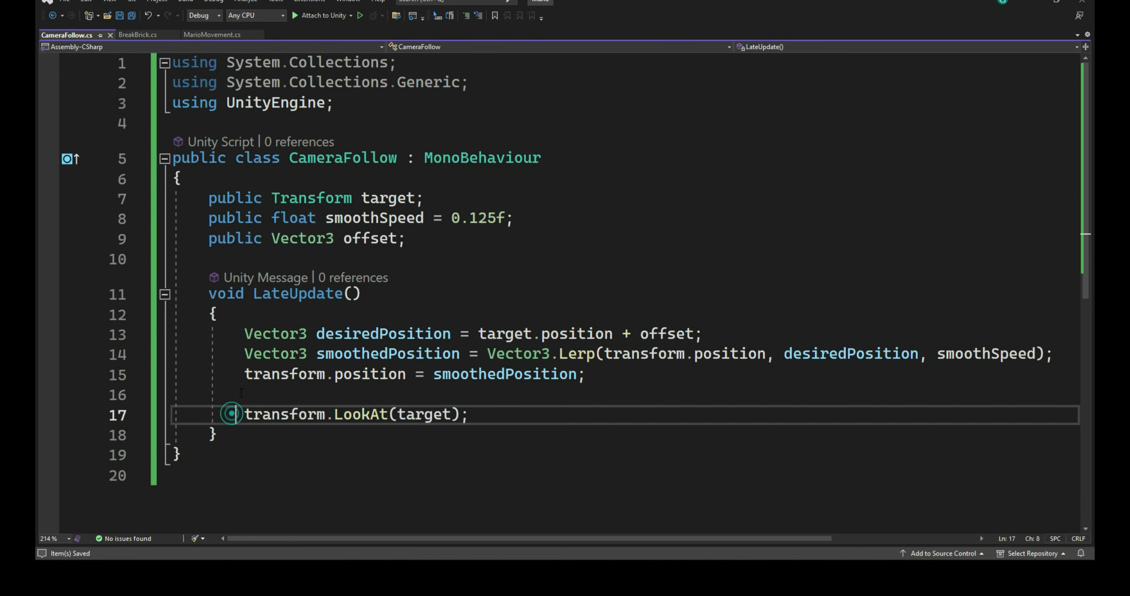
{"action": "type", "text": "//"}
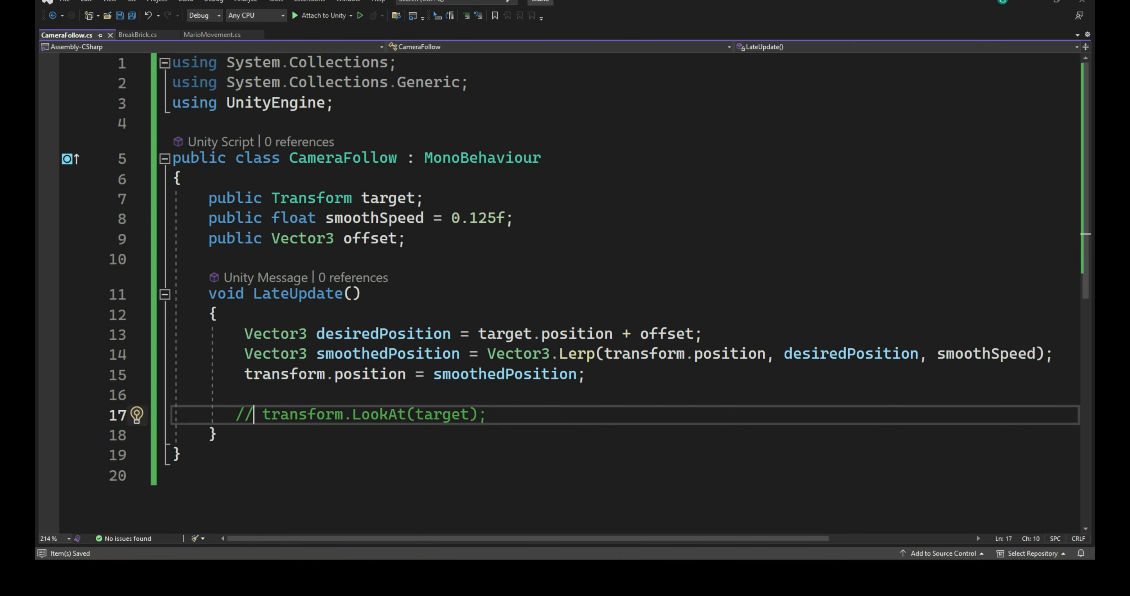
Step: Switch to Unity, run the scene and roughly adjust the Camera Follow offset to X 4.54, Y 2.53 and Z -8.59
{"action": "key", "text": "alt+Tab"}
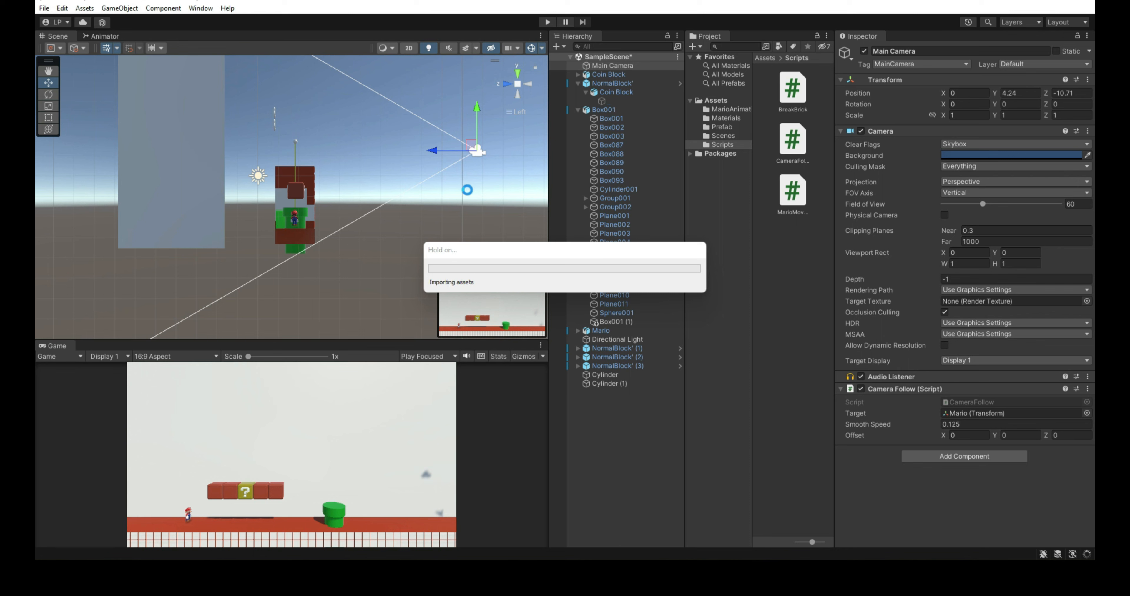
{"action": "left_click", "coordinate": [551, 23]}
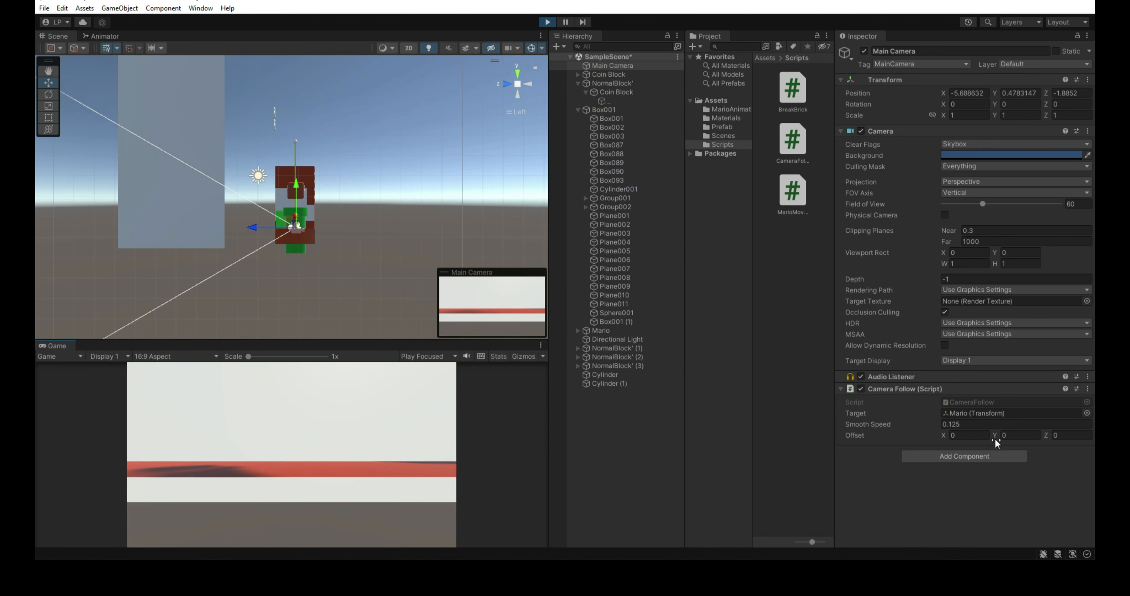
{"action": "left_click_drag", "start_coordinate": [995, 441], "coordinate": [1069, 446]}
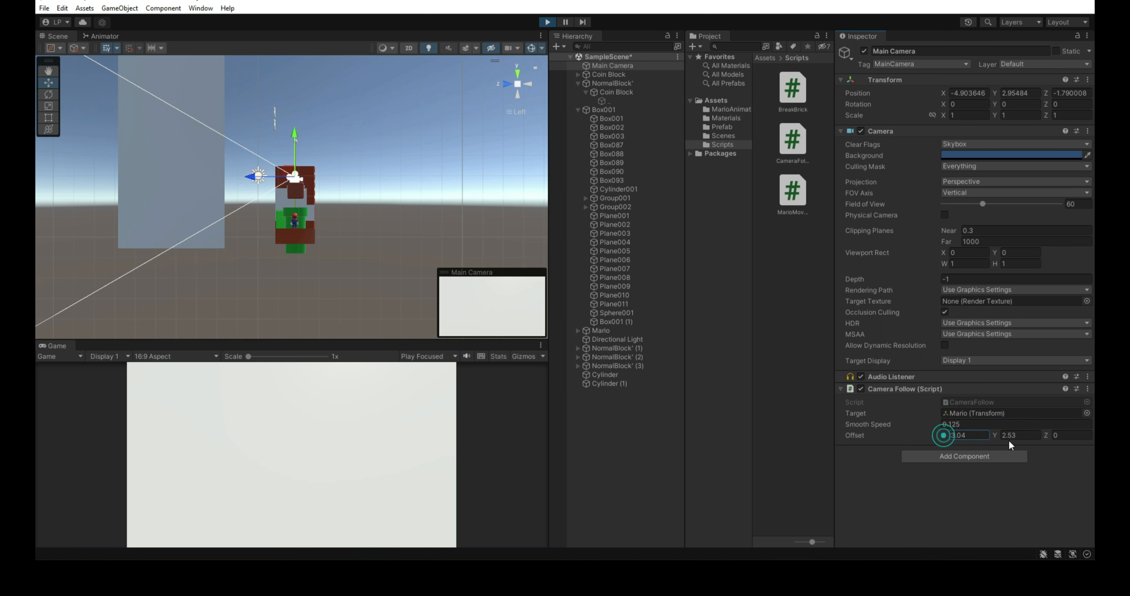
{"action": "left_click_drag", "start_coordinate": [1046, 435], "coordinate": [901, 422]}
{"action": "left_click_drag", "start_coordinate": [903, 421], "coordinate": [905, 421]}
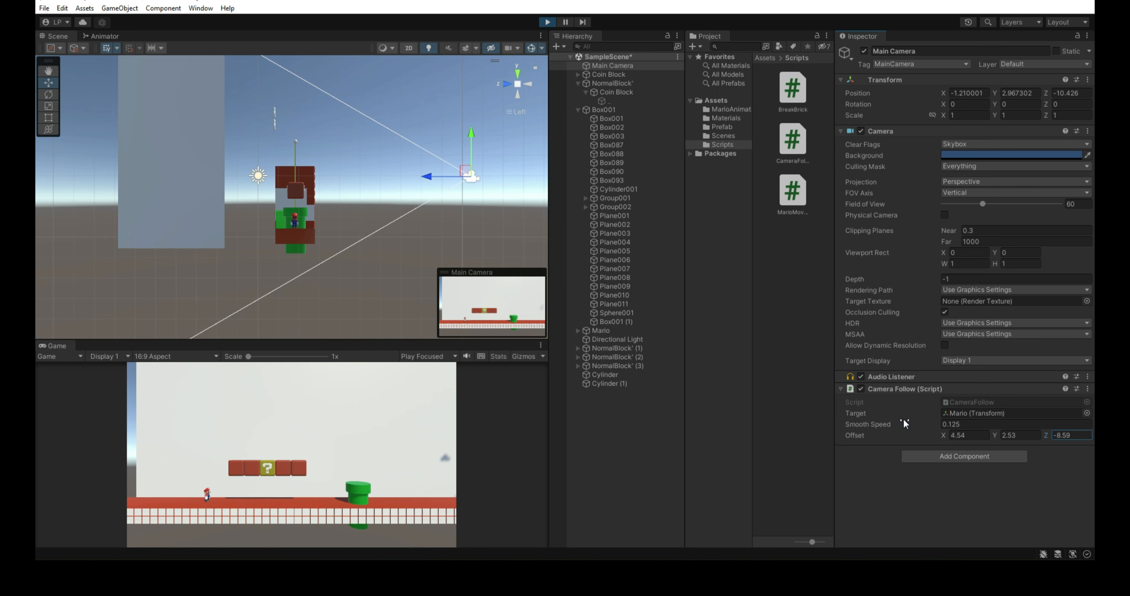
Step: Set the Camera Follow offset to X 5, Y 3 and Z -9 while the scene is running
{"action": "left_click", "coordinate": [1073, 440]}
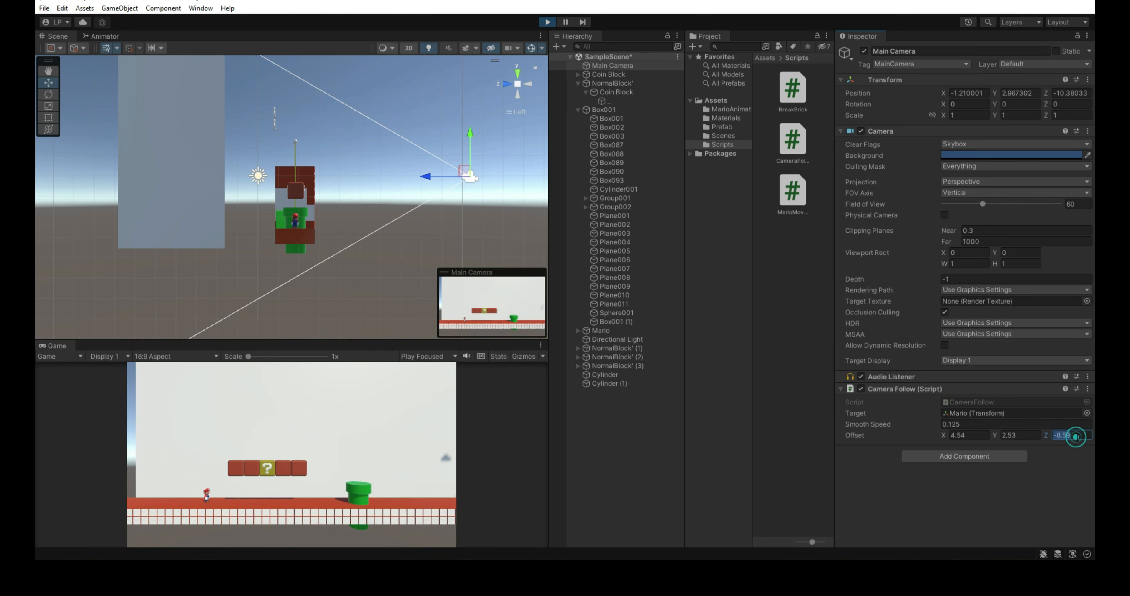
{"action": "type", "text": "-09"}
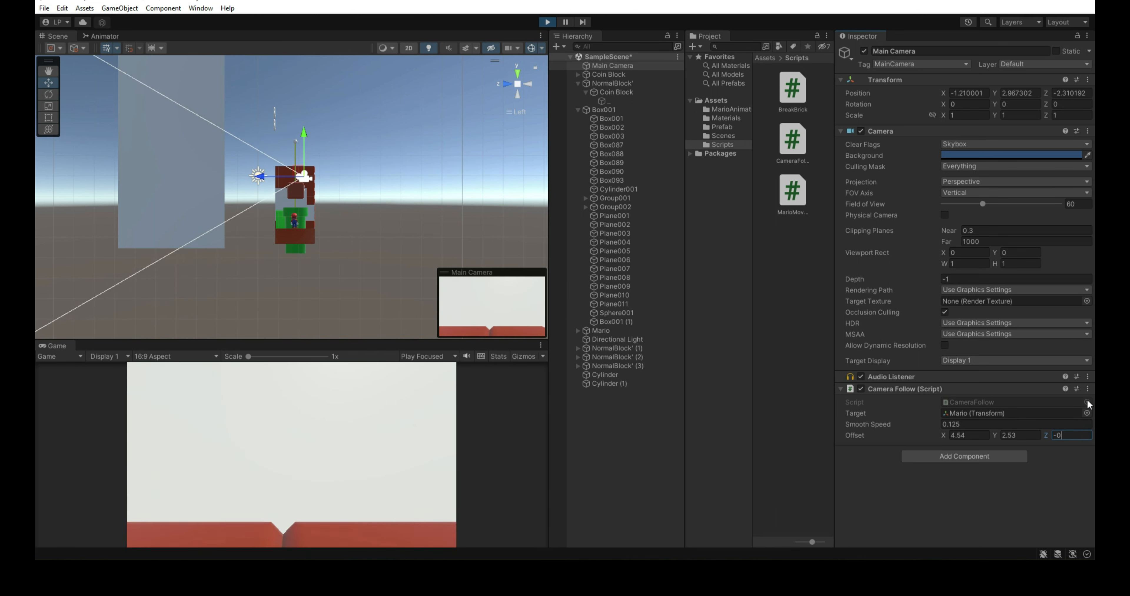
{"action": "left_click", "coordinate": [1022, 436]}
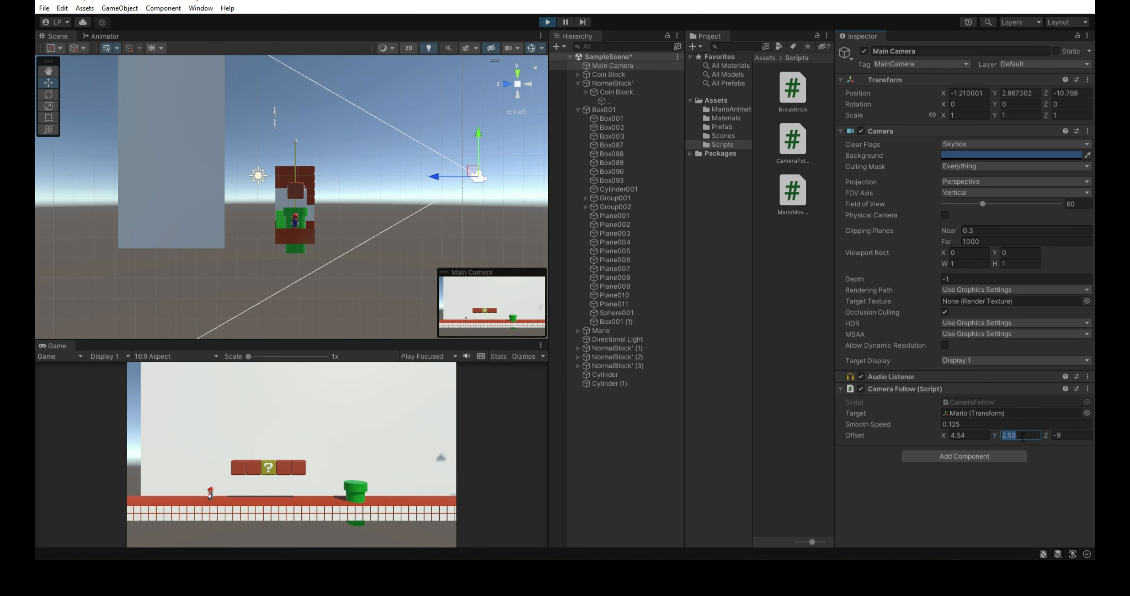
{"action": "type", "text": "3"}
{"action": "left_click", "coordinate": [973, 436]}
{"action": "type", "text": "5"}
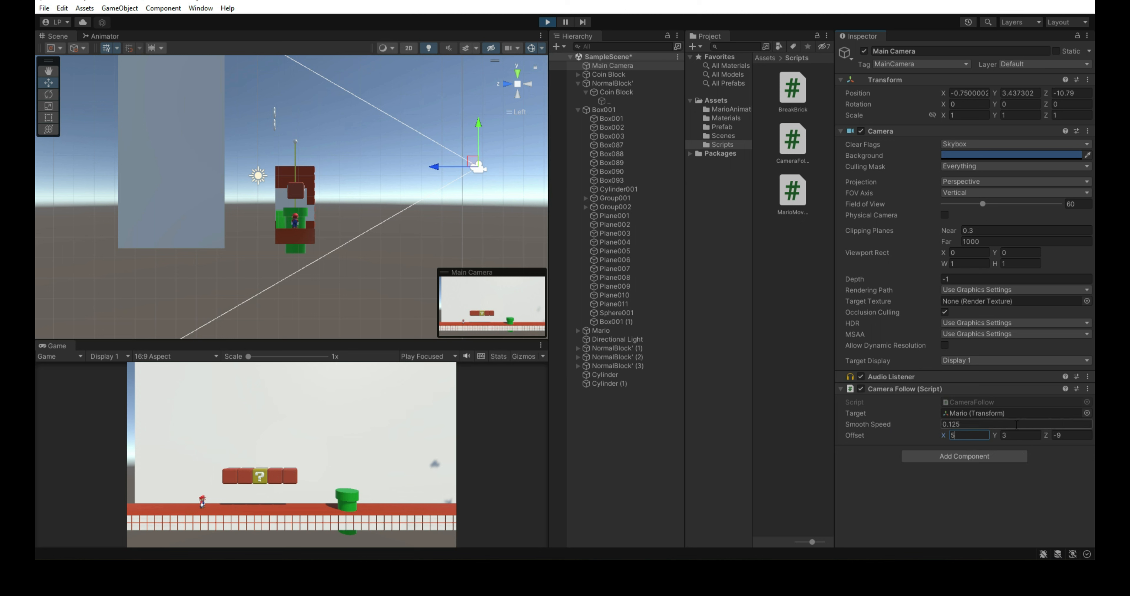
Step: Copy the running Camera Follow component, stop play, and paste its values onto the Main Camera's Camera Follow component
{"action": "right_click", "coordinate": [940, 391]}
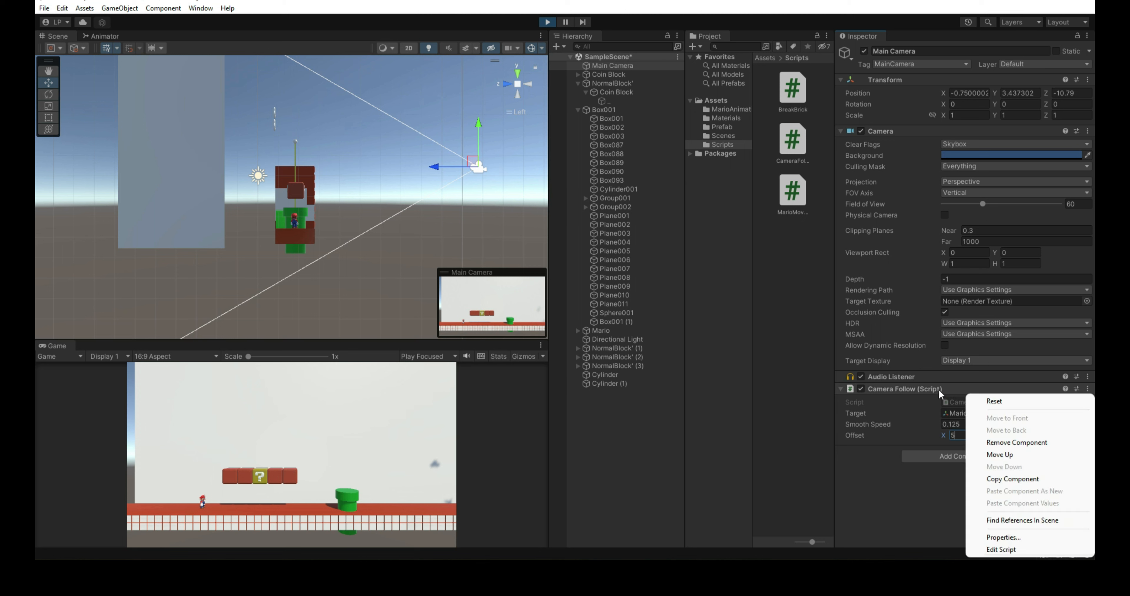
{"action": "left_click", "coordinate": [1005, 479]}
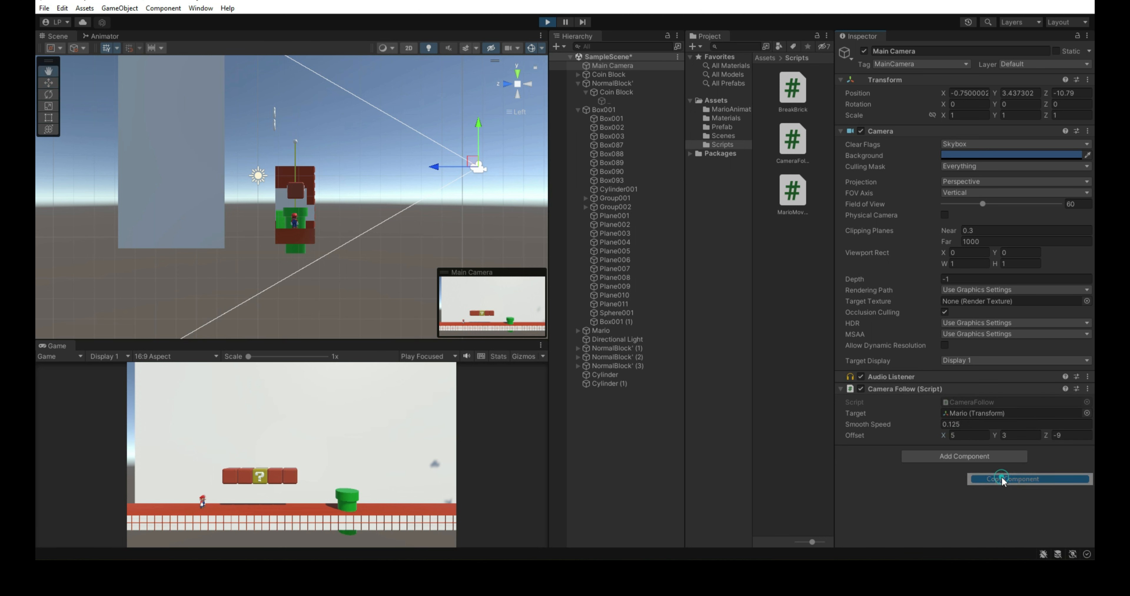
{"action": "left_click", "coordinate": [551, 24]}
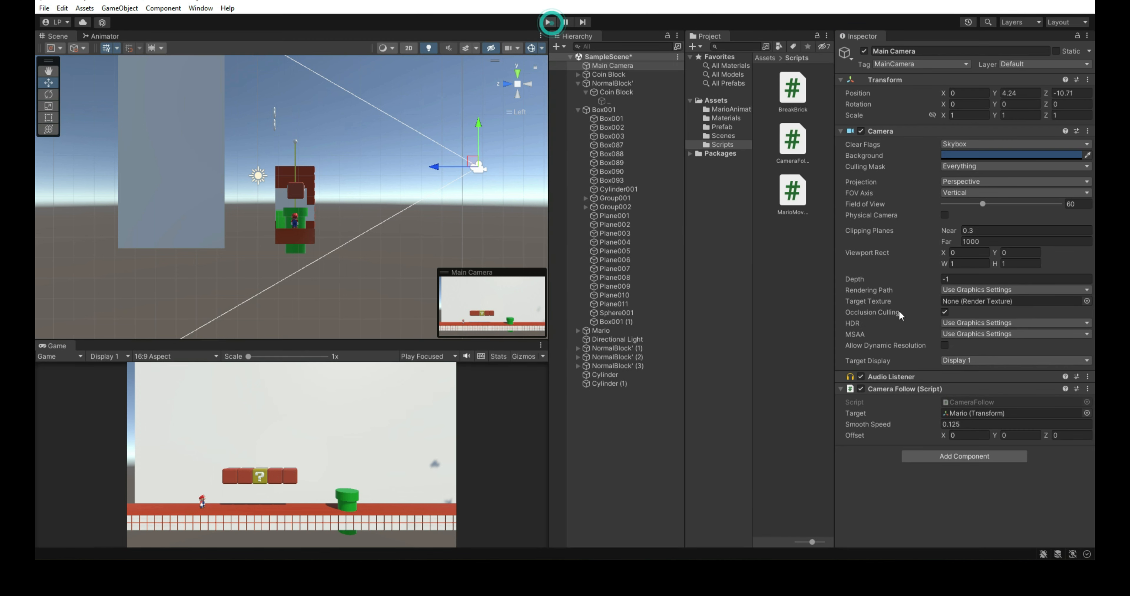
{"action": "right_click", "coordinate": [951, 390]}
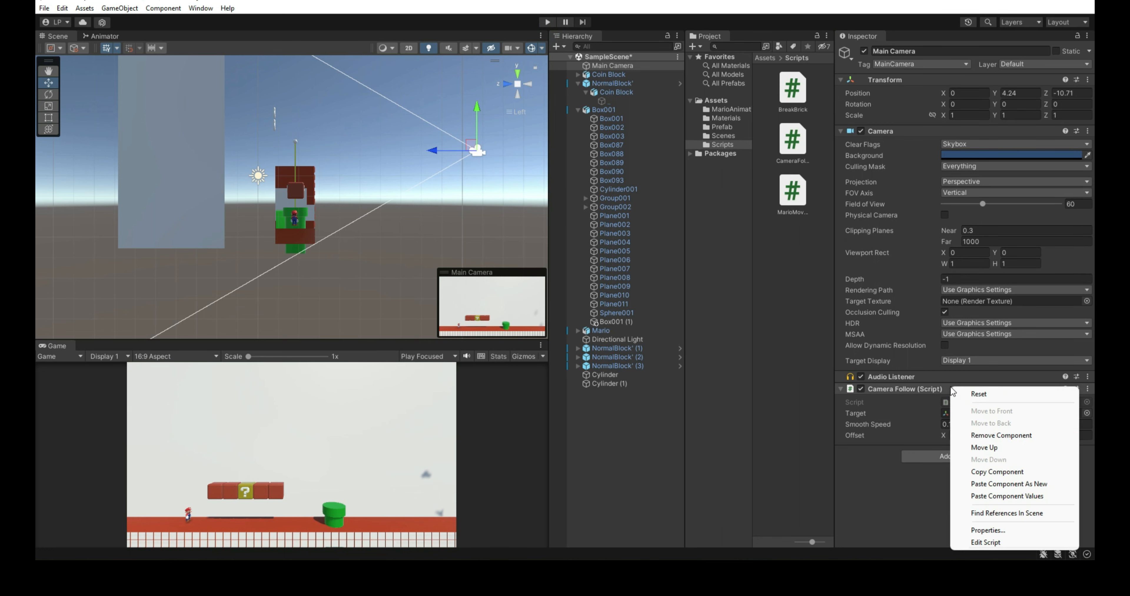
{"action": "left_click", "coordinate": [983, 496]}
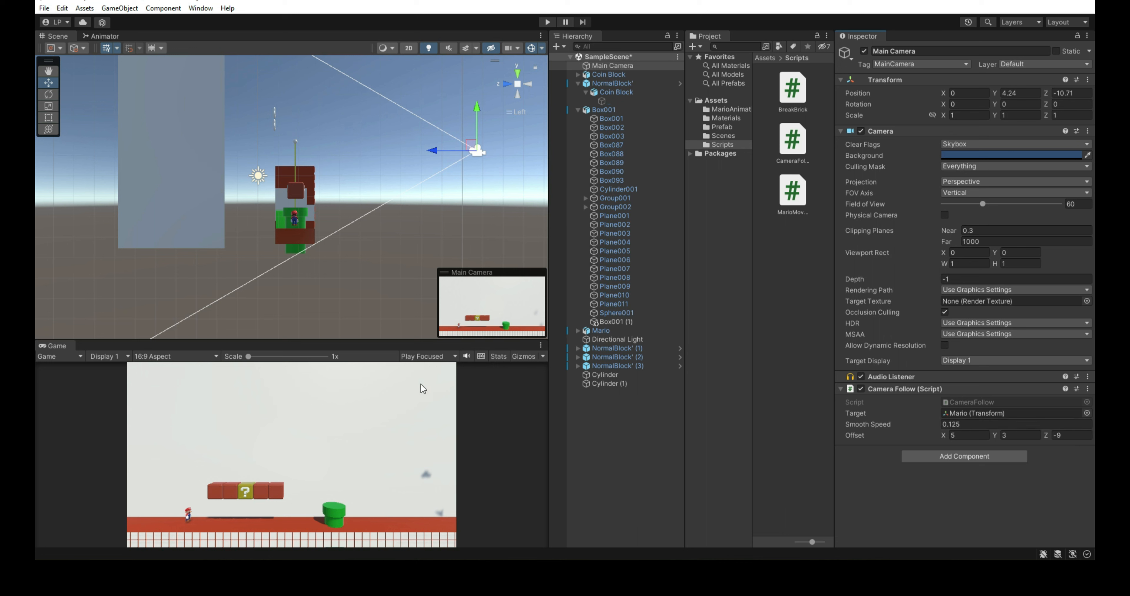
Step: Run the scene, move and jump Mario in both directions to test the camera and brick breaking, and stop play
{"action": "left_click", "coordinate": [548, 22]}
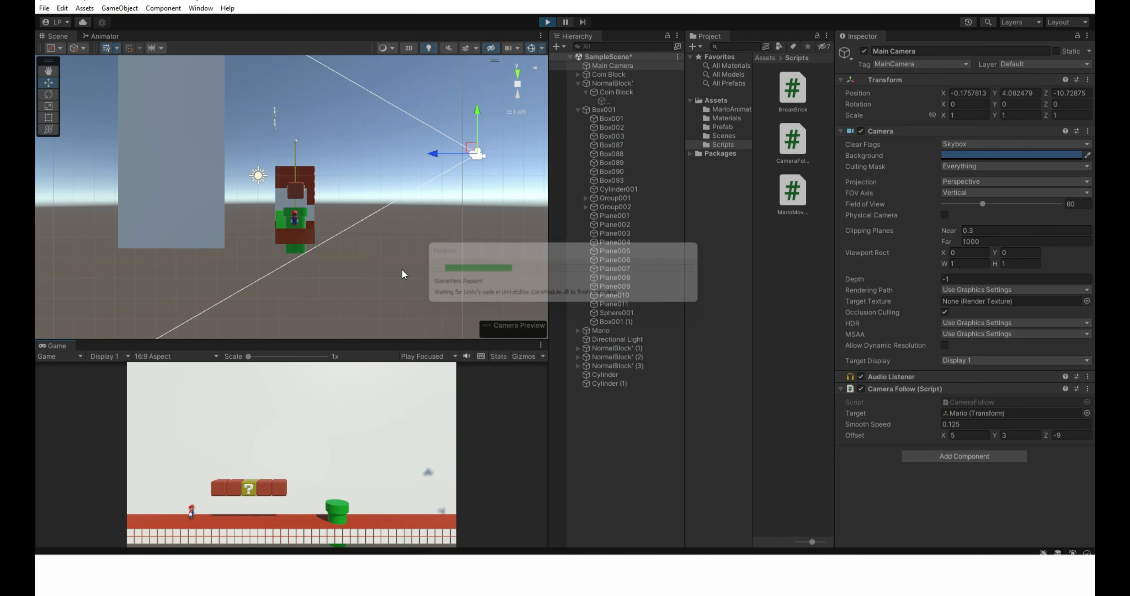
{"action": "key", "text": "d"}
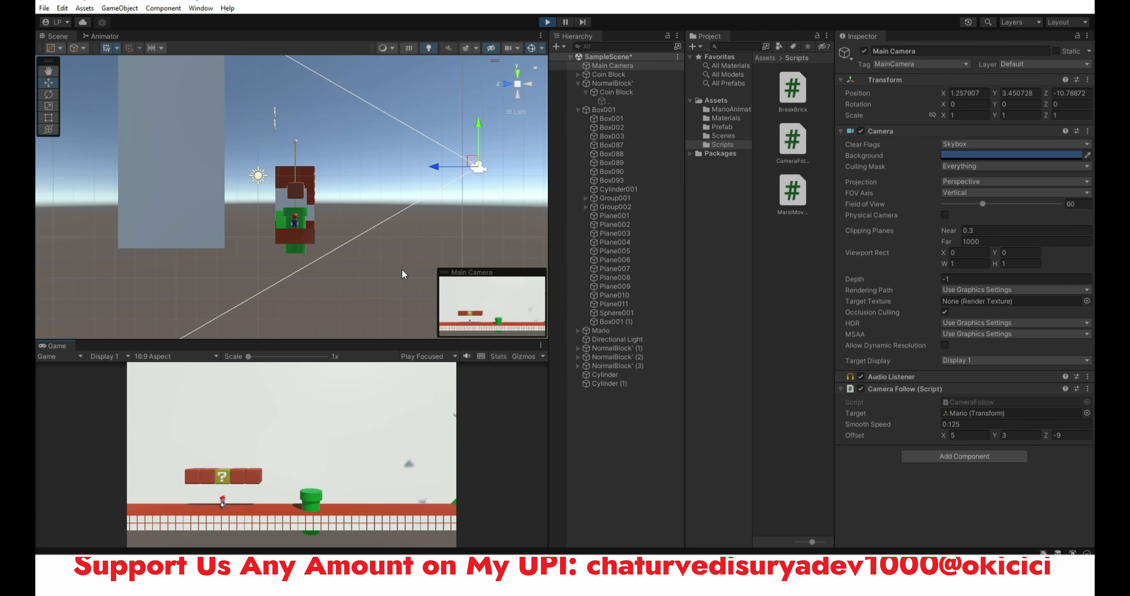
{"action": "key", "text": "space"}
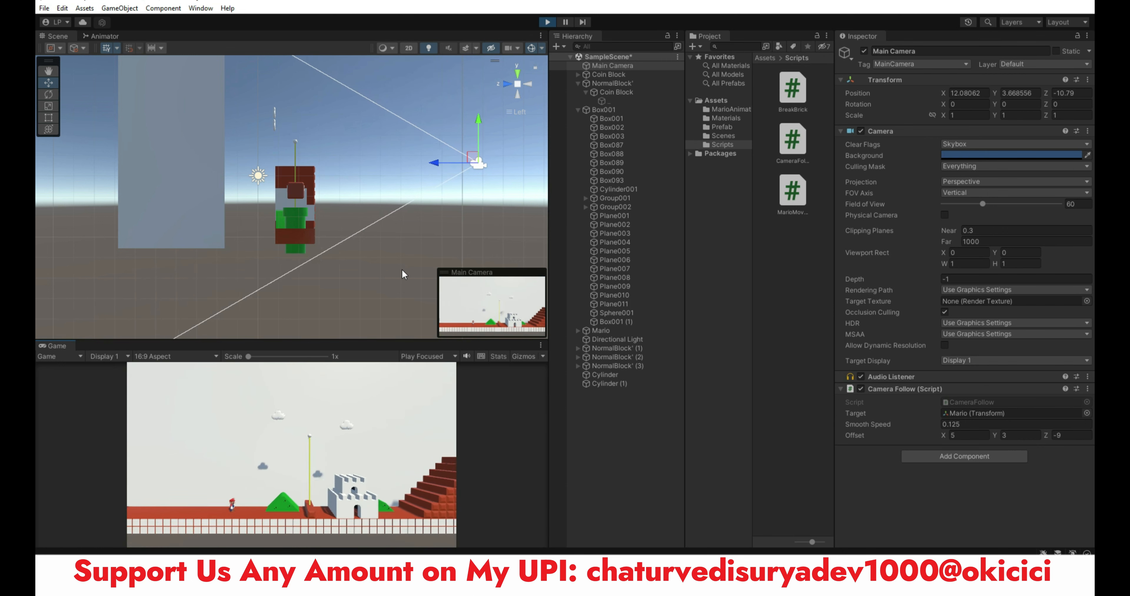
{"action": "key", "text": "a"}
{"action": "key", "text": "space"}
{"action": "key", "text": "a"}
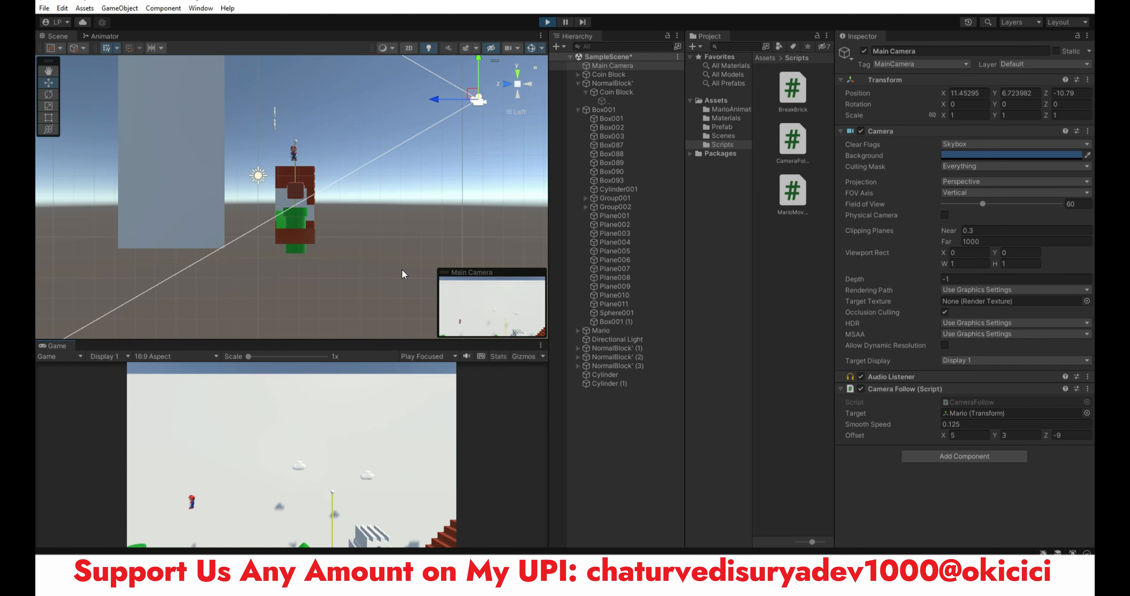
{"action": "key", "text": "a"}
{"action": "key", "text": "space"}
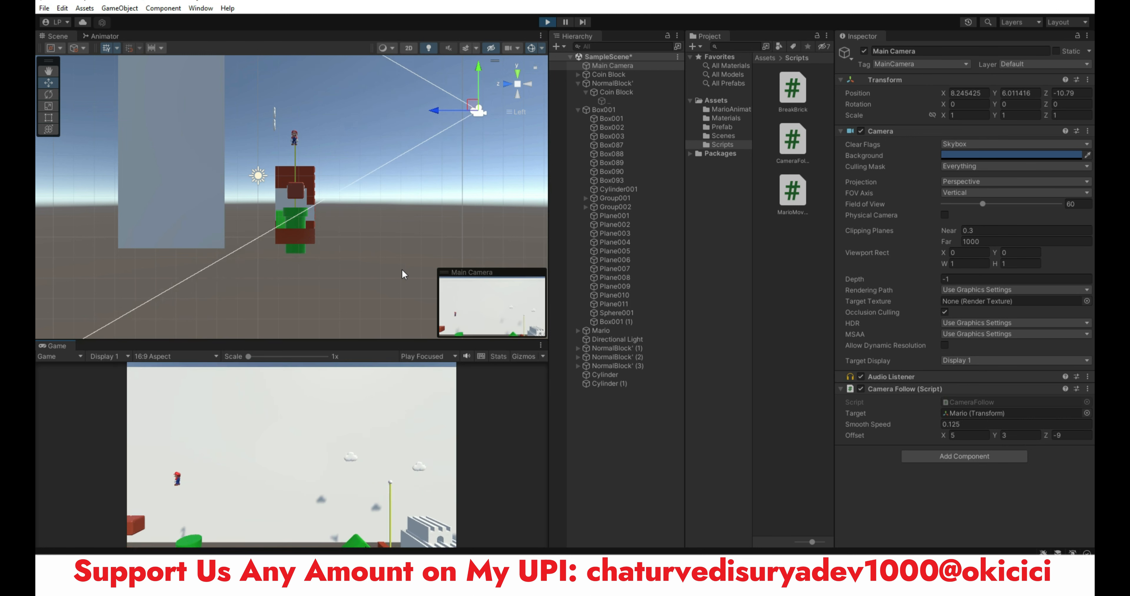
{"action": "key", "text": "a"}
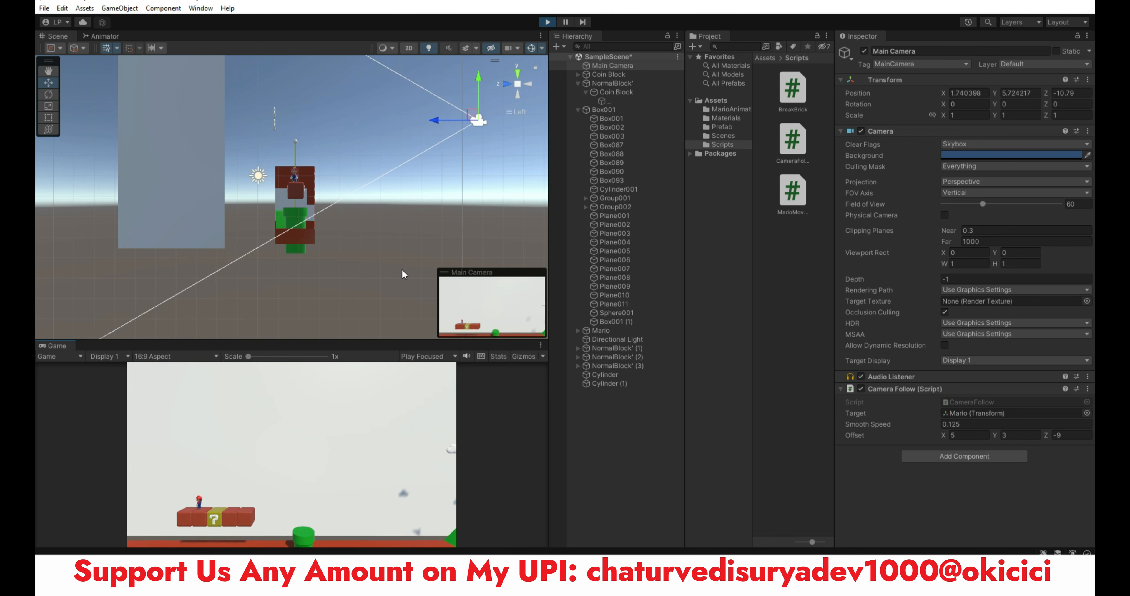
{"action": "key", "text": "space"}
{"action": "key", "text": "a"}
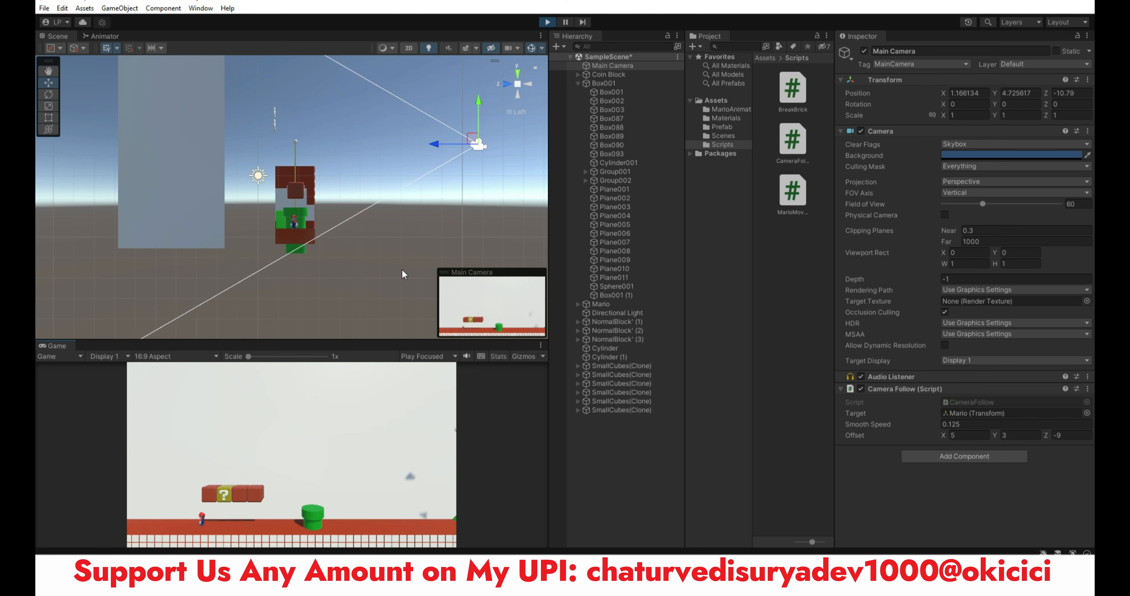
{"action": "key", "text": "space"}
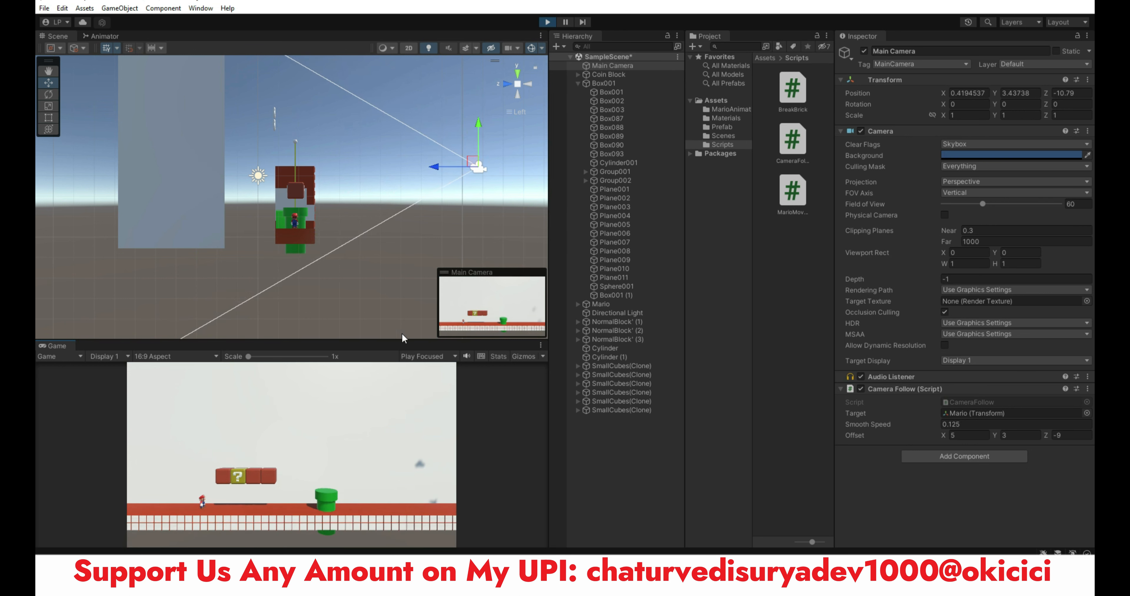
{"action": "left_click", "coordinate": [548, 22]}
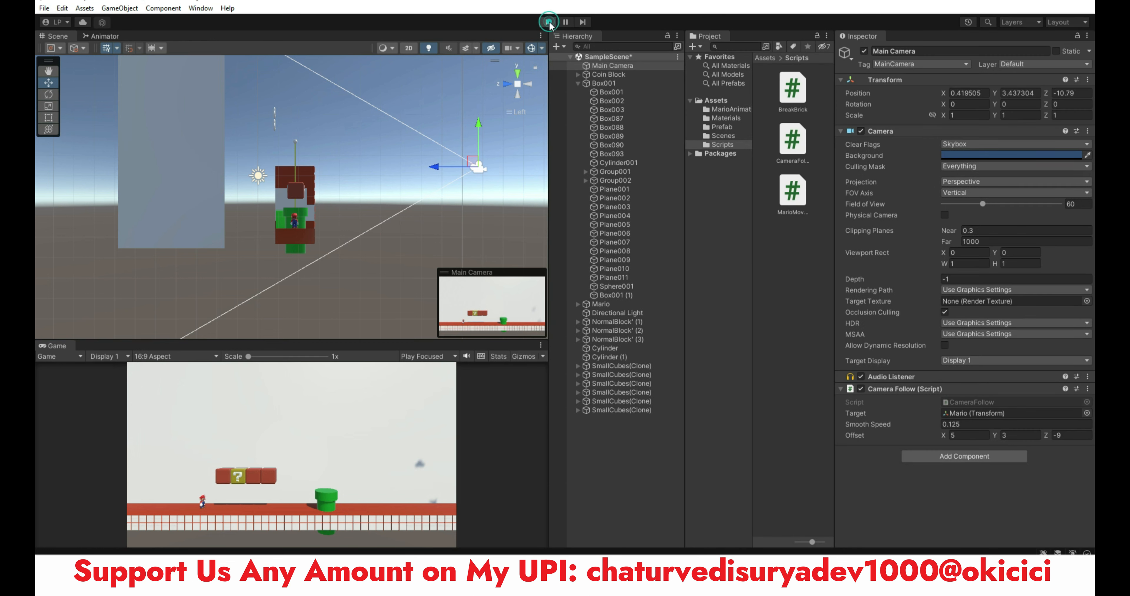
Step: Open the NormalBlock prefab and shrink its Box Collider to a strip about 0.035 high along the block's bottom edge
{"action": "left_click", "coordinate": [713, 128]}
{"action": "double_click", "coordinate": [792, 88]}
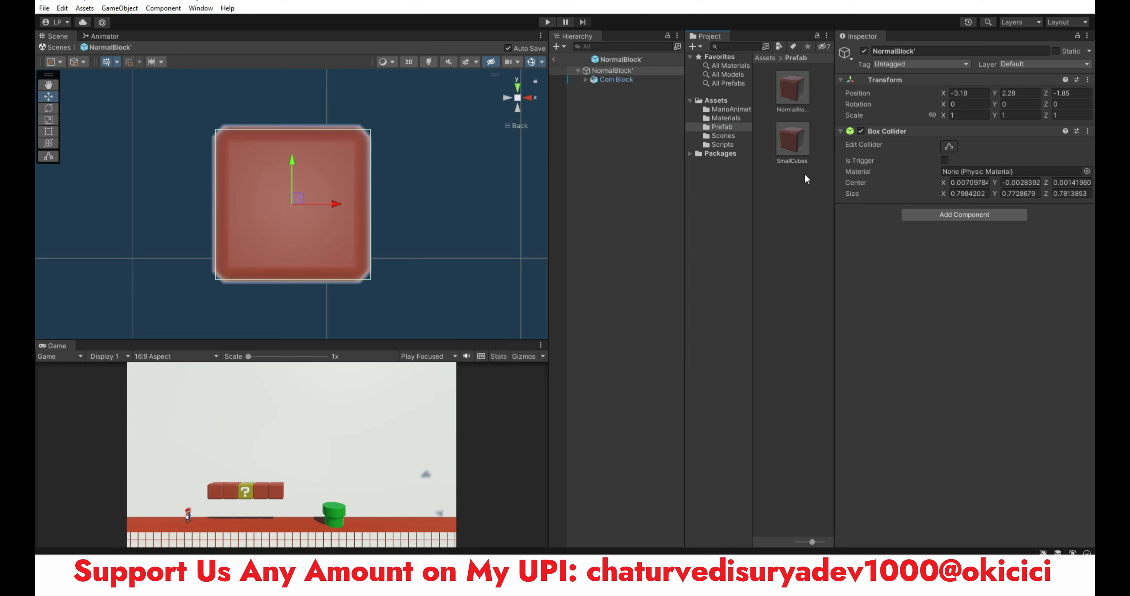
{"action": "left_click", "coordinate": [949, 146]}
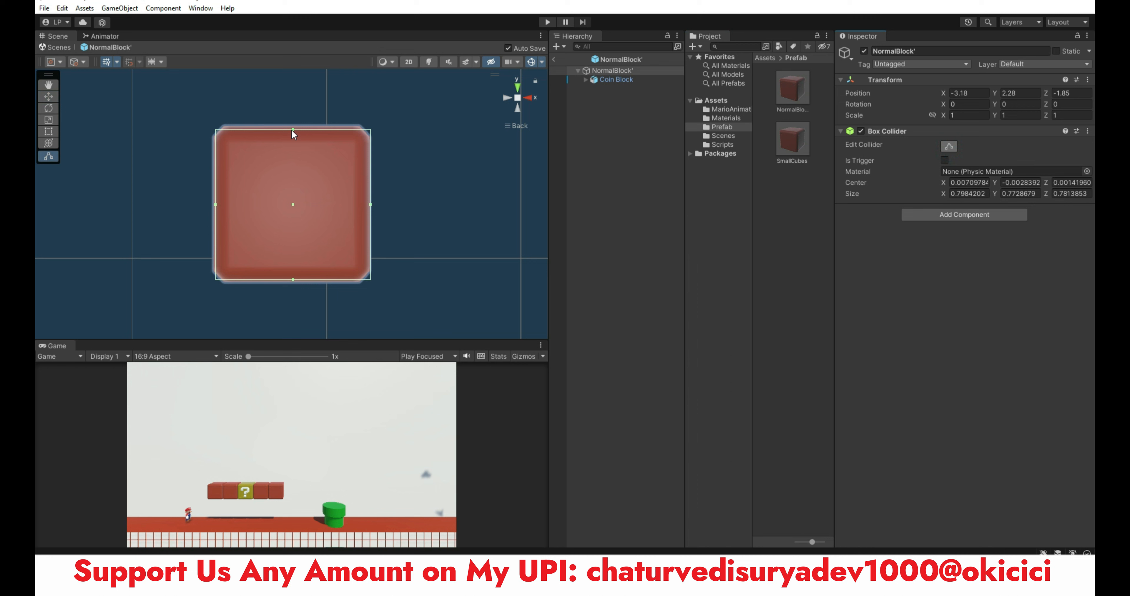
{"action": "left_click_drag", "start_coordinate": [294, 132], "coordinate": [305, 277]}
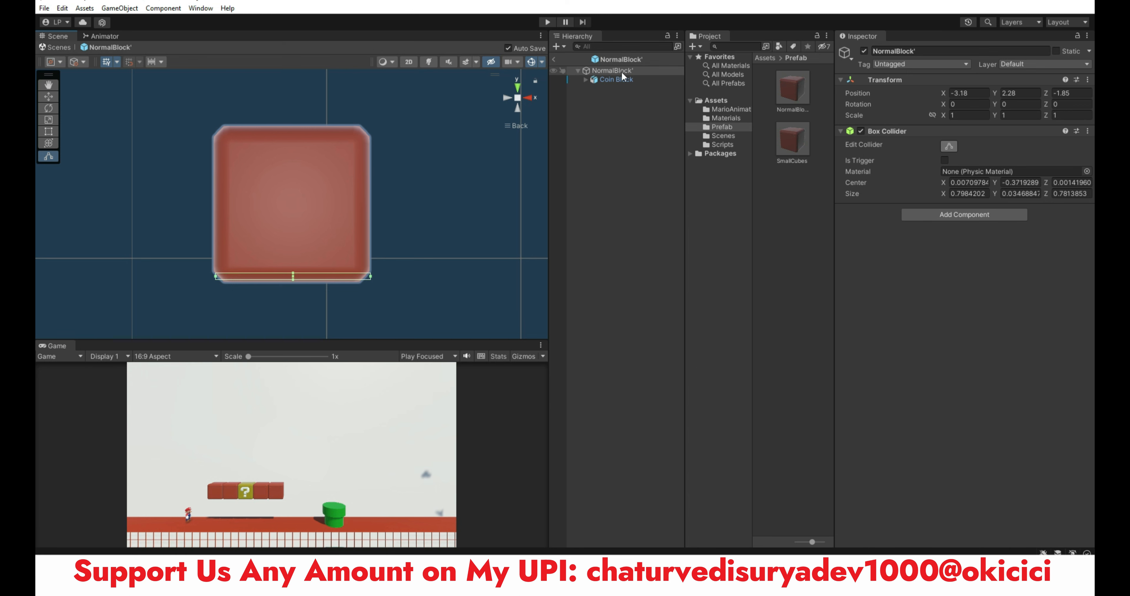
Step: Add a Box Collider to the prefab's Coin Block child and raise its bottom face to a height of about 0.76
{"action": "double_click", "coordinate": [616, 80]}
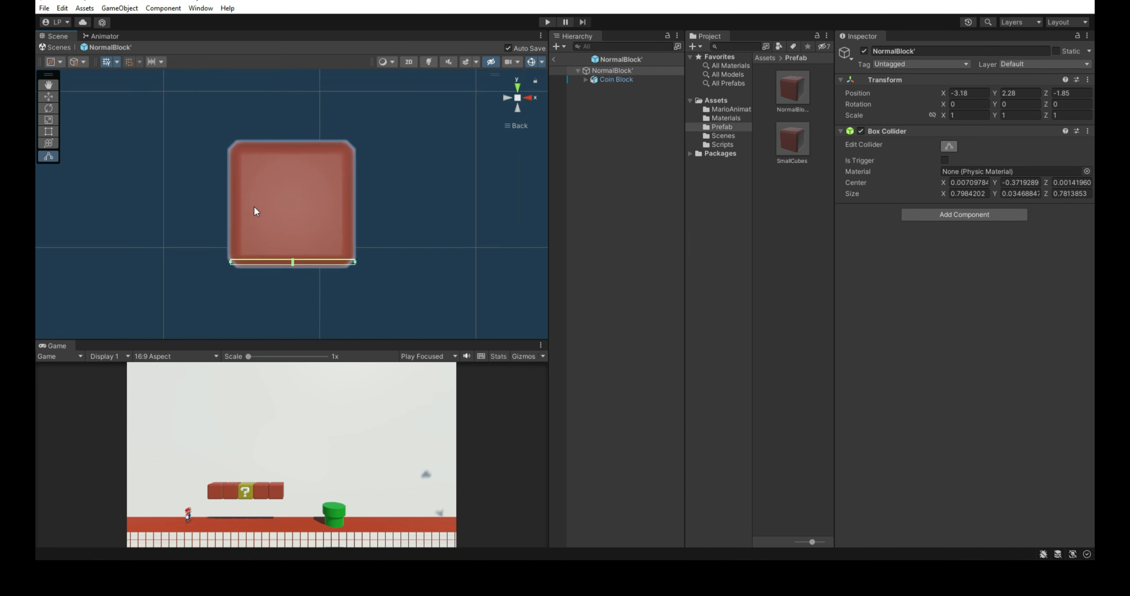
{"action": "left_click", "coordinate": [958, 375]}
{"action": "type", "text": "bo"}
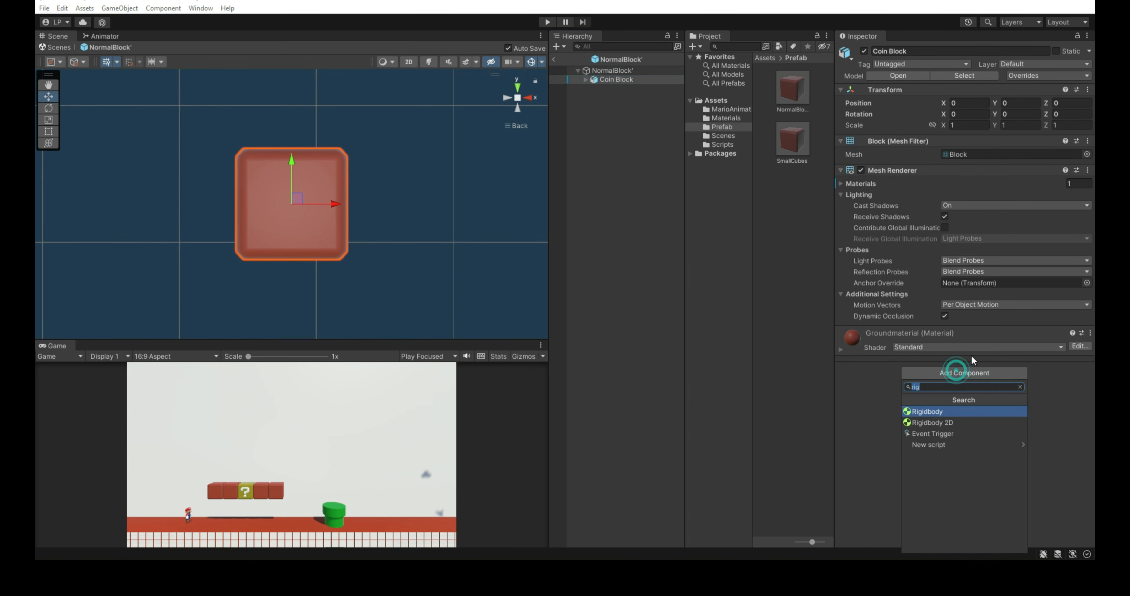
{"action": "key", "text": "Return"}
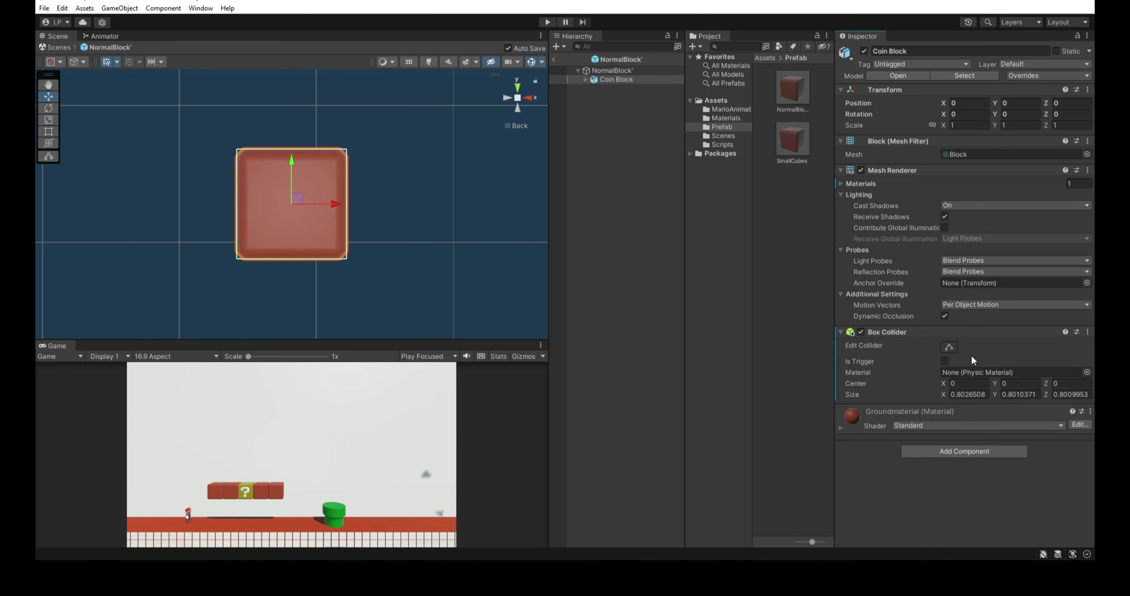
{"action": "left_click", "coordinate": [948, 347]}
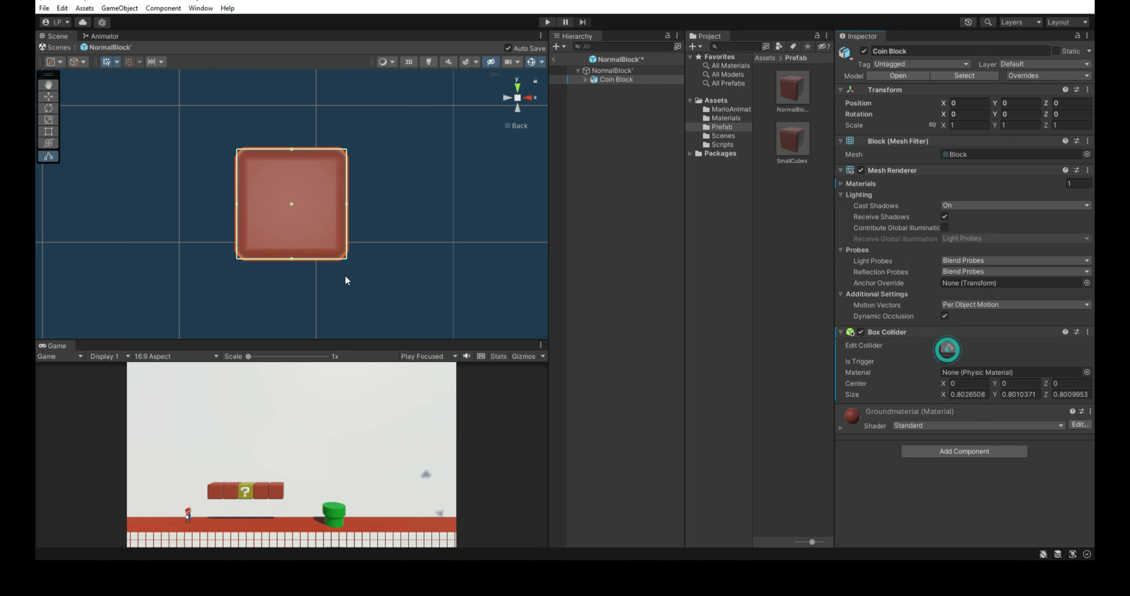
{"action": "left_click_drag", "start_coordinate": [293, 259], "coordinate": [292, 254]}
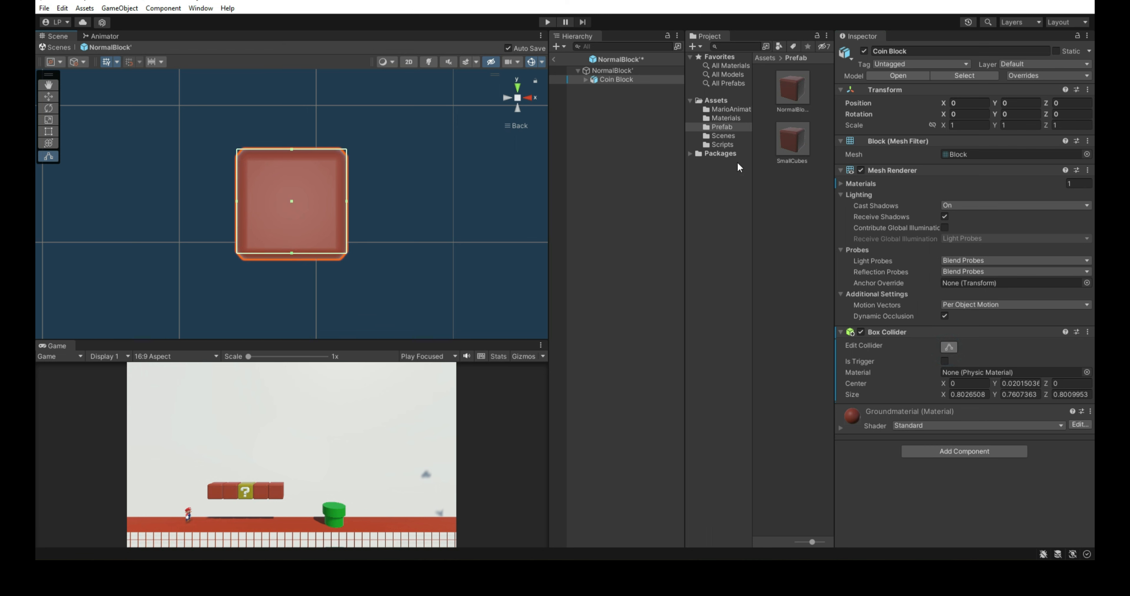
Step: Check the colliders of the NormalBlock parent and its Coin Block child, and return from the prefab to SampleScene
{"action": "left_click", "coordinate": [646, 71]}
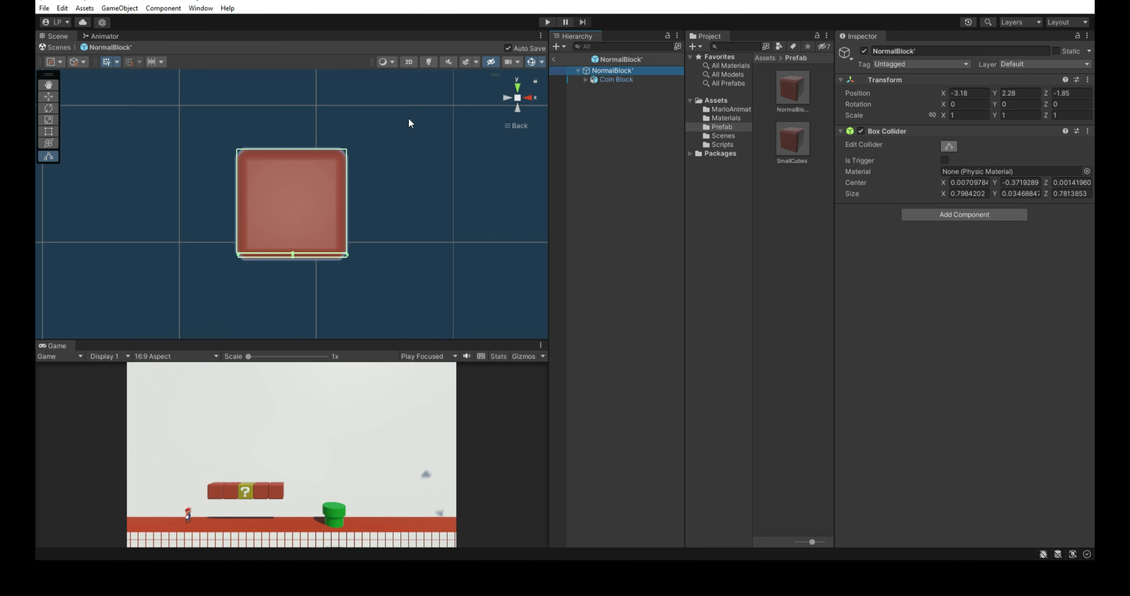
{"action": "left_click", "coordinate": [625, 79]}
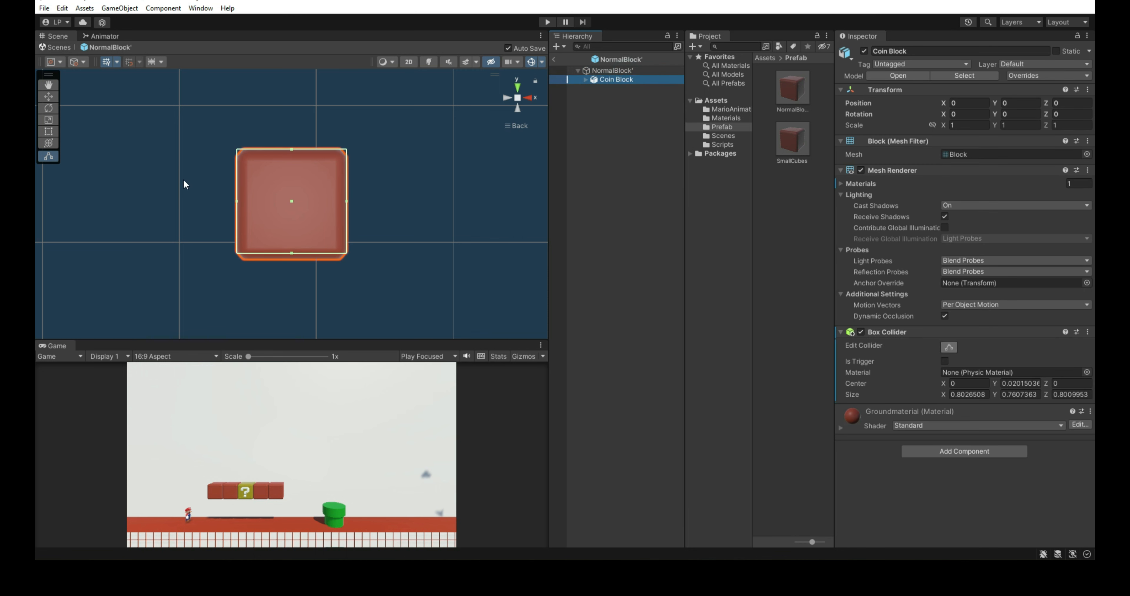
{"action": "left_click", "coordinate": [217, 185]}
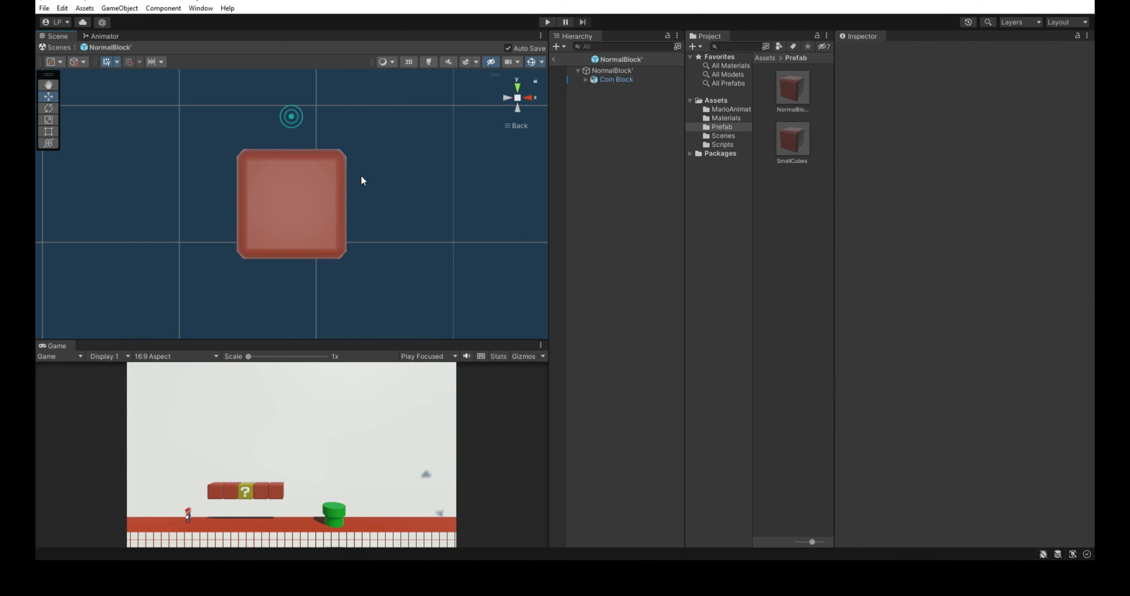
{"action": "left_click", "coordinate": [333, 185]}
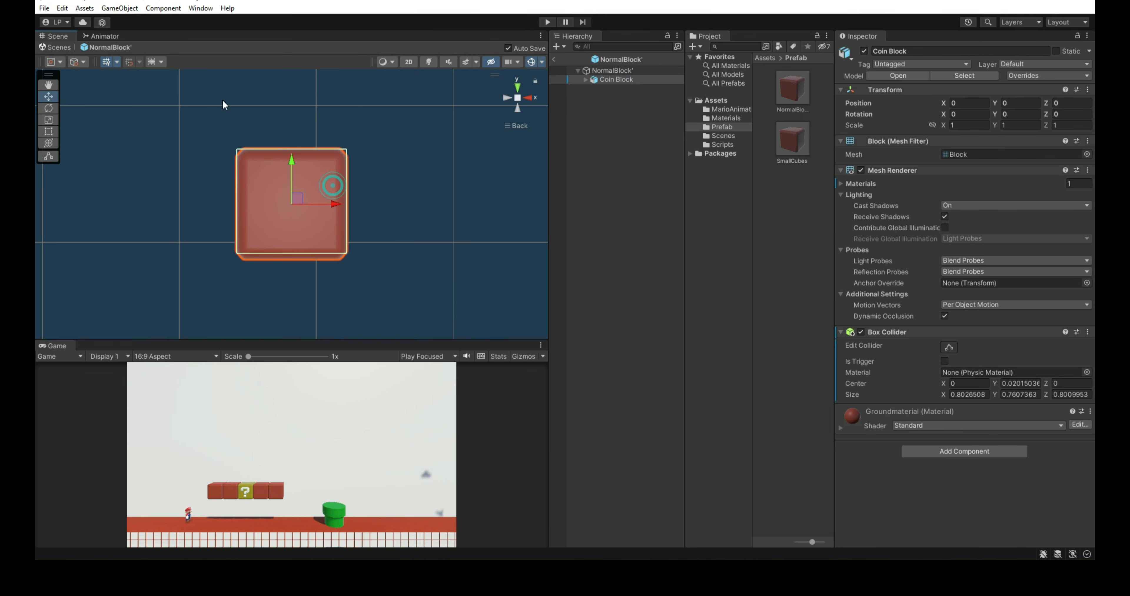
{"action": "left_click", "coordinate": [55, 46]}
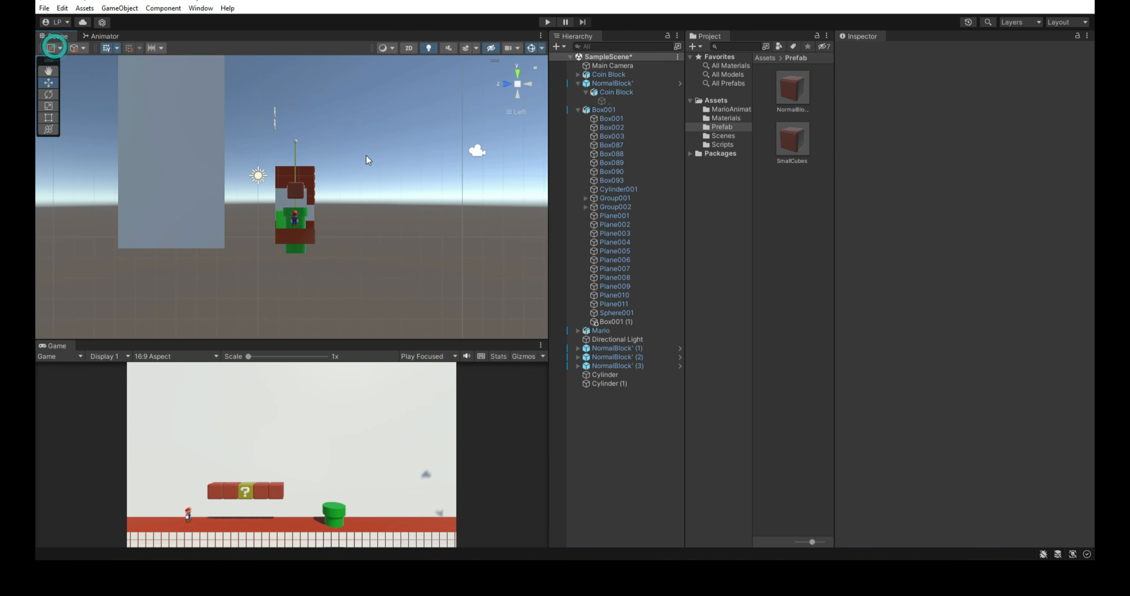
Step: Face the row of bricks and check the collider outline on the scene's NormalBlock
{"action": "left_click", "coordinate": [527, 84]}
{"action": "left_click", "coordinate": [518, 84]}
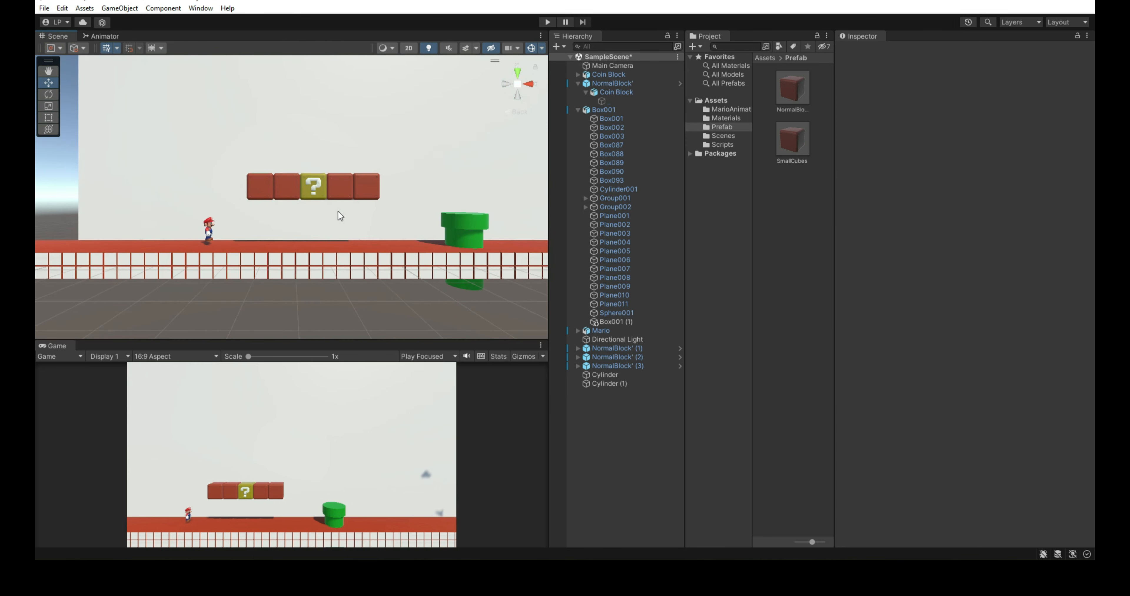
{"action": "left_click", "coordinate": [611, 84]}
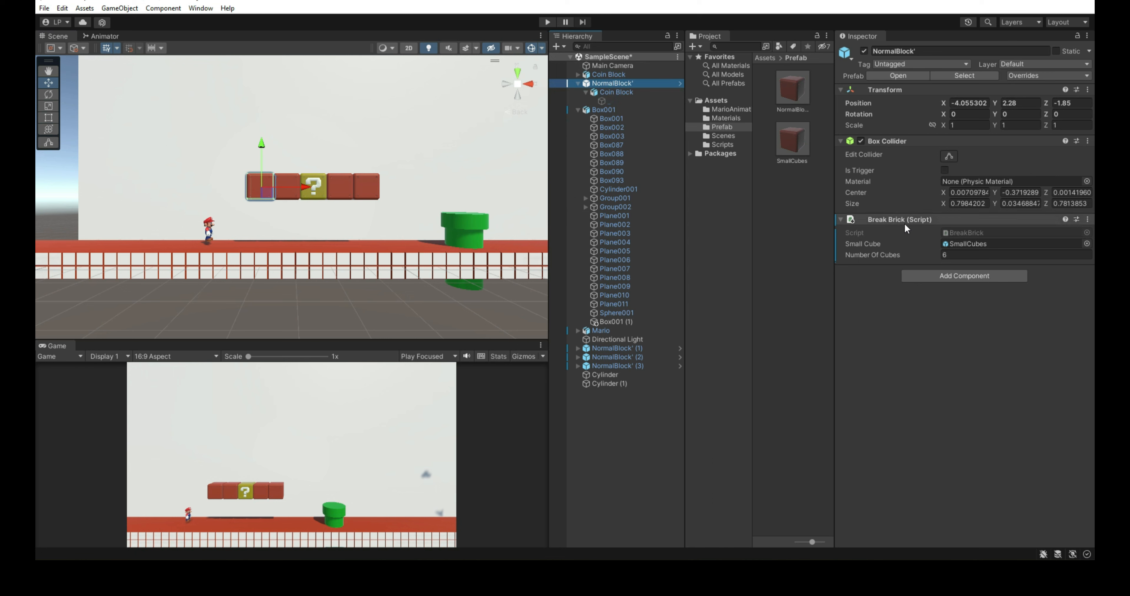
{"action": "left_click", "coordinate": [949, 157]}
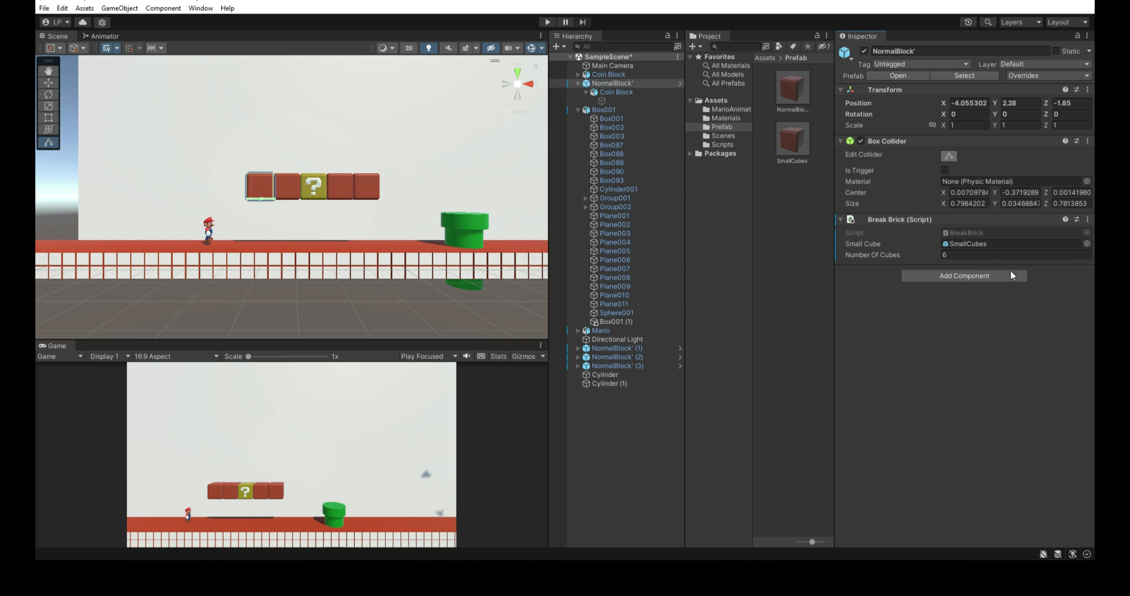
Step: Run the scene, jump Mario onto the bricks and move him both ways to test landing and breaking, and stop play
{"action": "left_click", "coordinate": [547, 22]}
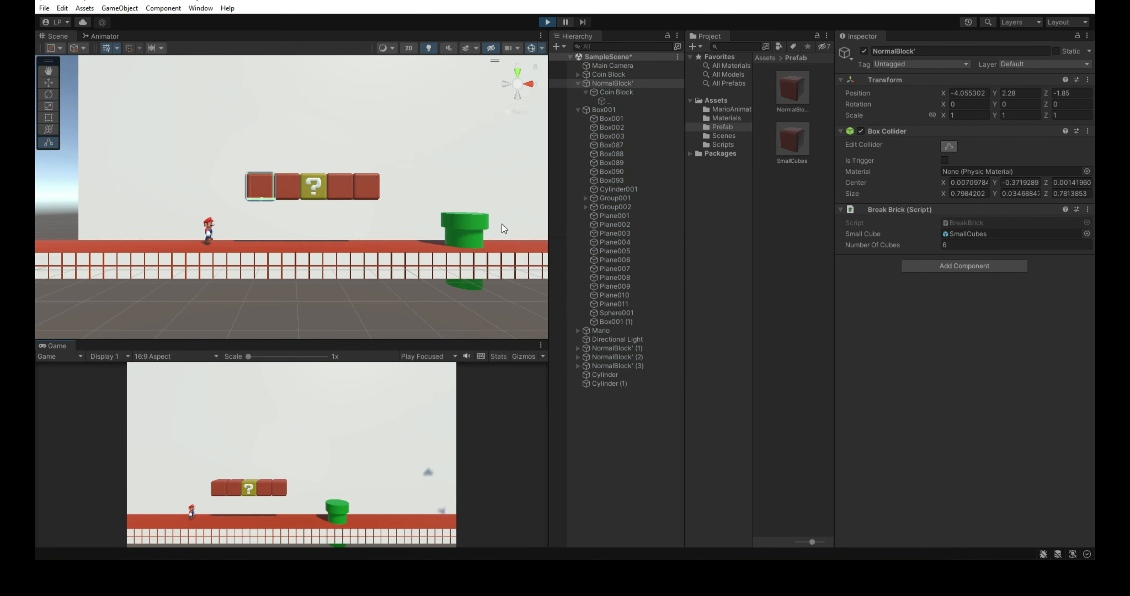
{"action": "key", "text": "Right"}
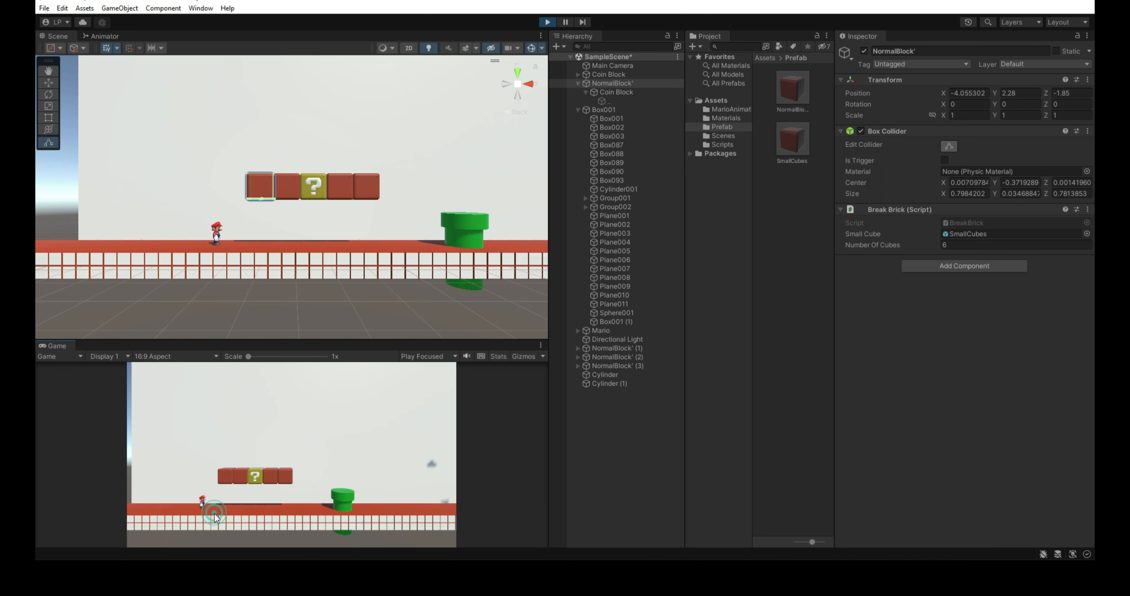
{"action": "key", "text": "space"}
{"action": "key", "text": "Right"}
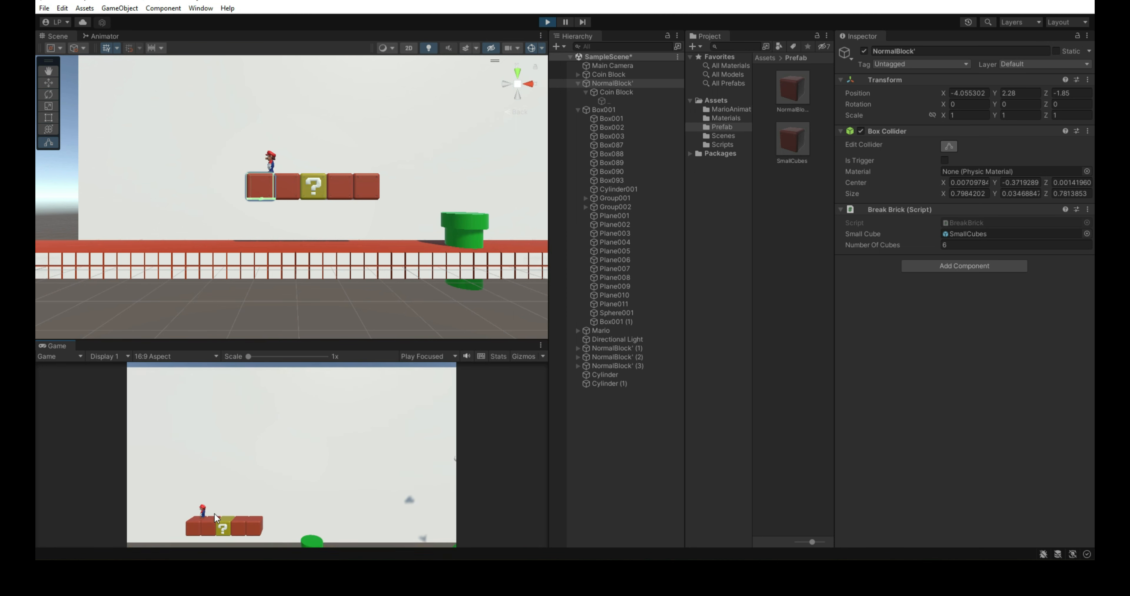
{"action": "key", "text": "Left"}
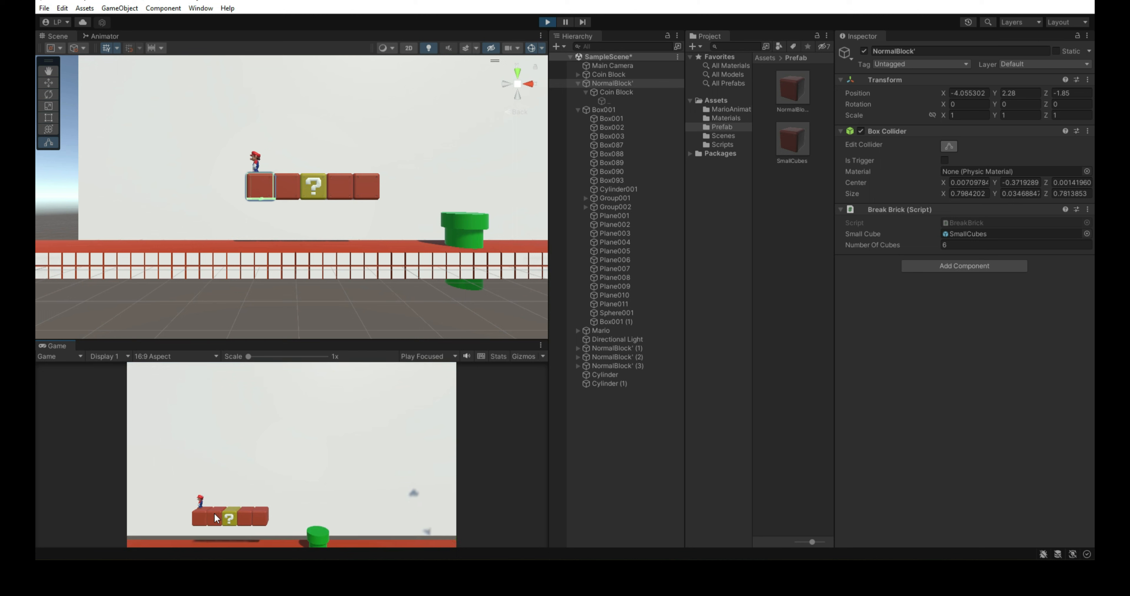
{"action": "key", "text": "Right"}
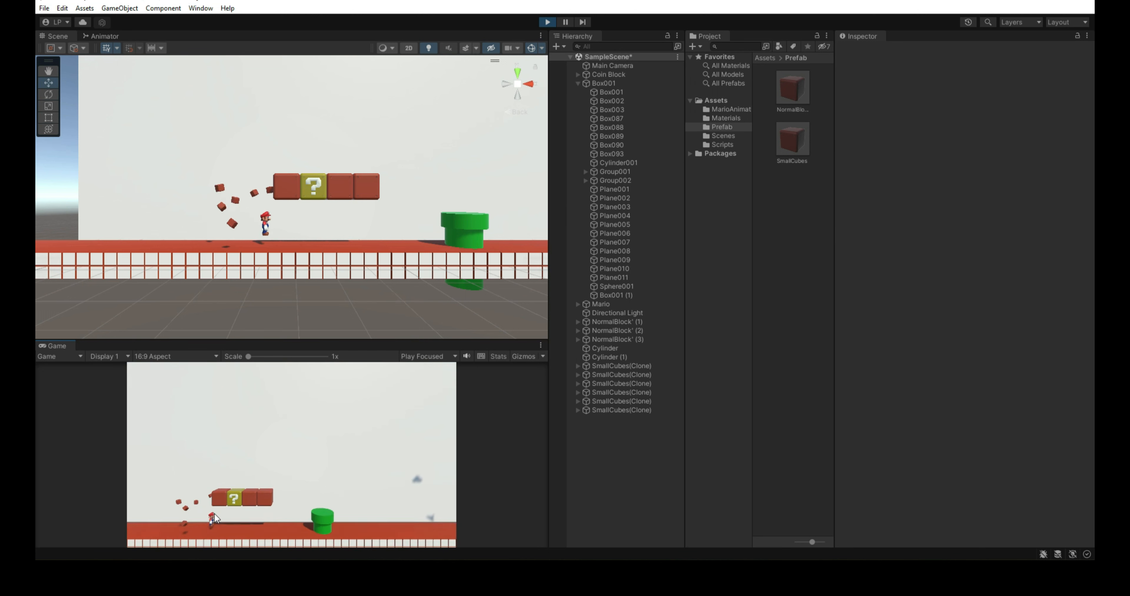
{"action": "key", "text": "Left"}
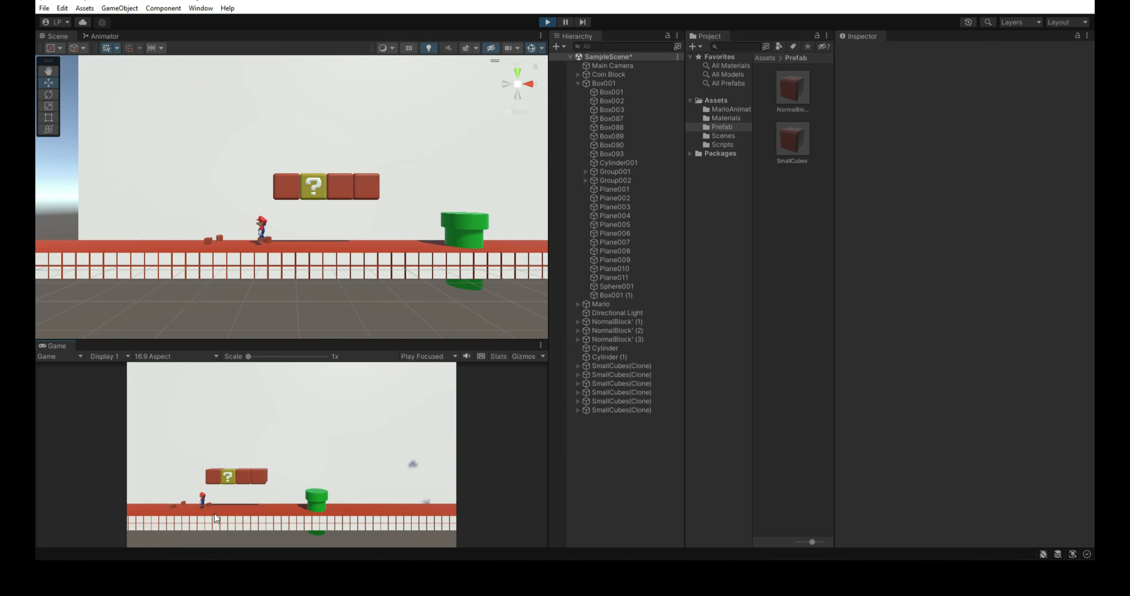
{"action": "key", "text": "space"}
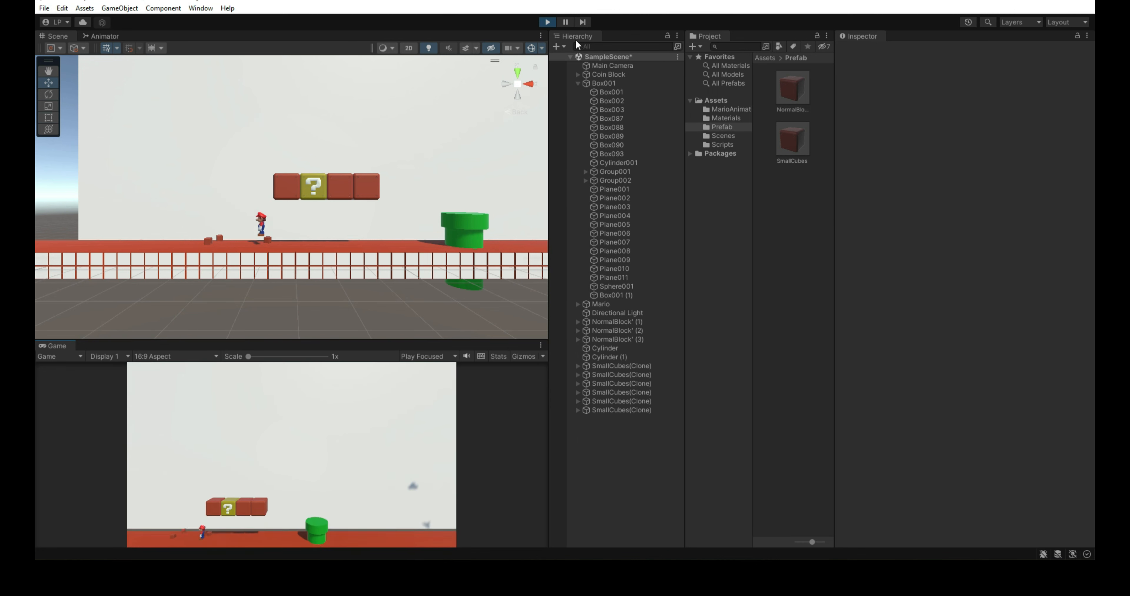
{"action": "left_click", "coordinate": [548, 22]}
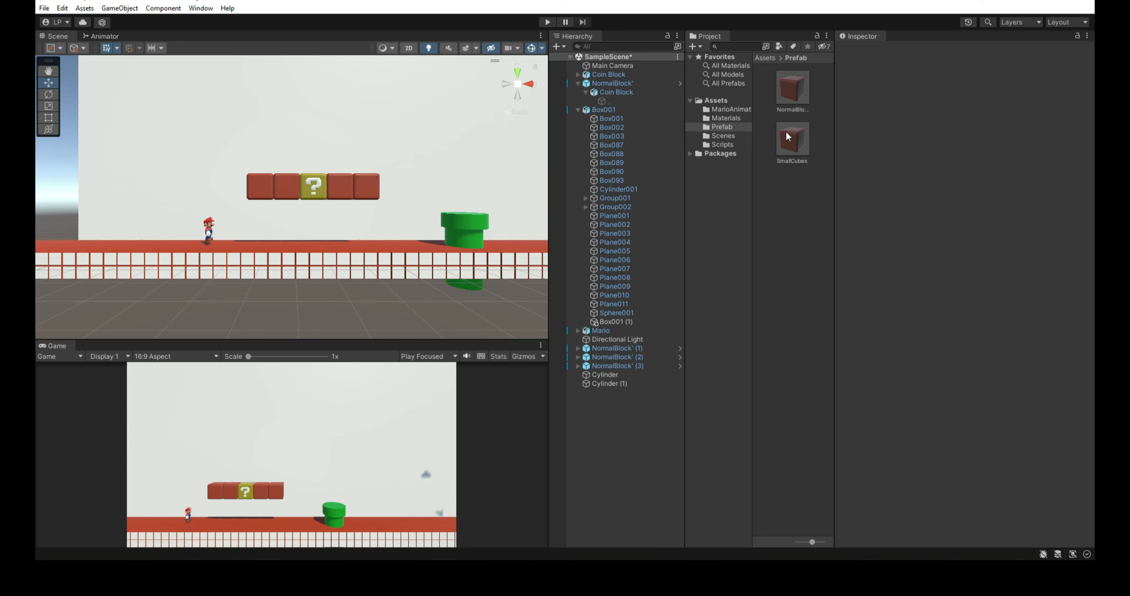
{"action": "double_click", "coordinate": [799, 94]}
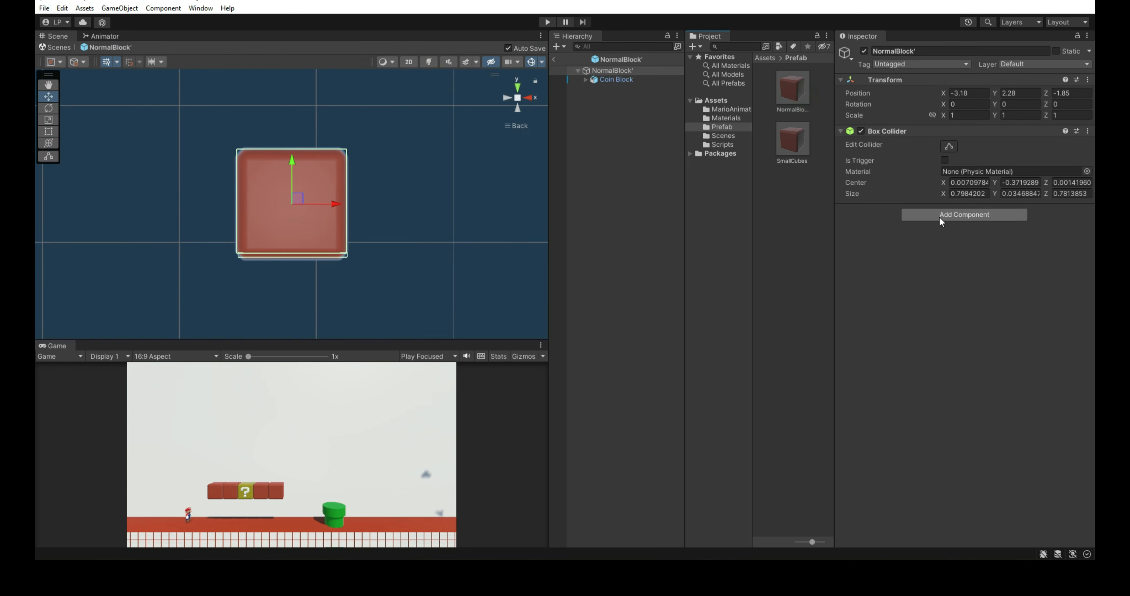
{"action": "left_click", "coordinate": [960, 215]}
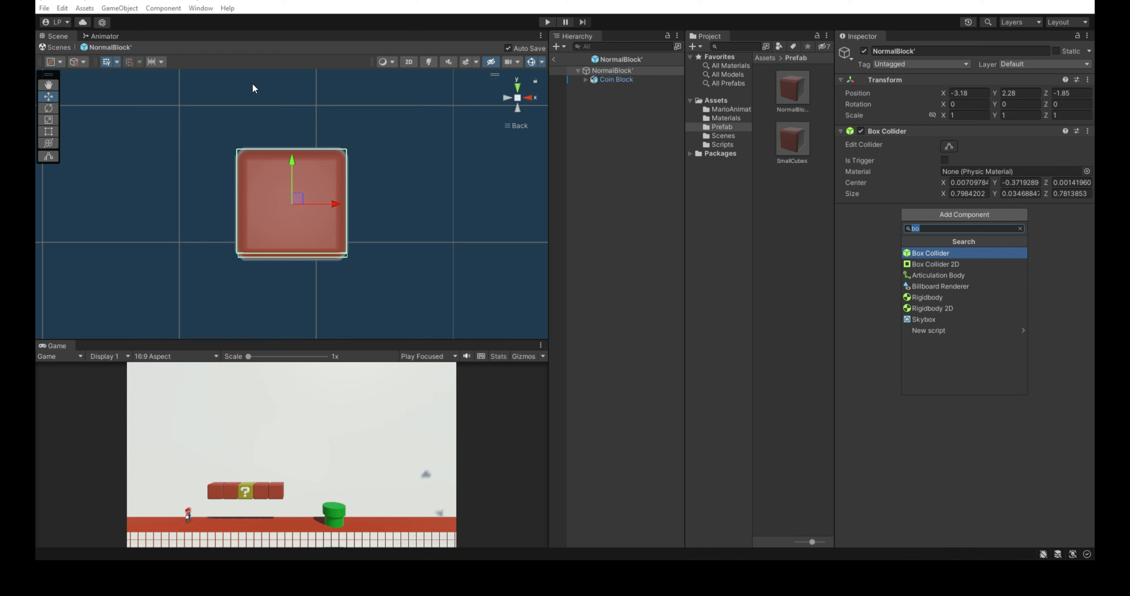
{"action": "left_click", "coordinate": [46, 52]}
Step: Attach the BreakBrick script to the NormalBlock prefab, assign SmallCubes as its Small Cube, and return to SampleScene
{"action": "left_click", "coordinate": [602, 84]}
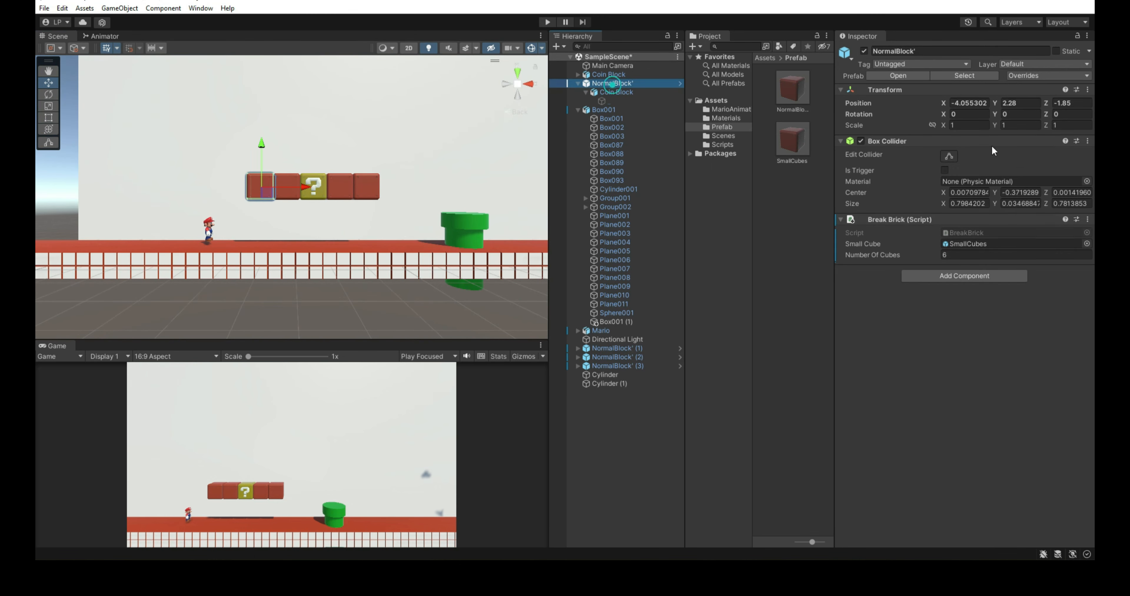
{"action": "left_click", "coordinate": [988, 231]}
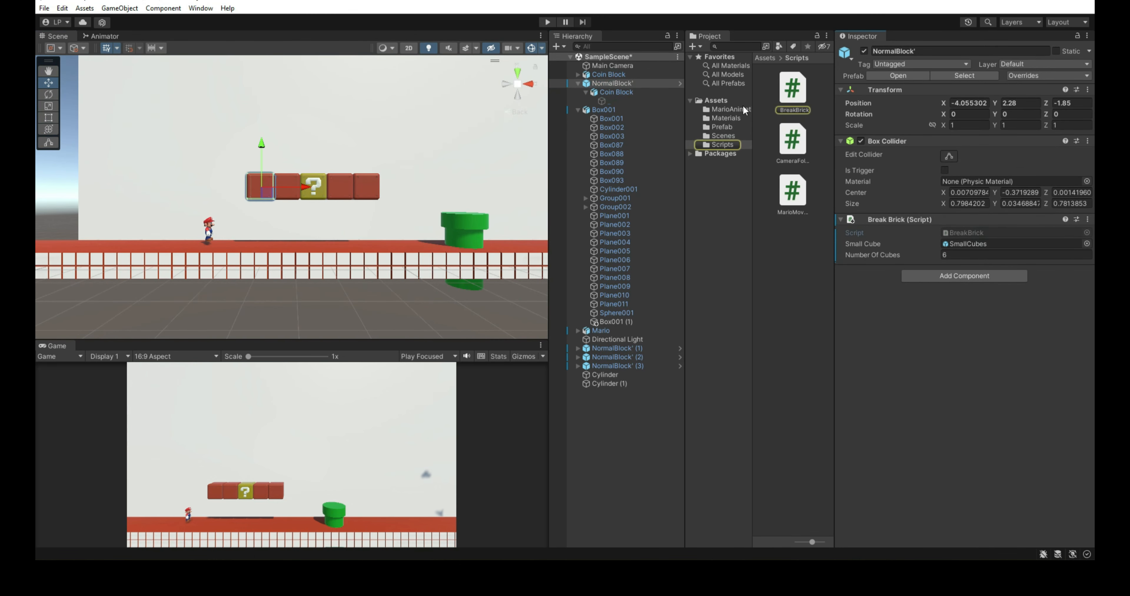
{"action": "left_click", "coordinate": [729, 128]}
{"action": "double_click", "coordinate": [794, 94]}
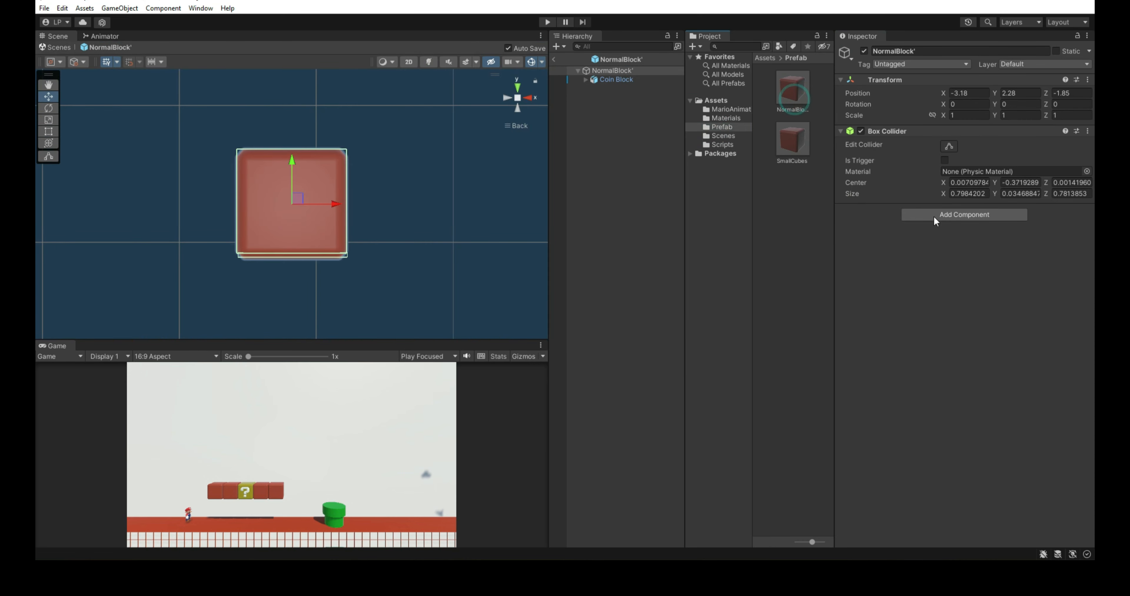
{"action": "left_click", "coordinate": [724, 145]}
{"action": "left_click_drag", "start_coordinate": [792, 90], "coordinate": [972, 327]}
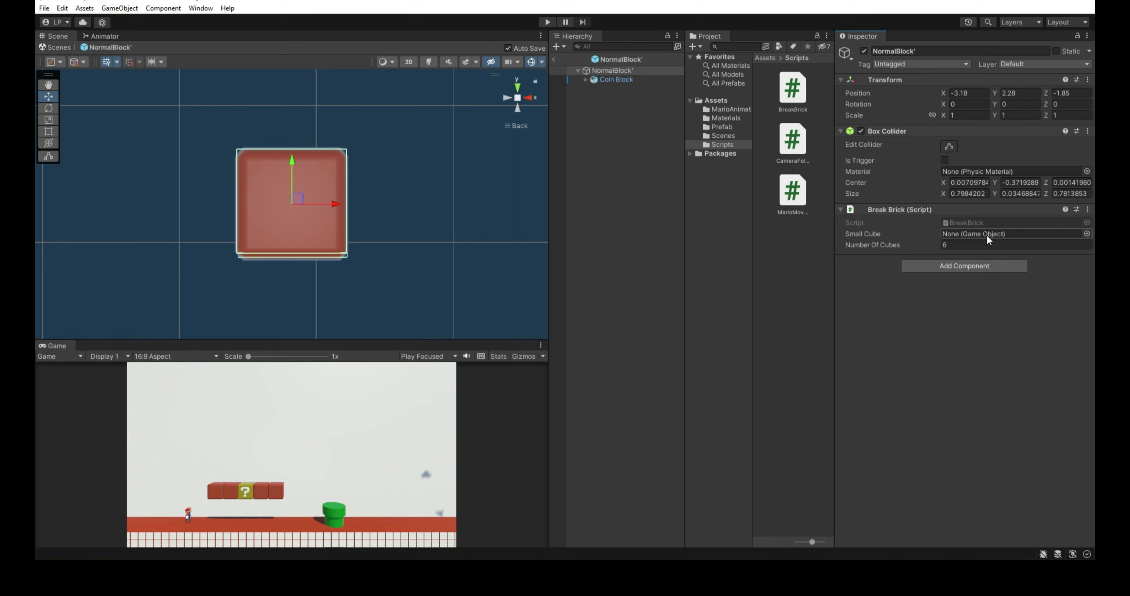
{"action": "left_click", "coordinate": [722, 128]}
{"action": "left_click_drag", "start_coordinate": [793, 143], "coordinate": [968, 236]}
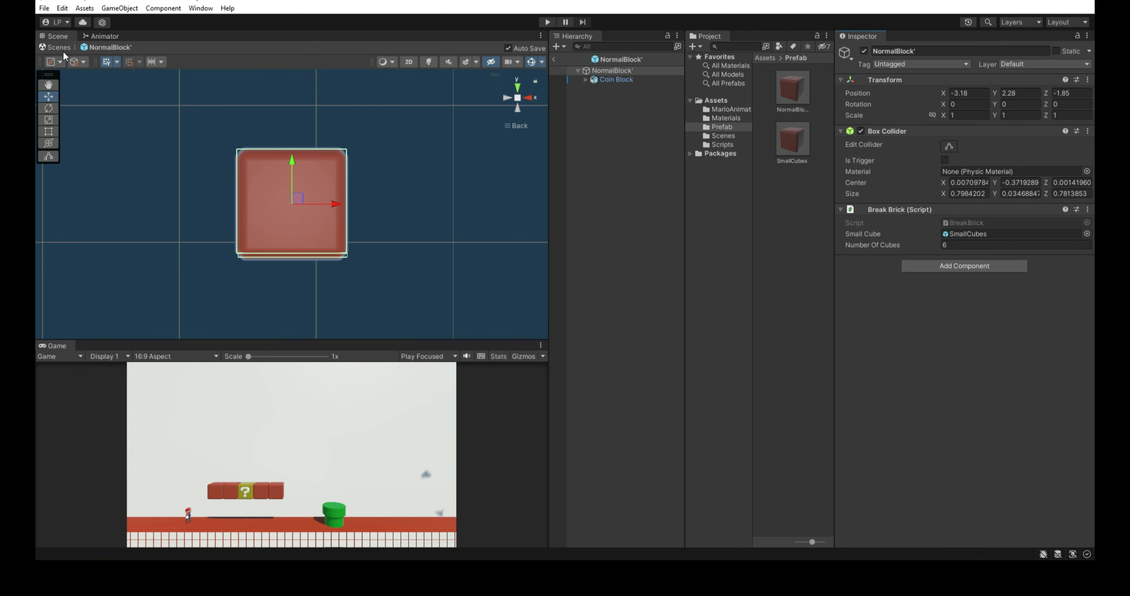
{"action": "left_click", "coordinate": [61, 47]}
Step: Remove the duplicate Break Brick component added directly to the scene's NormalBlock, keeping the prefab's own copy, and save the scene
{"action": "left_click", "coordinate": [612, 92]}
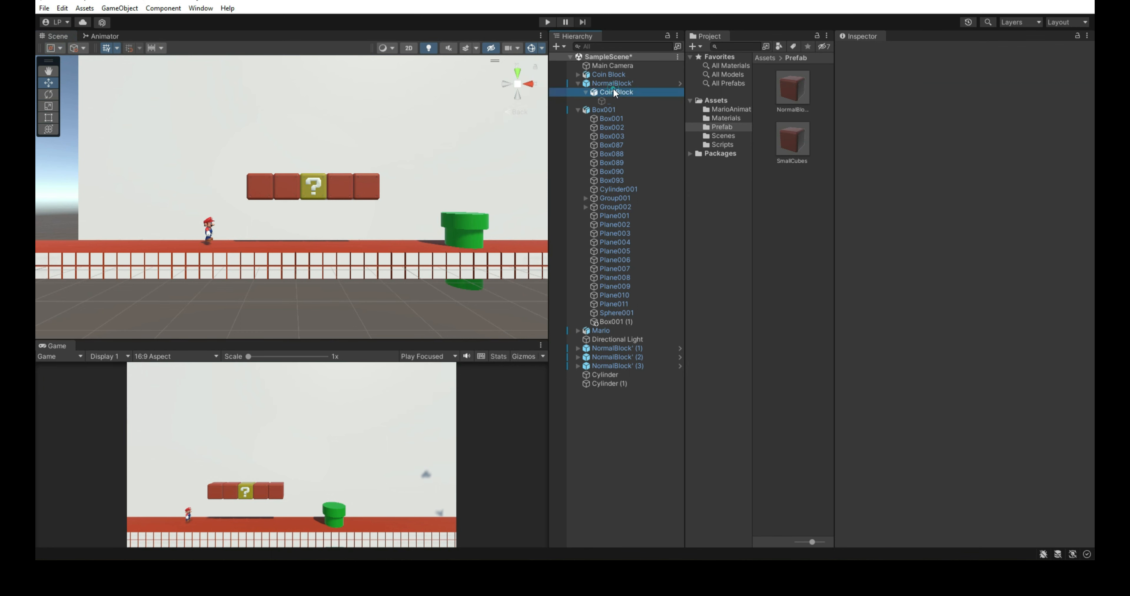
{"action": "left_click", "coordinate": [613, 83]}
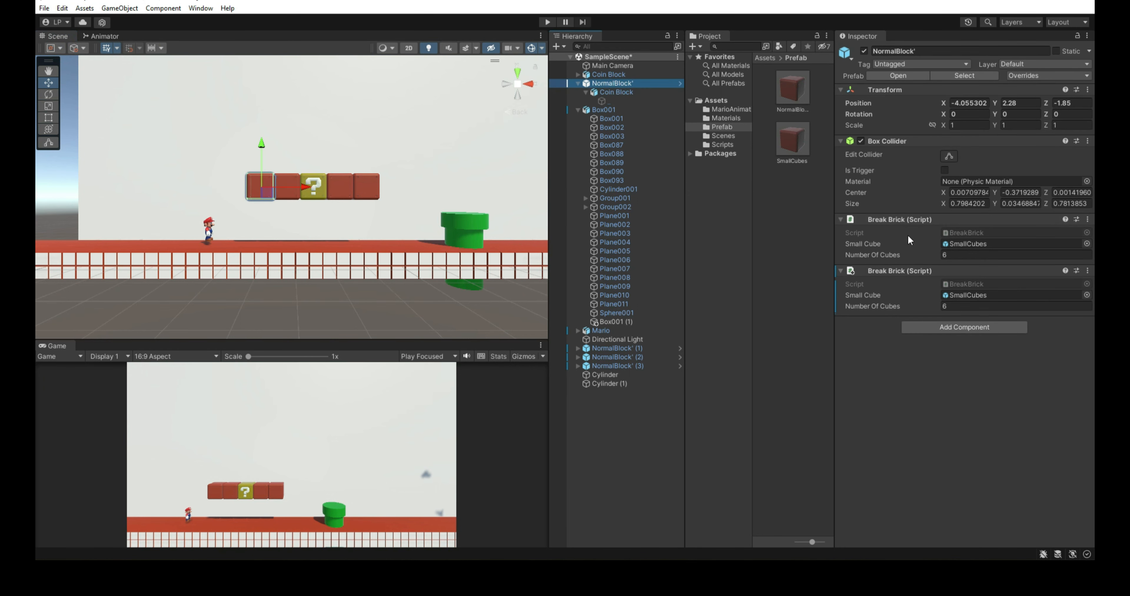
{"action": "left_click_drag", "start_coordinate": [804, 149], "coordinate": [1088, 237]}
{"action": "left_click", "coordinate": [1088, 220]}
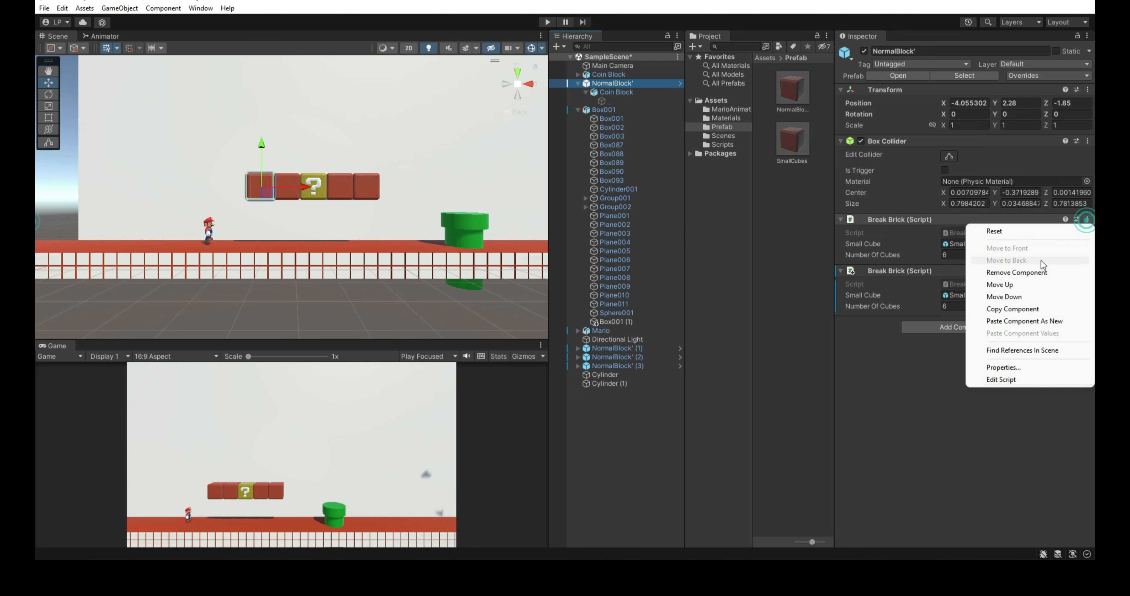
{"action": "left_click", "coordinate": [1039, 268]}
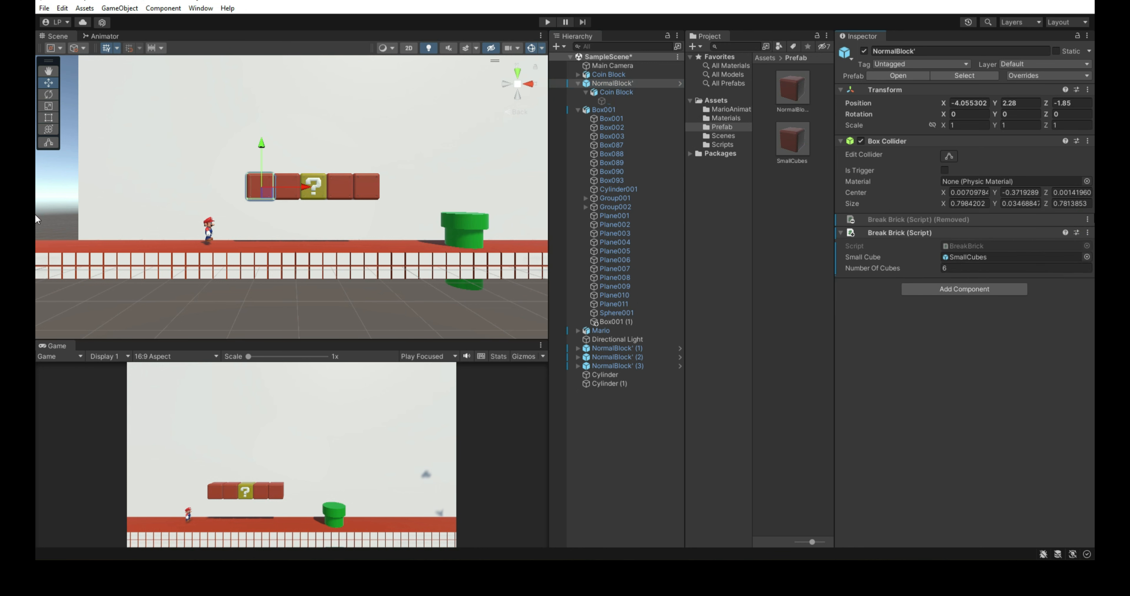
{"action": "left_click", "coordinate": [1088, 219]}
{"action": "mouse_move", "coordinate": [1067, 227]}
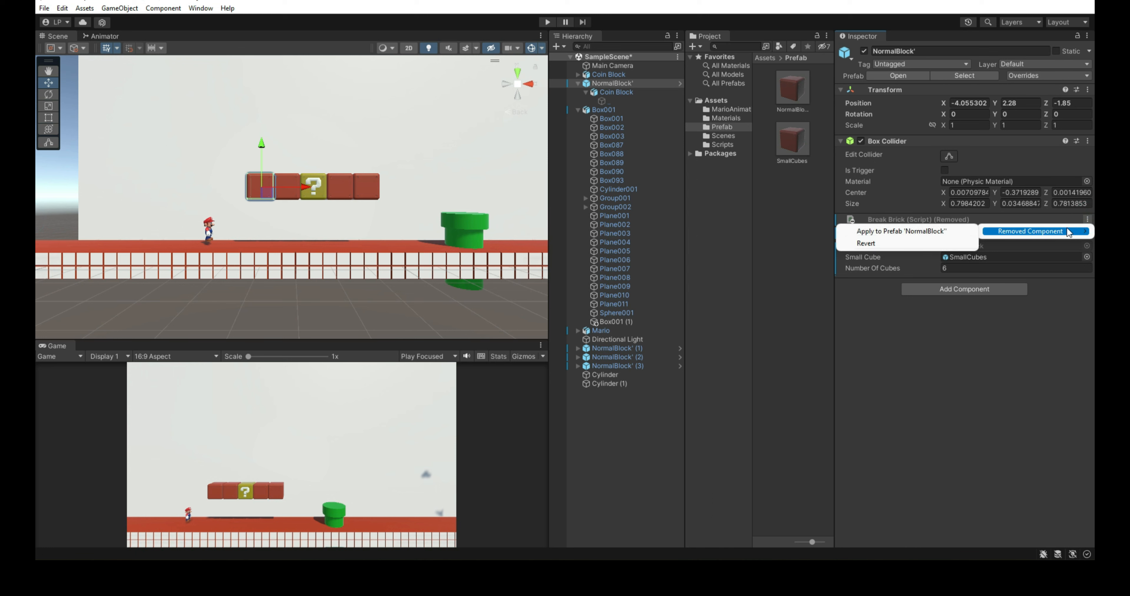
{"action": "left_click", "coordinate": [900, 239]}
{"action": "left_click", "coordinate": [1088, 271]}
{"action": "left_click", "coordinate": [1032, 335]}
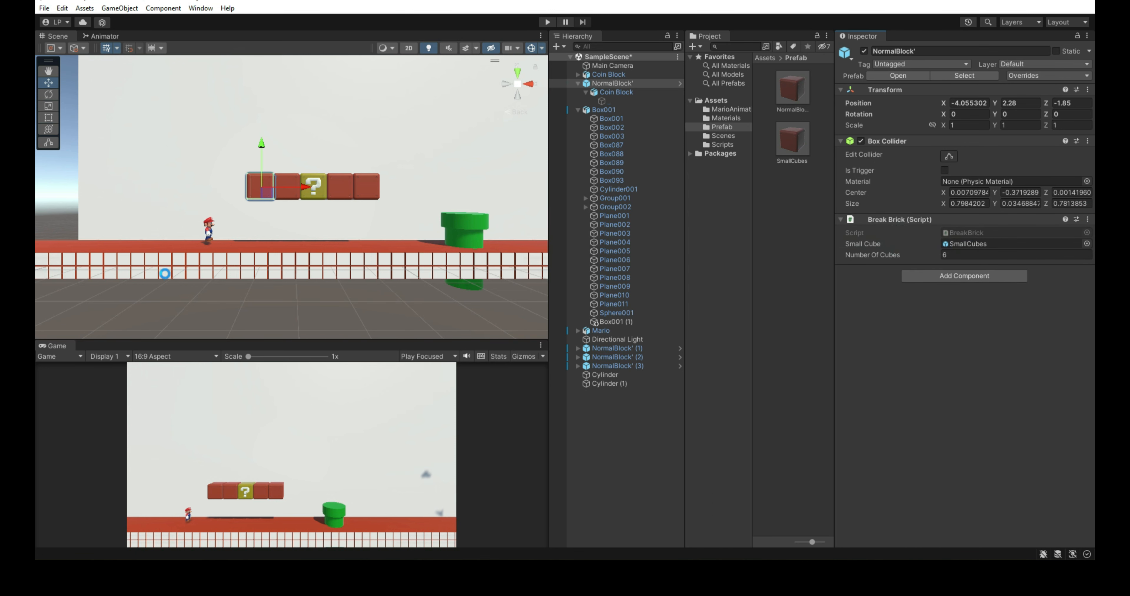
{"action": "scroll", "coordinate": [341, 197], "scroll_direction": "down", "scroll_amount": 3}
{"action": "scroll", "coordinate": [375, 253], "scroll_direction": "up", "scroll_amount": 2}
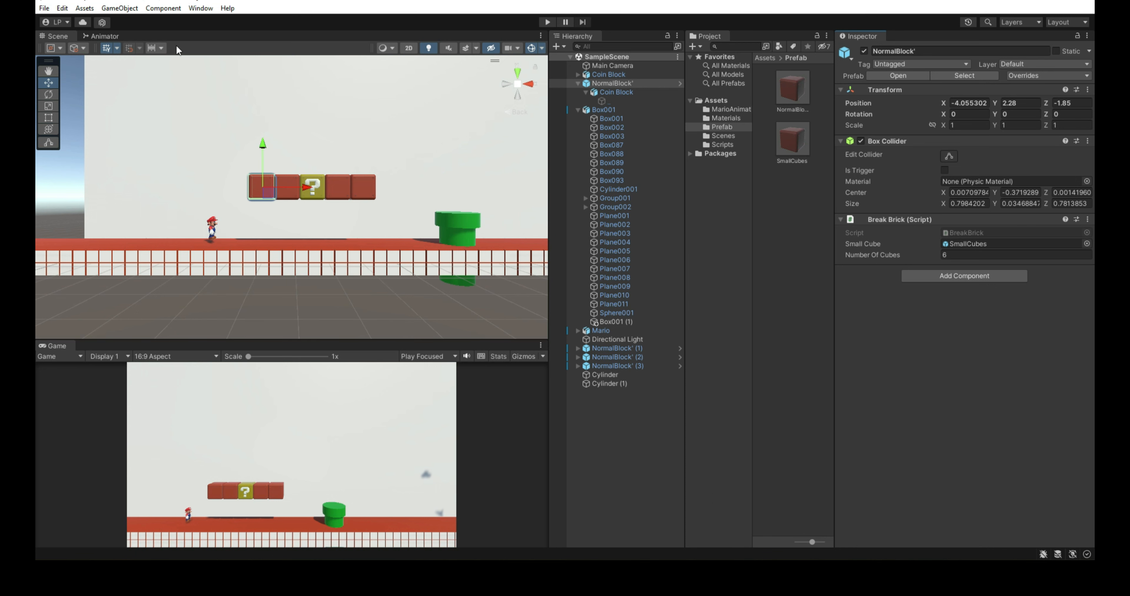
Step: Add a Bool parameter named Run to Mario's animator controller
{"action": "left_click", "coordinate": [104, 36]}
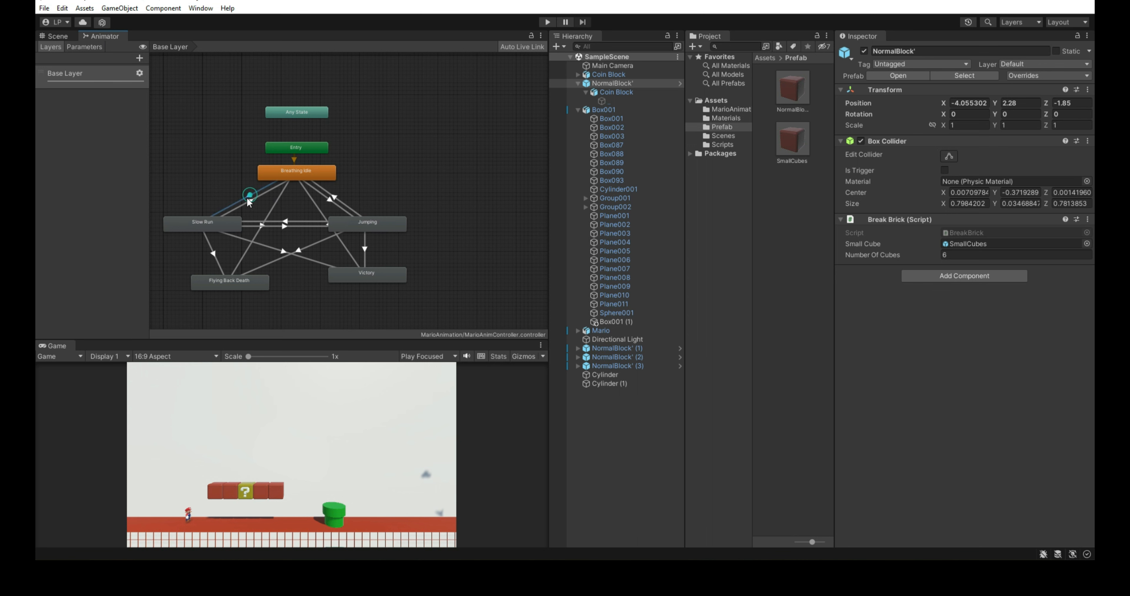
{"action": "left_click", "coordinate": [249, 198]}
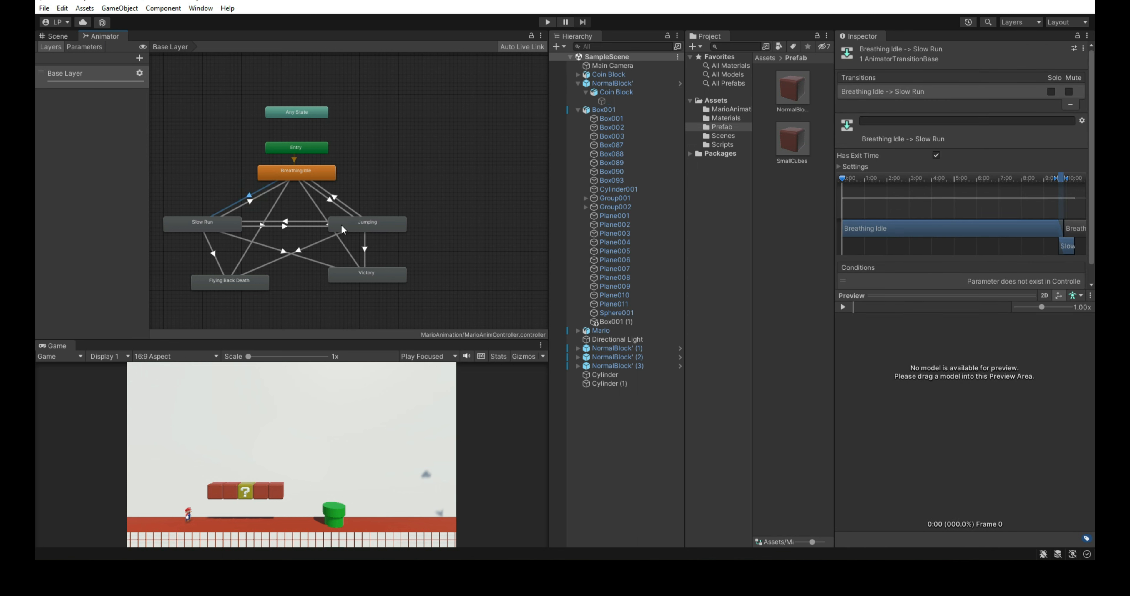
{"action": "middle_click_drag", "start_coordinate": [286, 242], "coordinate": [331, 233]}
{"action": "scroll", "coordinate": [331, 233], "scroll_direction": "up", "scroll_amount": 3}
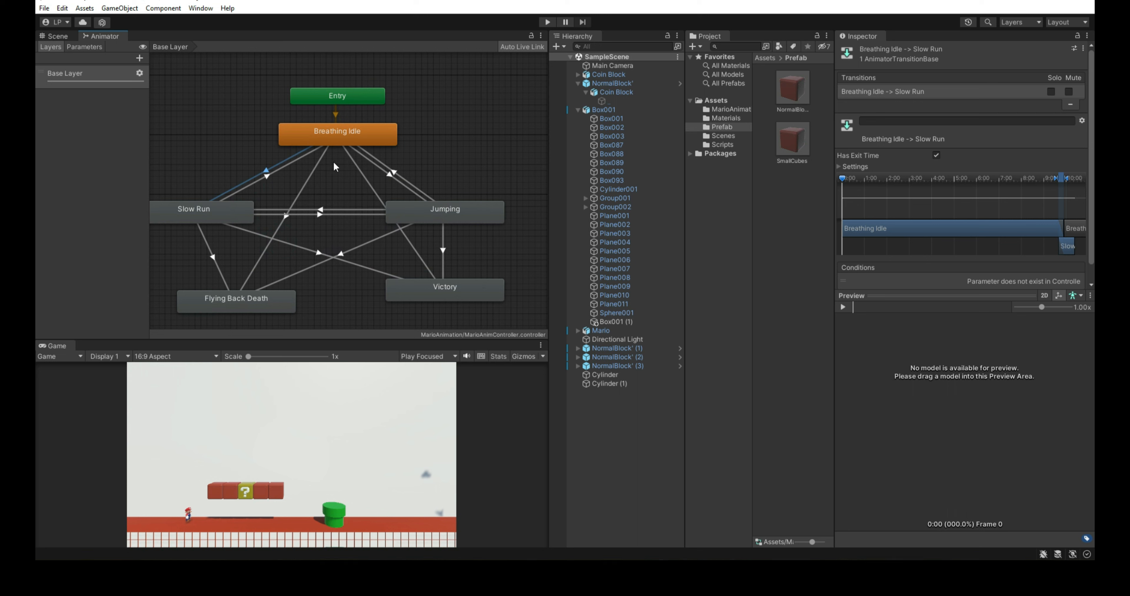
{"action": "left_click", "coordinate": [83, 47]}
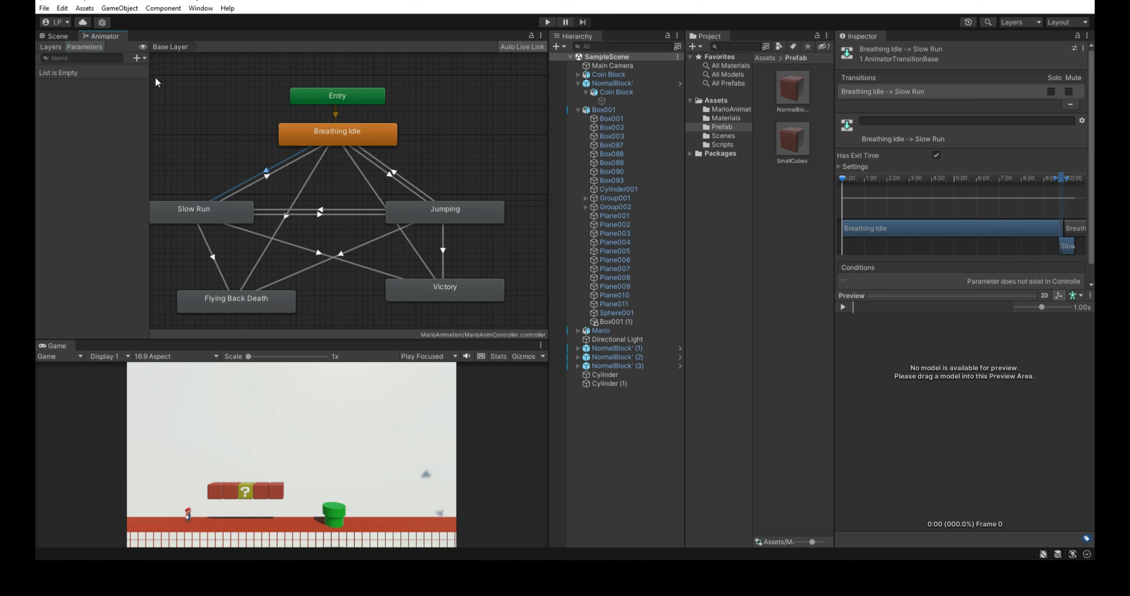
{"action": "left_click", "coordinate": [134, 56]}
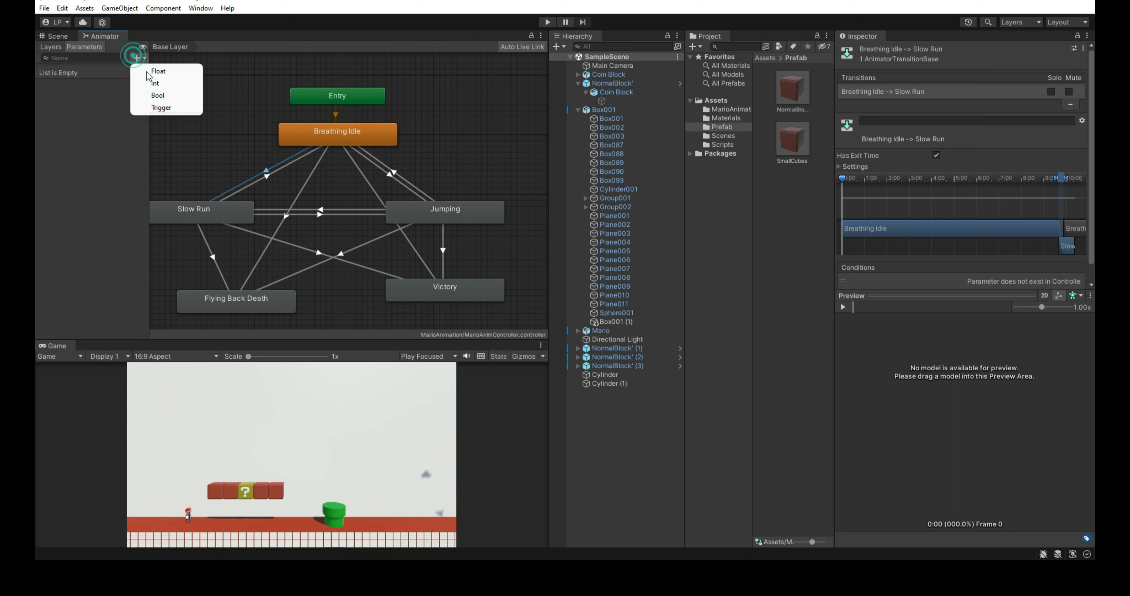
{"action": "left_click", "coordinate": [156, 95]}
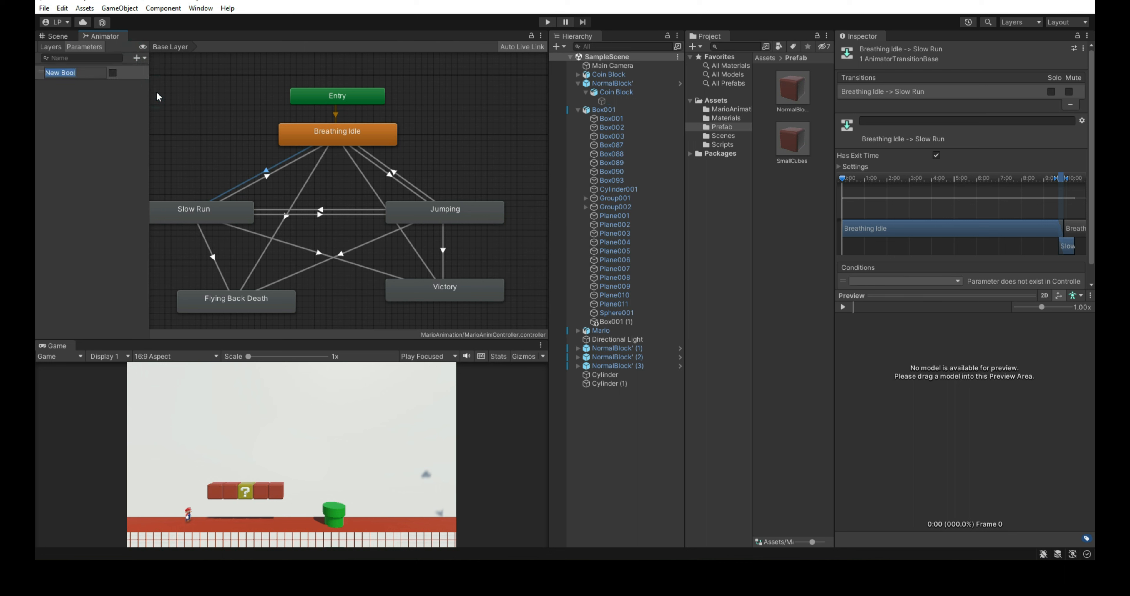
{"action": "type", "text": "Run"}
{"action": "key", "text": "Return"}
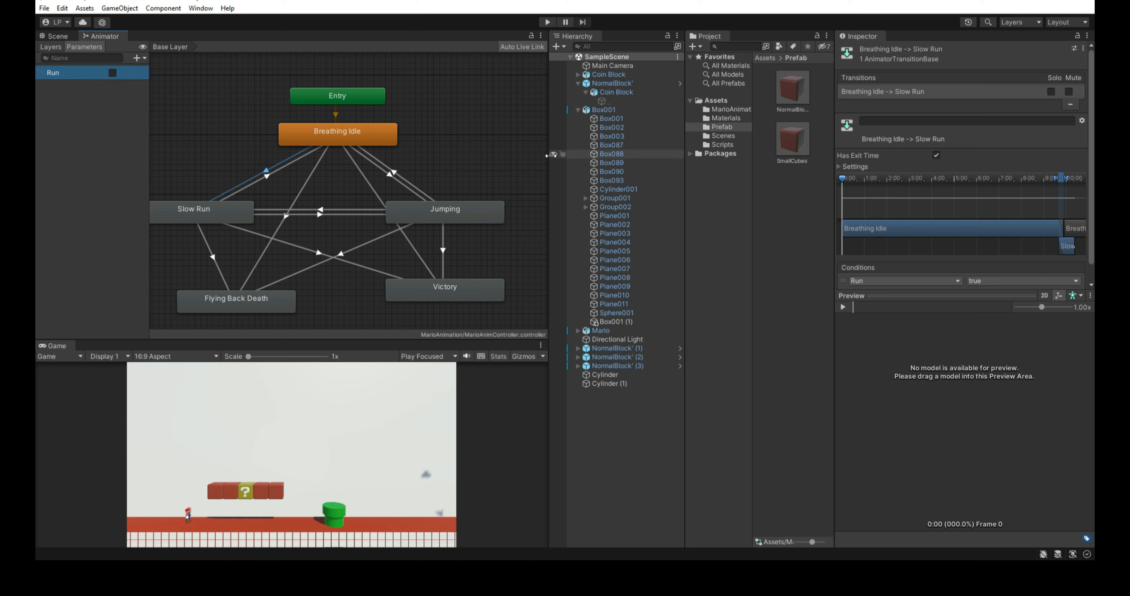
Step: For the Breathing Idle to Slow Run transition, disable Has Exit Time and Fixed Duration and set the transition duration to 0
{"action": "left_click", "coordinate": [267, 175]}
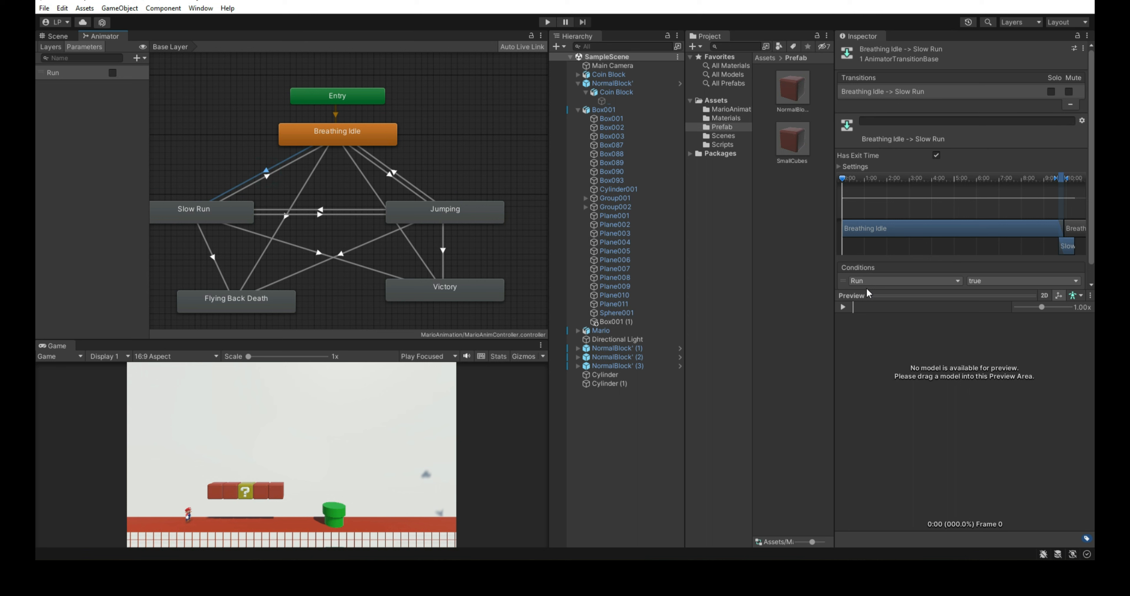
{"action": "left_click", "coordinate": [860, 295]}
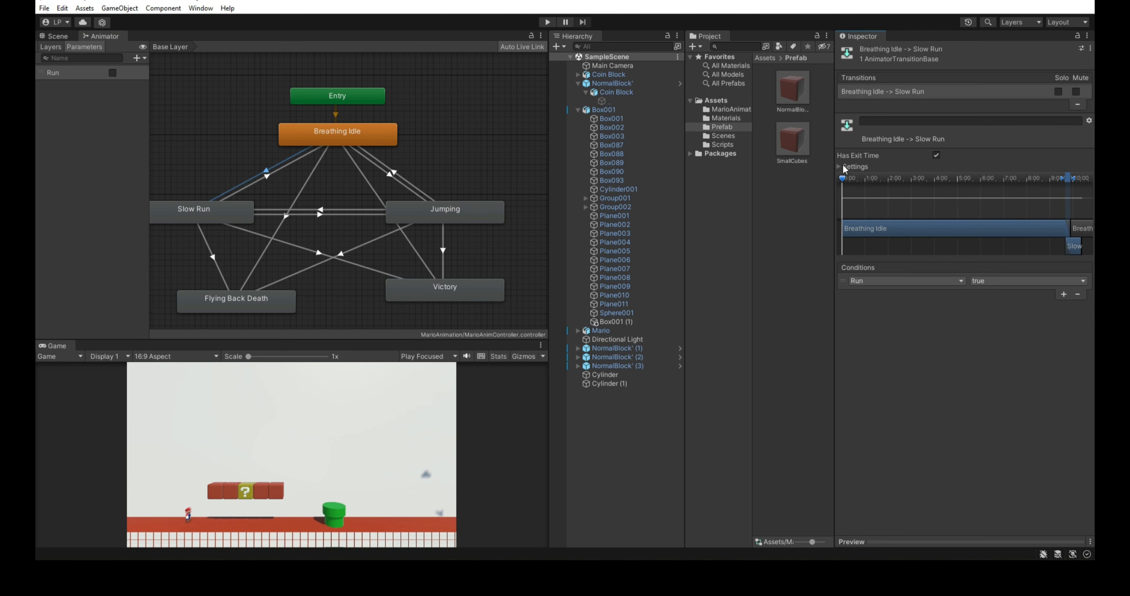
{"action": "left_click", "coordinate": [948, 542]}
{"action": "left_click", "coordinate": [919, 298]}
{"action": "left_click", "coordinate": [839, 166]}
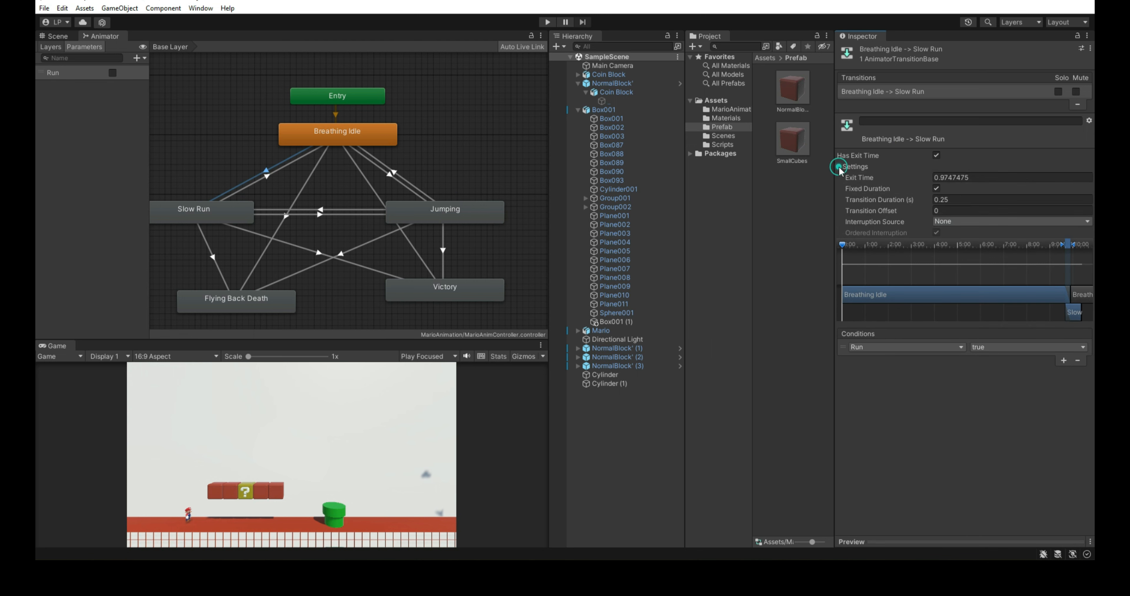
{"action": "left_click", "coordinate": [936, 156]}
{"action": "left_click", "coordinate": [933, 188]}
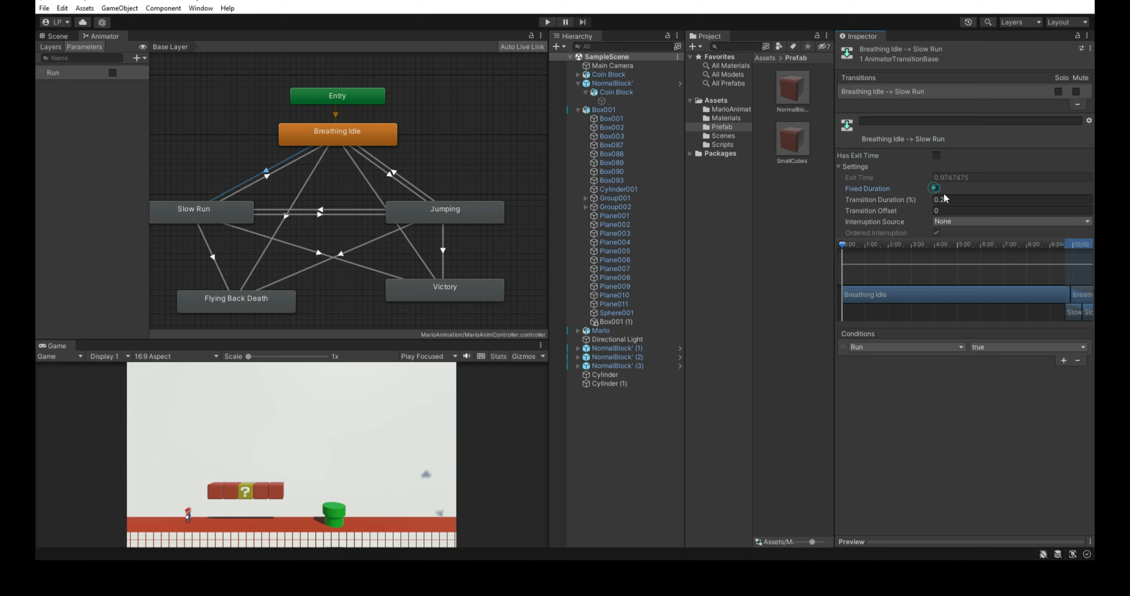
{"action": "left_click", "coordinate": [949, 200]}
{"action": "type", "text": "0"}
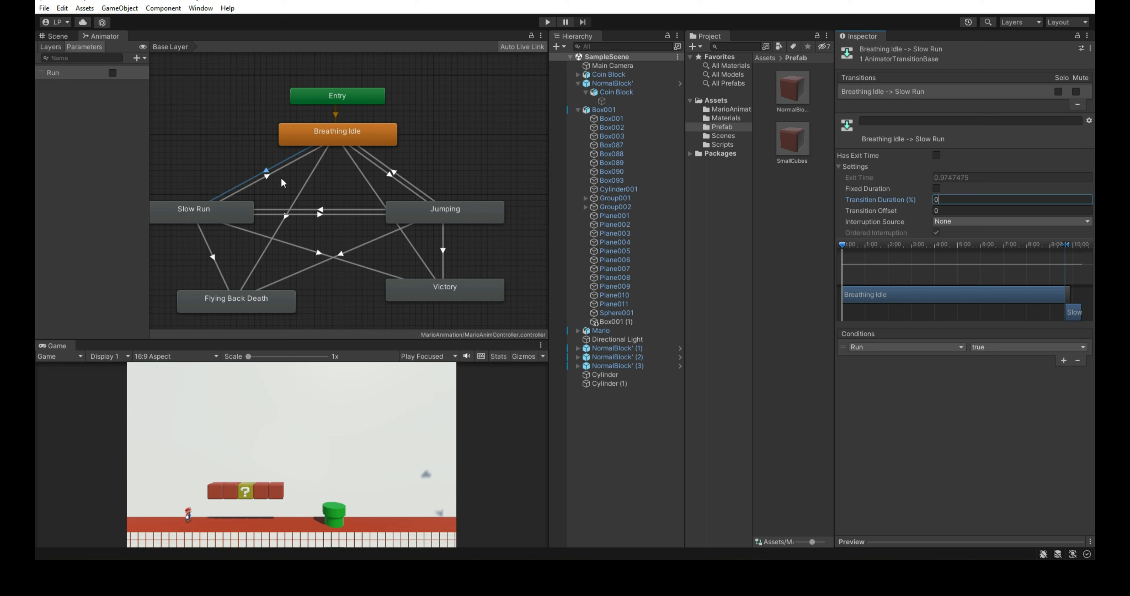
Step: Add a second Bool parameter named Idle to Mario's animator controller
{"action": "left_click", "coordinate": [267, 175]}
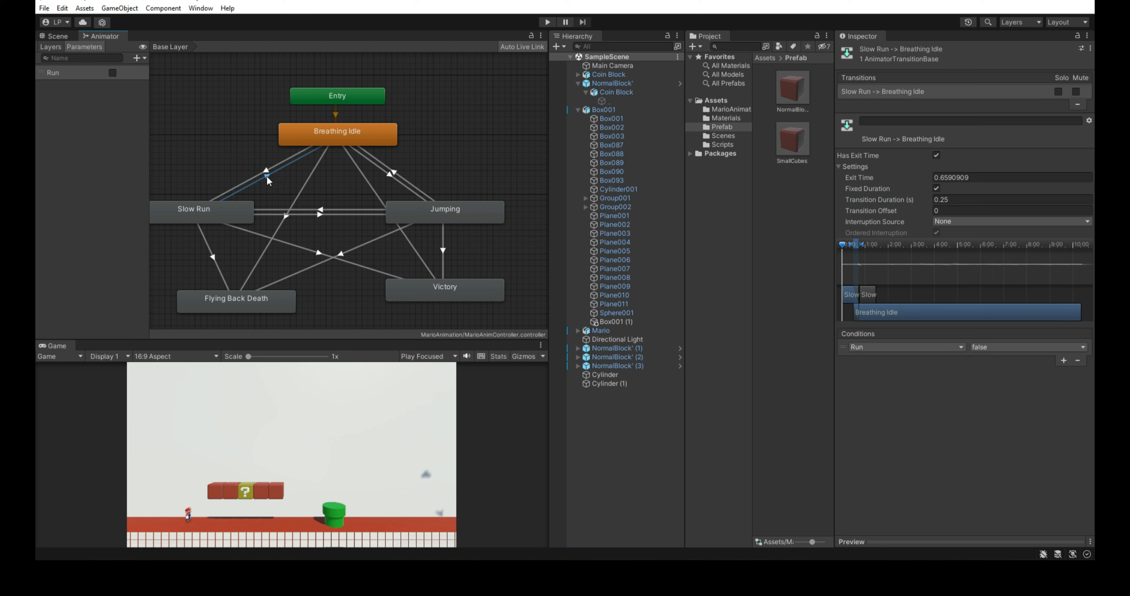
{"action": "left_click", "coordinate": [266, 172]}
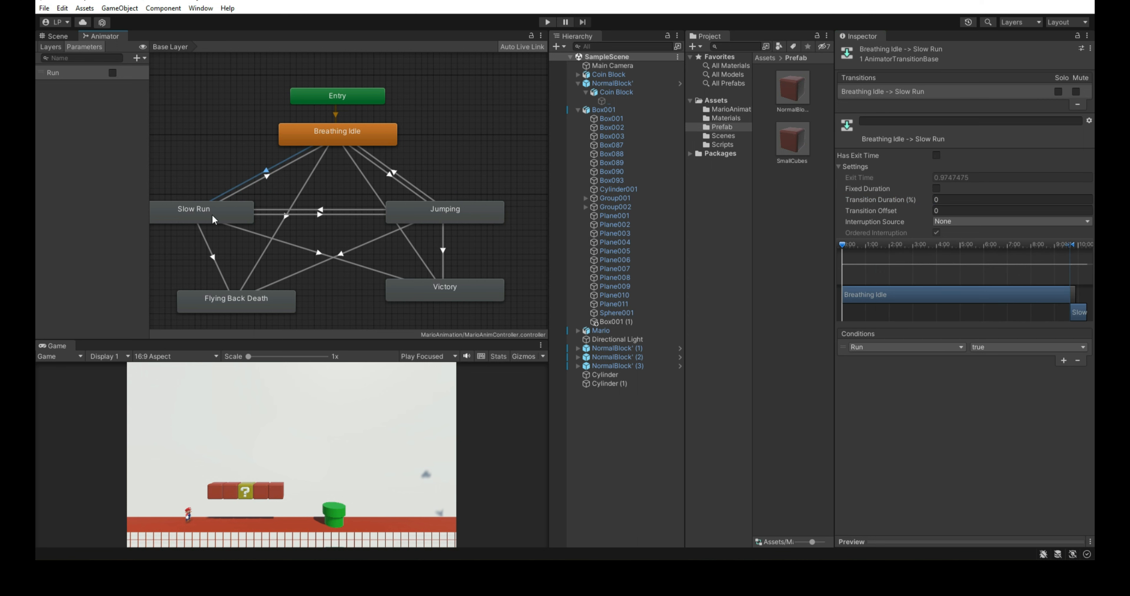
{"action": "left_click", "coordinate": [267, 176]}
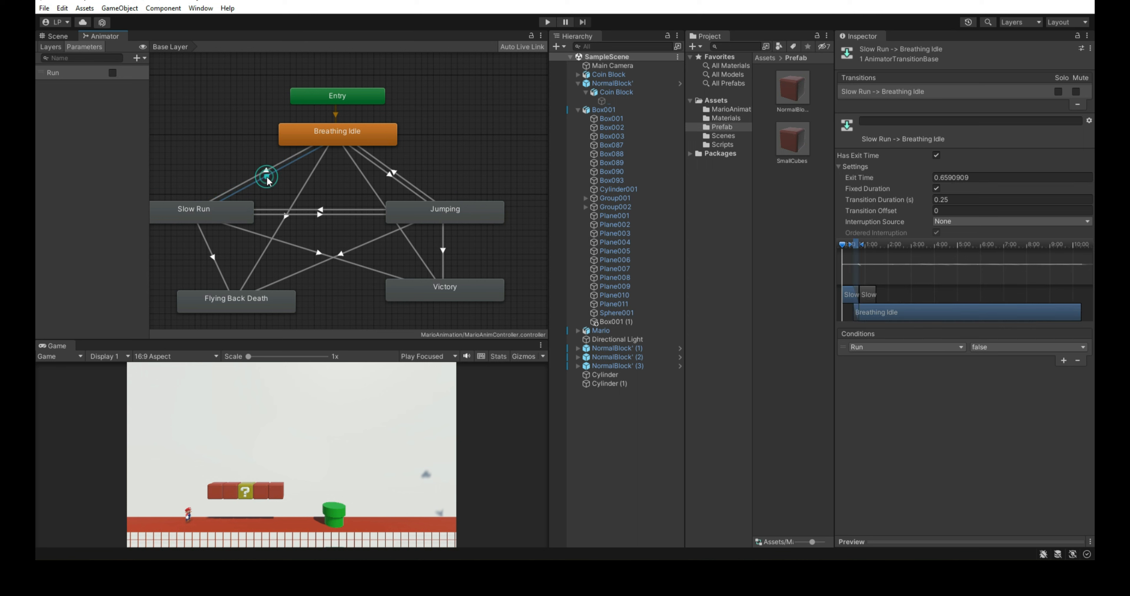
{"action": "left_click", "coordinate": [81, 78]}
{"action": "left_click", "coordinate": [136, 58]}
{"action": "left_click", "coordinate": [165, 97]}
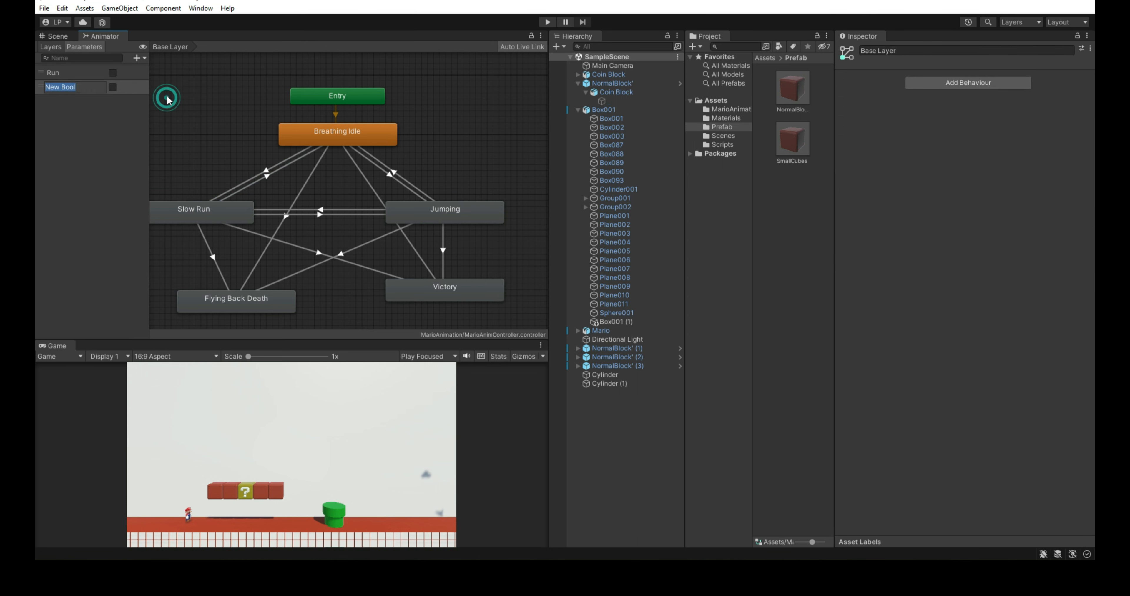
{"action": "type", "text": "Idle"}
{"action": "key", "text": "Return"}
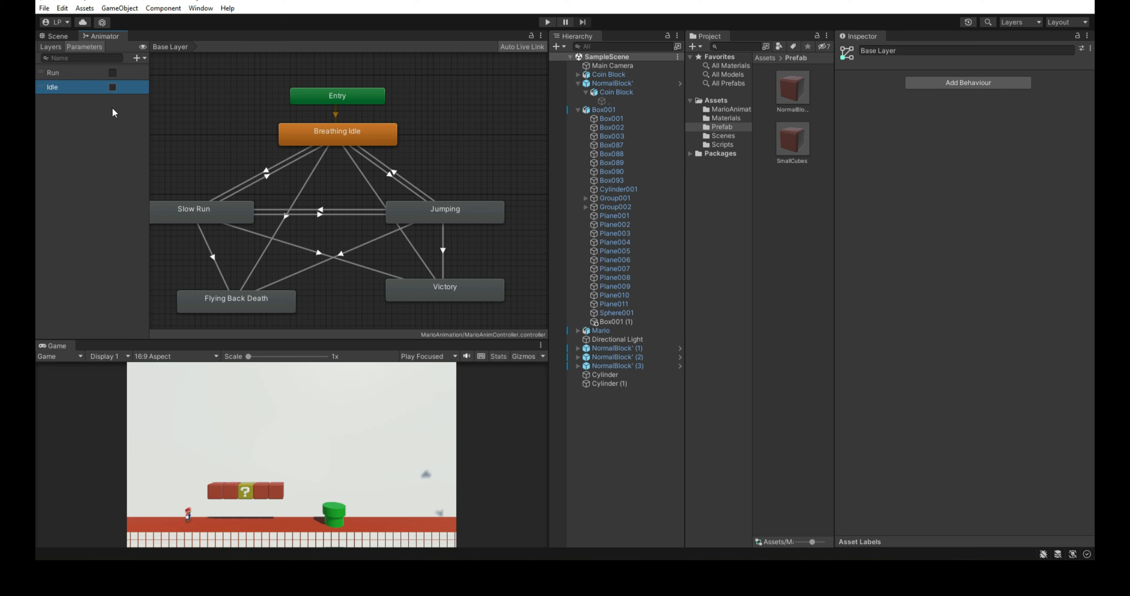
Step: For the Slow Run to Breathing Idle transition, disable exit time and fixed duration, set duration 0, and use the condition Idle true
{"action": "left_click", "coordinate": [273, 173]}
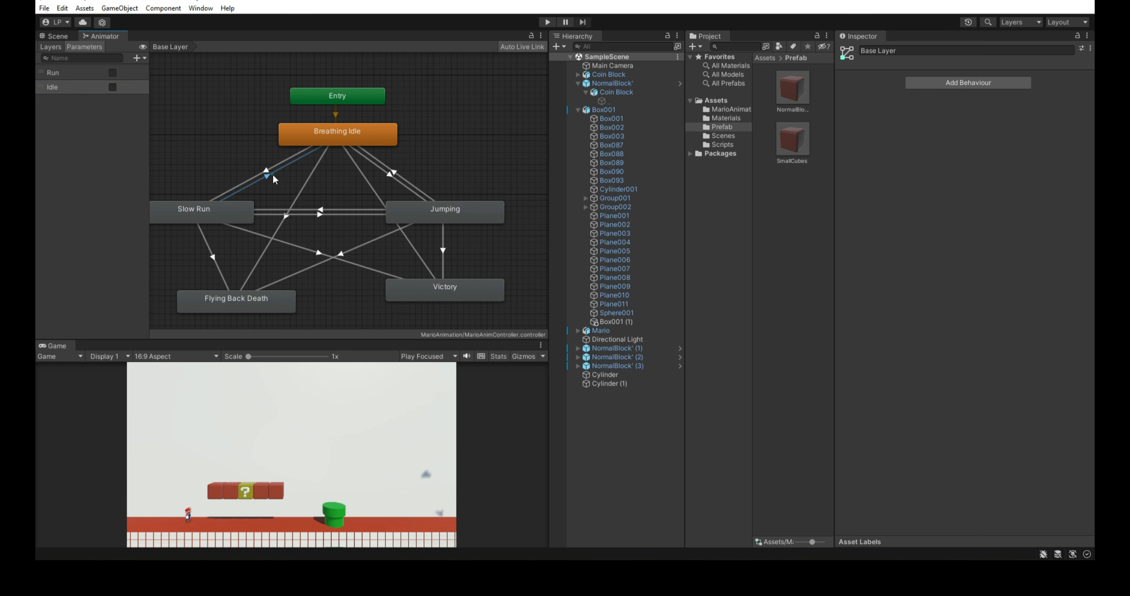
{"action": "left_click", "coordinate": [936, 155]}
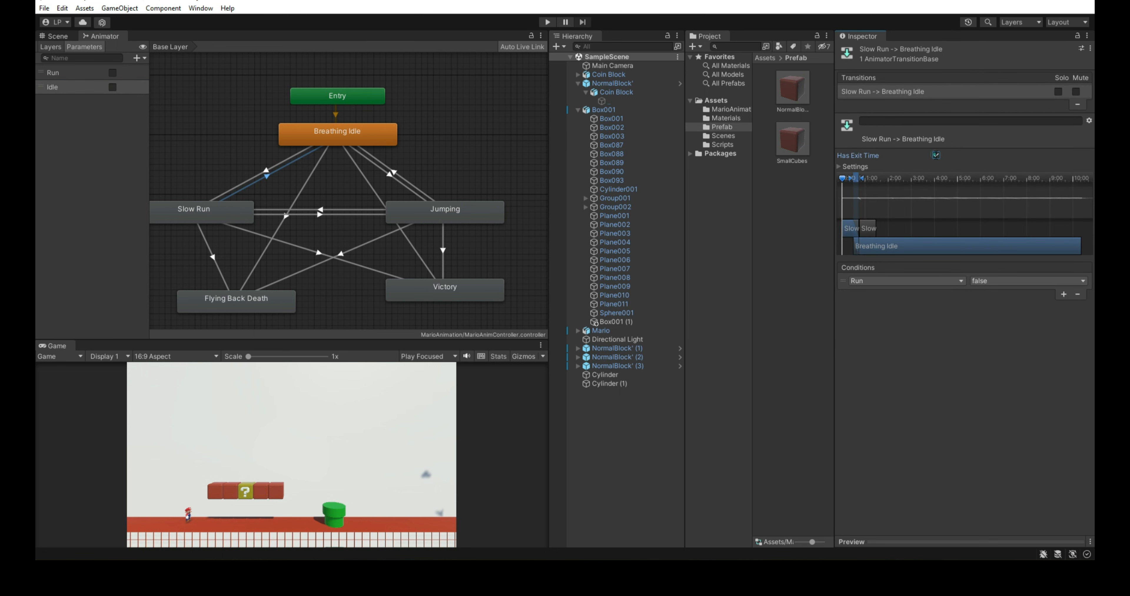
{"action": "left_click", "coordinate": [937, 189]}
{"action": "left_click", "coordinate": [950, 201]}
{"action": "type", "text": "0"}
{"action": "left_click", "coordinate": [936, 346]}
{"action": "left_click", "coordinate": [887, 392]}
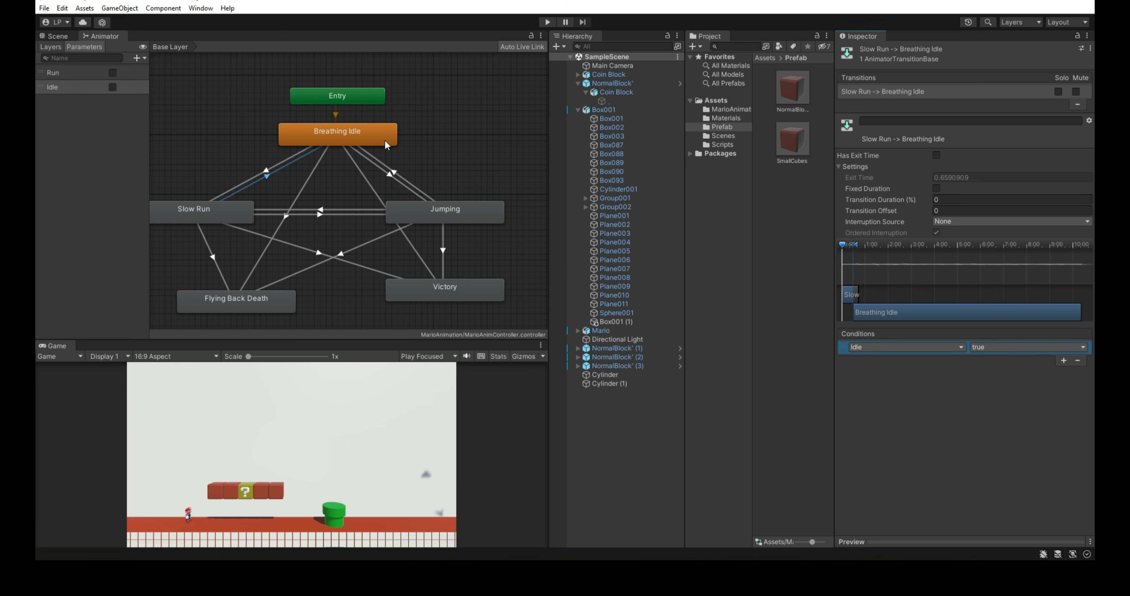
Step: Add a third Bool parameter named Jump to Mario's animator controller
{"action": "left_click", "coordinate": [390, 174]}
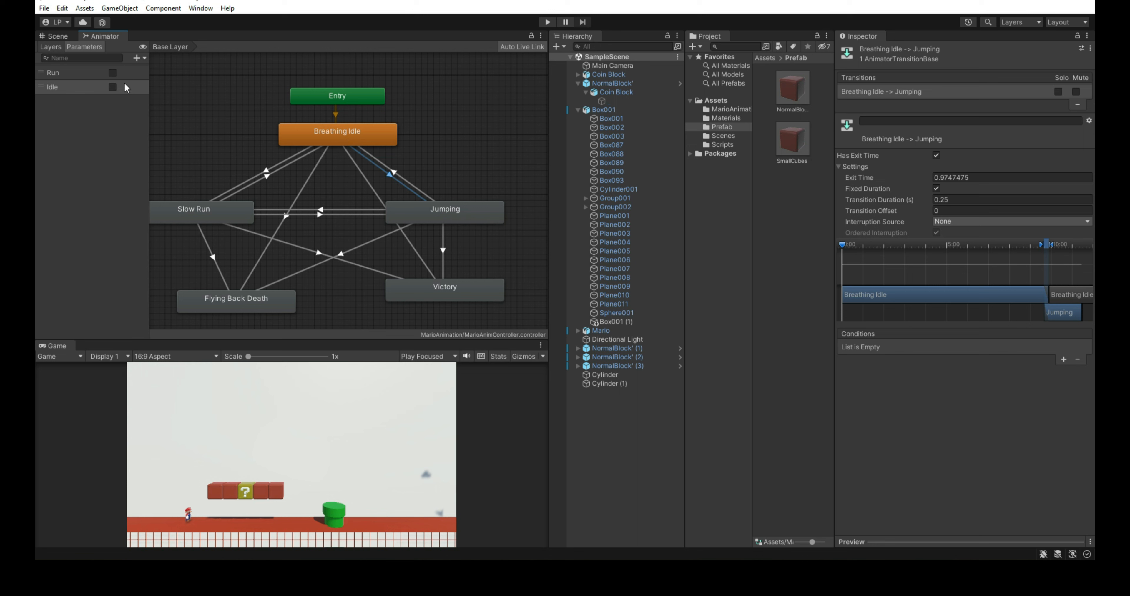
{"action": "left_click", "coordinate": [134, 57]}
{"action": "left_click", "coordinate": [158, 96]}
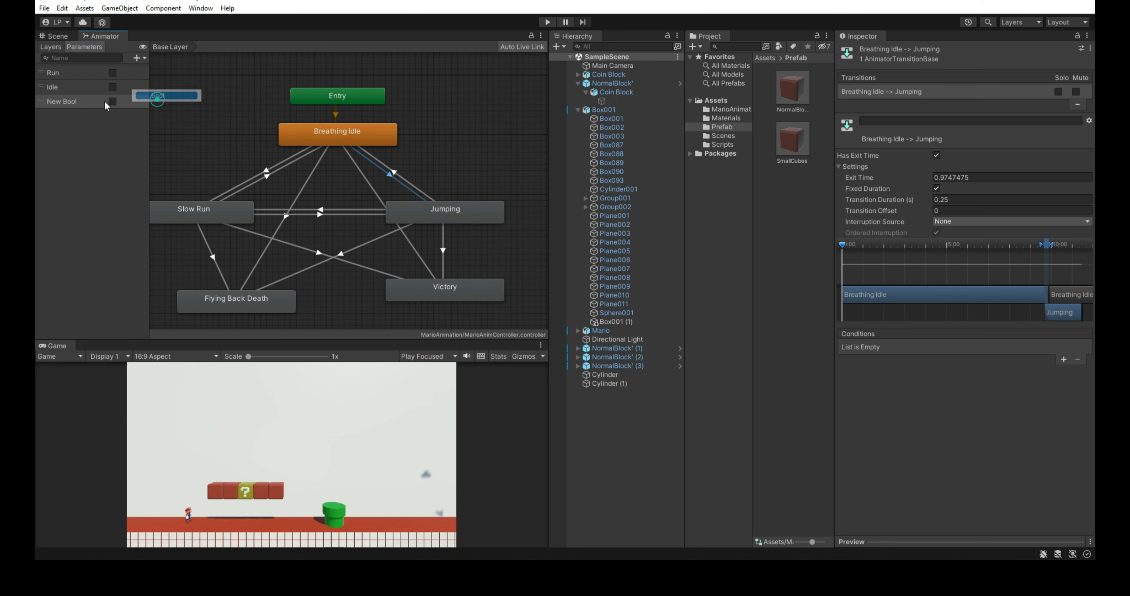
{"action": "type", "text": "Jump"}
{"action": "key", "text": "Return"}
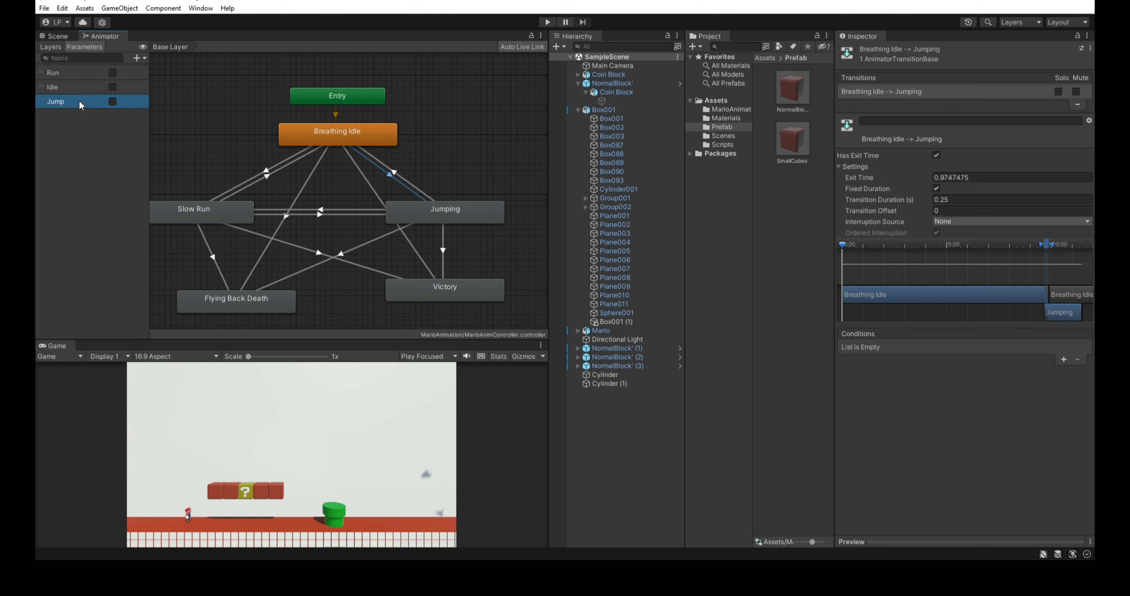
Step: For the Breathing Idle to Jumping transition, disable exit time and fixed duration, set duration 0, and add the condition Jump true
{"action": "left_click", "coordinate": [936, 156]}
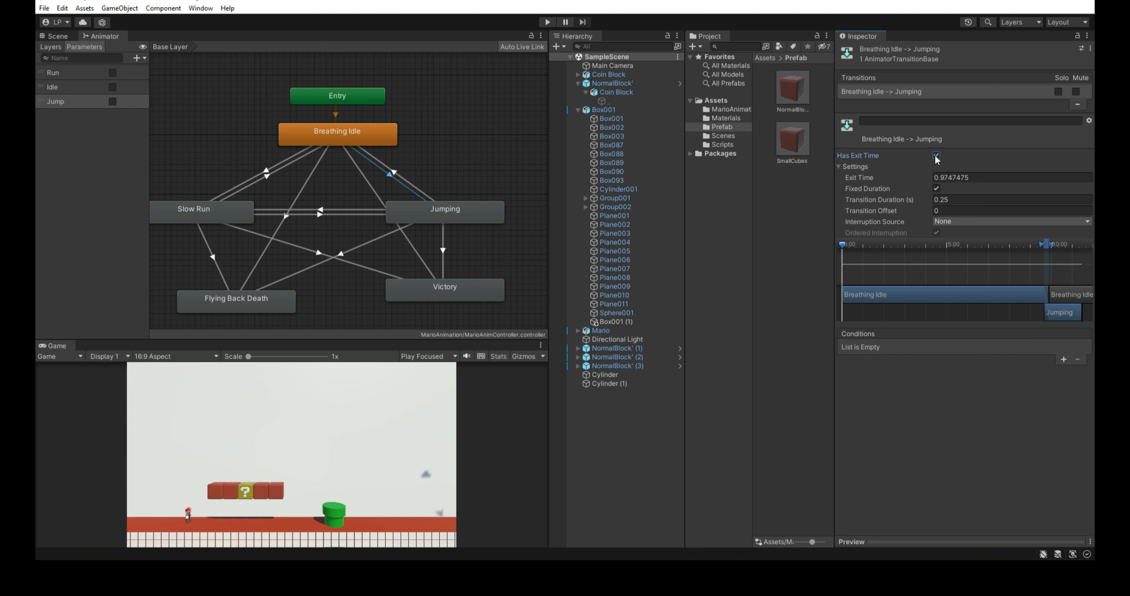
{"action": "left_click", "coordinate": [936, 189]}
{"action": "left_click", "coordinate": [955, 199]}
{"action": "type", "text": "0"}
{"action": "left_click", "coordinate": [1064, 359]}
{"action": "left_click", "coordinate": [914, 344]}
{"action": "left_click", "coordinate": [893, 398]}
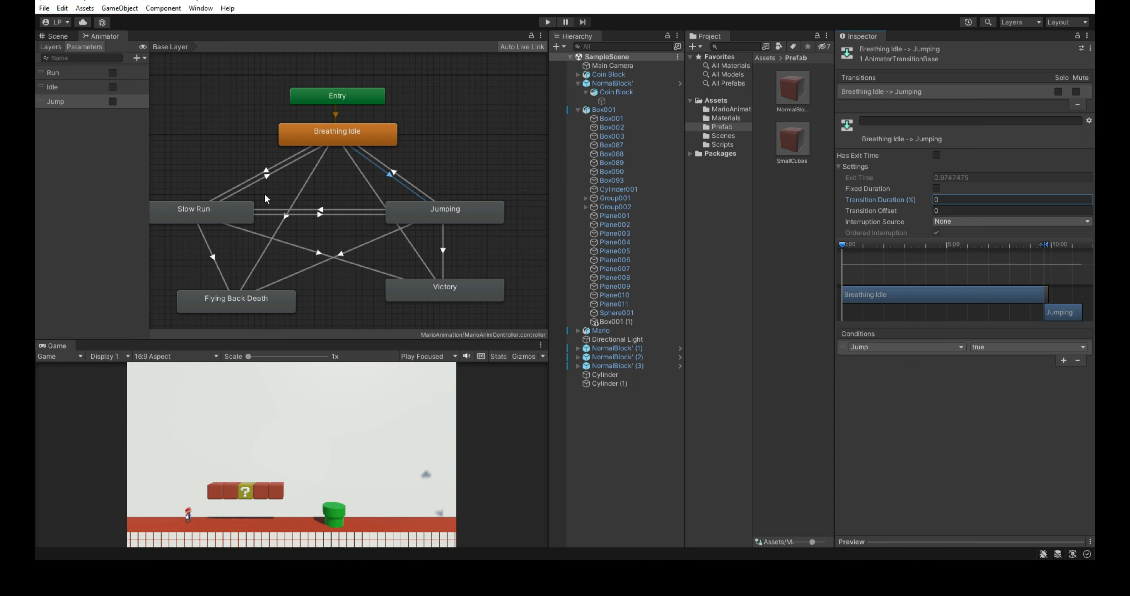
Step: For the Jumping to Breathing Idle transition with condition Jump false, disable exit time and fixed duration and set the duration to 0
{"action": "left_click", "coordinate": [393, 172]}
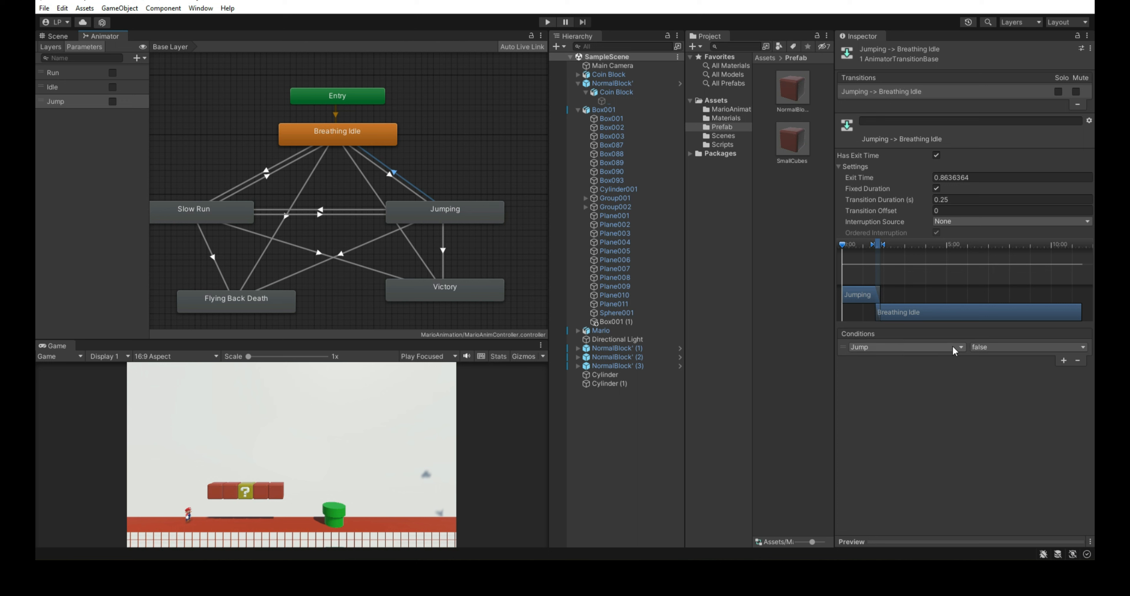
{"action": "left_click", "coordinate": [936, 156]}
{"action": "left_click", "coordinate": [936, 189]}
{"action": "left_click", "coordinate": [940, 200]}
{"action": "type", "text": "0"}
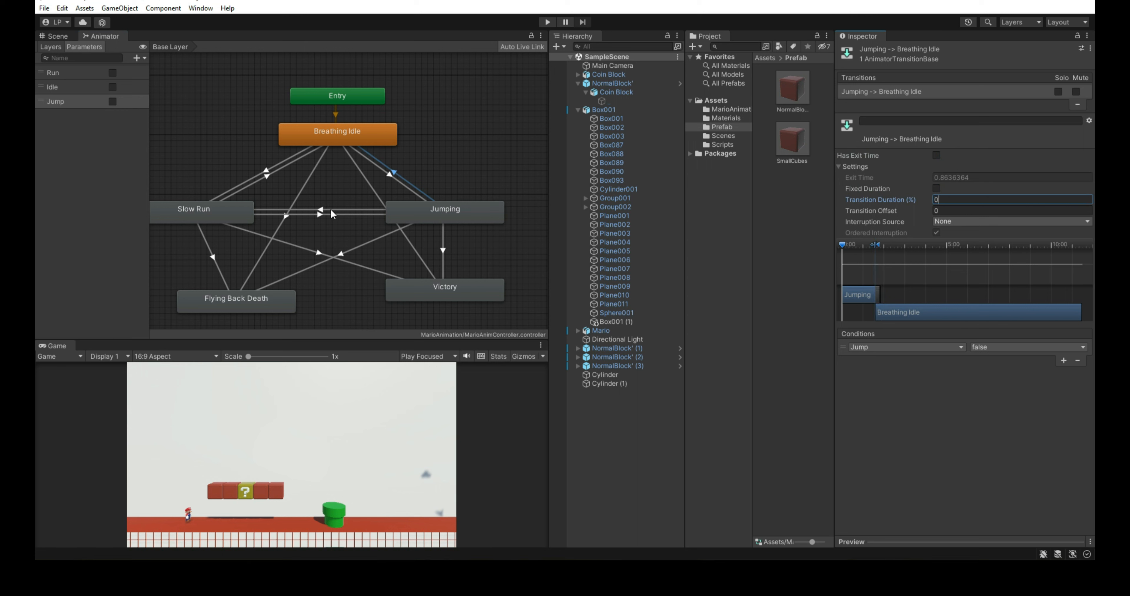
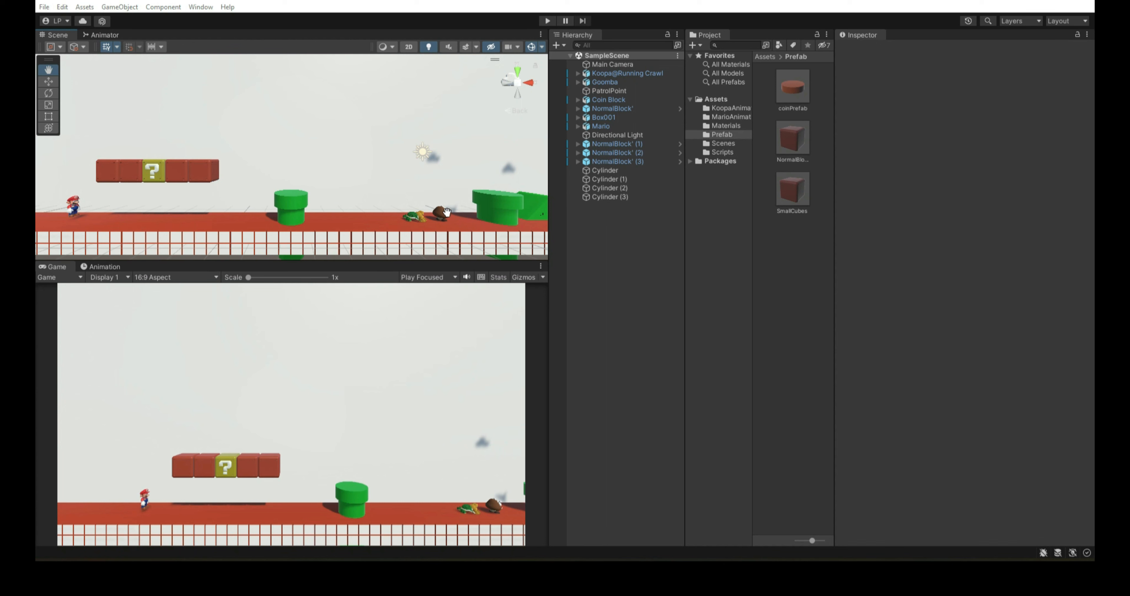
Step: Create a new material named purple in the Materials folder
{"action": "scroll", "coordinate": [447, 213], "scroll_direction": "down", "scroll_amount": 4}
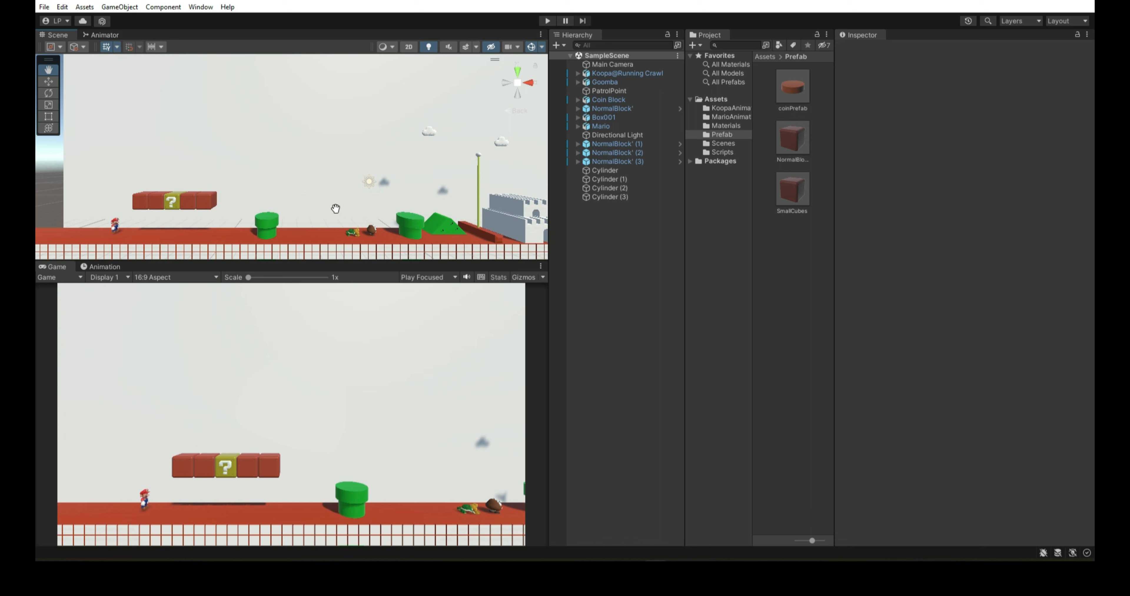
{"action": "scroll", "coordinate": [343, 200], "scroll_direction": "down", "scroll_amount": 4}
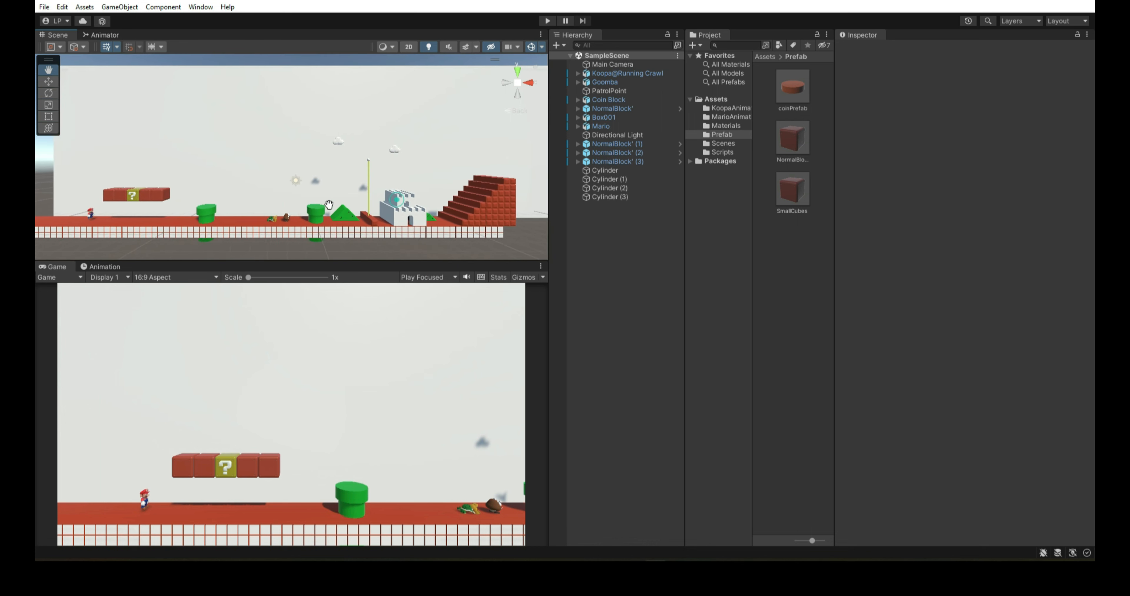
{"action": "left_click_drag", "start_coordinate": [368, 197], "coordinate": [427, 171]}
{"action": "left_click_drag", "start_coordinate": [254, 215], "coordinate": [246, 232]}
{"action": "key", "text": "w"}
{"action": "left_click", "coordinate": [282, 164]}
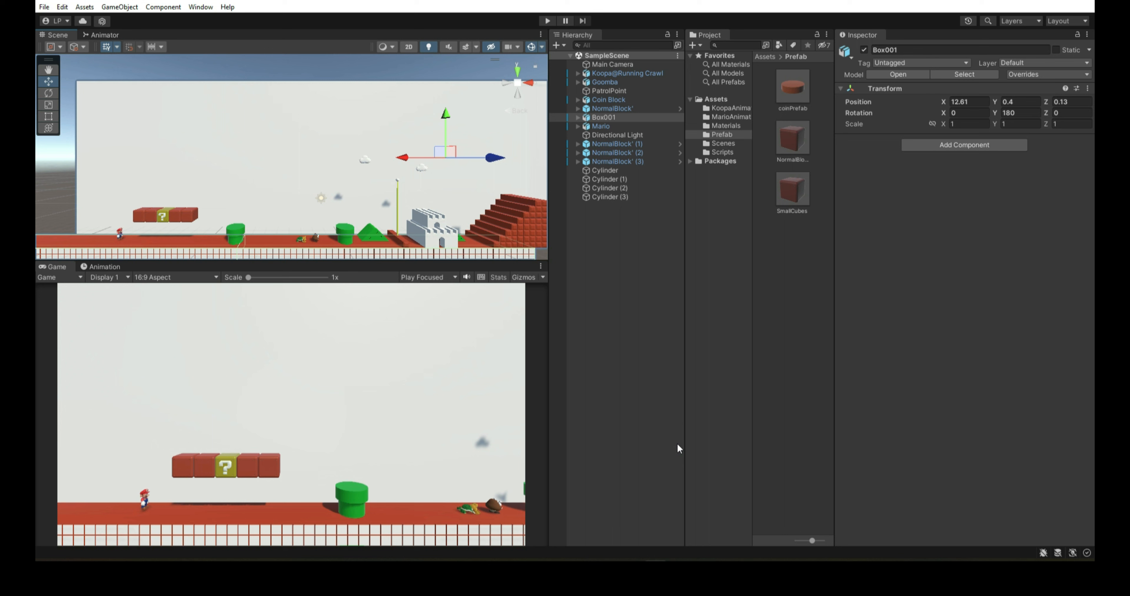
{"action": "left_click", "coordinate": [726, 126]}
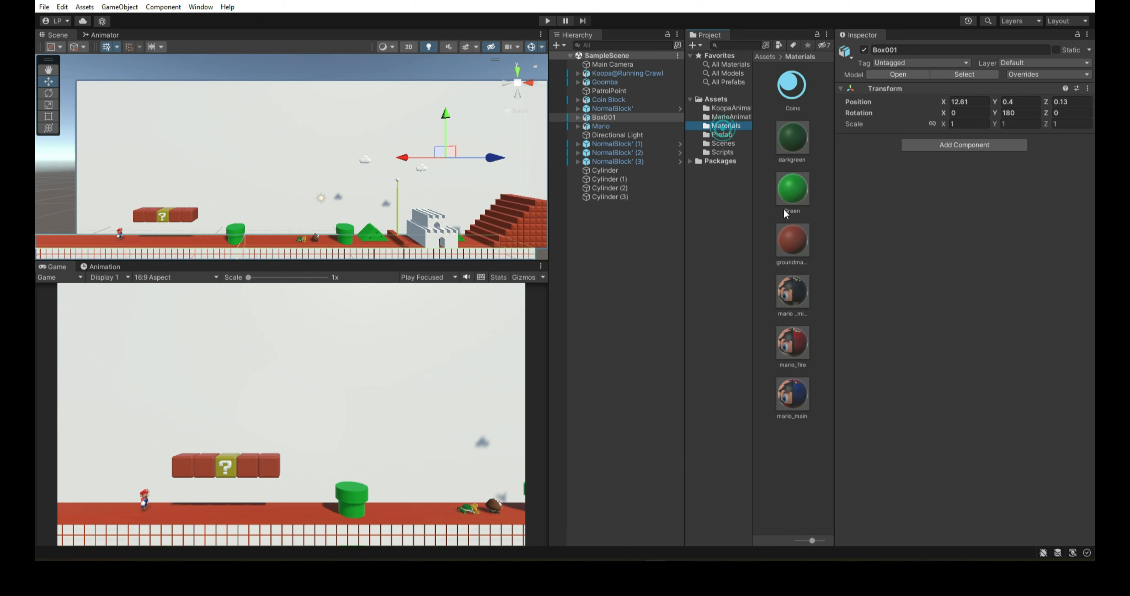
{"action": "right_click", "coordinate": [782, 475]}
{"action": "mouse_move", "coordinate": [840, 173]}
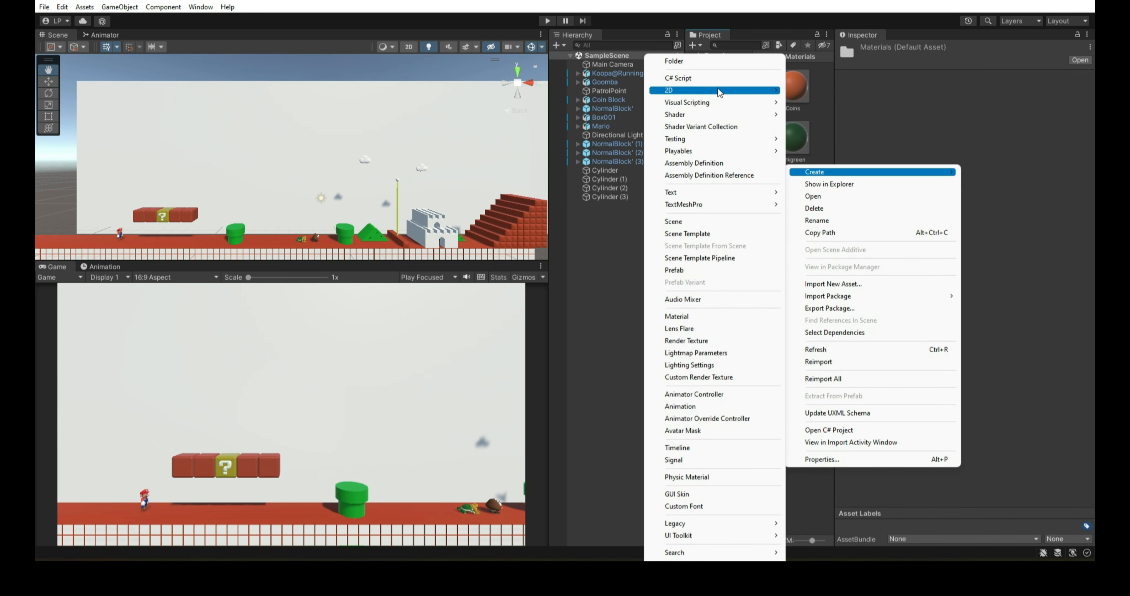
{"action": "left_click", "coordinate": [687, 317]}
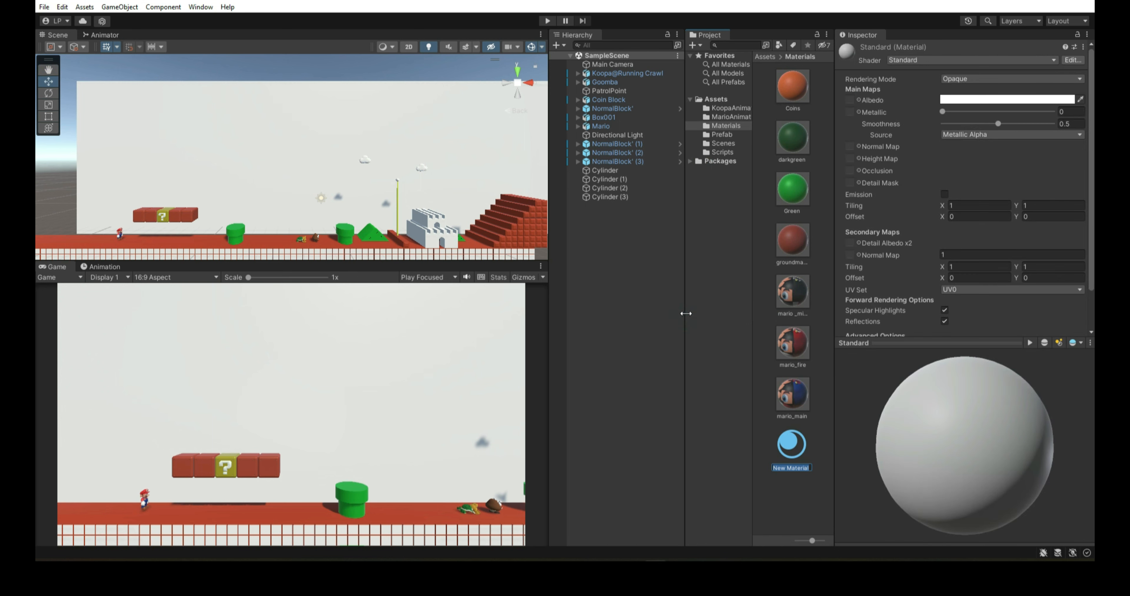
{"action": "left_click", "coordinate": [794, 461]}
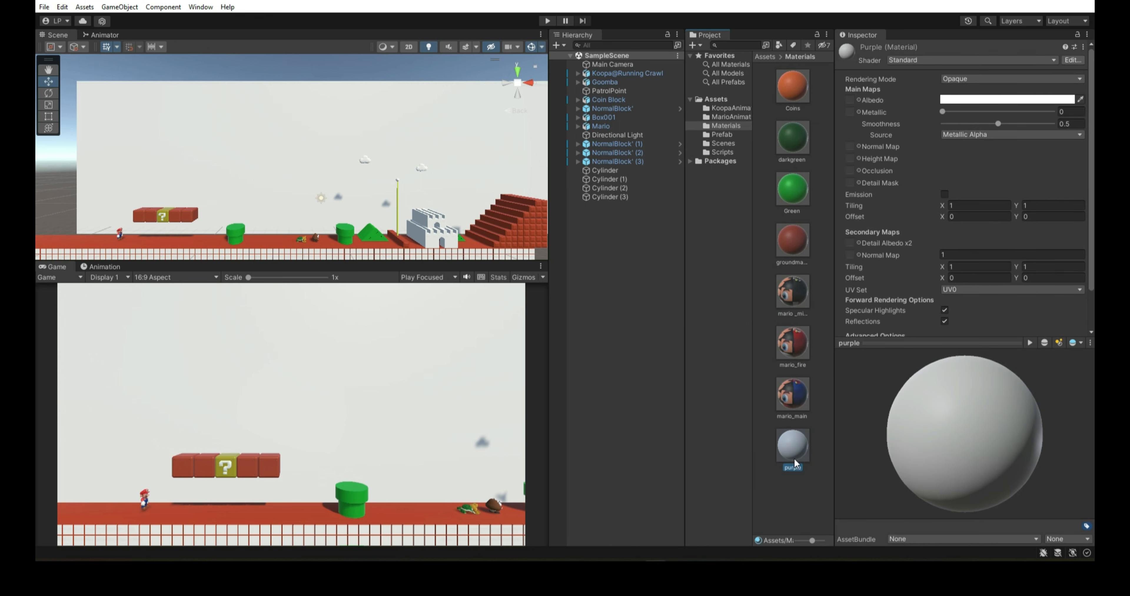
Step: Set the purple material's albedo to a light bluish purple and apply it to the level's background wall
{"action": "left_click", "coordinate": [1007, 99]}
{"action": "left_click", "coordinate": [1047, 167]}
{"action": "left_click", "coordinate": [1012, 234]}
{"action": "left_click", "coordinate": [1040, 176]}
{"action": "left_click", "coordinate": [1019, 160]}
{"action": "left_click", "coordinate": [1086, 90]}
{"action": "left_click_drag", "start_coordinate": [809, 413], "coordinate": [301, 192]}
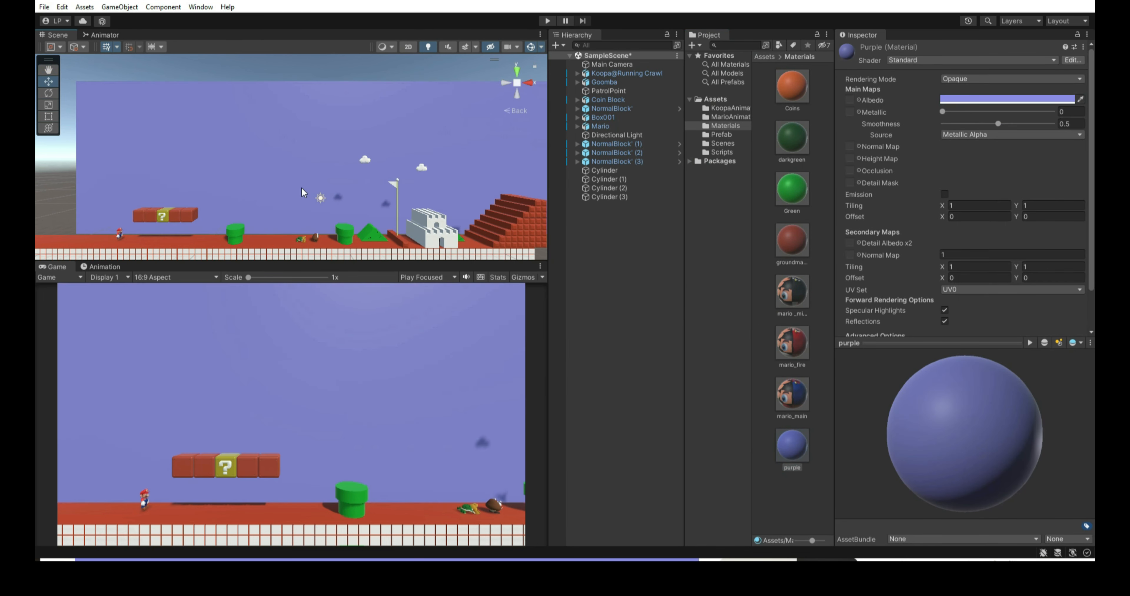
Step: Rename the green hill near the flagpole as grass and its four dark patches as spot
{"action": "left_click", "coordinate": [366, 160]}
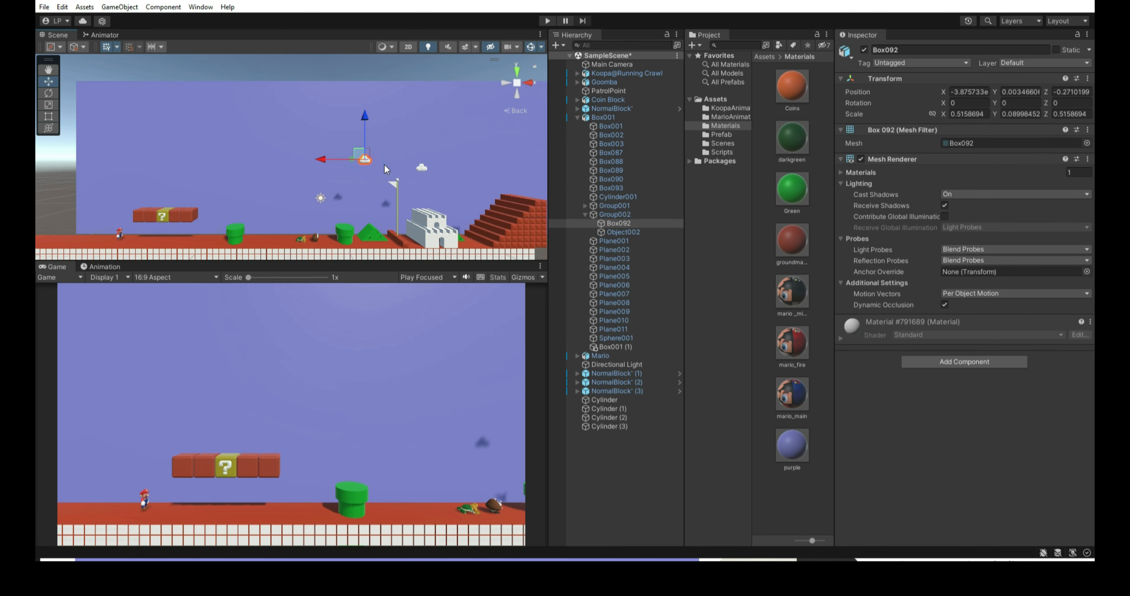
{"action": "scroll", "coordinate": [330, 203], "scroll_direction": "down", "scroll_amount": 5}
{"action": "left_click", "coordinate": [350, 228]}
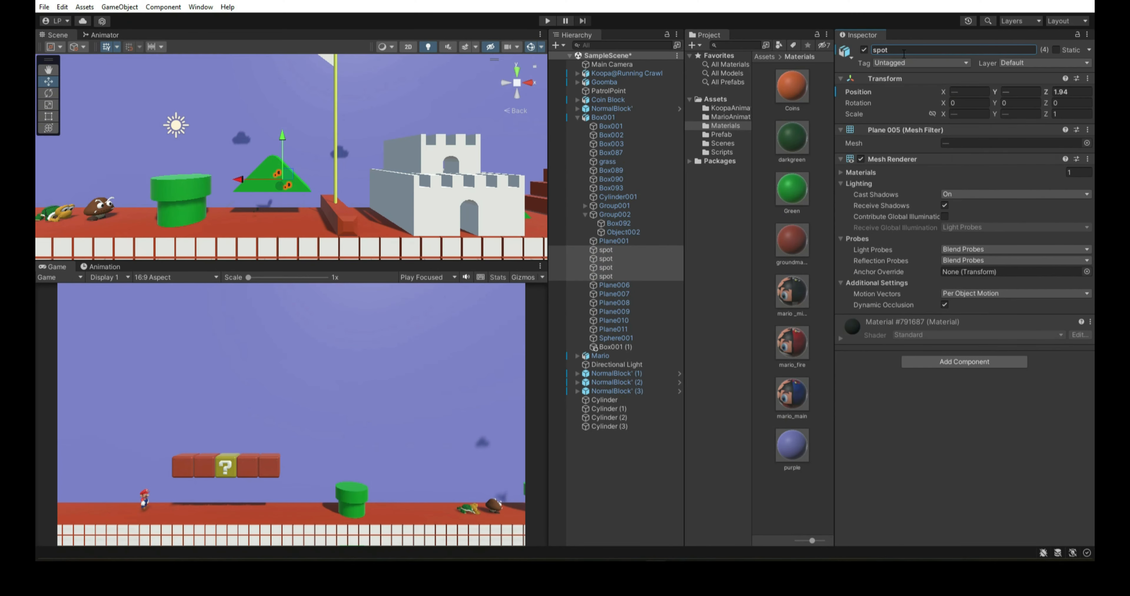
Step: Select the grass hill together with its four spots, enlarge them and move them to the level start behind Mario
{"action": "left_click", "coordinate": [608, 161]}
{"action": "left_click", "coordinate": [606, 250], "text": "ctrl"}
{"action": "left_click", "coordinate": [606, 277], "text": "shift"}
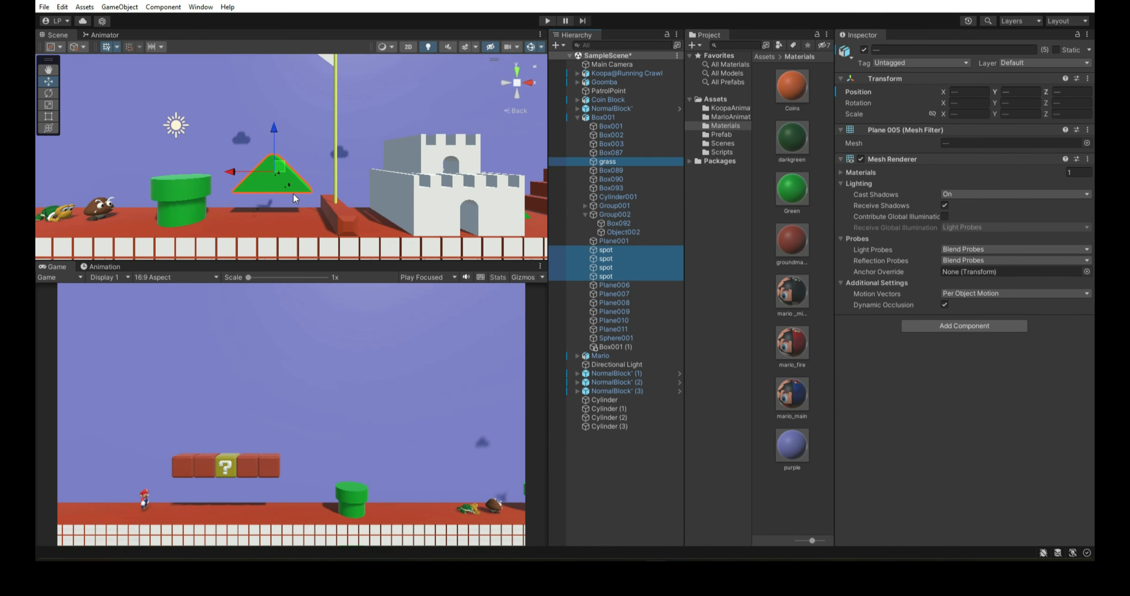
{"action": "key", "text": "w"}
{"action": "scroll", "coordinate": [357, 164], "scroll_direction": "down", "scroll_amount": 10}
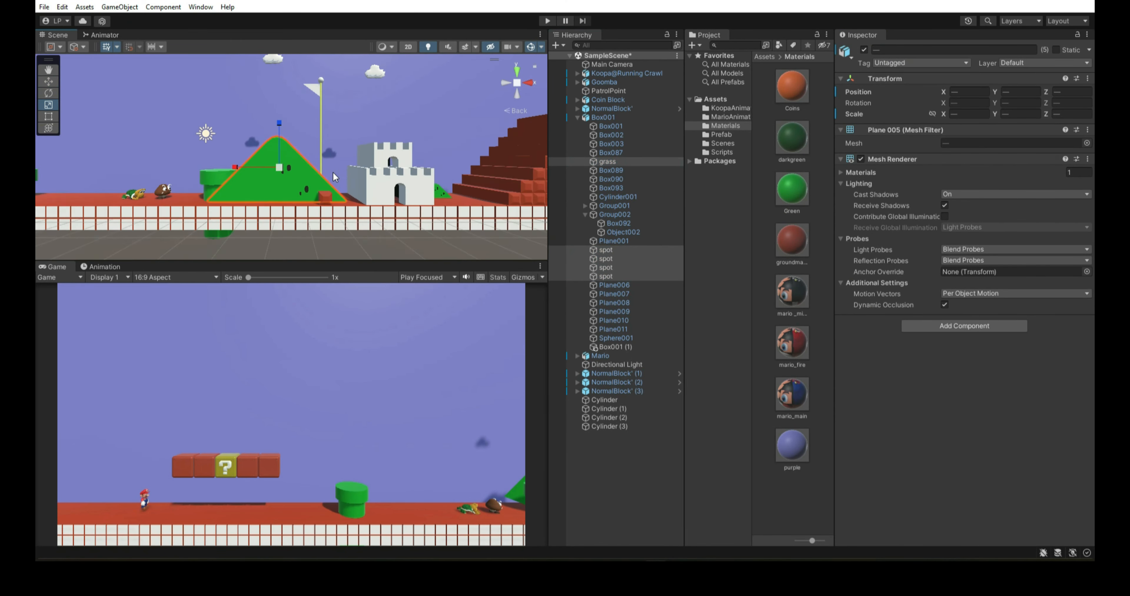
{"action": "left_click_drag", "start_coordinate": [193, 167], "coordinate": [62, 164]}
{"action": "scroll", "coordinate": [131, 165], "scroll_direction": "down", "scroll_amount": 5}
{"action": "mouse_move", "coordinate": [134, 164]}
{"action": "left_mouse_down"}
{"action": "mouse_move", "coordinate": [165, 164]}
{"action": "mouse_move", "coordinate": [145, 164]}
{"action": "left_mouse_up"}
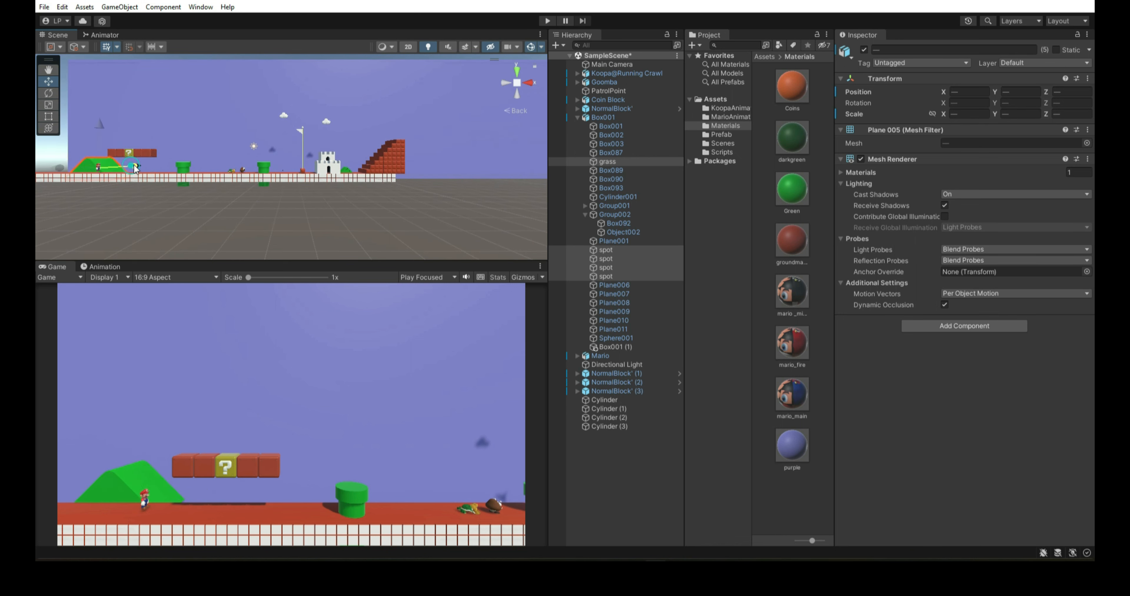
Step: Select only the four spots and reposition them on the front face of the enlarged hill
{"action": "left_click", "coordinate": [620, 249]}
{"action": "left_click", "coordinate": [619, 277], "text": "shift"}
{"action": "key", "text": "f"}
{"action": "left_click", "coordinate": [506, 83]}
{"action": "left_click_drag", "start_coordinate": [334, 156], "coordinate": [212, 131]}
{"action": "left_click", "coordinate": [529, 84]}
Step: Duplicate the four spots, rotate the copies to about -110.85 degrees in Z and place them on the hill's left slope
{"action": "key", "text": "ctrl+d"}
{"action": "key", "text": "t"}
{"action": "left_click_drag", "start_coordinate": [172, 88], "coordinate": [265, 112]}
{"action": "left_click_drag", "start_coordinate": [227, 133], "coordinate": [240, 105]}
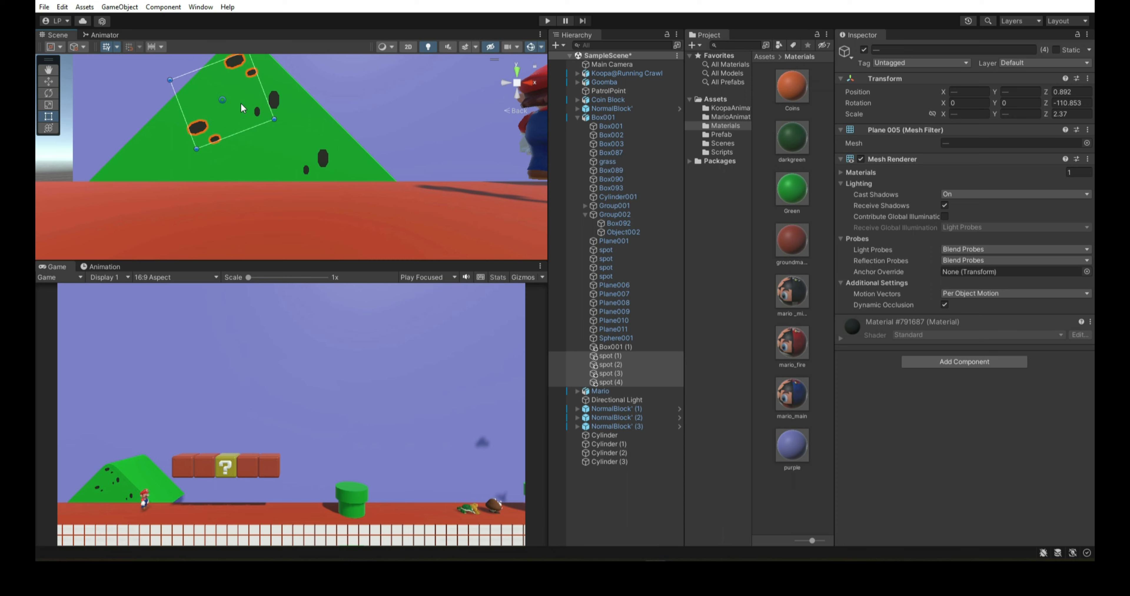
Step: Select the four normal brick blocks together with the coin block and move the row farther along the level, near the first pipe
{"action": "scroll", "coordinate": [243, 108], "scroll_direction": "down", "scroll_amount": 8}
{"action": "middle_click_drag", "start_coordinate": [396, 174], "coordinate": [319, 224]}
{"action": "key", "text": "w"}
{"action": "left_click", "coordinate": [612, 109]}
{"action": "left_click", "coordinate": [578, 117]}
{"action": "left_click", "coordinate": [616, 144], "text": "ctrl"}
{"action": "left_click", "coordinate": [616, 153], "text": "ctrl"}
{"action": "left_click", "coordinate": [616, 161], "text": "ctrl"}
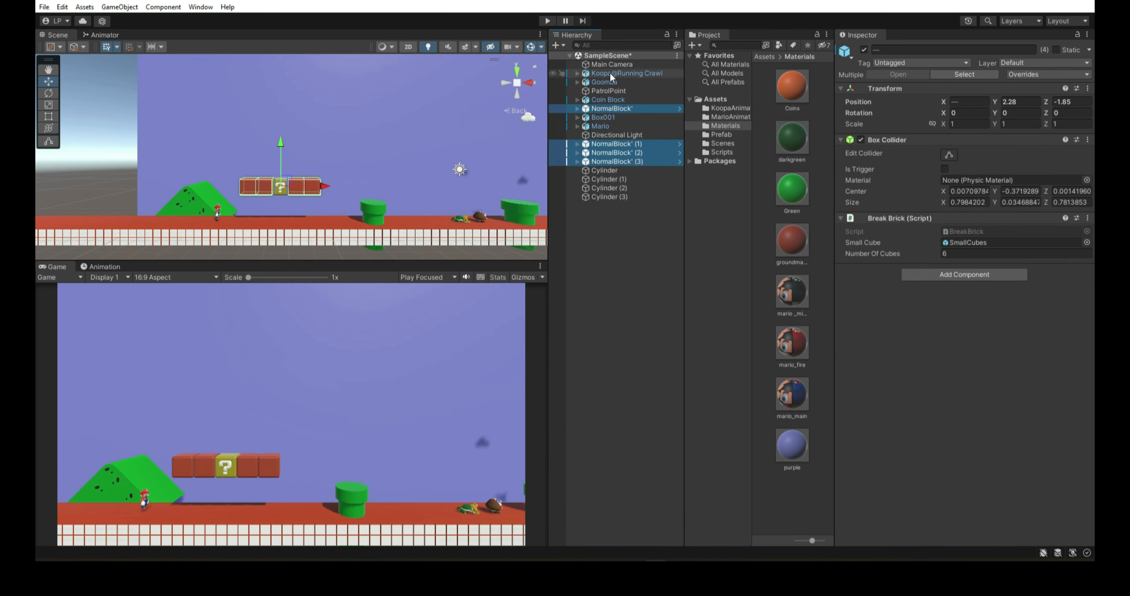
{"action": "left_click", "coordinate": [609, 100], "text": "ctrl"}
{"action": "left_click_drag", "start_coordinate": [325, 187], "coordinate": [398, 187]}
Step: Group the four pipe cylinders under an empty parent named Cylinder and move the group farther along the level past the enemies
{"action": "left_click", "coordinate": [610, 197]}
{"action": "left_click", "coordinate": [614, 170], "text": "shift"}
{"action": "right_click", "coordinate": [614, 170]}
{"action": "left_click", "coordinate": [649, 319]}
{"action": "left_click_drag", "start_coordinate": [908, 50], "coordinate": [785, 86]}
{"action": "type", "text": "Cylinder"}
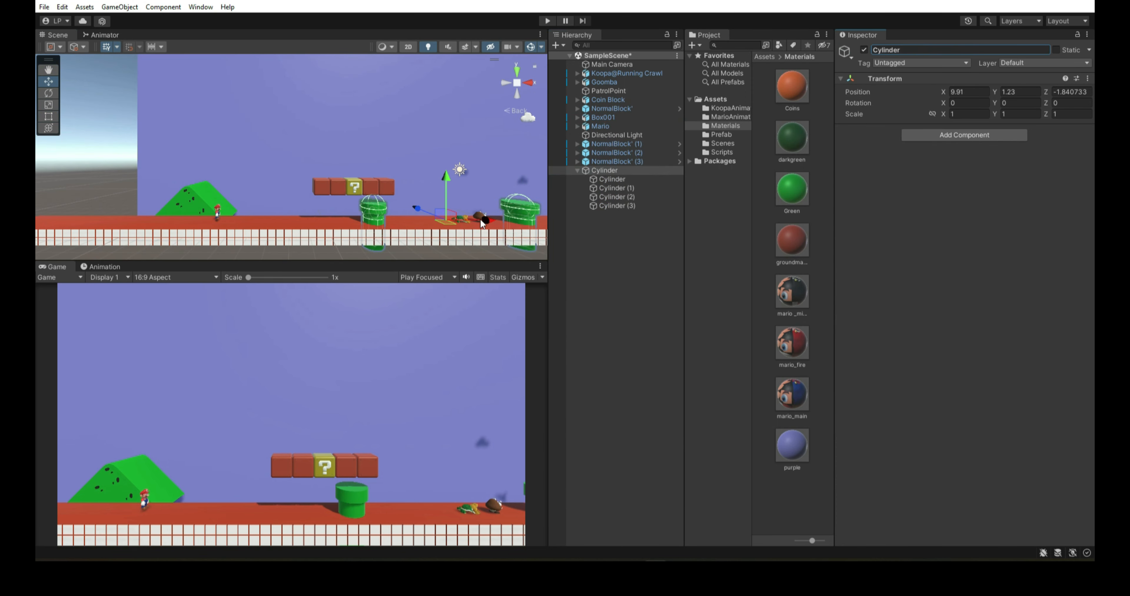
{"action": "left_click_drag", "start_coordinate": [482, 221], "coordinate": [621, 221]}
Step: Duplicate the coin block and raise the copy above the brick row
{"action": "middle_click_drag", "start_coordinate": [351, 161], "coordinate": [303, 174]}
{"action": "left_click", "coordinate": [273, 164]}
{"action": "key", "text": "ctrl+d"}
{"action": "left_click_drag", "start_coordinate": [272, 119], "coordinate": [272, 81]}
{"action": "scroll", "coordinate": [272, 132], "scroll_direction": "down", "scroll_amount": 2}
Step: Select both cylinders of the first pipe and move them back beside the enemies, to X -11.01
{"action": "middle_click_drag", "start_coordinate": [333, 132], "coordinate": [281, 137]}
{"action": "left_click", "coordinate": [621, 180]}
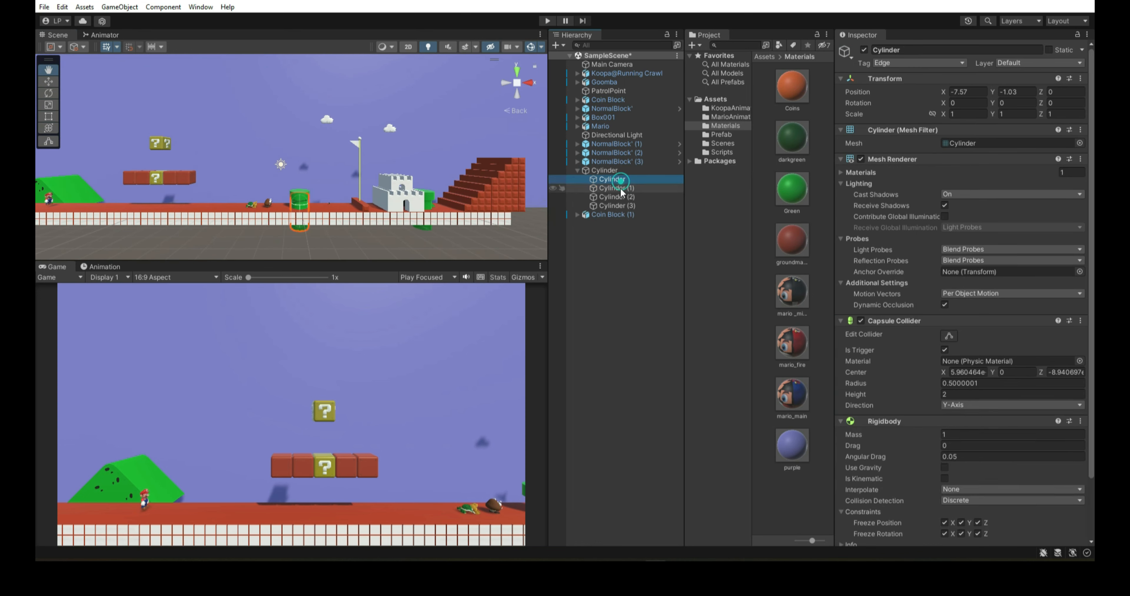
{"action": "left_click", "coordinate": [621, 189], "text": "ctrl"}
{"action": "key", "text": "f"}
{"action": "key", "text": "e"}
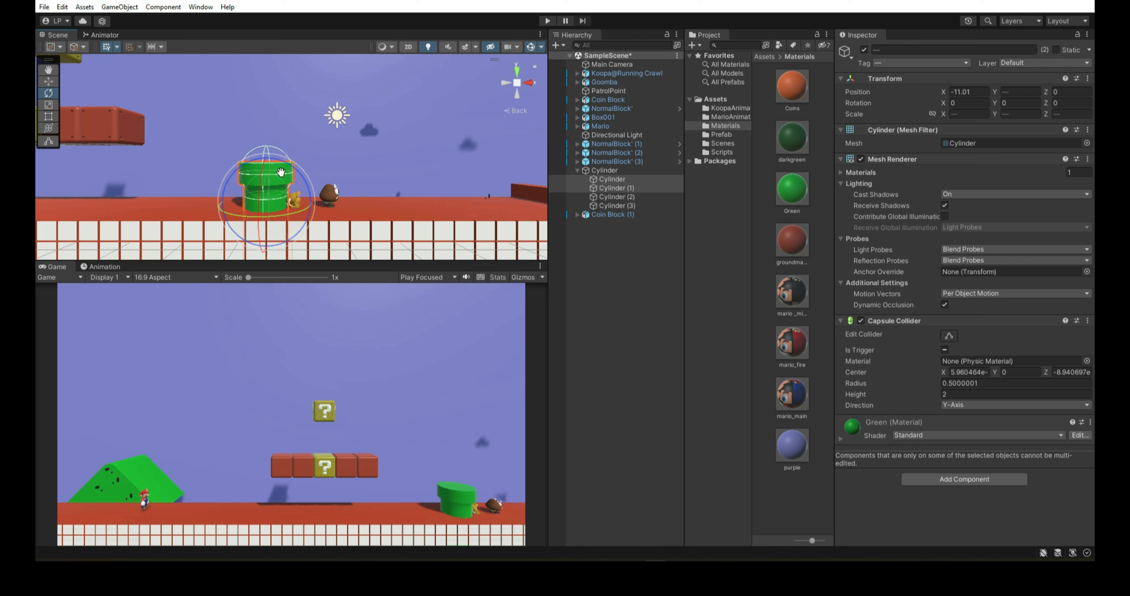
Step: Disable the Capsule Collider on Cylinder (1), the first pipe's rim
{"action": "left_click", "coordinate": [637, 179]}
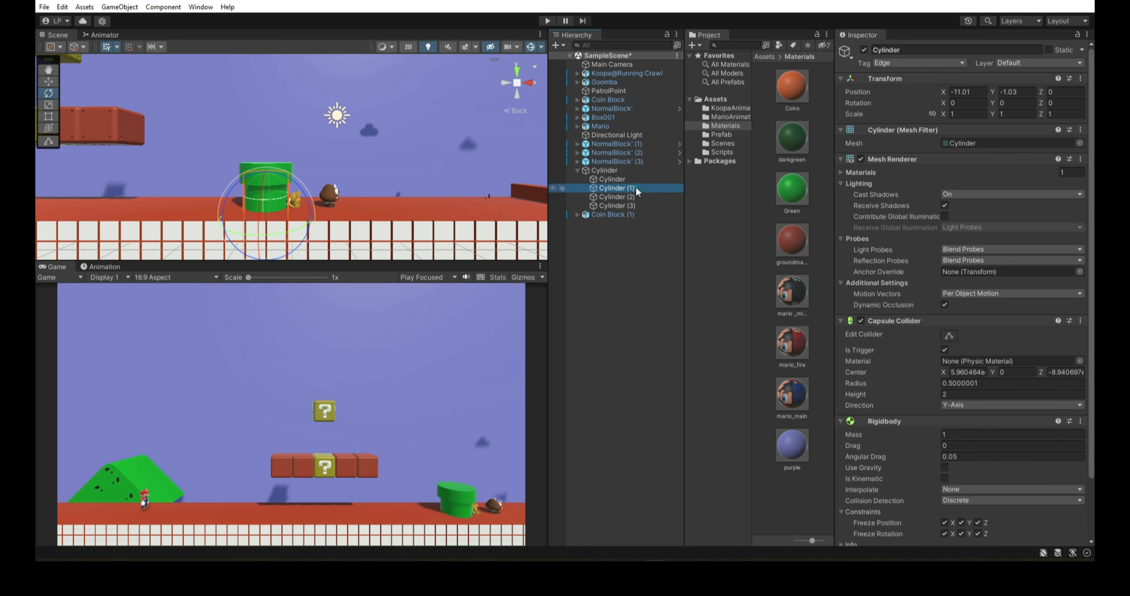
{"action": "left_click", "coordinate": [635, 188]}
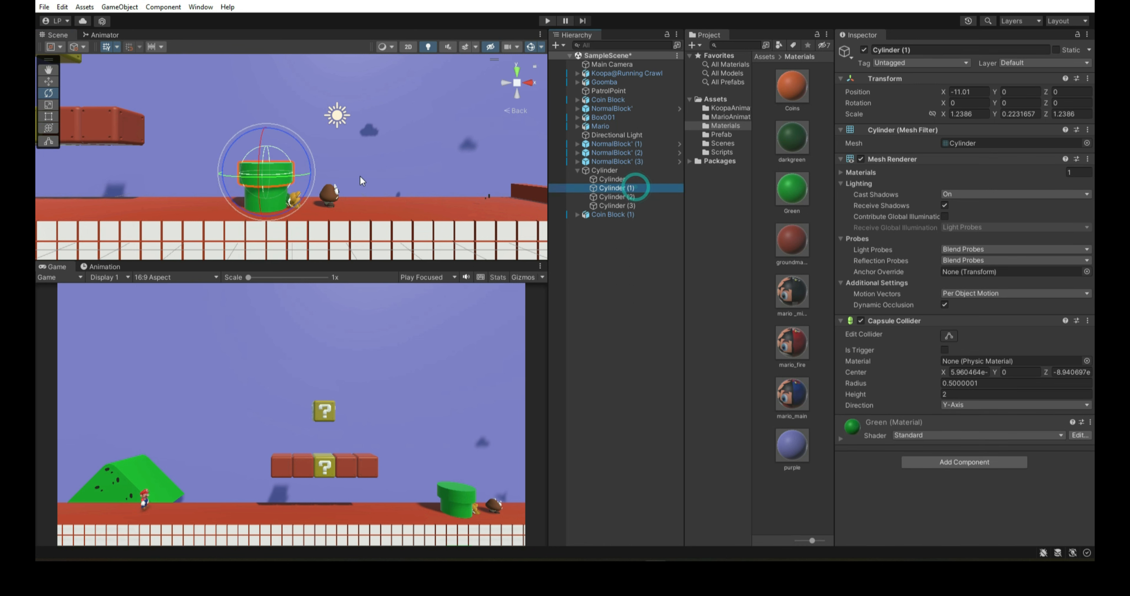
{"action": "left_click", "coordinate": [861, 320]}
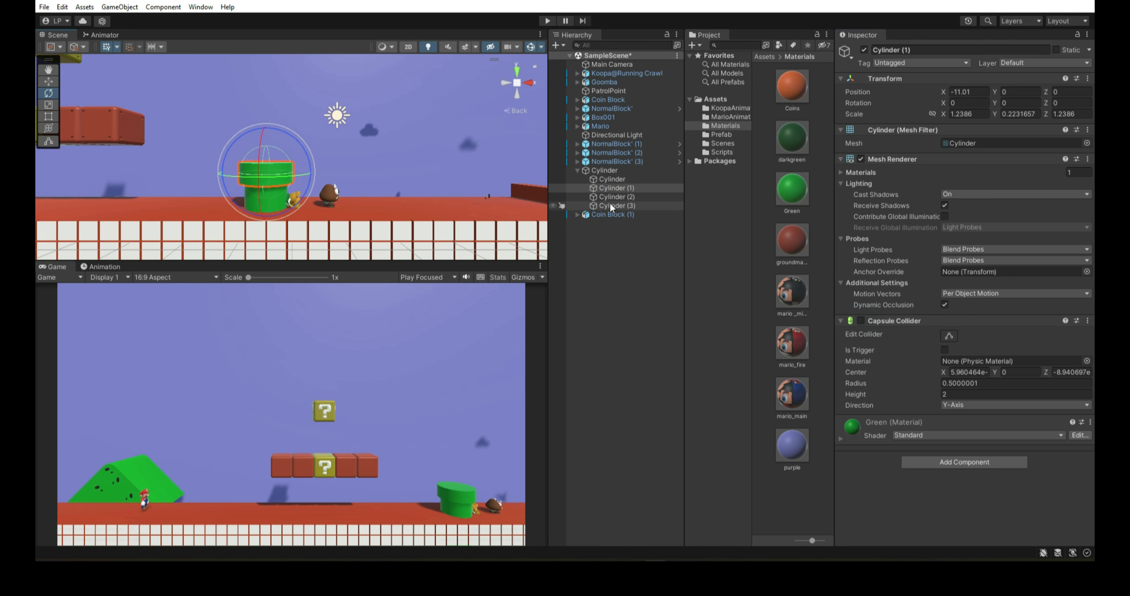
Step: Disable the Capsule Collider on Cylinder (2) of the second pipe
{"action": "left_click", "coordinate": [633, 180]}
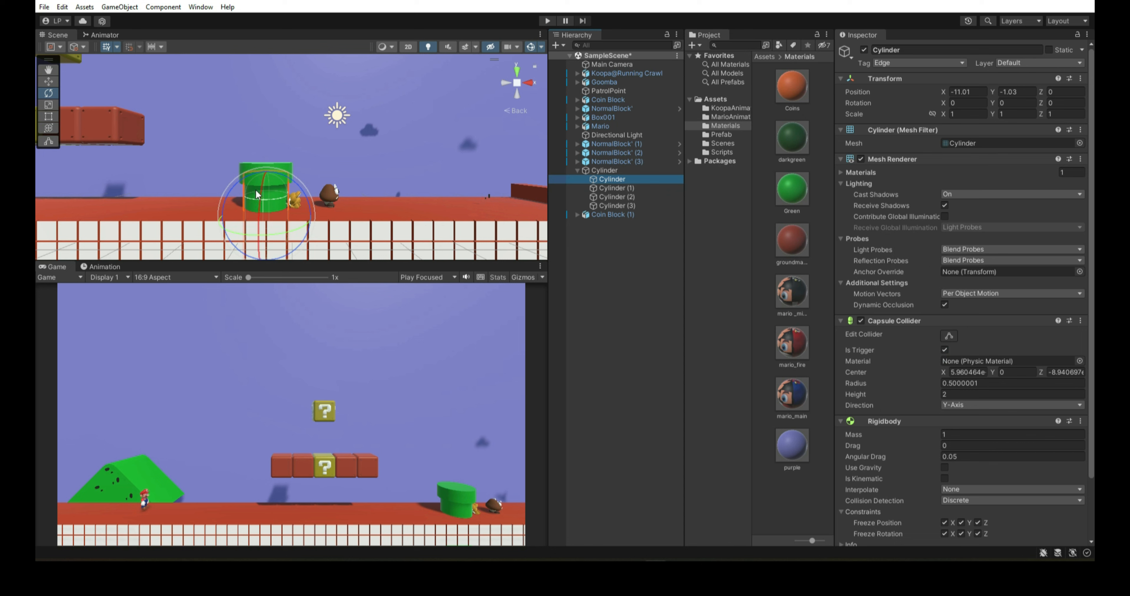
{"action": "scroll", "coordinate": [283, 181], "scroll_direction": "down", "scroll_amount": 5}
{"action": "scroll", "coordinate": [275, 195], "scroll_direction": "down", "scroll_amount": 3}
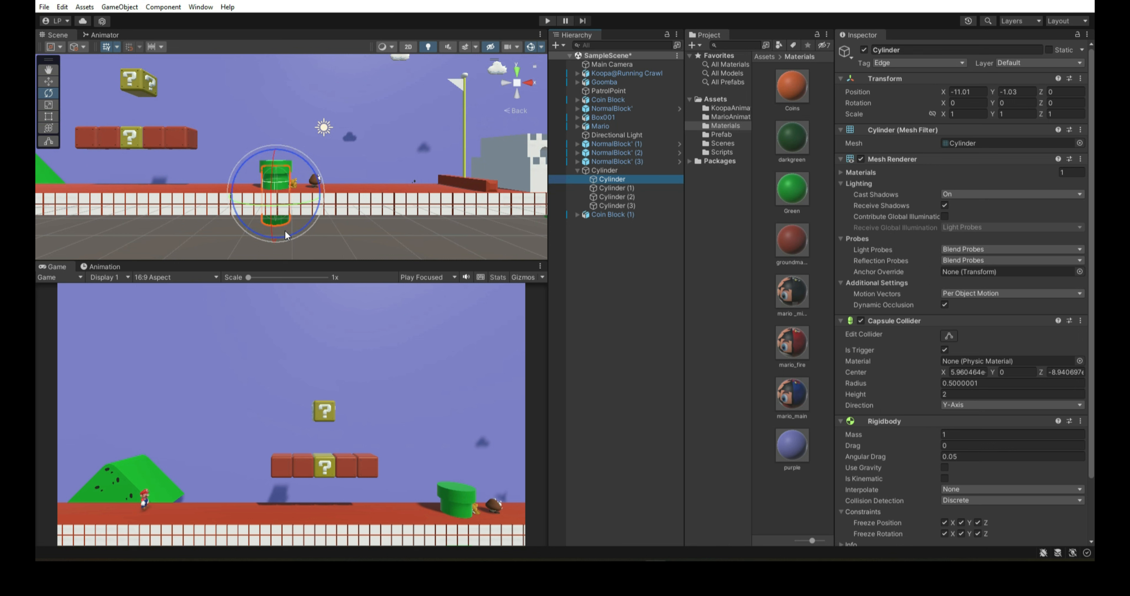
{"action": "scroll", "coordinate": [278, 184], "scroll_direction": "down", "scroll_amount": 2}
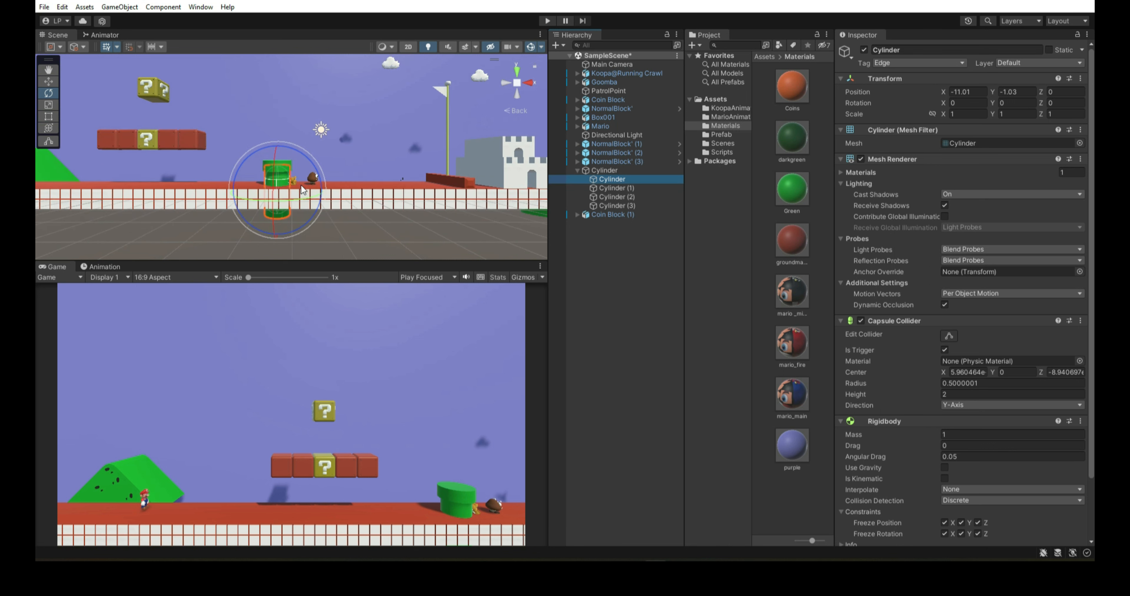
{"action": "key", "text": "q"}
{"action": "scroll", "coordinate": [310, 176], "scroll_direction": "down", "scroll_amount": 3}
{"action": "left_click_drag", "start_coordinate": [401, 186], "coordinate": [427, 209]}
{"action": "left_click", "coordinate": [617, 197]}
{"action": "left_click", "coordinate": [617, 206], "text": "shift"}
{"action": "scroll", "coordinate": [528, 212], "scroll_direction": "down", "scroll_amount": 4}
{"action": "left_click", "coordinate": [634, 198]}
{"action": "left_click", "coordinate": [861, 321]}
{"action": "scroll", "coordinate": [451, 193], "scroll_direction": "down", "scroll_amount": 4}
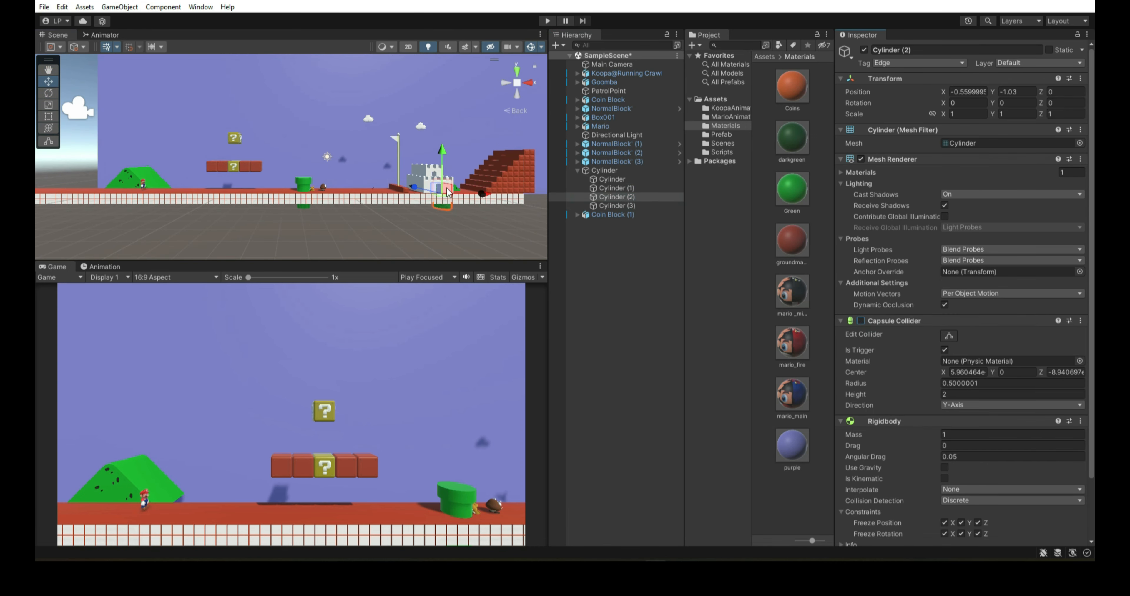
Step: Move the staircase and the castle farther along the level, beyond the end of the ground
{"action": "middle_click_drag", "start_coordinate": [446, 191], "coordinate": [282, 199]}
{"action": "left_click", "coordinate": [348, 187]}
{"action": "left_click", "coordinate": [348, 187]}
{"action": "key", "text": "Delete"}
{"action": "left_click", "coordinate": [264, 188]}
{"action": "key", "text": "Delete"}
{"action": "left_click", "coordinate": [266, 192]}
{"action": "key", "text": "Delete"}
Step: Select Box002 together with the flagpole parts and move them past the end of the ground toward the relocated castle
{"action": "left_click", "coordinate": [236, 196]}
{"action": "left_click", "coordinate": [236, 196]}
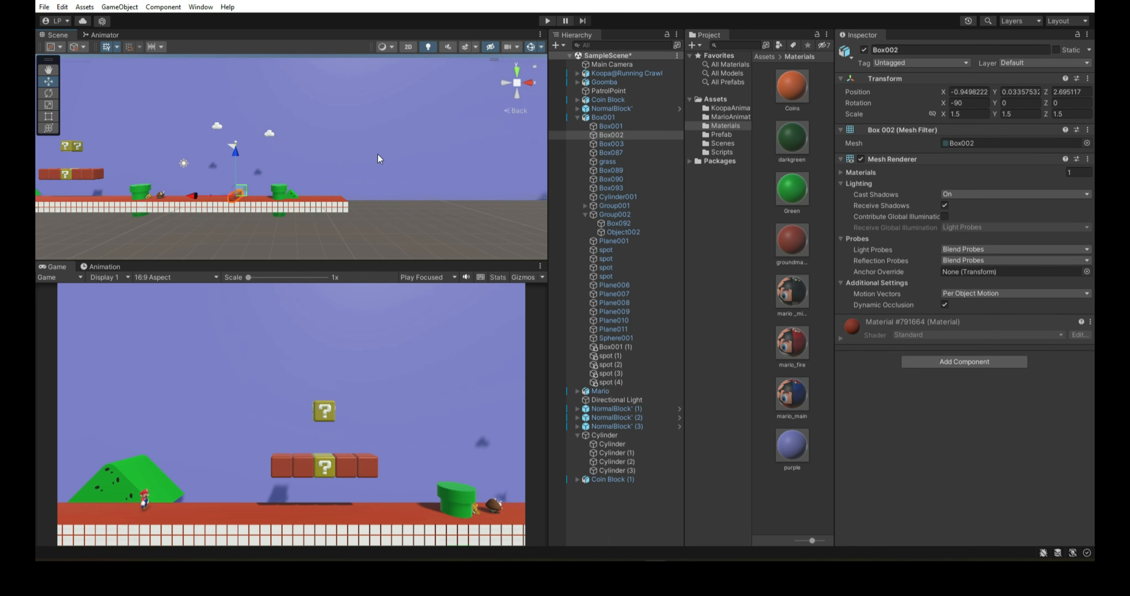
{"action": "left_click", "coordinate": [614, 241], "text": "ctrl"}
{"action": "scroll", "coordinate": [263, 189], "scroll_direction": "up", "scroll_amount": 5}
{"action": "left_click", "coordinate": [129, 230], "text": "ctrl"}
{"action": "scroll", "coordinate": [132, 225], "scroll_direction": "down", "scroll_amount": 4}
{"action": "middle_click_drag", "start_coordinate": [150, 206], "coordinate": [378, 189]}
{"action": "left_click", "coordinate": [864, 50]}
{"action": "scroll", "coordinate": [387, 193], "scroll_direction": "up", "scroll_amount": 3}
{"action": "left_click", "coordinate": [411, 197]}
{"action": "scroll", "coordinate": [412, 198], "scroll_direction": "down", "scroll_amount": 4}
{"action": "middle_click_drag", "start_coordinate": [474, 209], "coordinate": [385, 211]}
{"action": "left_click", "coordinate": [331, 203]}
{"action": "scroll", "coordinate": [330, 204], "scroll_direction": "down", "scroll_amount": 3}
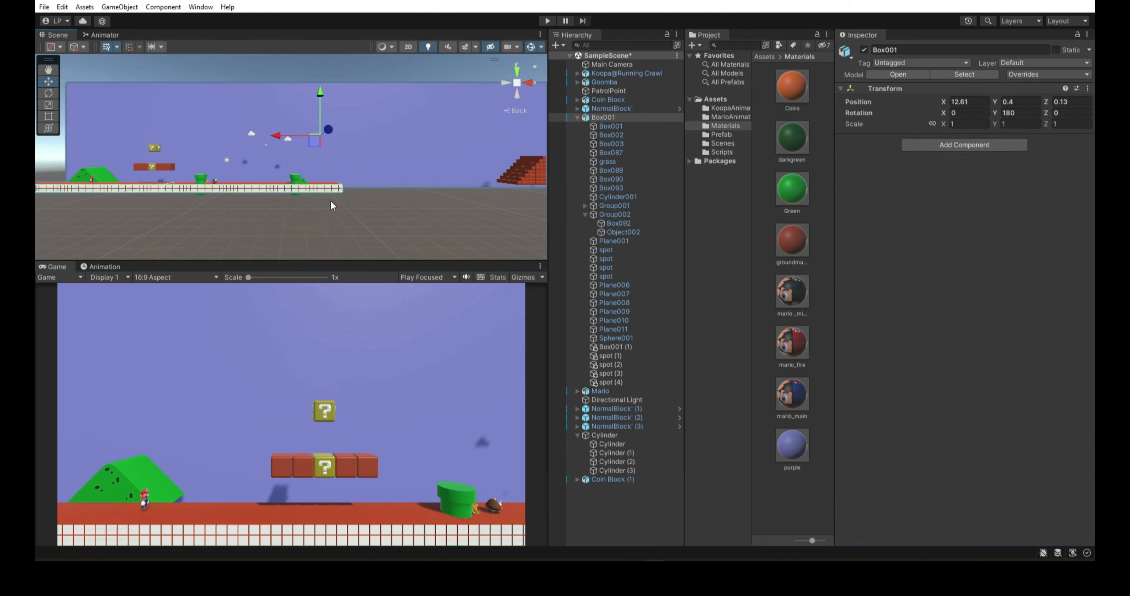
Step: Duplicate the ground block and place the copy flush against the ground's end, at X about -18.69
{"action": "left_click", "coordinate": [328, 188]}
{"action": "left_click_drag", "start_coordinate": [212, 188], "coordinate": [395, 188]}
{"action": "key", "text": "ctrl+z"}
{"action": "key", "text": "ctrl+d"}
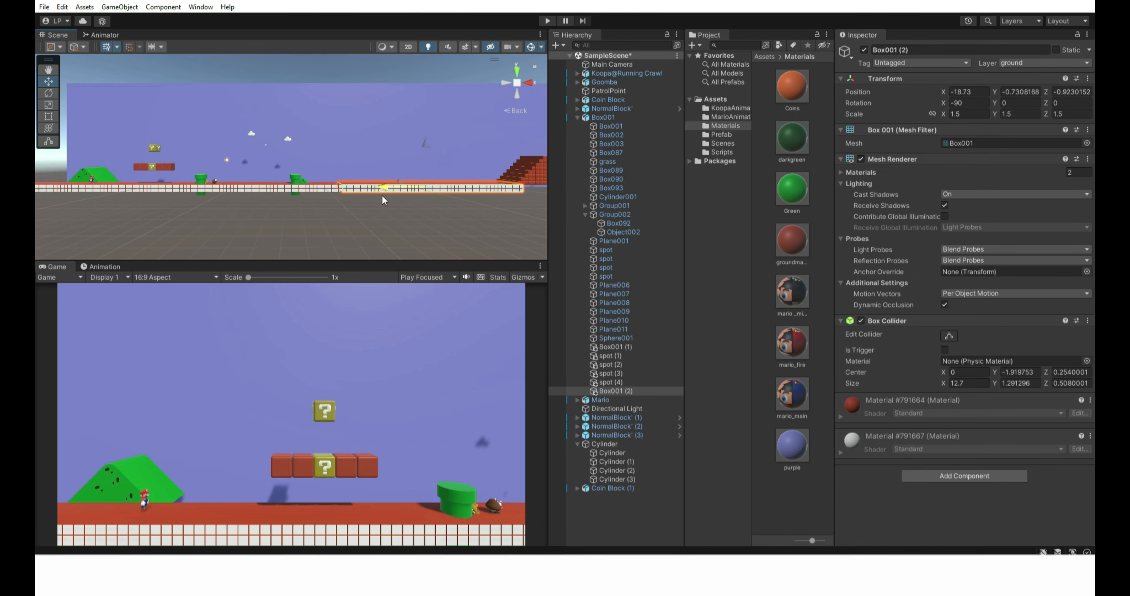
{"action": "scroll", "coordinate": [382, 197], "scroll_direction": "up", "scroll_amount": 6}
{"action": "middle_click_drag", "start_coordinate": [382, 197], "coordinate": [267, 170]}
{"action": "scroll", "coordinate": [268, 170], "scroll_direction": "down", "scroll_amount": 6}
{"action": "scroll", "coordinate": [362, 160], "scroll_direction": "up", "scroll_amount": 6}
{"action": "scroll", "coordinate": [318, 176], "scroll_direction": "up", "scroll_amount": 5}
{"action": "left_click_drag", "start_coordinate": [318, 182], "coordinate": [267, 182]}
{"action": "scroll", "coordinate": [317, 176], "scroll_direction": "down", "scroll_amount": 6}
{"action": "scroll", "coordinate": [381, 164], "scroll_direction": "down", "scroll_amount": 5}
Step: Rename the five spot planes Plane006 to Plane010 as spot2
{"action": "left_click", "coordinate": [386, 166]}
{"action": "middle_click_drag", "start_coordinate": [386, 166], "coordinate": [439, 204]}
{"action": "left_click", "coordinate": [302, 192]}
{"action": "left_click", "coordinate": [302, 191]}
{"action": "left_click", "coordinate": [620, 330]}
{"action": "left_click", "coordinate": [635, 321]}
{"action": "left_click", "coordinate": [631, 303]}
{"action": "left_click", "coordinate": [629, 287]}
{"action": "left_click", "coordinate": [629, 321], "text": "shift"}
{"action": "left_click", "coordinate": [914, 49]}
{"action": "type", "text": "spot2"}
{"action": "key", "text": "Return"}
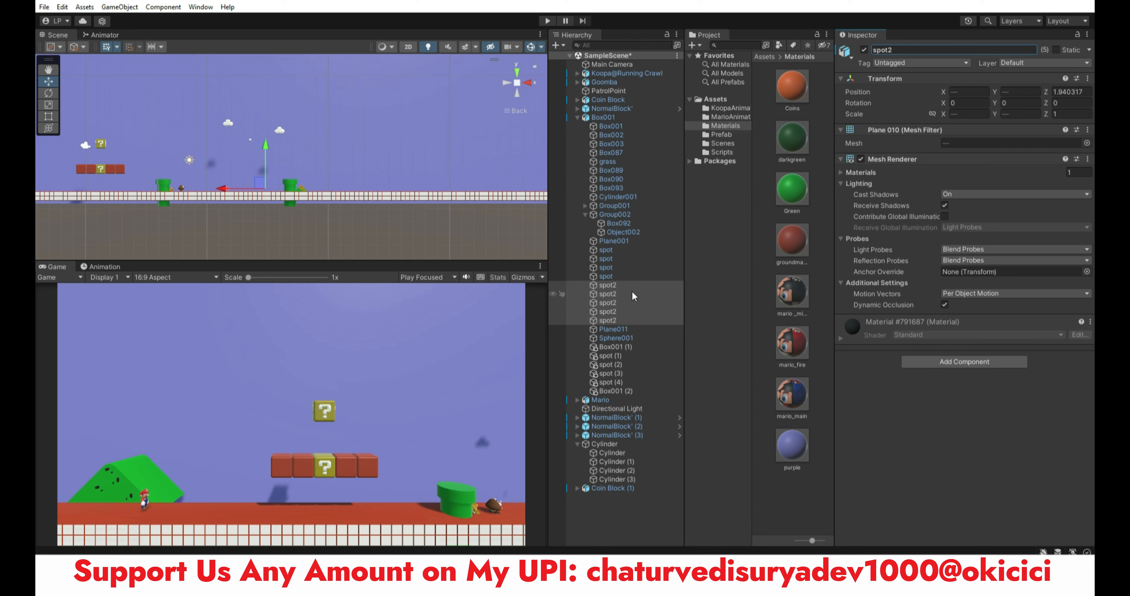
Step: Rename the small green hill beside the second pipe as grass2
{"action": "scroll", "coordinate": [253, 211], "scroll_direction": "up", "scroll_amount": 5}
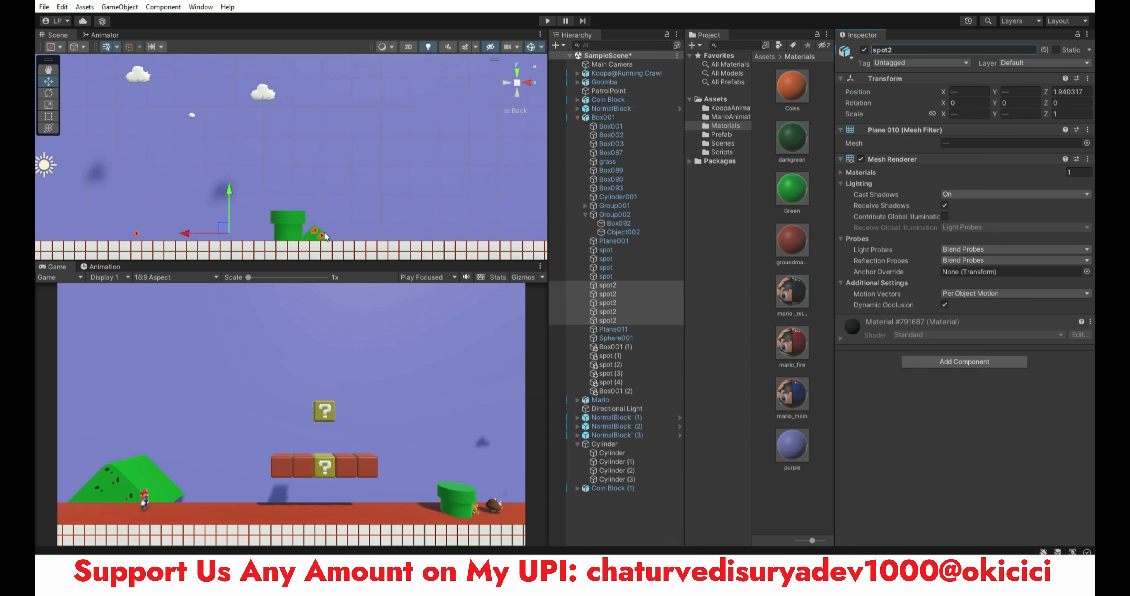
{"action": "left_click", "coordinate": [316, 243]}
{"action": "left_click", "coordinate": [934, 50]}
{"action": "type", "text": "grass2"}
Step: Select the grass2 hill together with its spot2 patches and enlarge them
{"action": "left_click", "coordinate": [623, 356], "text": "ctrl"}
{"action": "left_click", "coordinate": [624, 320]}
{"action": "left_click", "coordinate": [623, 303], "text": "ctrl"}
{"action": "left_click", "coordinate": [623, 286], "text": "ctrl"}
{"action": "left_click", "coordinate": [621, 171], "text": "ctrl"}
{"action": "key", "text": "r"}
{"action": "left_click_drag", "start_coordinate": [233, 233], "coordinate": [319, 236]}
{"action": "scroll", "coordinate": [319, 234], "scroll_direction": "down", "scroll_amount": 4}
Step: Raise the enlarged grass2 hill with its spots and move it back toward the level start
{"action": "key", "text": "w"}
{"action": "left_click_drag", "start_coordinate": [252, 163], "coordinate": [253, 147]}
{"action": "left_click_drag", "start_coordinate": [208, 201], "coordinate": [39, 201]}
{"action": "scroll", "coordinate": [115, 188], "scroll_direction": "down", "scroll_amount": 4}
{"action": "left_click_drag", "start_coordinate": [115, 184], "coordinate": [67, 184]}
Step: Refine the size and placement of the grass2 hill and its spots in the background at the level start
{"action": "left_click", "coordinate": [517, 82]}
{"action": "left_click_drag", "start_coordinate": [163, 176], "coordinate": [192, 149]}
{"action": "key", "text": "r"}
{"action": "key", "text": "w"}
{"action": "left_click_drag", "start_coordinate": [103, 178], "coordinate": [66, 179]}
{"action": "left_click", "coordinate": [608, 320], "text": "ctrl"}
{"action": "left_click_drag", "start_coordinate": [233, 178], "coordinate": [180, 180]}
Step: Select the original grass hill together with its four spots and reposition them
{"action": "left_click", "coordinate": [69, 181]}
{"action": "key", "text": "r"}
{"action": "key", "text": "ctrl+z"}
{"action": "left_click", "coordinate": [613, 252], "text": "ctrl"}
{"action": "left_click_drag", "start_coordinate": [50, 178], "coordinate": [136, 189]}
{"action": "left_click", "coordinate": [612, 259], "text": "ctrl"}
{"action": "left_click", "coordinate": [612, 268], "text": "ctrl"}
{"action": "left_click", "coordinate": [612, 277], "text": "ctrl"}
{"action": "key", "text": "w"}
{"action": "scroll", "coordinate": [298, 211], "scroll_direction": "down", "scroll_amount": 4}
Step: Duplicate the grass2 hill with its four spot2 patches twice and place the copies along the level's background
{"action": "left_click", "coordinate": [244, 170]}
{"action": "left_click", "coordinate": [615, 321], "text": "ctrl"}
{"action": "left_click", "coordinate": [616, 312], "text": "ctrl"}
{"action": "left_click", "coordinate": [615, 303], "text": "ctrl"}
{"action": "left_click", "coordinate": [615, 295], "text": "ctrl"}
{"action": "key", "text": "ctrl+d"}
{"action": "key", "text": "ctrl+d"}
{"action": "left_click_drag", "start_coordinate": [383, 187], "coordinate": [114, 200]}
{"action": "scroll", "coordinate": [280, 193], "scroll_direction": "up", "scroll_amount": 2}
Step: Create an empty child object under the staircase Box003 and name it stairs
{"action": "left_click", "coordinate": [623, 145]}
{"action": "key", "text": "e"}
{"action": "left_click", "coordinate": [965, 363]}
{"action": "right_click", "coordinate": [622, 145]}
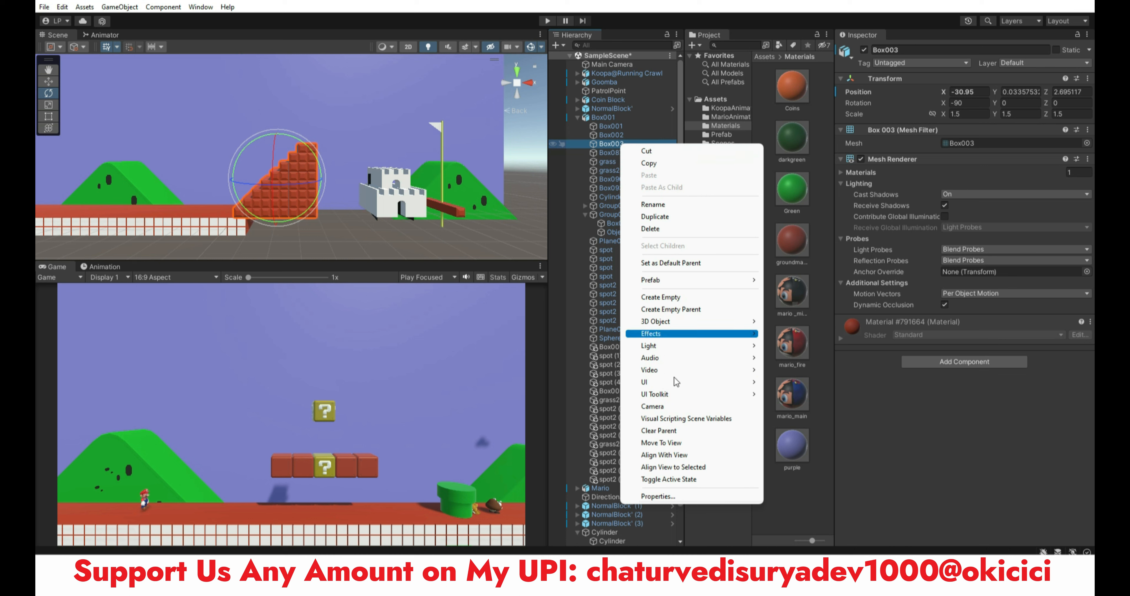
{"action": "left_click", "coordinate": [671, 298]}
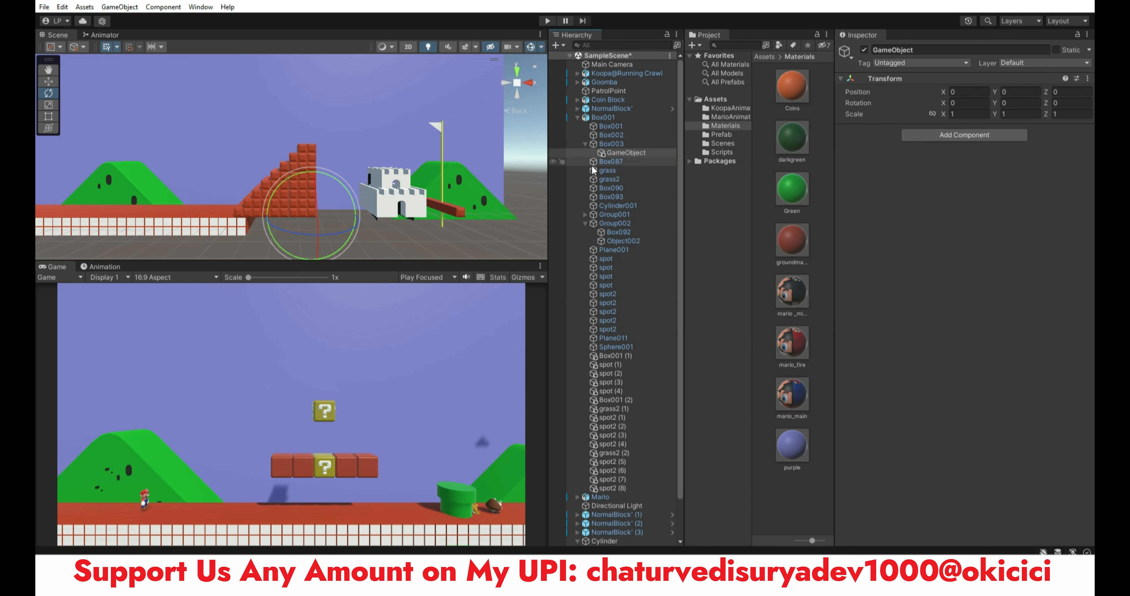
{"action": "left_click", "coordinate": [916, 49]}
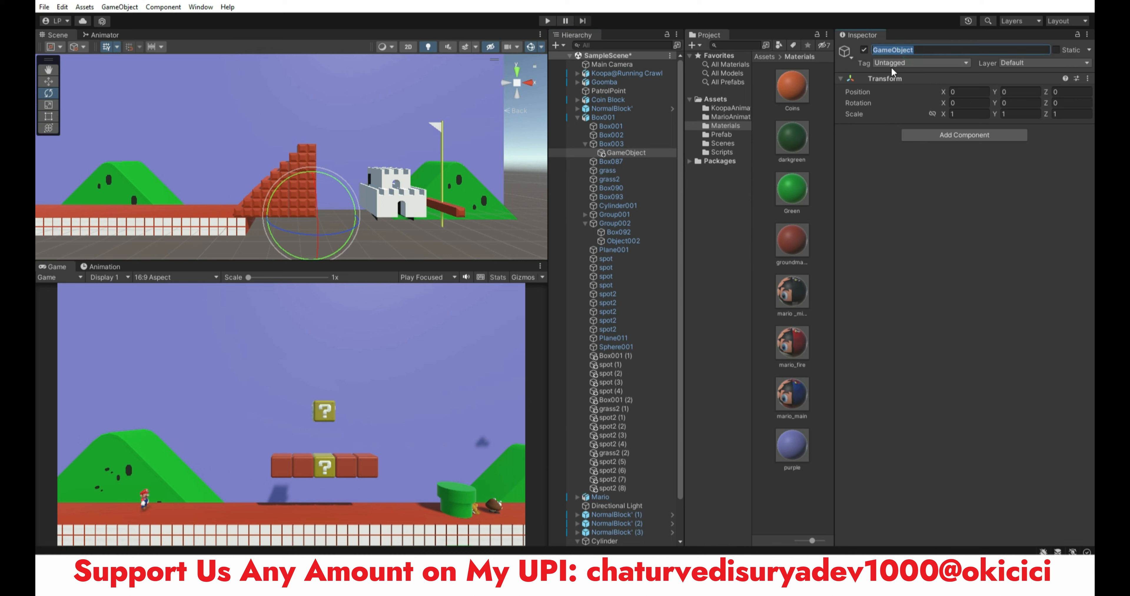
{"action": "type", "text": "stairs"}
{"action": "key", "text": "Return"}
Step: Add a Box Collider to the stairs object and set its Y rotation to -45
{"action": "left_click", "coordinate": [943, 136]}
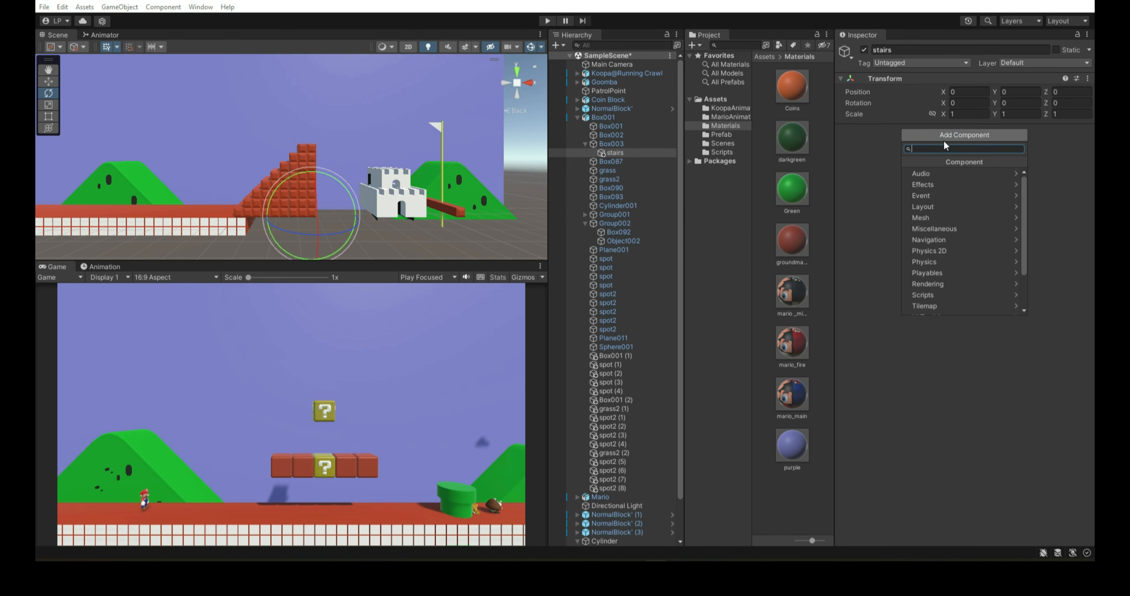
{"action": "type", "text": "box"}
{"action": "key", "text": "Return"}
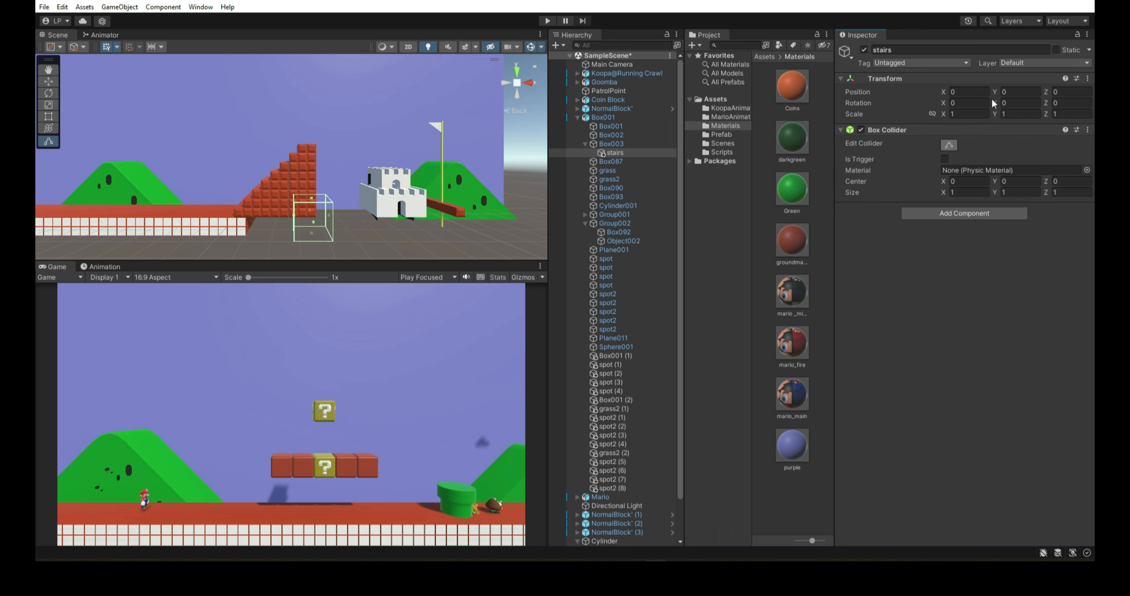
{"action": "left_click_drag", "start_coordinate": [996, 102], "coordinate": [758, 101]}
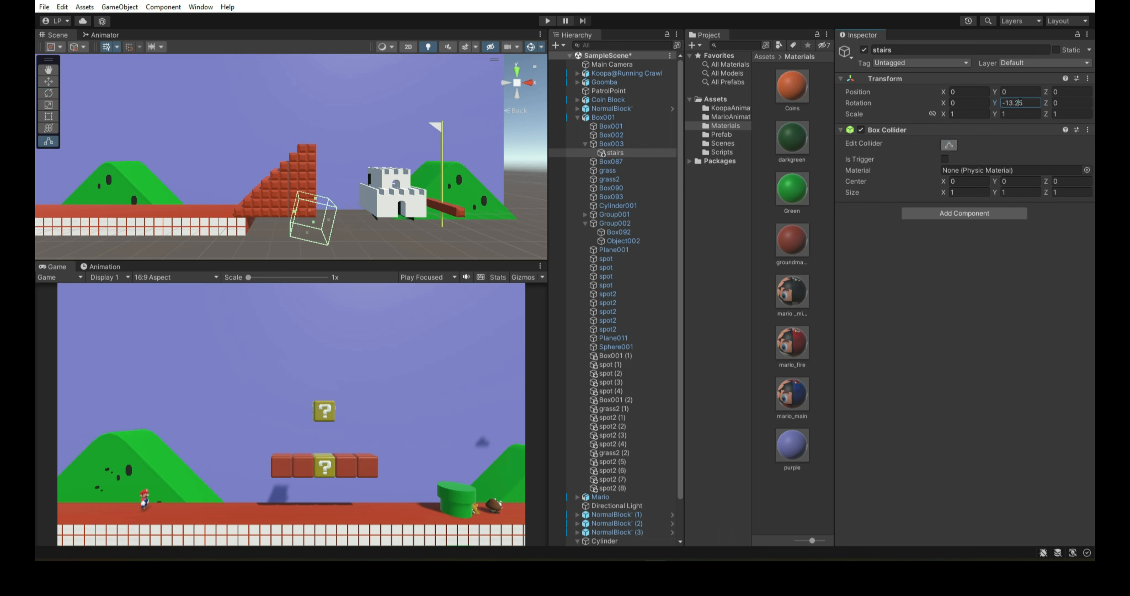
{"action": "type", "text": "-45"}
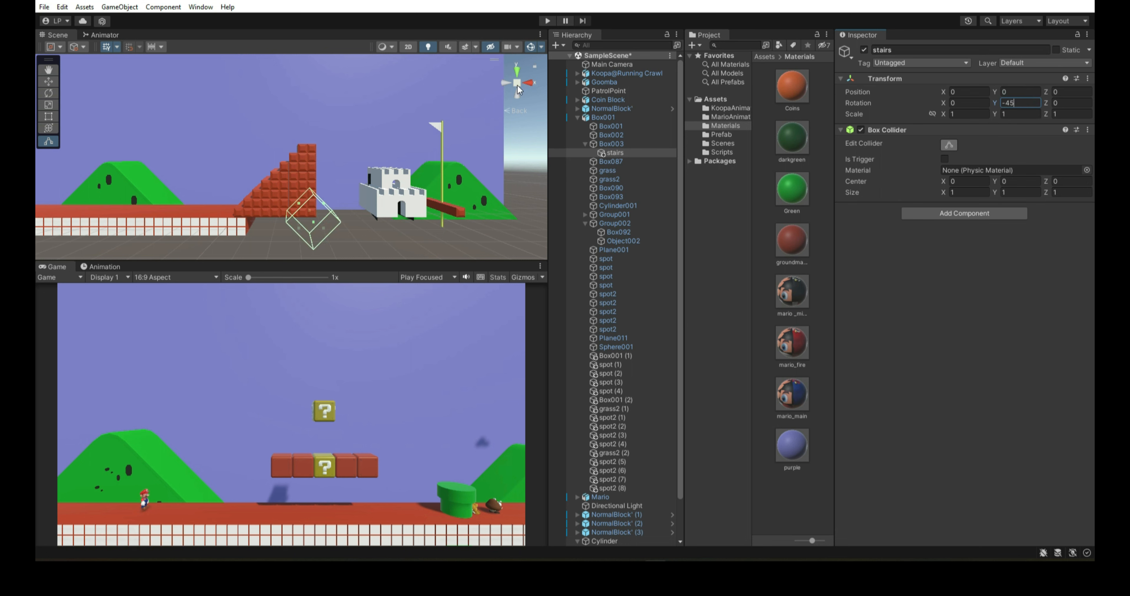
Step: Reshape the stairs box collider into a thin strip along the staircase slope, about 0.25 by 1 by 3.06
{"action": "left_click", "coordinate": [517, 83]}
{"action": "left_click_drag", "start_coordinate": [301, 204], "coordinate": [263, 189]}
{"action": "left_click_drag", "start_coordinate": [299, 231], "coordinate": [258, 250]}
{"action": "left_click_drag", "start_coordinate": [314, 197], "coordinate": [339, 177]}
{"action": "left_click_drag", "start_coordinate": [322, 239], "coordinate": [344, 119]}
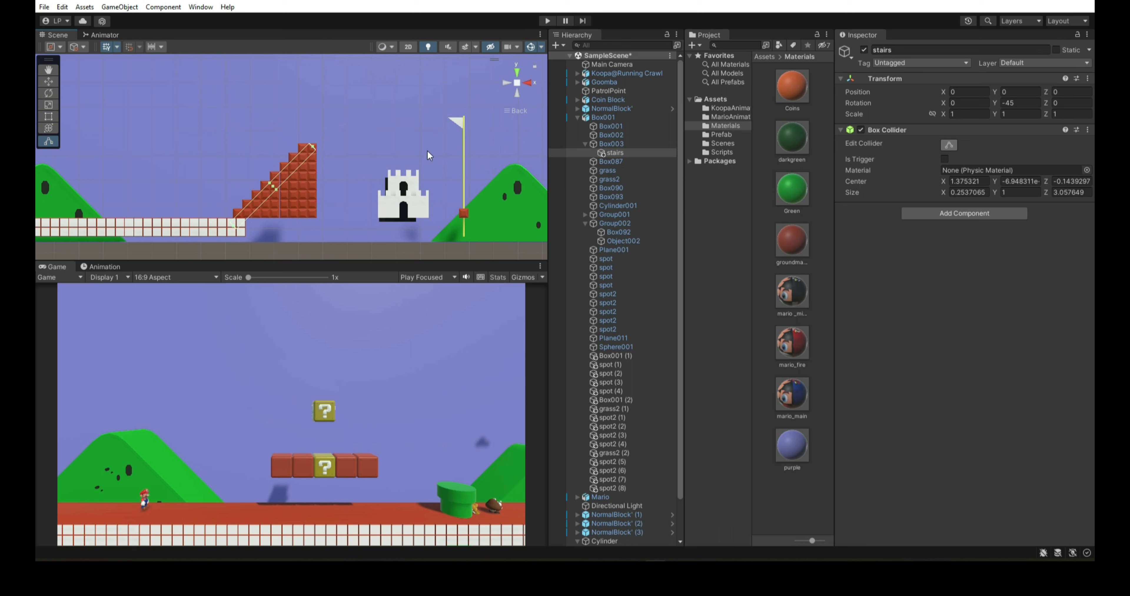
Step: Duplicate the stairs collider object and set the copy's Y rotation to 0
{"action": "left_click", "coordinate": [613, 153]}
{"action": "key", "text": "ctrl+d"}
{"action": "left_click", "coordinate": [1018, 102]}
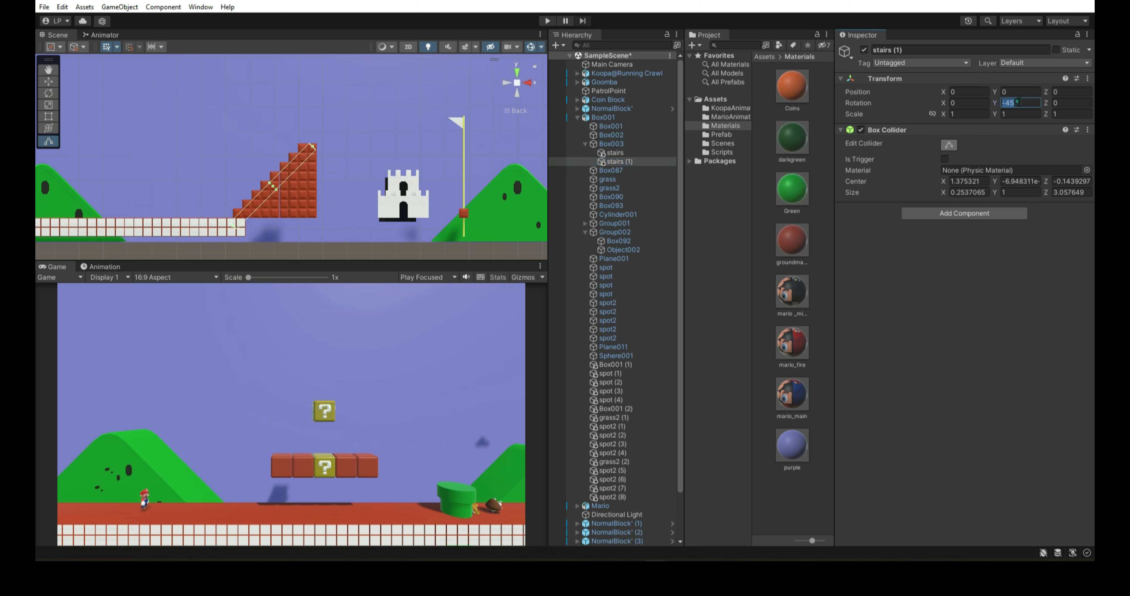
{"action": "type", "text": "0"}
Step: Reshape the copied box collider into a thin upright strip along the staircase's vertical back face
{"action": "left_click_drag", "start_coordinate": [267, 223], "coordinate": [315, 219]}
{"action": "left_click_drag", "start_coordinate": [287, 167], "coordinate": [289, 145]}
{"action": "left_click_drag", "start_coordinate": [258, 212], "coordinate": [299, 202]}
{"action": "scroll", "coordinate": [317, 215], "scroll_direction": "down", "scroll_amount": 5}
{"action": "left_click", "coordinate": [244, 214]}
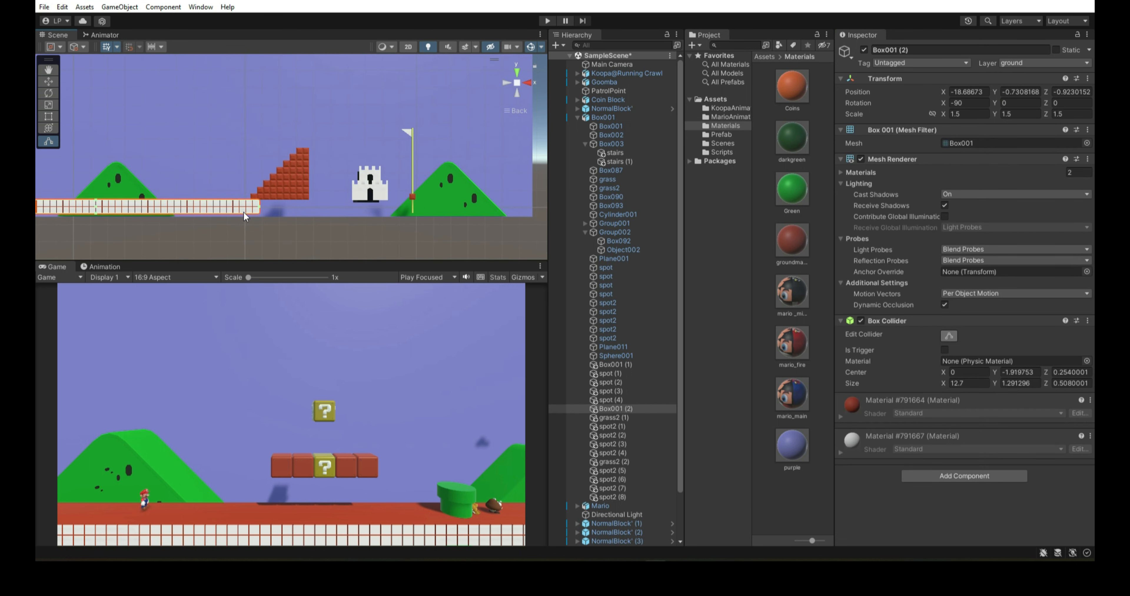
Step: Duplicate the ground section Box001 (2) and place the copy end to end with it, at about X -37.68
{"action": "key", "text": "w"}
{"action": "key", "text": "ctrl+d"}
{"action": "left_click_drag", "start_coordinate": [60, 208], "coordinate": [386, 213]}
{"action": "scroll", "coordinate": [386, 212], "scroll_direction": "down", "scroll_amount": 4}
Step: Duplicate the staircase, mirror the copy with an X scale of -1.5, and place it facing the original across a gap at X -33.91
{"action": "left_click", "coordinate": [292, 175]}
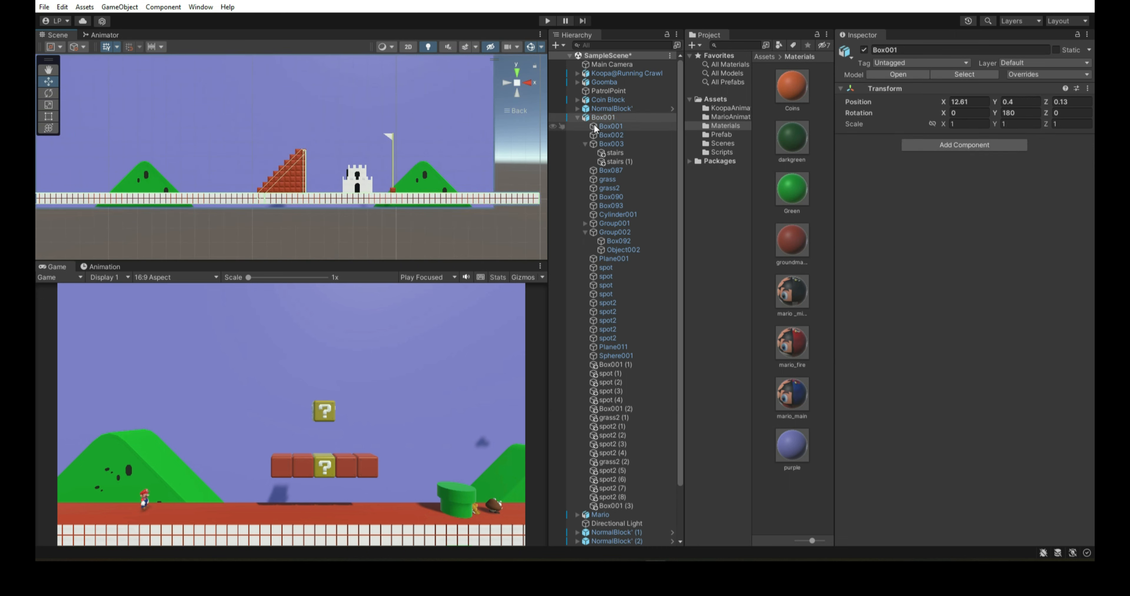
{"action": "left_click", "coordinate": [292, 175]}
{"action": "left_click", "coordinate": [636, 143]}
{"action": "key", "text": "ctrl+d"}
{"action": "left_click_drag", "start_coordinate": [235, 173], "coordinate": [336, 187]}
{"action": "left_click", "coordinate": [964, 114]}
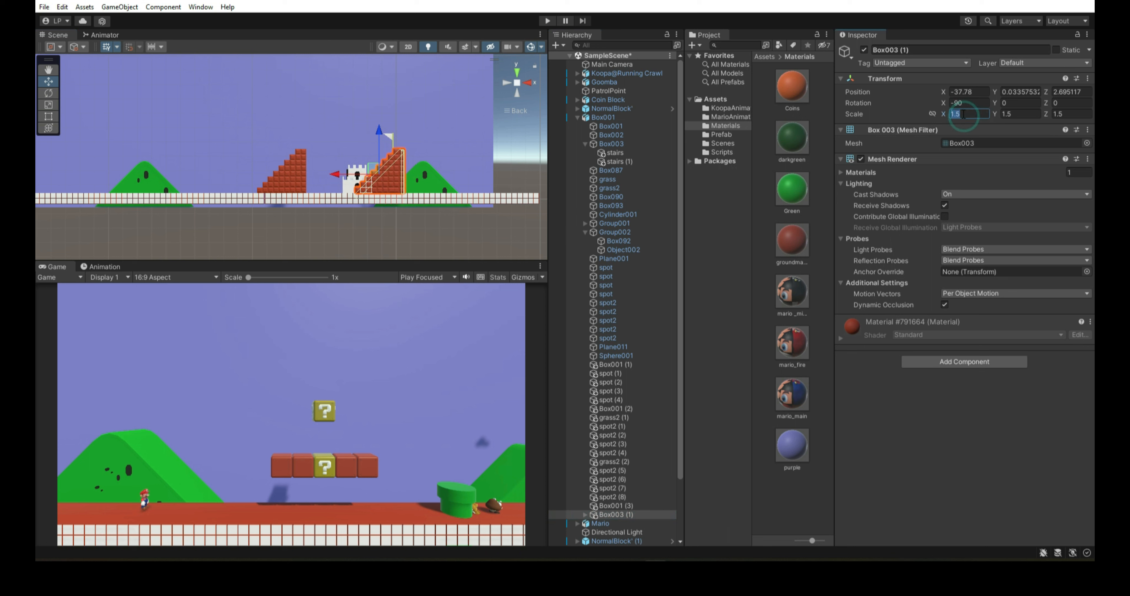
{"action": "type", "text": "-"}
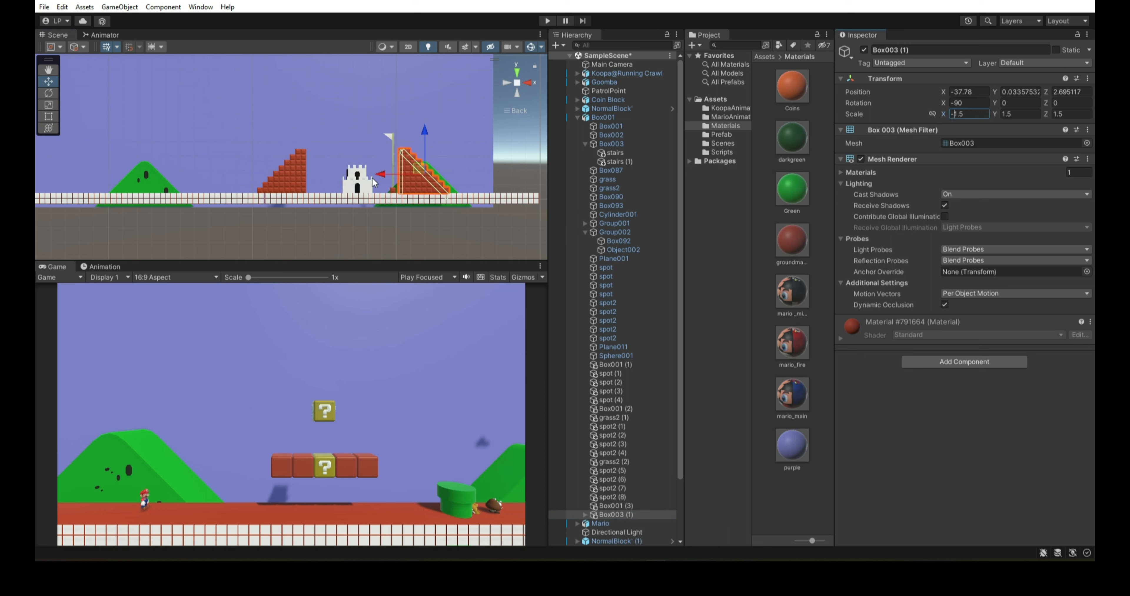
{"action": "left_click_drag", "start_coordinate": [386, 179], "coordinate": [330, 174]}
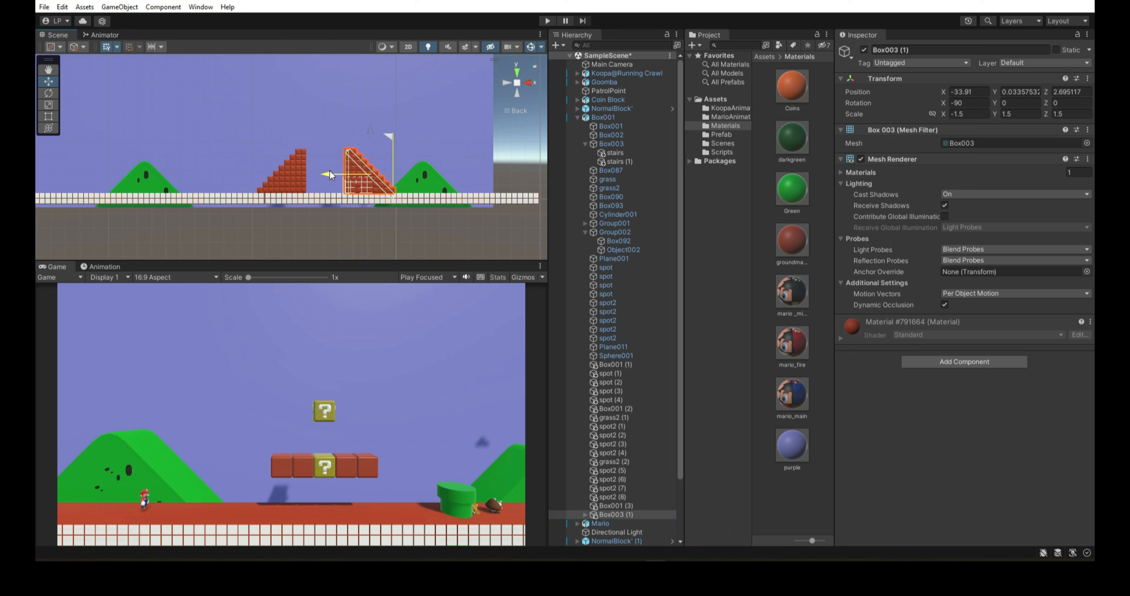
Step: Move the far hill, the castle and the flagpole further along the level, beyond the mirrored staircase
{"action": "scroll", "coordinate": [331, 174], "scroll_direction": "down", "scroll_amount": 4}
{"action": "middle_click_drag", "start_coordinate": [373, 174], "coordinate": [267, 195]}
{"action": "left_click", "coordinate": [624, 146]}
{"action": "left_click", "coordinate": [614, 515], "text": "ctrl"}
{"action": "left_click_drag", "start_coordinate": [172, 192], "coordinate": [430, 196]}
{"action": "left_click", "coordinate": [245, 195]}
{"action": "left_click", "coordinate": [231, 198]}
{"action": "left_click", "coordinate": [240, 214]}
{"action": "scroll", "coordinate": [232, 214], "scroll_direction": "up", "scroll_amount": 5}
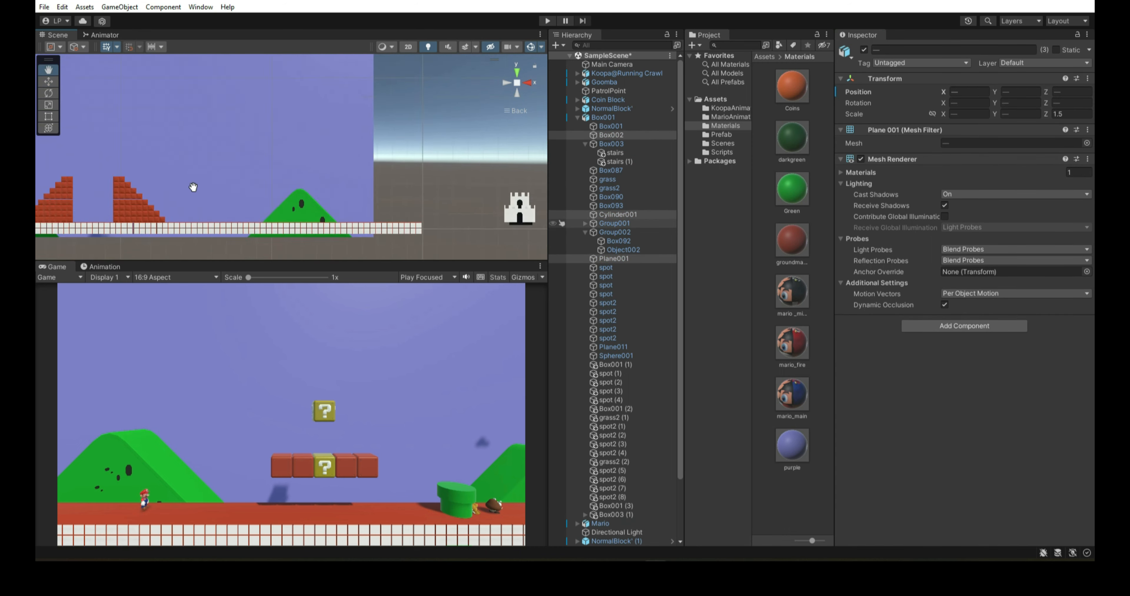
{"action": "scroll", "coordinate": [340, 248], "scroll_direction": "down", "scroll_amount": 5}
Step: Duplicate the four normal blocks together with the Coin Block in their row, and move the copies to the hill beyond the second staircase
{"action": "left_click", "coordinate": [577, 118]}
{"action": "left_click", "coordinate": [612, 108]}
{"action": "left_click", "coordinate": [616, 144], "text": "ctrl"}
{"action": "left_click", "coordinate": [616, 152], "text": "ctrl"}
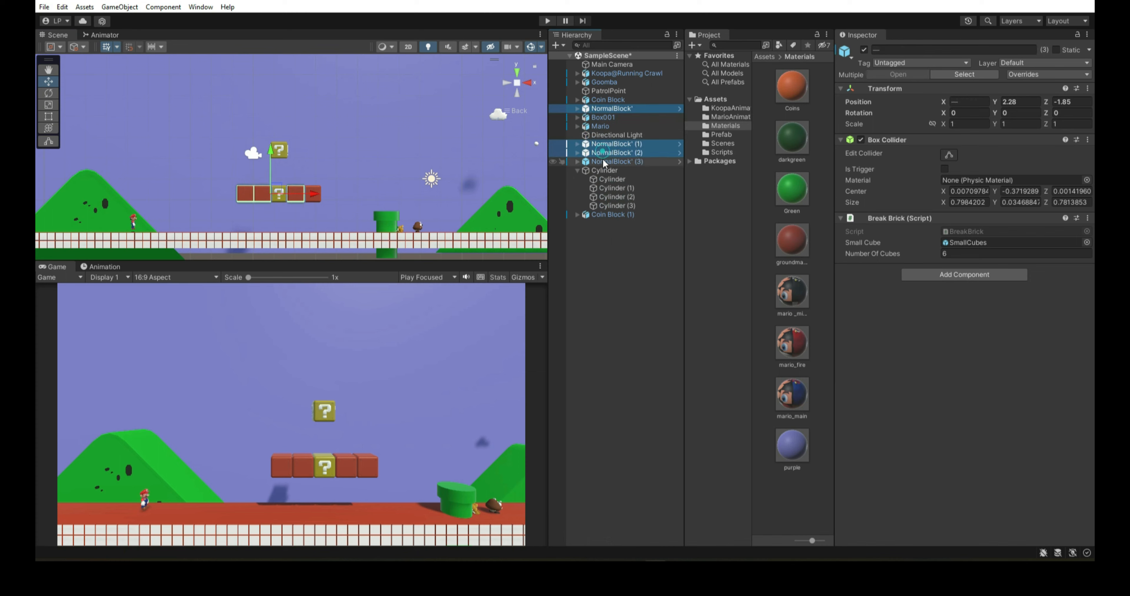
{"action": "left_click", "coordinate": [610, 162], "text": "ctrl"}
{"action": "left_click", "coordinate": [609, 100], "text": "ctrl"}
{"action": "scroll", "coordinate": [330, 184], "scroll_direction": "down", "scroll_amount": 4}
{"action": "key", "text": "ctrl+d"}
{"action": "left_click_drag", "start_coordinate": [330, 175], "coordinate": [466, 176]}
{"action": "middle_click_drag", "start_coordinate": [457, 193], "coordinate": [317, 194]}
{"action": "left_click_drag", "start_coordinate": [335, 177], "coordinate": [542, 177]}
{"action": "middle_click_drag", "start_coordinate": [439, 193], "coordinate": [342, 195]}
Step: Move the Goomba in front of the hill between the two pipes, at about X 11.24
{"action": "left_click", "coordinate": [285, 212]}
{"action": "scroll", "coordinate": [286, 206], "scroll_direction": "up", "scroll_amount": 3}
{"action": "scroll", "coordinate": [172, 214], "scroll_direction": "up", "scroll_amount": 1}
{"action": "middle_click_drag", "start_coordinate": [172, 214], "coordinate": [138, 209]}
{"action": "left_click", "coordinate": [81, 233]}
{"action": "left_click_drag", "start_coordinate": [122, 234], "coordinate": [191, 219]}
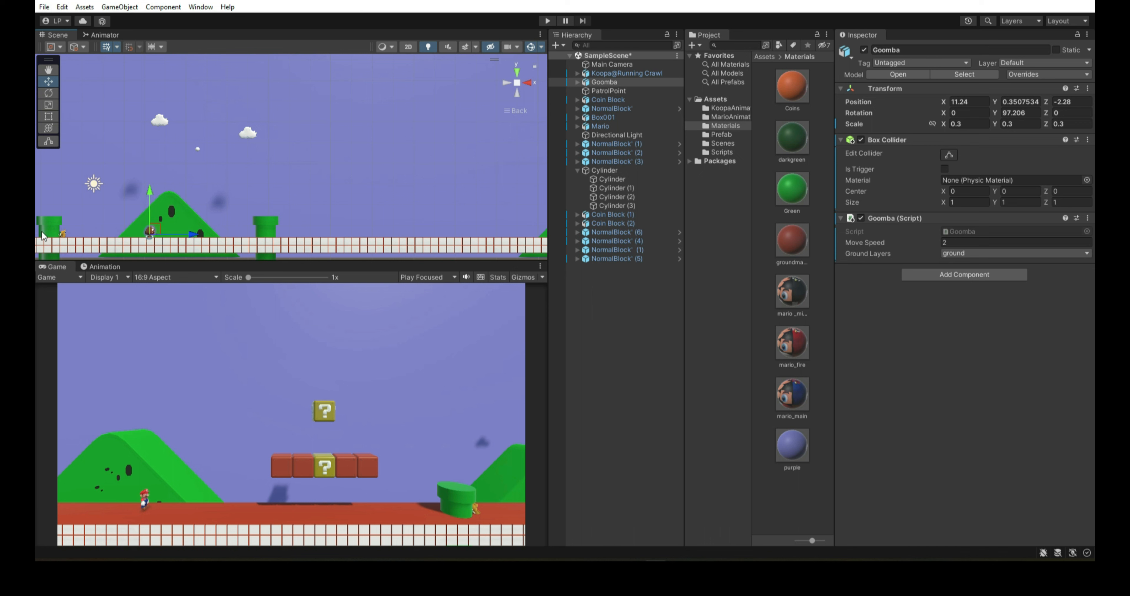
Step: Move the Koopa onto the open ground beyond the second pipe, at about X 23.1
{"action": "left_click", "coordinate": [63, 237]}
{"action": "left_click_drag", "start_coordinate": [120, 221], "coordinate": [368, 187]}
{"action": "scroll", "coordinate": [401, 205], "scroll_direction": "up", "scroll_amount": 2}
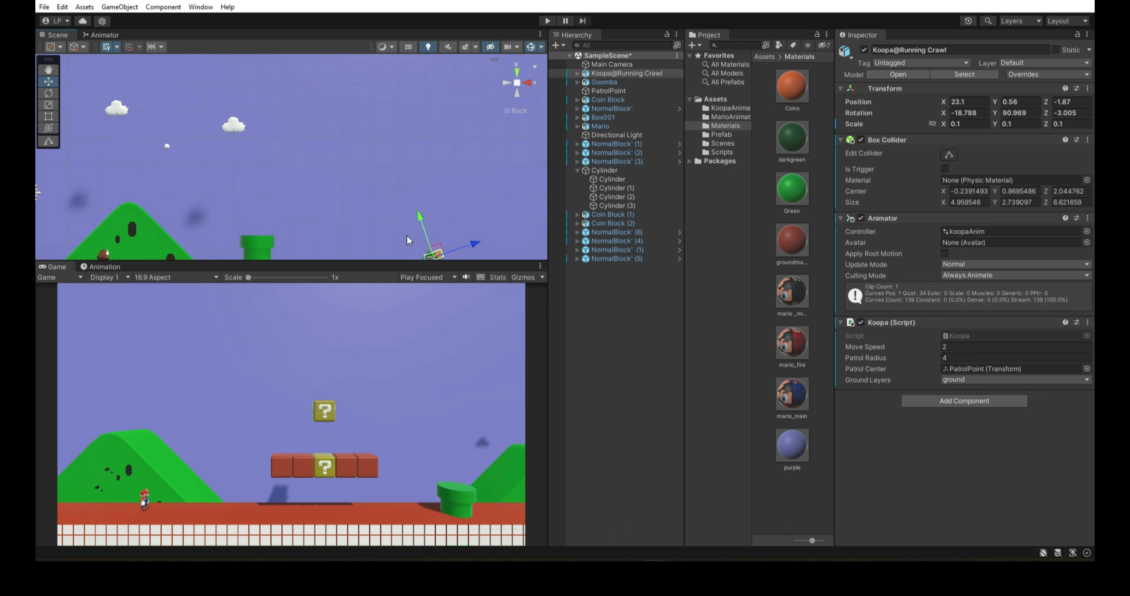
{"action": "middle_click_drag", "start_coordinate": [394, 208], "coordinate": [291, 155]}
{"action": "left_click_drag", "start_coordinate": [359, 197], "coordinate": [437, 127]}
{"action": "scroll", "coordinate": [313, 188], "scroll_direction": "up", "scroll_amount": 5}
{"action": "key", "text": "w"}
{"action": "scroll", "coordinate": [276, 171], "scroll_direction": "down", "scroll_amount": 5}
{"action": "scroll", "coordinate": [248, 147], "scroll_direction": "down", "scroll_amount": 5}
Step: Duplicate the Koopa, place the copy at about X 27.89 before the first staircase, and set its Patrol Radius to 32
{"action": "key", "text": "ctrl+d"}
{"action": "left_click_drag", "start_coordinate": [380, 101], "coordinate": [392, 134]}
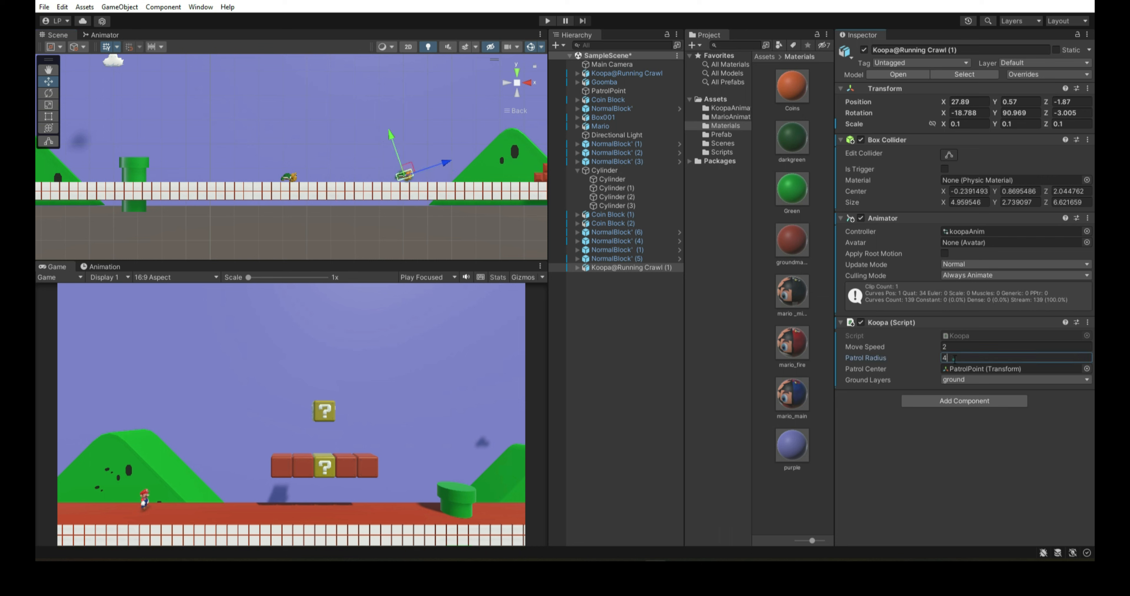
{"action": "type", "text": "32"}
{"action": "scroll", "coordinate": [483, 240], "scroll_direction": "down", "scroll_amount": 3}
{"action": "left_click", "coordinate": [483, 240]}
{"action": "left_click", "coordinate": [386, 172]}
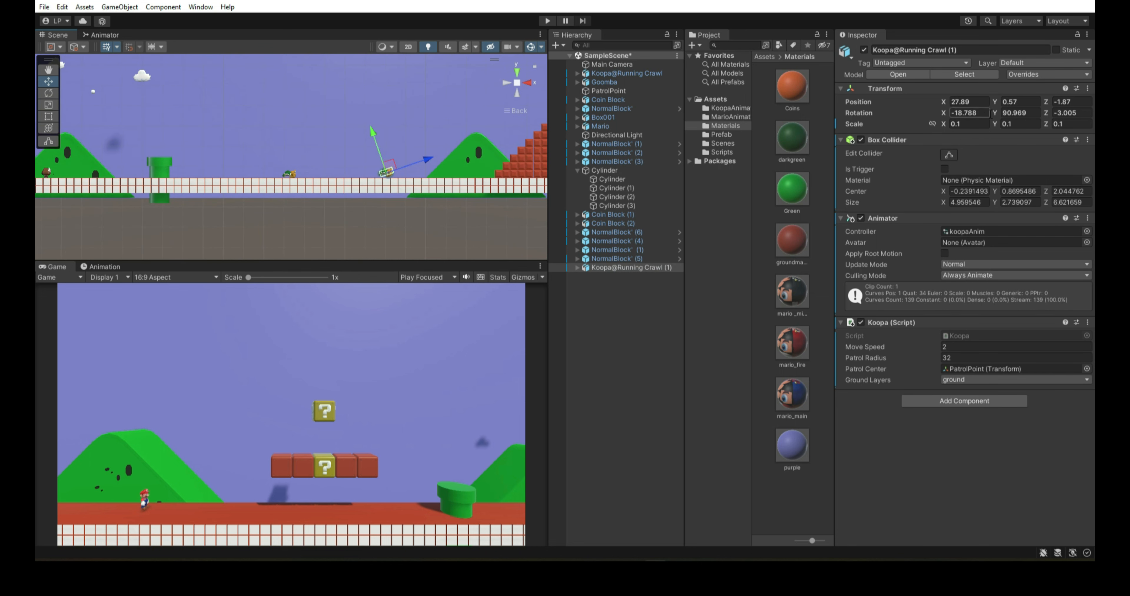
Step: Flip the copied Koopa with a Z scale of -0.1, rotate it to about 24.4 on X, and lower it to about Y 0.42
{"action": "left_click", "coordinate": [1071, 125]}
{"action": "type", "text": "-"}
{"action": "scroll", "coordinate": [408, 179], "scroll_direction": "up", "scroll_amount": 8}
{"action": "key", "text": "e"}
{"action": "left_click_drag", "start_coordinate": [347, 145], "coordinate": [341, 181]}
{"action": "key", "text": "w"}
{"action": "left_click_drag", "start_coordinate": [325, 110], "coordinate": [319, 124]}
{"action": "scroll", "coordinate": [308, 167], "scroll_direction": "down", "scroll_amount": 5}
{"action": "left_click", "coordinate": [246, 178]}
{"action": "key", "text": "e"}
{"action": "scroll", "coordinate": [354, 160], "scroll_direction": "down", "scroll_amount": 4}
{"action": "right_click_drag", "start_coordinate": [373, 170], "coordinate": [339, 201]}
{"action": "key", "text": "w"}
{"action": "left_click", "coordinate": [310, 211]}
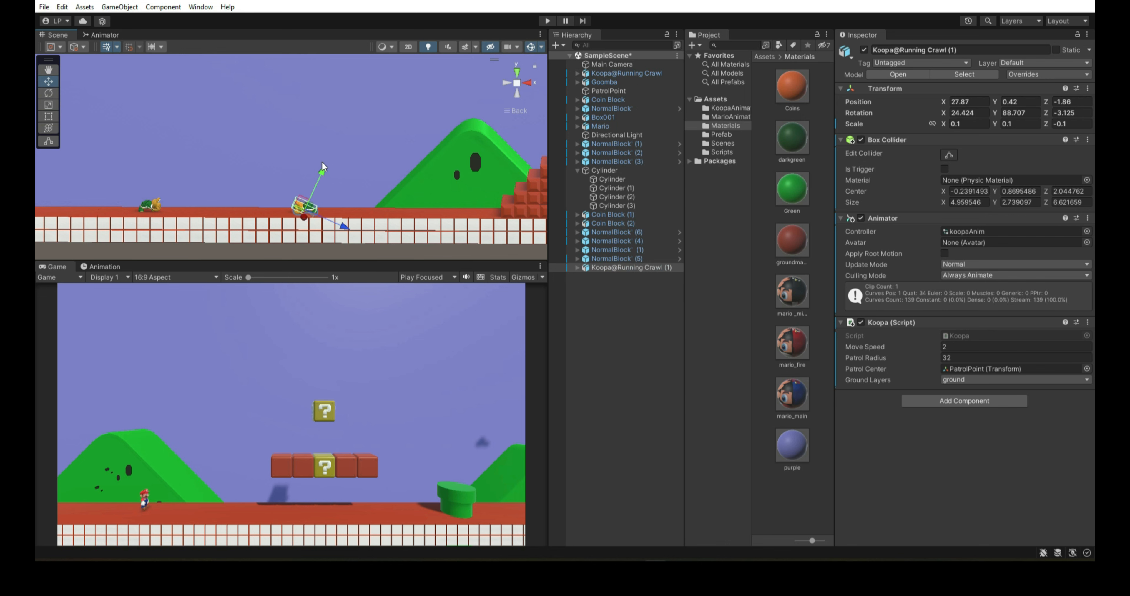
Step: Duplicate the last ground section, Box001 (3), and extend the ground under the castle and flagpole with the copy at X -56.68
{"action": "scroll", "coordinate": [336, 170], "scroll_direction": "down", "scroll_amount": 8}
{"action": "mouse_move", "coordinate": [368, 172]}
{"action": "middle_mouse_down"}
{"action": "mouse_move", "coordinate": [242, 177]}
{"action": "mouse_move", "coordinate": [280, 168]}
{"action": "mouse_move", "coordinate": [195, 162]}
{"action": "middle_mouse_up"}
{"action": "scroll", "coordinate": [263, 173], "scroll_direction": "down", "scroll_amount": 4}
{"action": "left_click", "coordinate": [255, 204]}
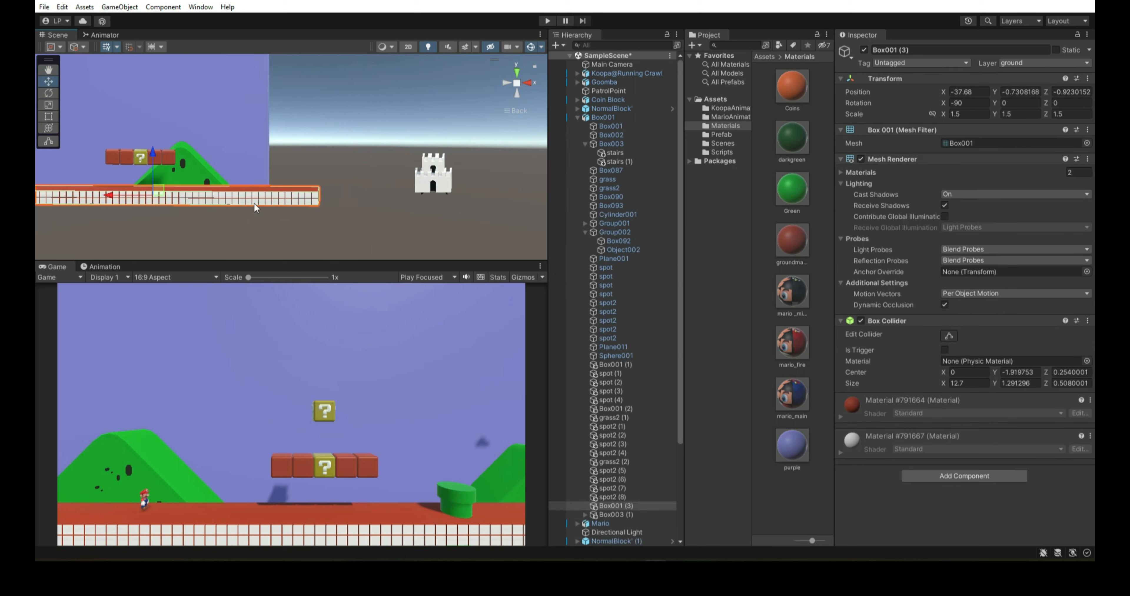
{"action": "key", "text": "ctrl+d"}
{"action": "left_click_drag", "start_coordinate": [109, 195], "coordinate": [445, 196], "text": "ctrl"}
{"action": "middle_click_drag", "start_coordinate": [367, 170], "coordinate": [246, 177]}
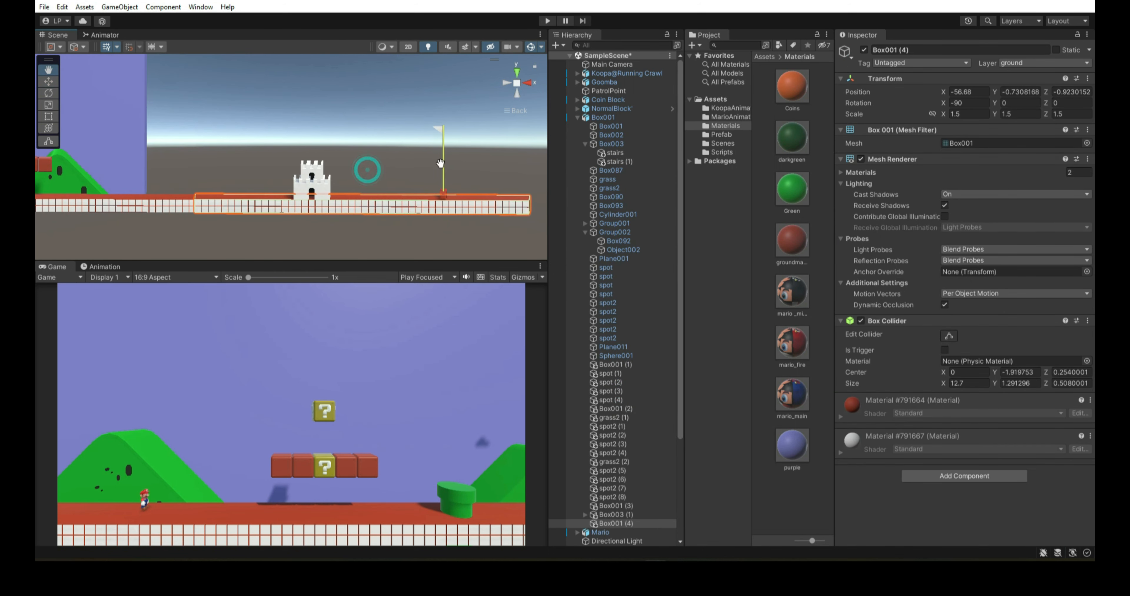
Step: Select all the flagpole parts and move them together to stand on the ground before the castle
{"action": "left_click", "coordinate": [446, 167]}
{"action": "scroll", "coordinate": [431, 179], "scroll_direction": "up", "scroll_amount": 7}
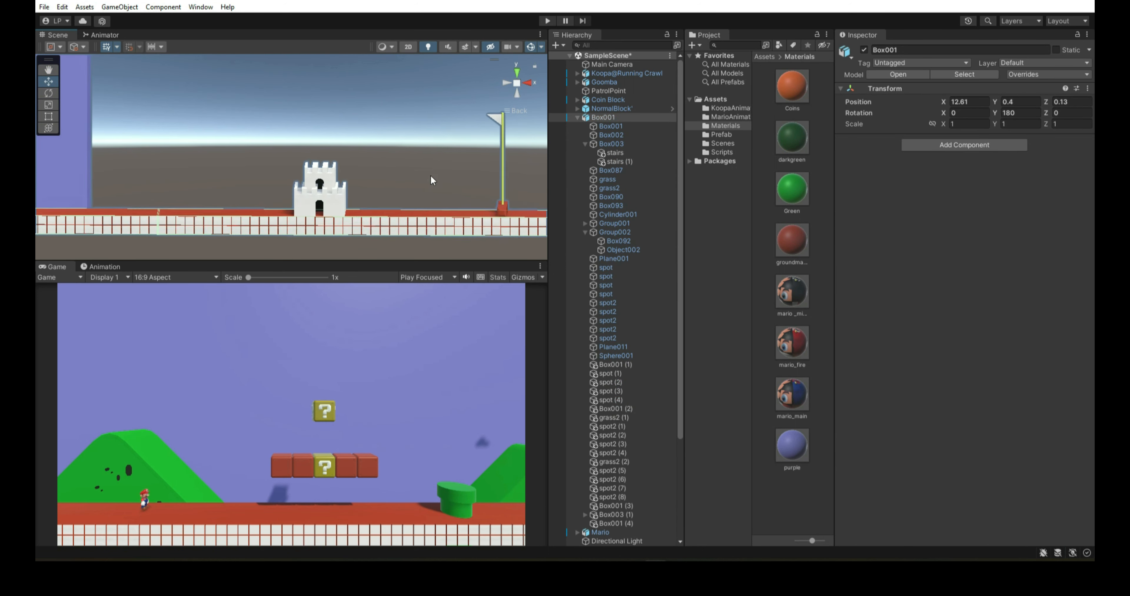
{"action": "middle_click_drag", "start_coordinate": [455, 187], "coordinate": [152, 182]}
{"action": "left_click", "coordinate": [370, 77]}
{"action": "left_click", "coordinate": [379, 151], "text": "shift"}
{"action": "left_click", "coordinate": [378, 247], "text": "shift"}
{"action": "scroll", "coordinate": [334, 175], "scroll_direction": "down", "scroll_amount": 6}
{"action": "left_click_drag", "start_coordinate": [290, 167], "coordinate": [87, 167]}
Step: Shift the castle in depth on the ground to a Z position of 1.09
{"action": "left_click", "coordinate": [399, 189]}
{"action": "middle_click_drag", "start_coordinate": [140, 168], "coordinate": [349, 157]}
{"action": "left_click", "coordinate": [398, 189]}
{"action": "scroll", "coordinate": [400, 175], "scroll_direction": "up", "scroll_amount": 5}
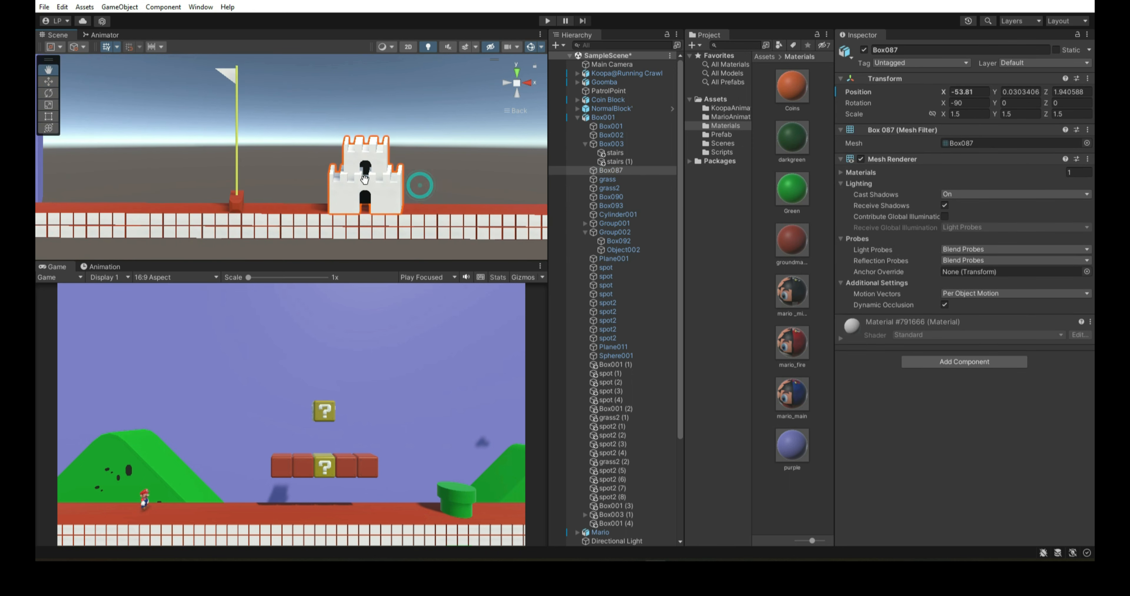
{"action": "left_click", "coordinate": [528, 83]}
{"action": "key", "text": "w"}
{"action": "left_click_drag", "start_coordinate": [287, 172], "coordinate": [316, 171]}
{"action": "left_click", "coordinate": [508, 83]}
{"action": "scroll", "coordinate": [388, 170], "scroll_direction": "down", "scroll_amount": 4}
{"action": "middle_click_drag", "start_coordinate": [390, 162], "coordinate": [391, 188]}
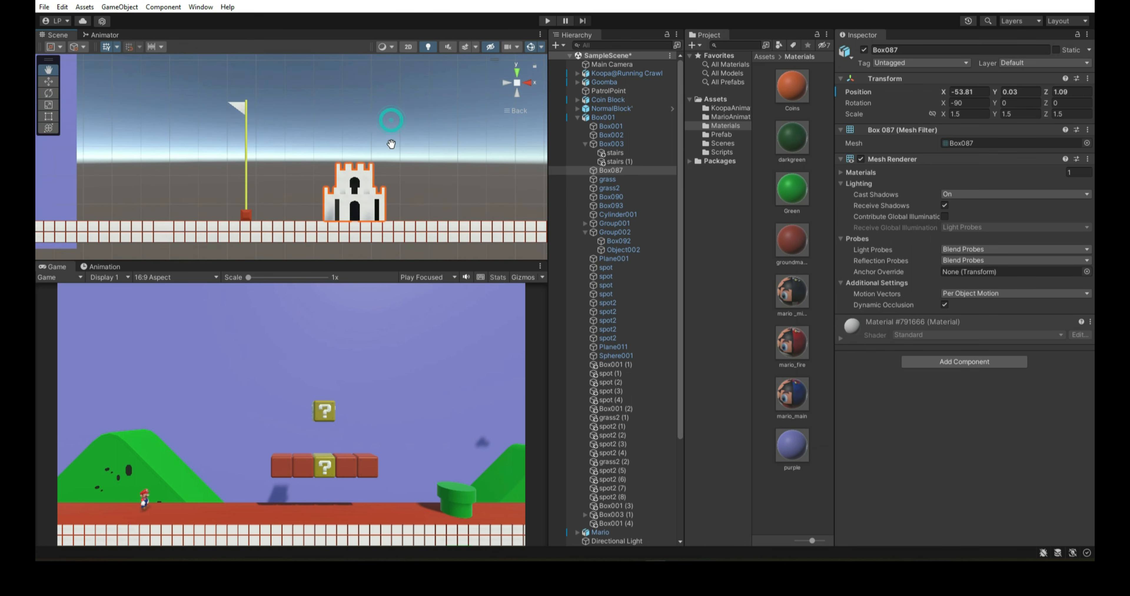
Step: Stretch the purple background wall to span the whole level and extend below the ground, with a scale of about 4.14 by 1 by 2.11
{"action": "scroll", "coordinate": [363, 161], "scroll_direction": "down", "scroll_amount": 4}
{"action": "scroll", "coordinate": [362, 161], "scroll_direction": "down", "scroll_amount": 2}
{"action": "left_click", "coordinate": [124, 117]}
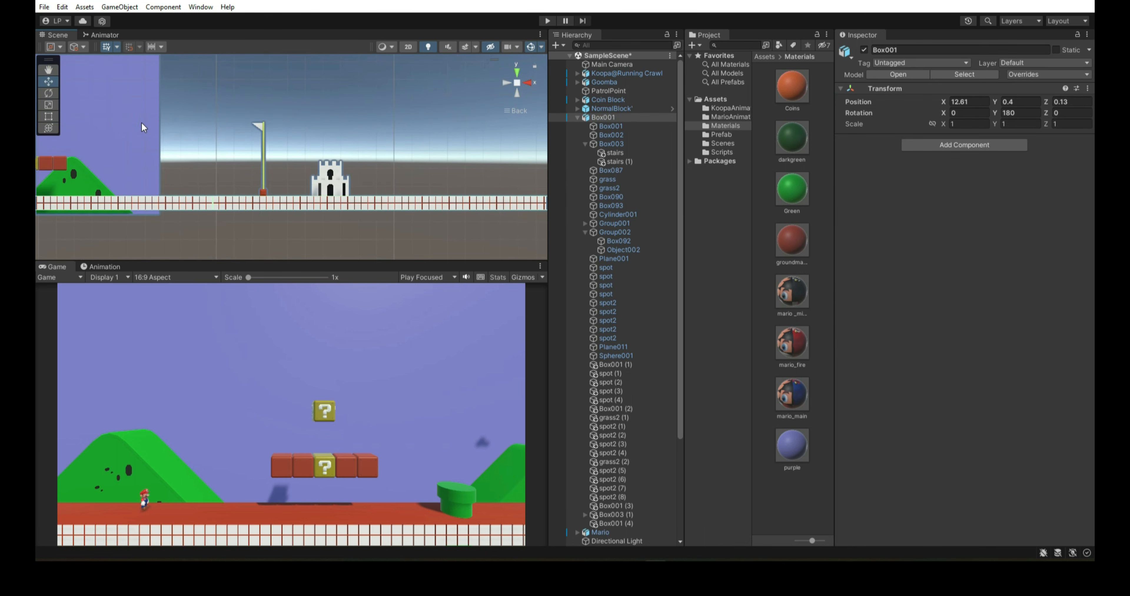
{"action": "scroll", "coordinate": [308, 172], "scroll_direction": "down", "scroll_amount": 4}
{"action": "left_click", "coordinate": [408, 142]}
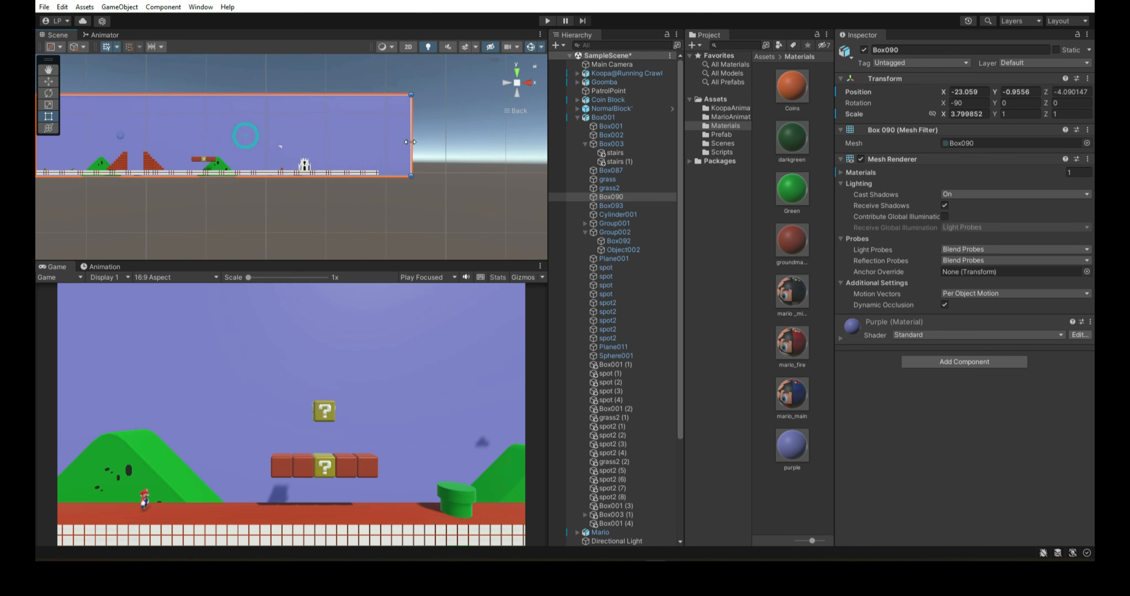
{"action": "scroll", "coordinate": [351, 139], "scroll_direction": "down", "scroll_amount": 4}
{"action": "middle_click_drag", "start_coordinate": [225, 131], "coordinate": [375, 179]}
{"action": "left_click_drag", "start_coordinate": [152, 193], "coordinate": [121, 193]}
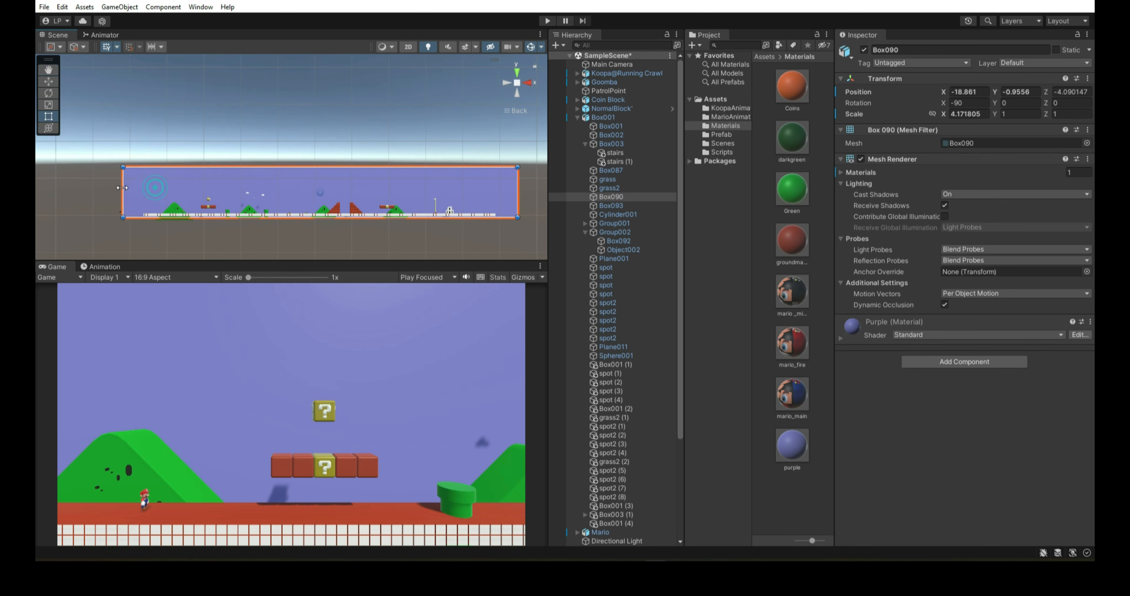
{"action": "left_click_drag", "start_coordinate": [325, 219], "coordinate": [325, 275]}
Step: Look over the whole level against the enlarged background, from the castle end back to Mario's starting area
{"action": "scroll", "coordinate": [340, 201], "scroll_direction": "up", "scroll_amount": 2}
{"action": "scroll", "coordinate": [340, 201], "scroll_direction": "up", "scroll_amount": 1}
{"action": "middle_click_drag", "start_coordinate": [290, 189], "coordinate": [232, 129]}
{"action": "middle_click_drag", "start_coordinate": [372, 169], "coordinate": [193, 177]}
{"action": "scroll", "coordinate": [295, 169], "scroll_direction": "up", "scroll_amount": 5}
{"action": "scroll", "coordinate": [301, 175], "scroll_direction": "up", "scroll_amount": 4}
{"action": "scroll", "coordinate": [278, 190], "scroll_direction": "down", "scroll_amount": 5}
{"action": "middle_click_drag", "start_coordinate": [303, 186], "coordinate": [436, 218]}
{"action": "scroll", "coordinate": [249, 203], "scroll_direction": "down", "scroll_amount": 5}
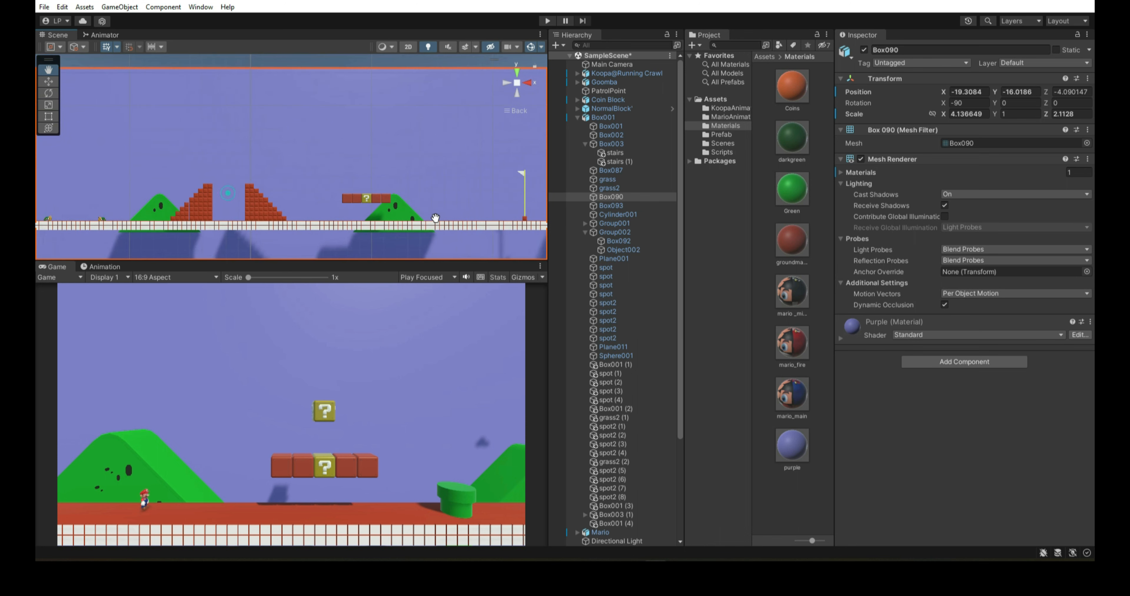
{"action": "left_click_drag", "start_coordinate": [270, 176], "coordinate": [559, 179]}
{"action": "left_click_drag", "start_coordinate": [369, 174], "coordinate": [523, 168]}
{"action": "mouse_move", "coordinate": [318, 173]}
{"action": "left_mouse_down"}
{"action": "mouse_move", "coordinate": [366, 176]}
{"action": "mouse_move", "coordinate": [331, 181]}
{"action": "left_mouse_up"}
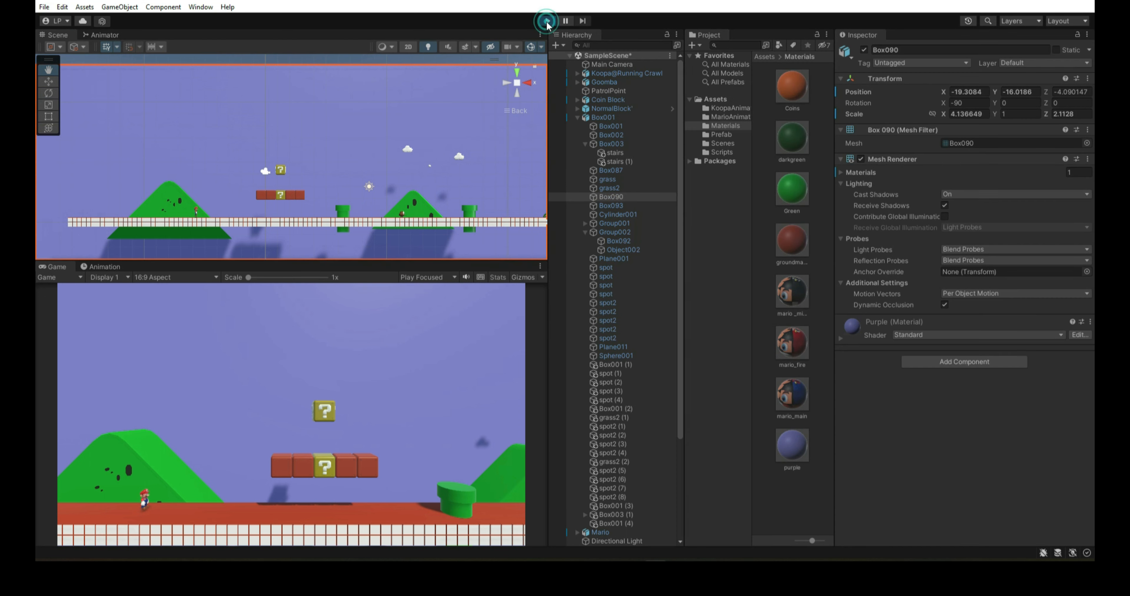
Step: Run the game, follow the enemies' movement along the level in the Scene view, and stop the playtest
{"action": "left_click", "coordinate": [547, 20]}
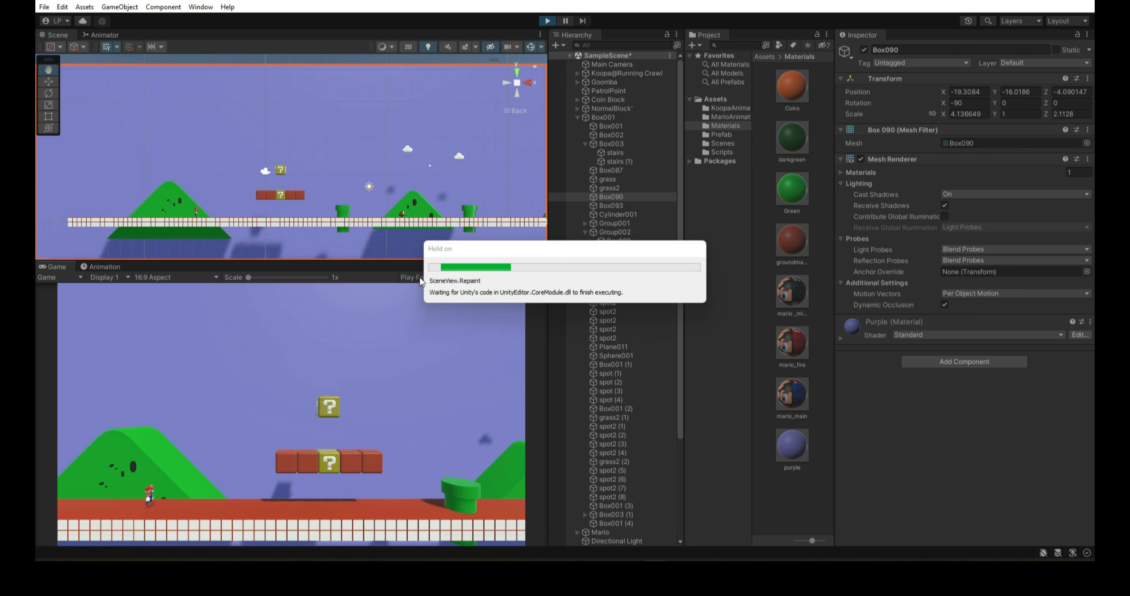
{"action": "left_click", "coordinate": [446, 277]}
{"action": "left_click", "coordinate": [426, 289]}
{"action": "scroll", "coordinate": [427, 228], "scroll_direction": "up", "scroll_amount": 2}
{"action": "left_click_drag", "start_coordinate": [427, 228], "coordinate": [260, 229]}
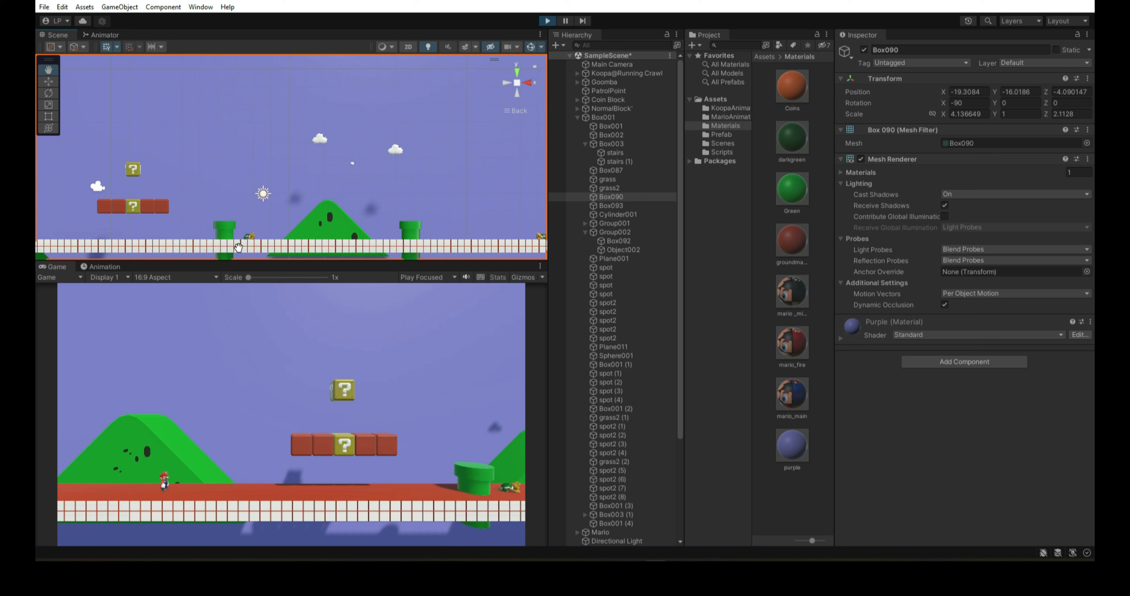
{"action": "left_click_drag", "start_coordinate": [343, 201], "coordinate": [221, 180]}
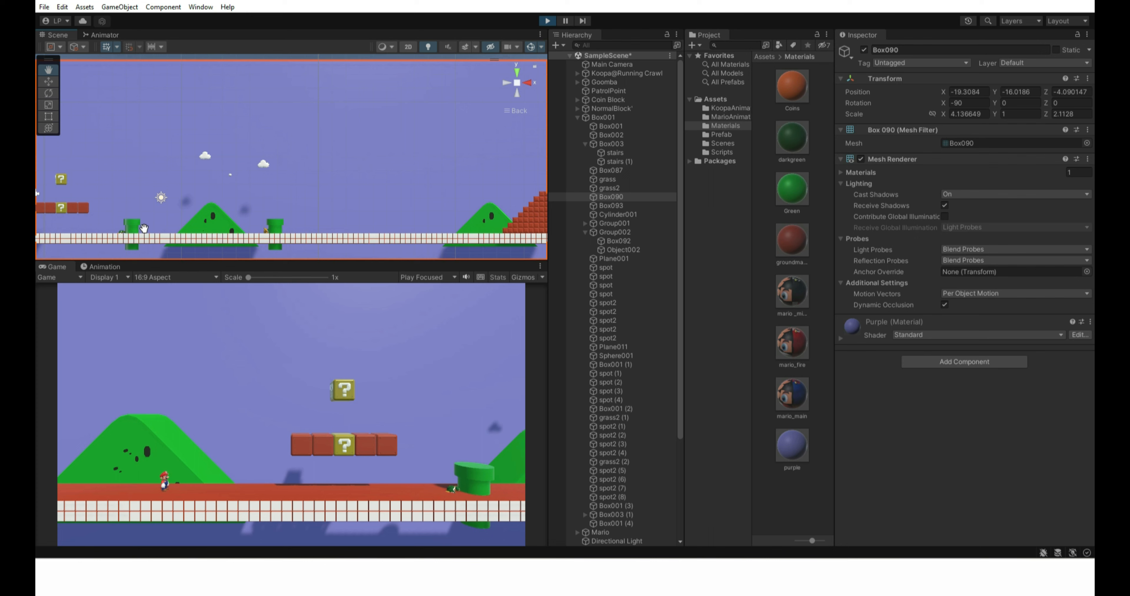
{"action": "left_click_drag", "start_coordinate": [509, 238], "coordinate": [162, 230]}
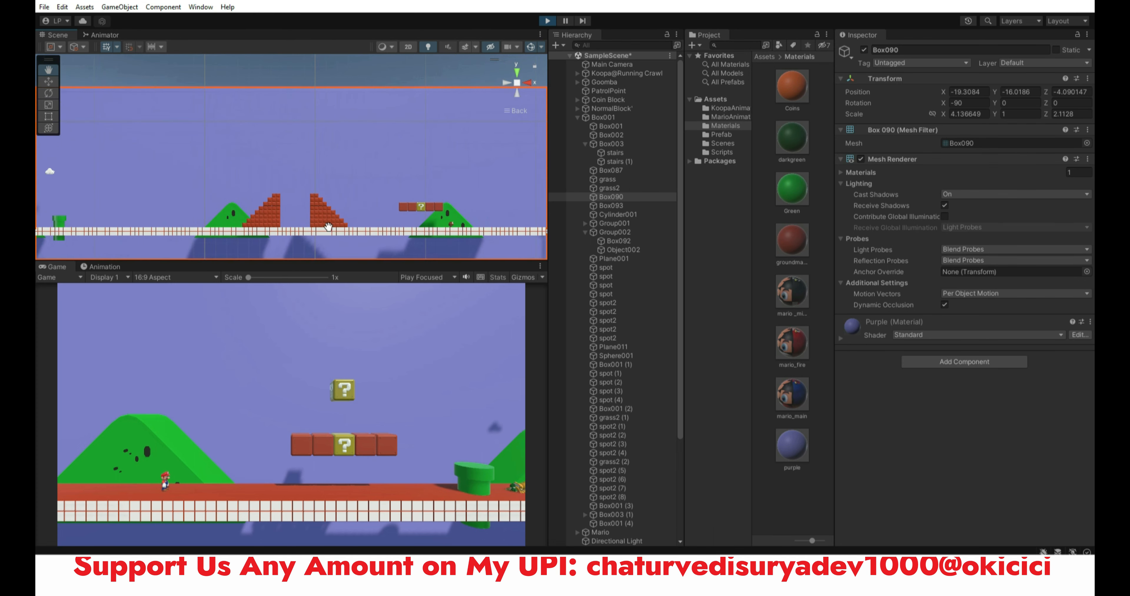
{"action": "left_click_drag", "start_coordinate": [328, 226], "coordinate": [276, 235]}
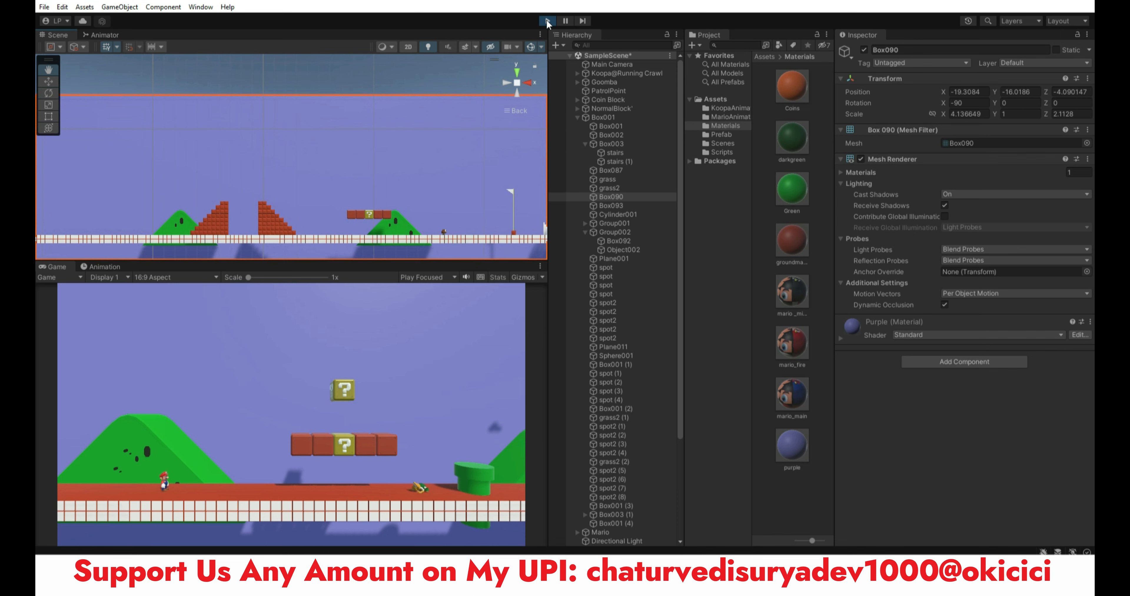
{"action": "left_click", "coordinate": [549, 23]}
Step: Enable the Capsule Collider on Cylinder (2), part of the second pipe
{"action": "left_click_drag", "start_coordinate": [488, 234], "coordinate": [701, 211]}
{"action": "left_click_drag", "start_coordinate": [441, 204], "coordinate": [467, 208]}
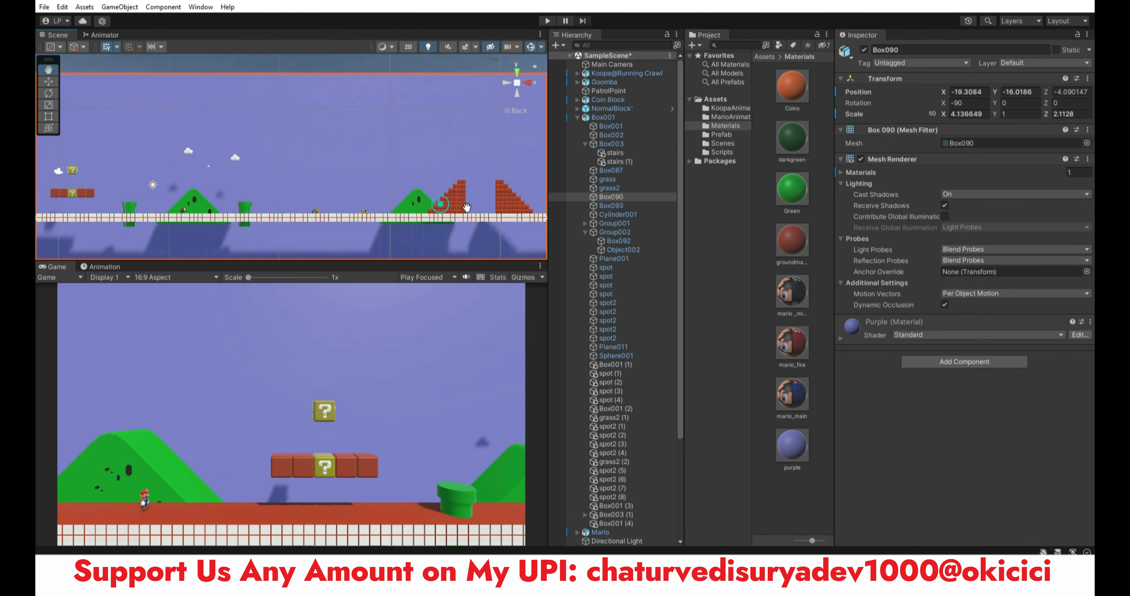
{"action": "scroll", "coordinate": [439, 210], "scroll_direction": "up", "scroll_amount": 10}
{"action": "middle_click_drag", "start_coordinate": [147, 250], "coordinate": [321, 196]}
{"action": "left_click", "coordinate": [396, 202]}
{"action": "scroll", "coordinate": [940, 310], "scroll_direction": "down", "scroll_amount": 1}
{"action": "scroll", "coordinate": [911, 301], "scroll_direction": "up", "scroll_amount": 1}
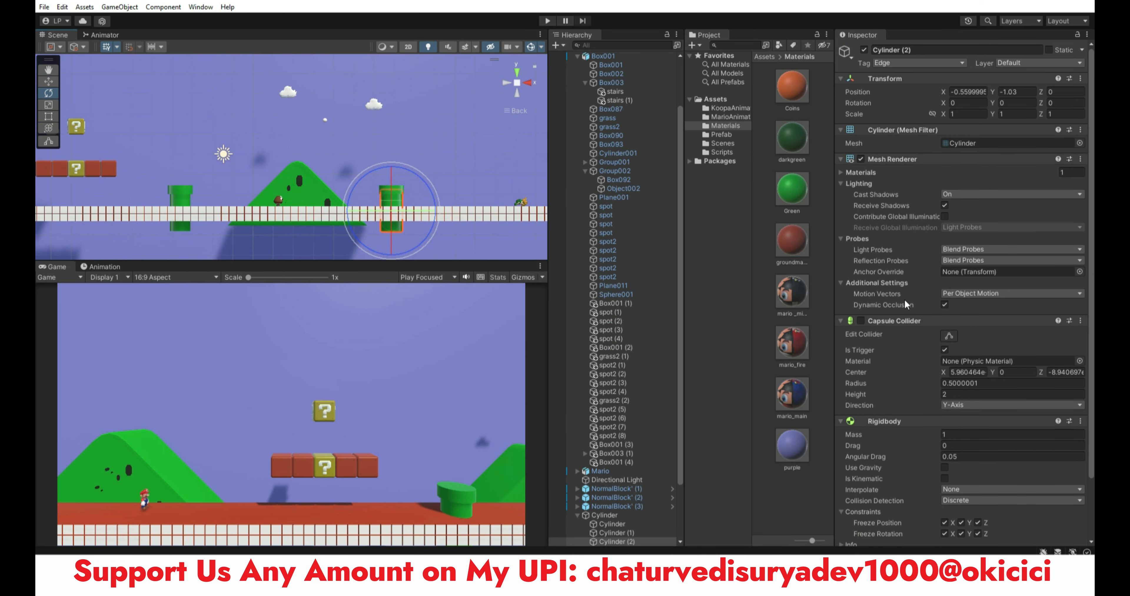
{"action": "left_click", "coordinate": [860, 321]}
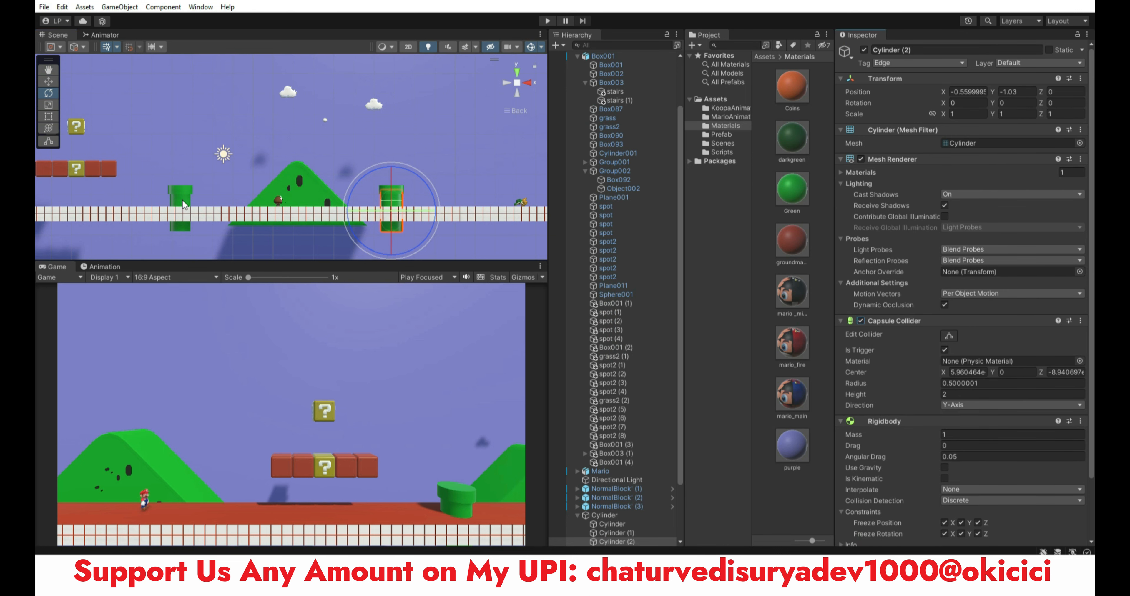